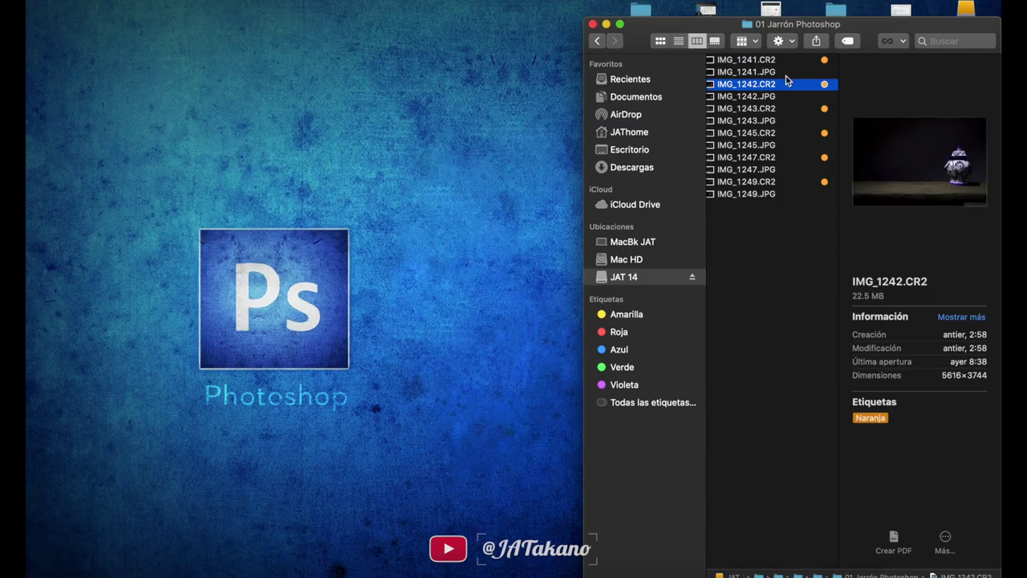
- Select the six vase CR2 files, IMG_1241 through IMG_1249, and open them in Camera Raw
click(785, 75)
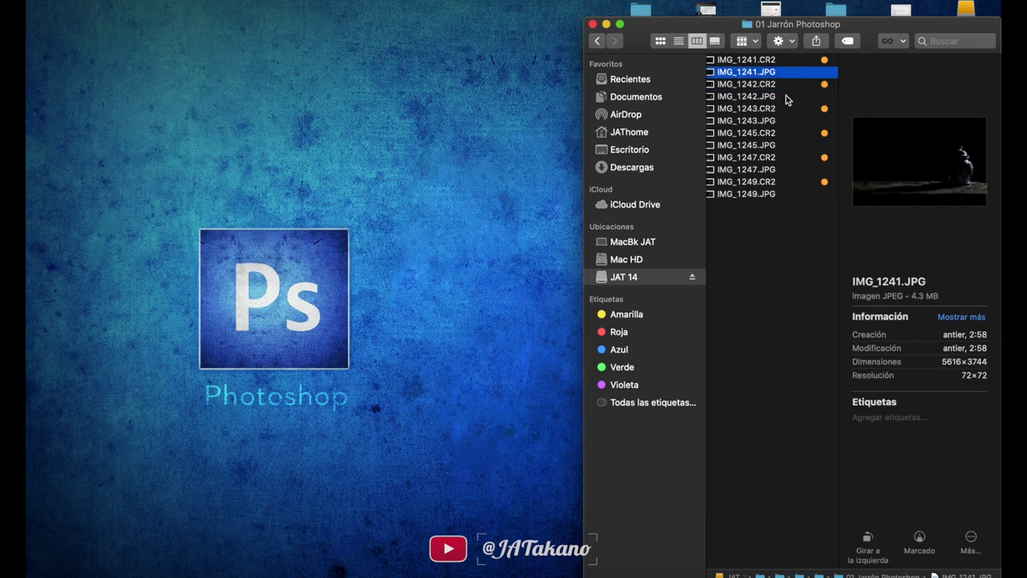
click(786, 96)
click(784, 61)
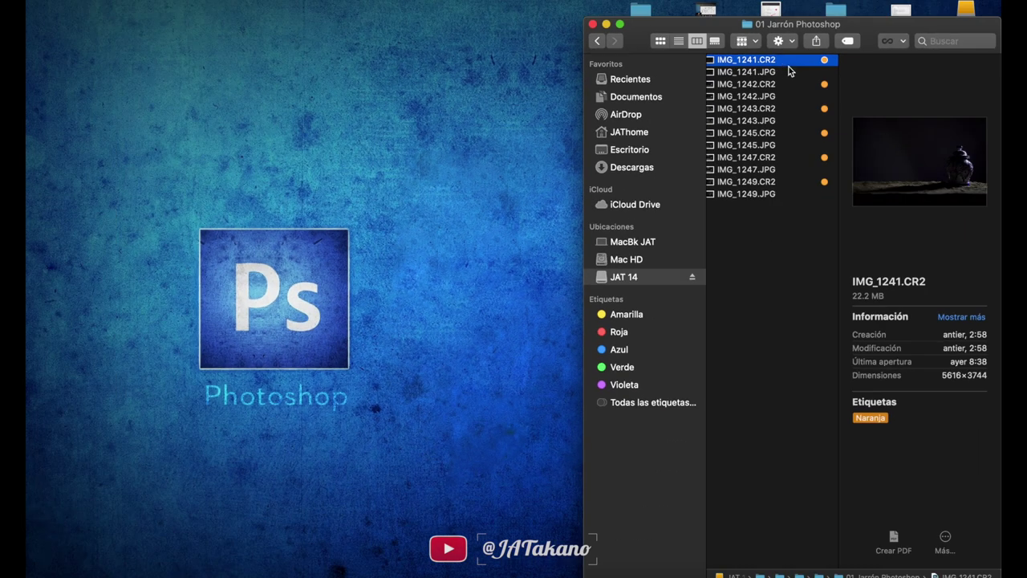
super+click(782, 83)
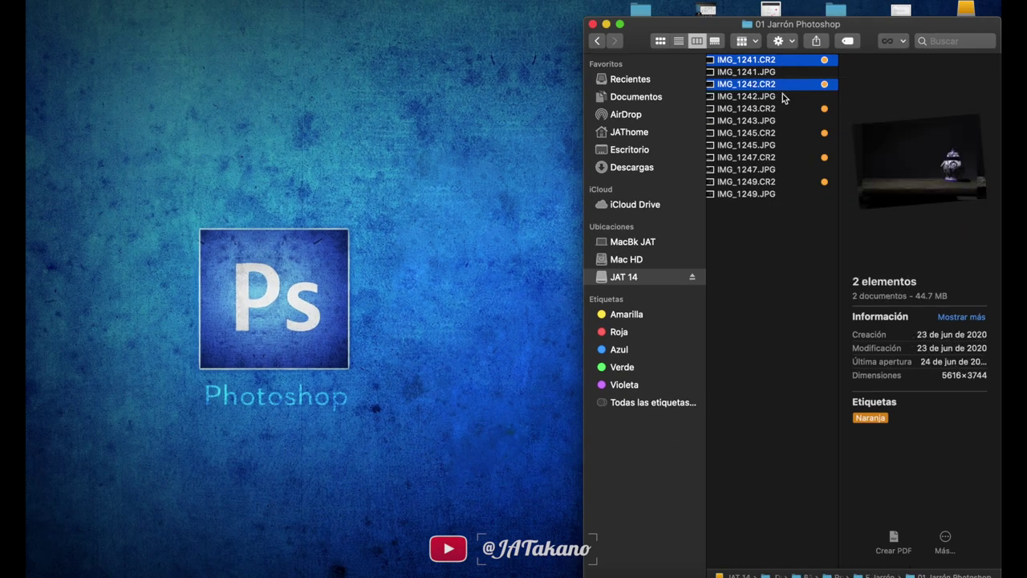
super+click(783, 109)
super+click(783, 133)
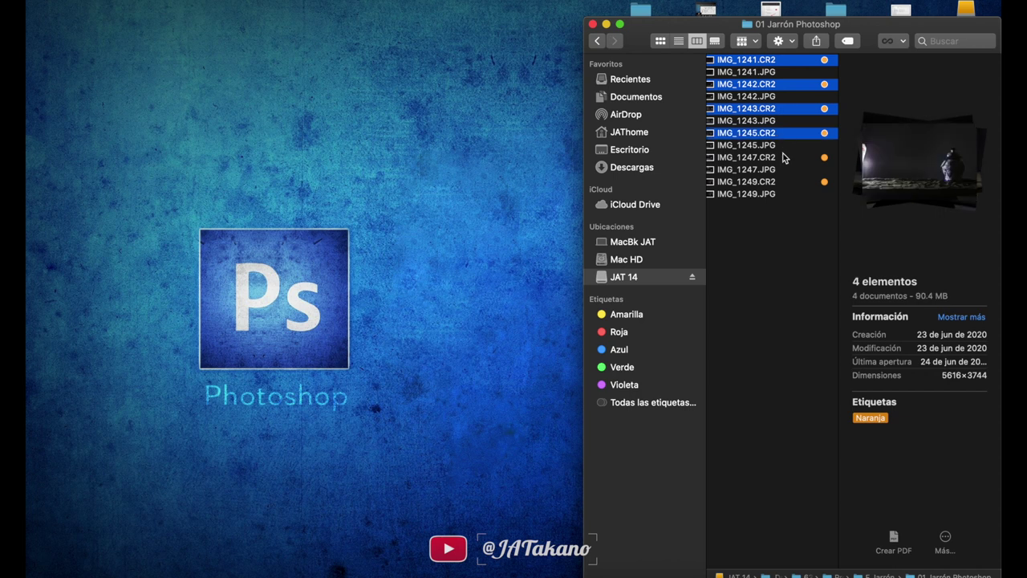
super+click(783, 157)
super+click(783, 182)
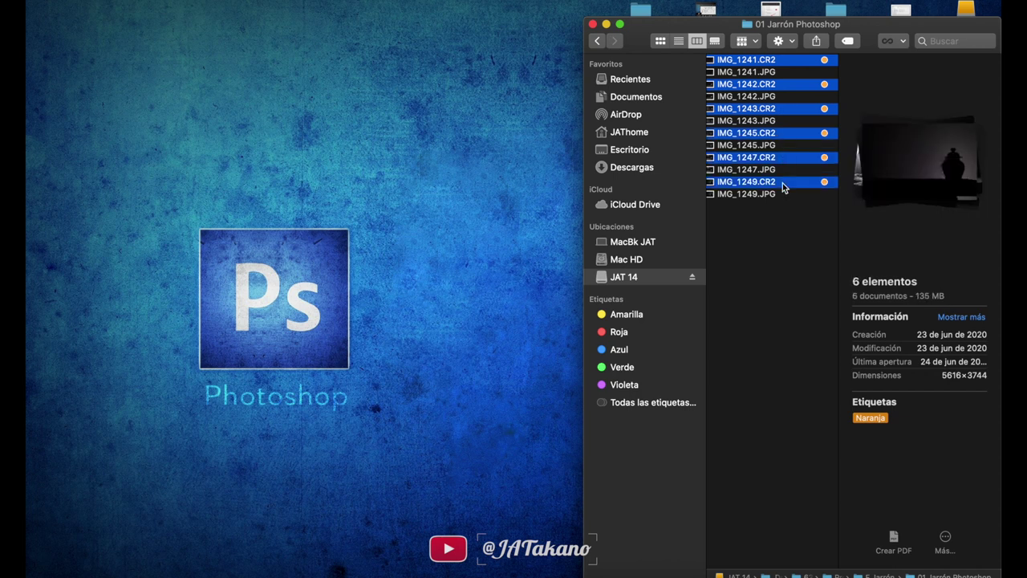
double_click(782, 182)
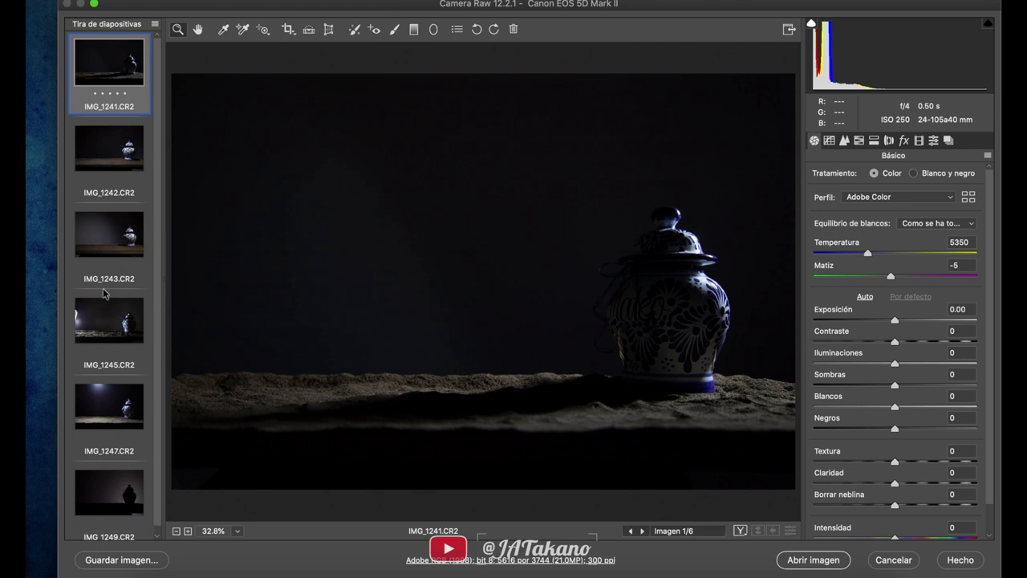
- Select all six photos and set white balance to Temperature 4350 and Tint -12
scroll(103, 294, down, 1)
scroll(104, 294, up, 1)
key(shift)
shift+click(104, 492)
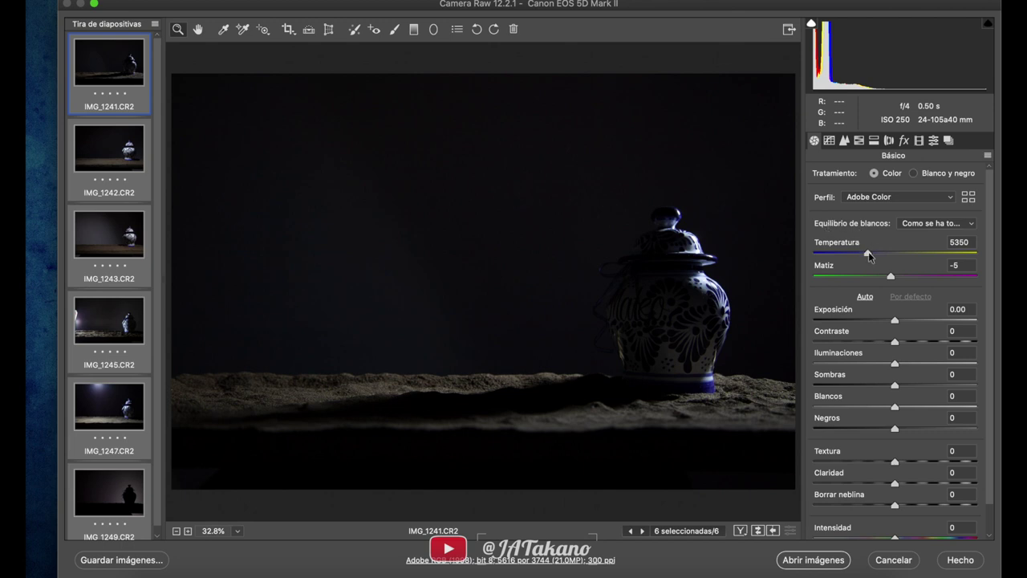
drag(868, 255, 852, 265)
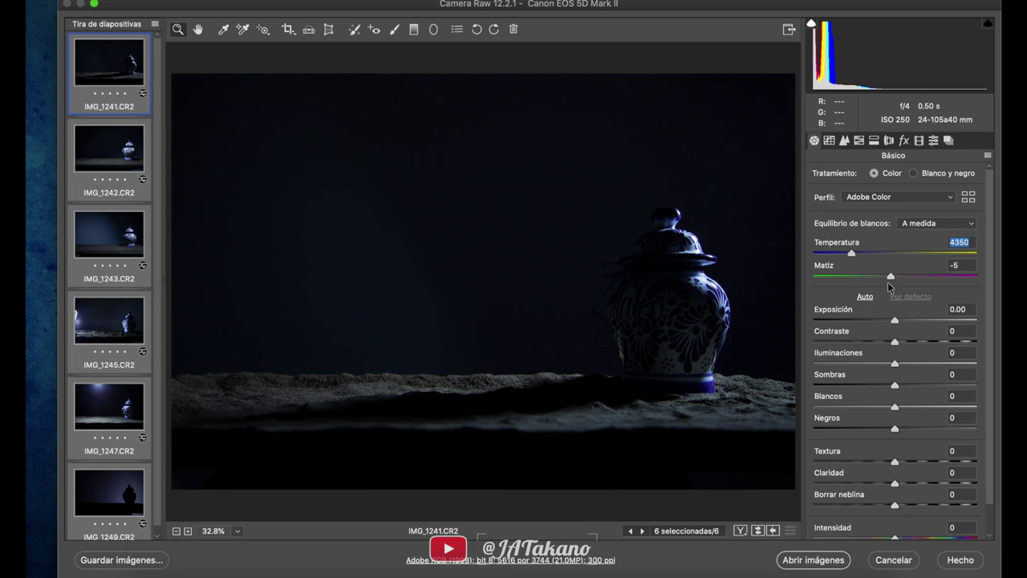
drag(889, 277, 886, 277)
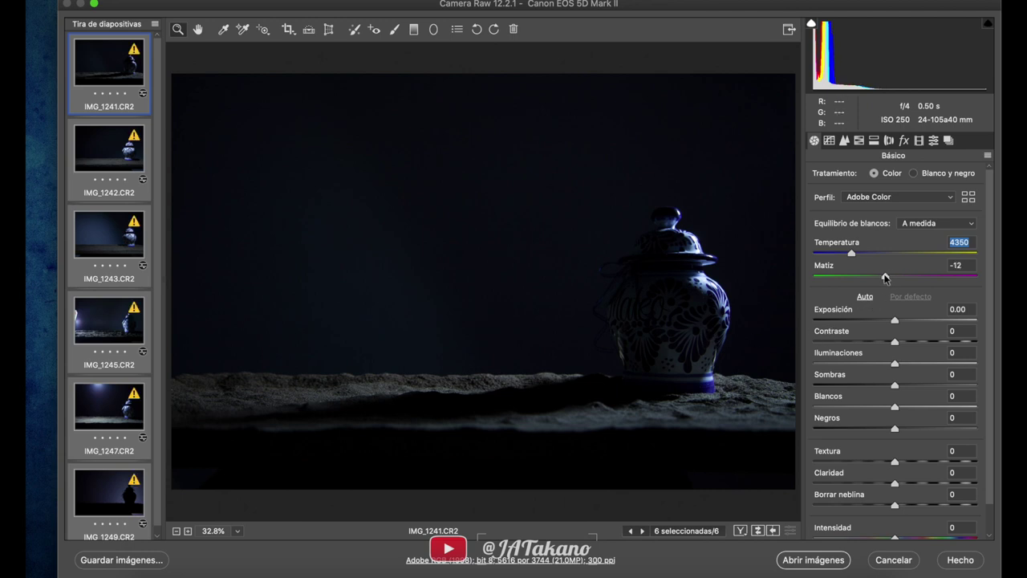
click(886, 277)
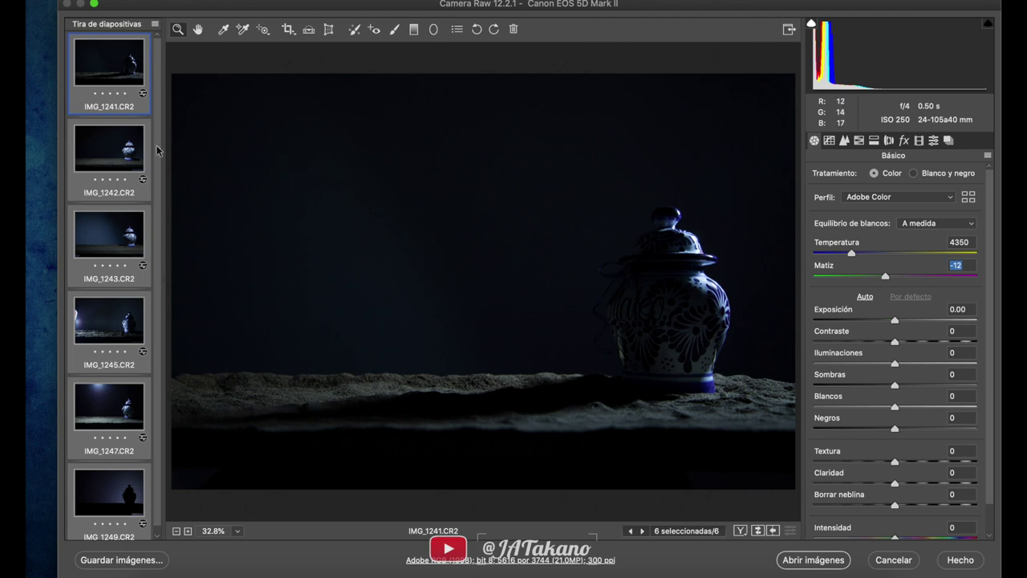
- Review each photo in the filmstrip, then reselect all six
click(119, 170)
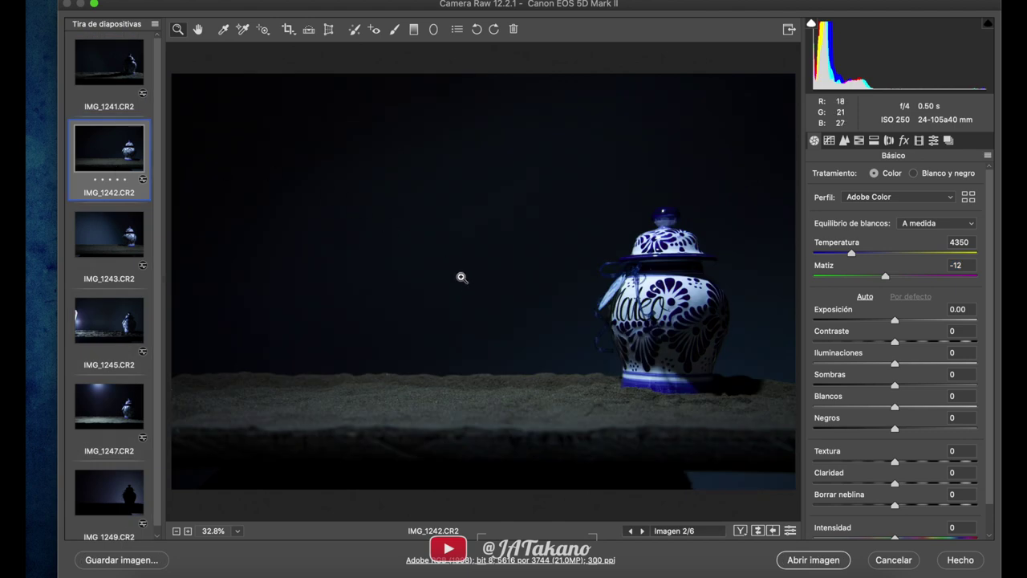
click(122, 232)
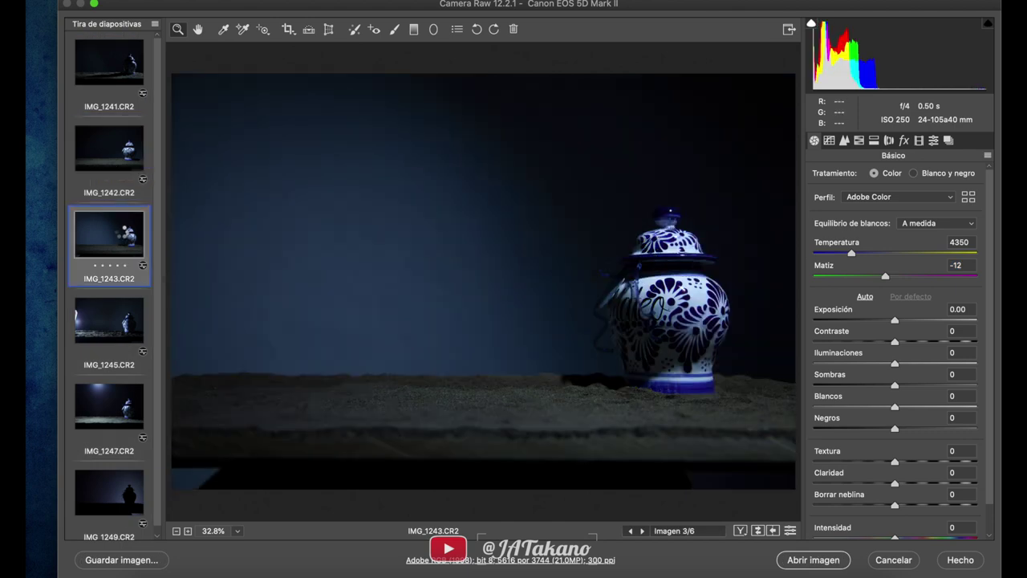
click(122, 319)
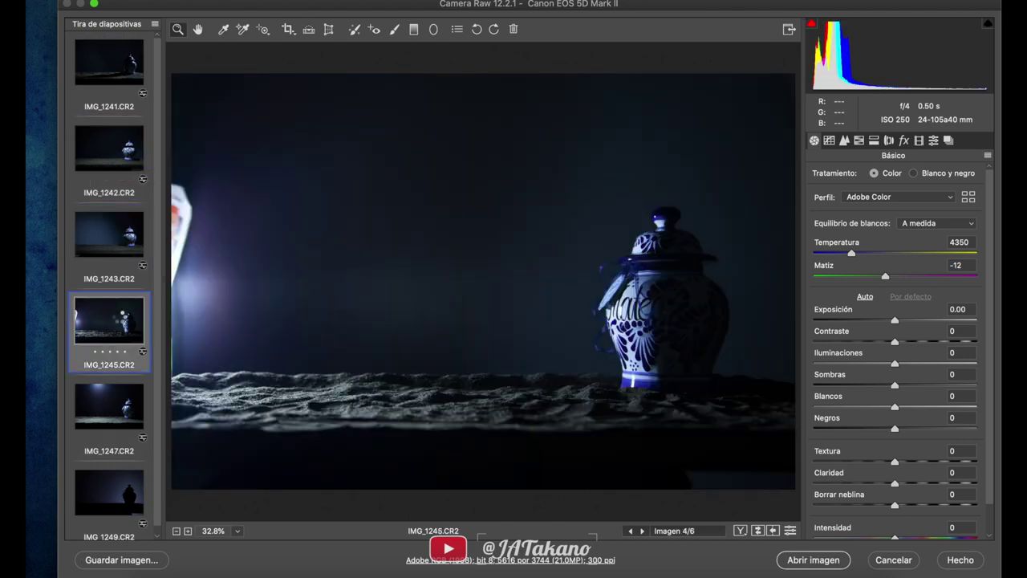
click(117, 410)
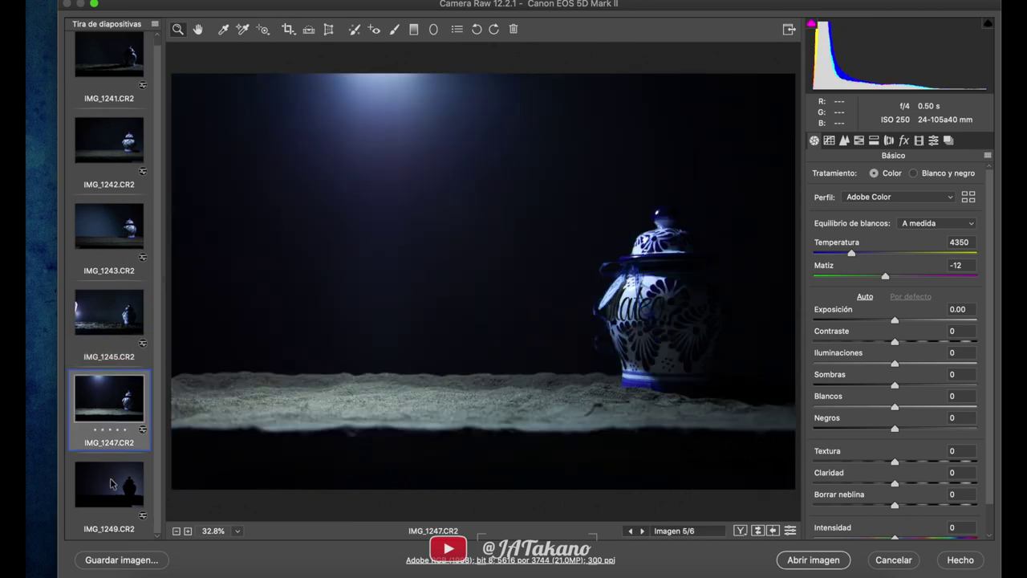
click(114, 484)
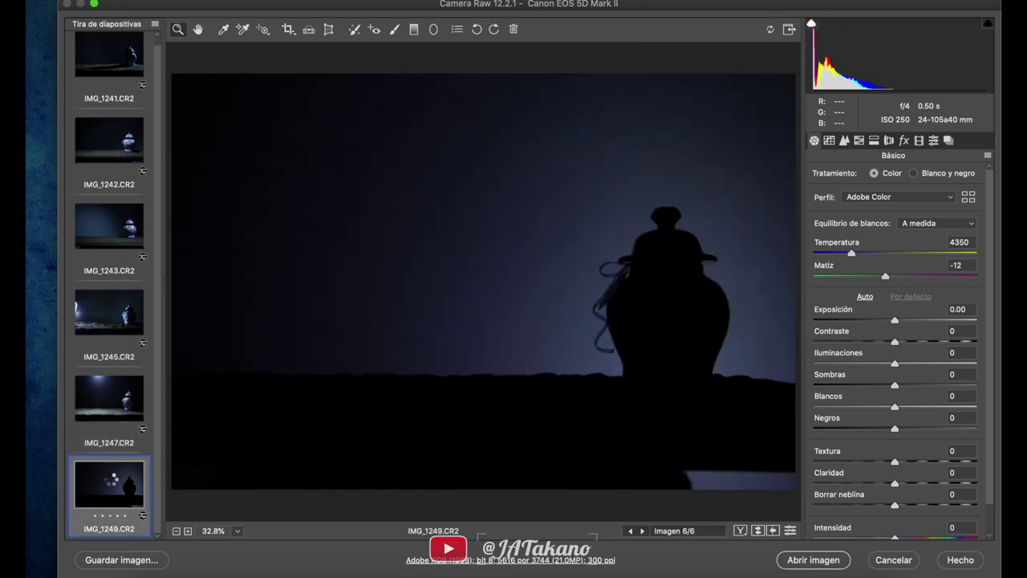
click(102, 61)
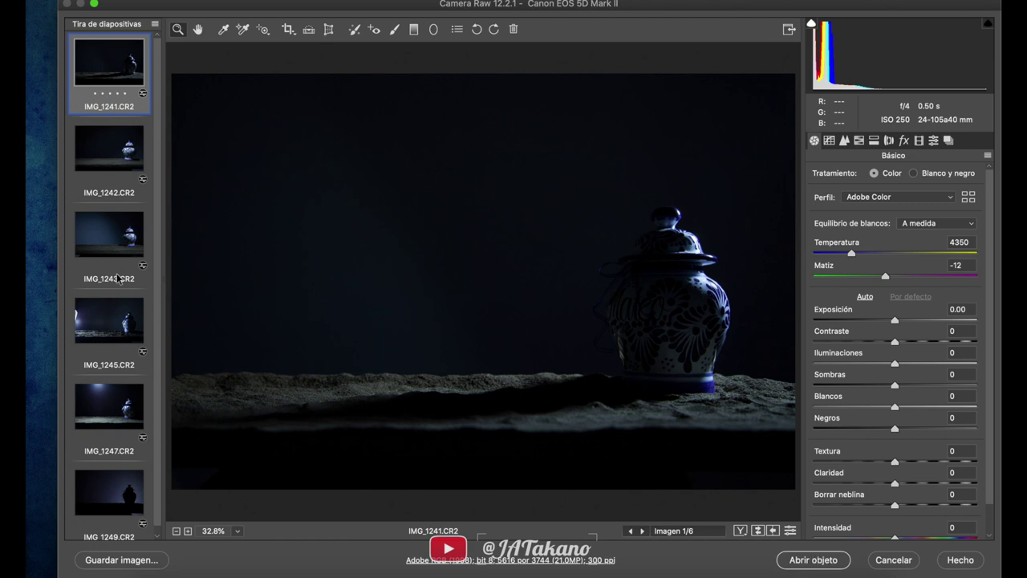
shift+click(109, 496)
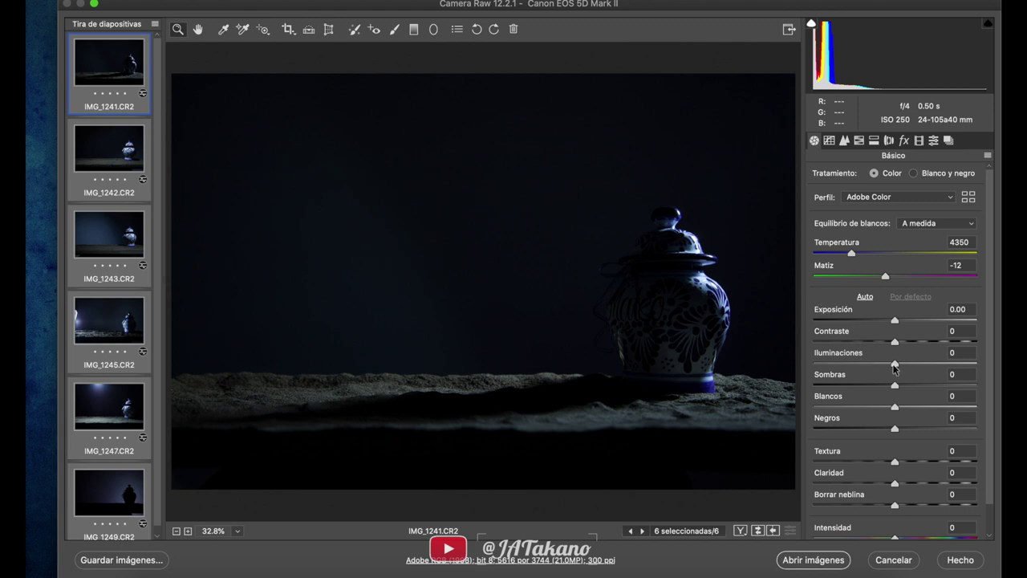
- Set Highlights -7, Exposure +0.20, and Vibrance and Saturation to +20
drag(894, 366, 888, 367)
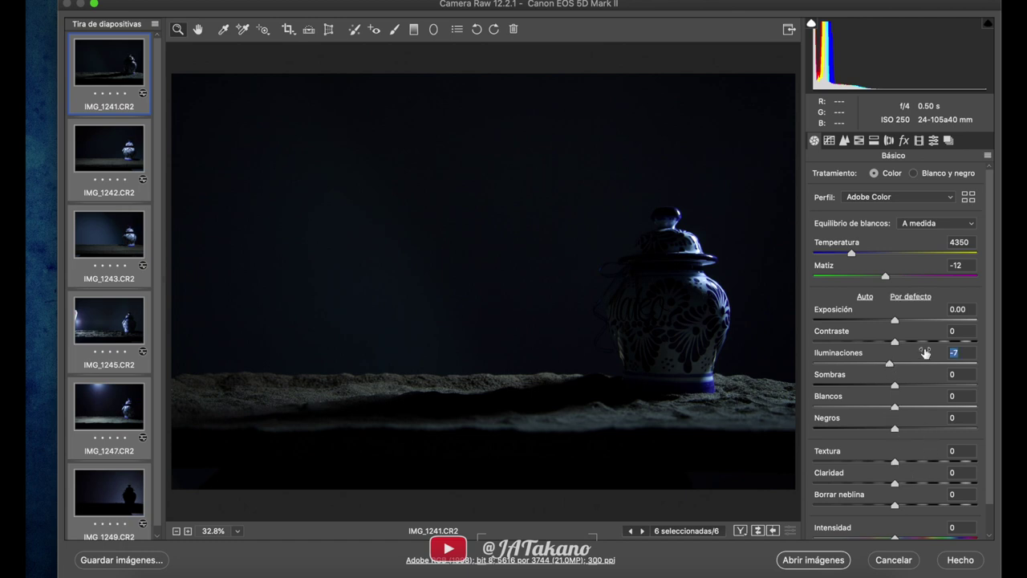
click(896, 322)
drag(895, 322, 897, 323)
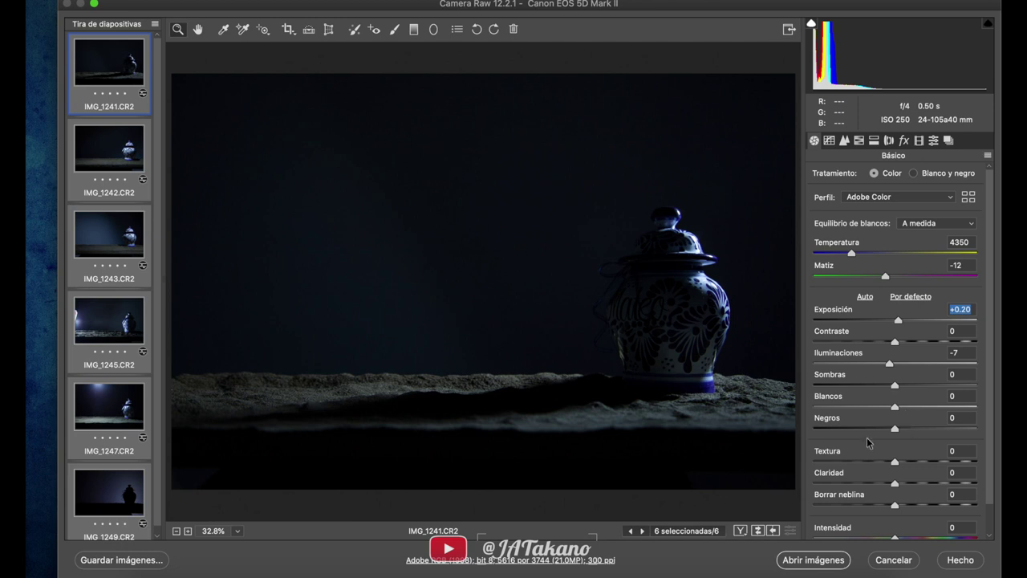
scroll(867, 442, down, 1)
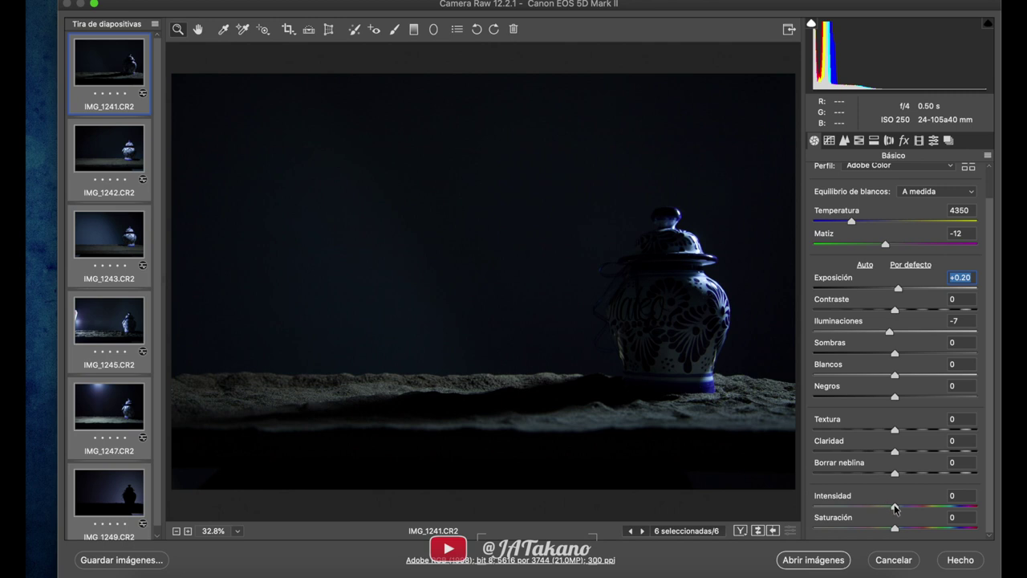
mouse_move(895, 507)
mouse_down()
mouse_move(910, 507)
mouse_move(909, 529)
mouse_up()
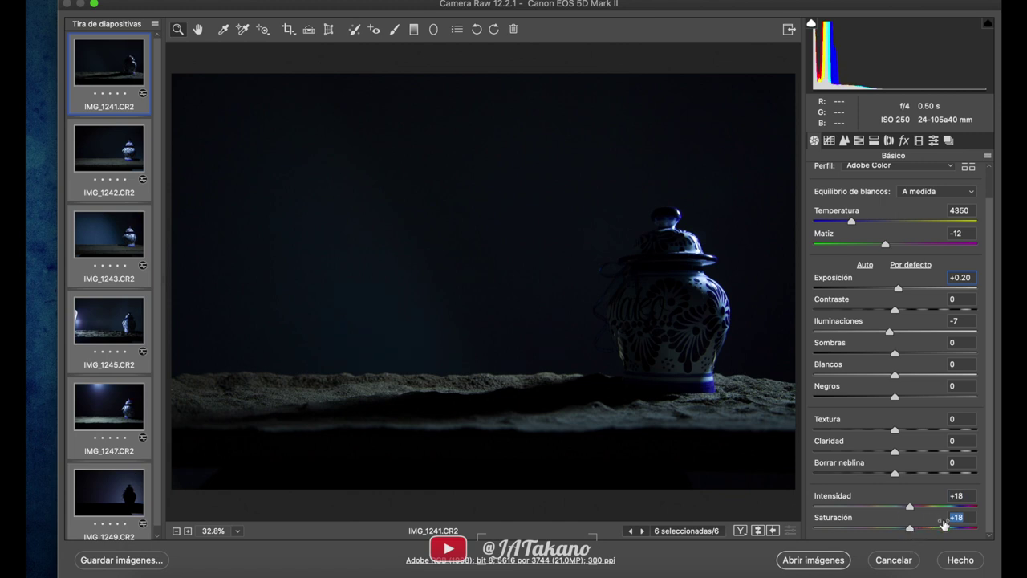
text(20)
text(20)
- Split-tone highlights at Hue 32, Saturation 3 and shadows at Hue 204, Saturation 6
click(875, 141)
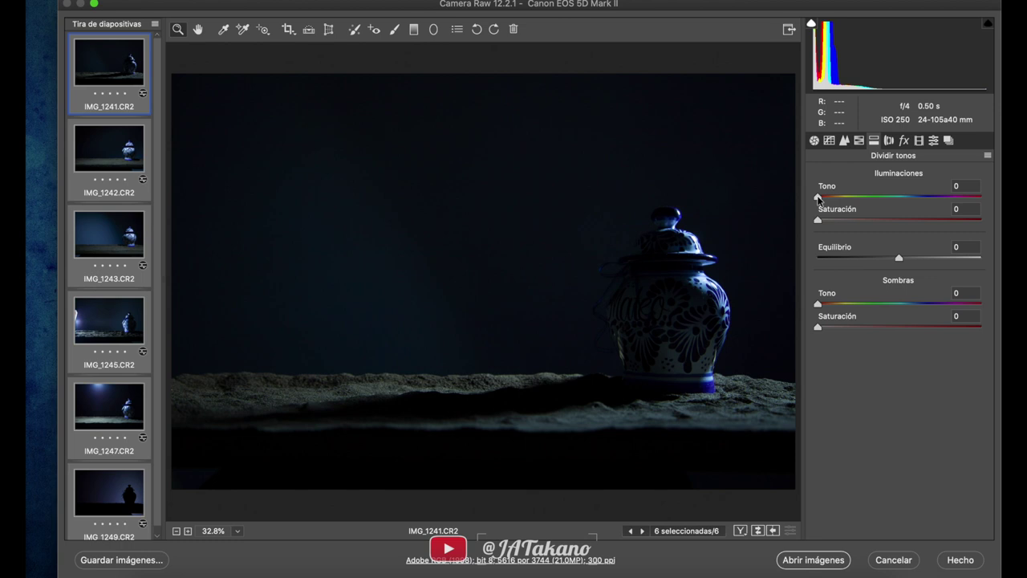
drag(818, 198, 831, 197)
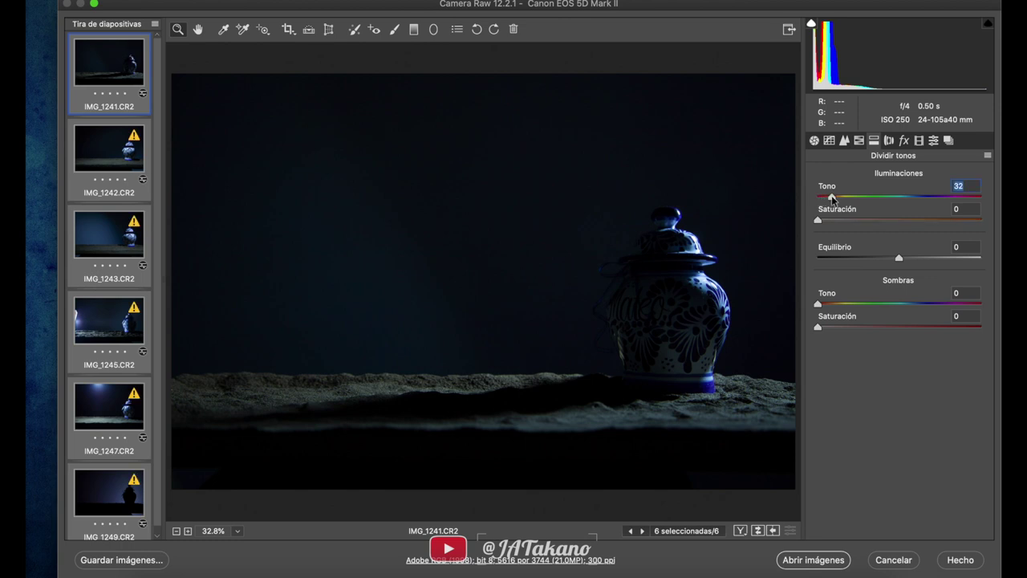
drag(818, 221, 820, 221)
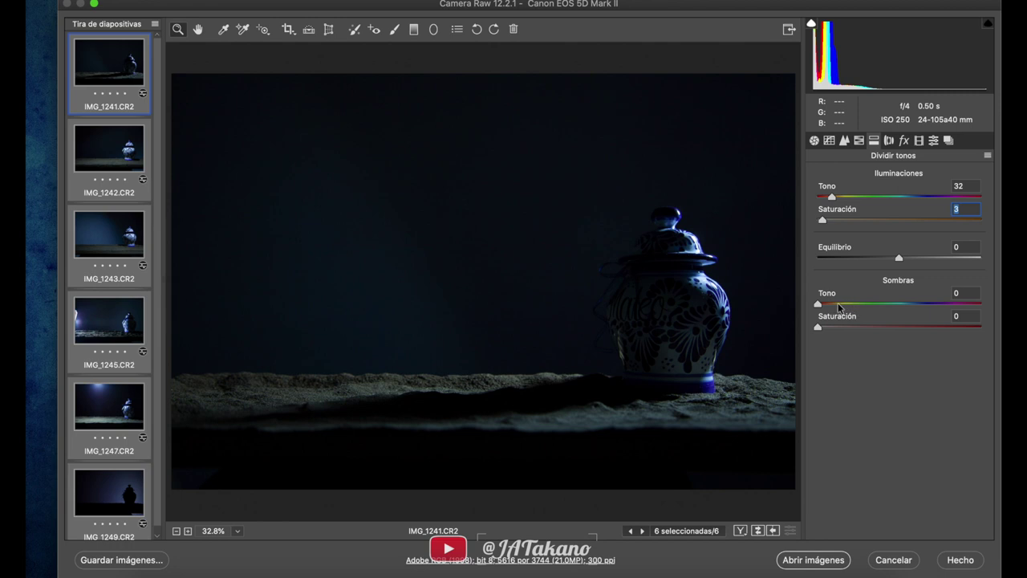
click(909, 303)
drag(908, 304, 910, 304)
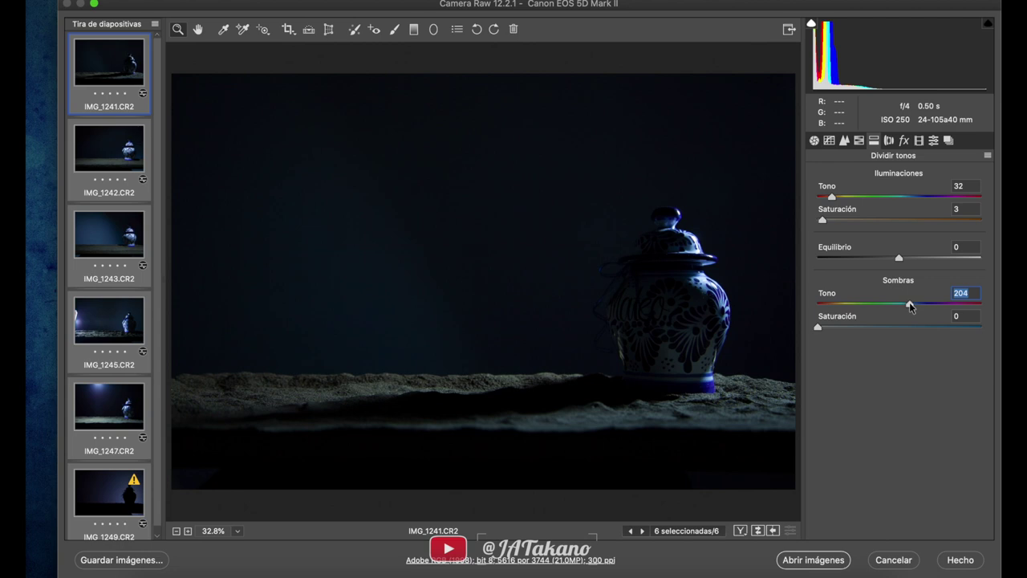
drag(819, 328, 829, 327)
click(831, 329)
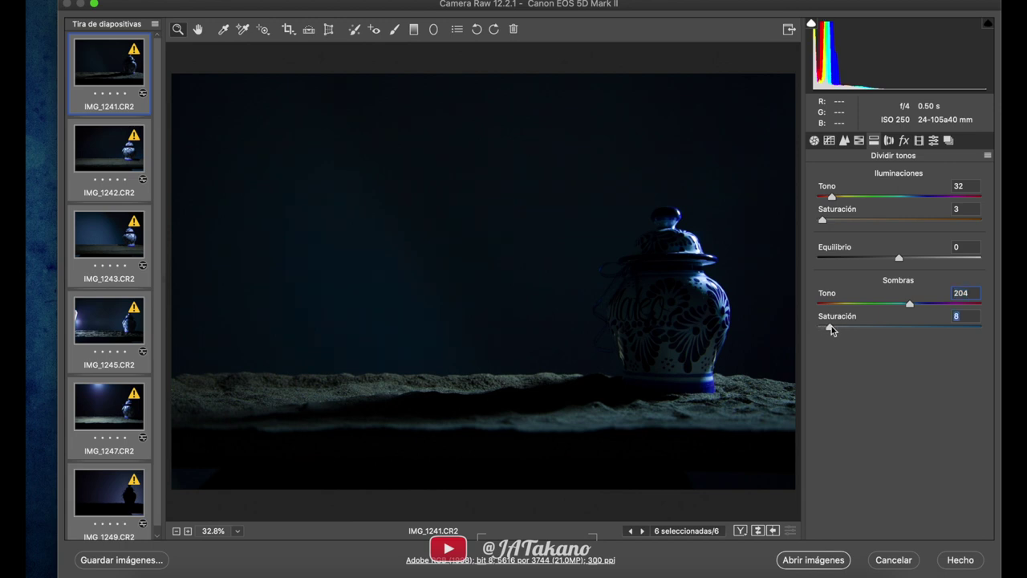
drag(831, 329, 830, 329)
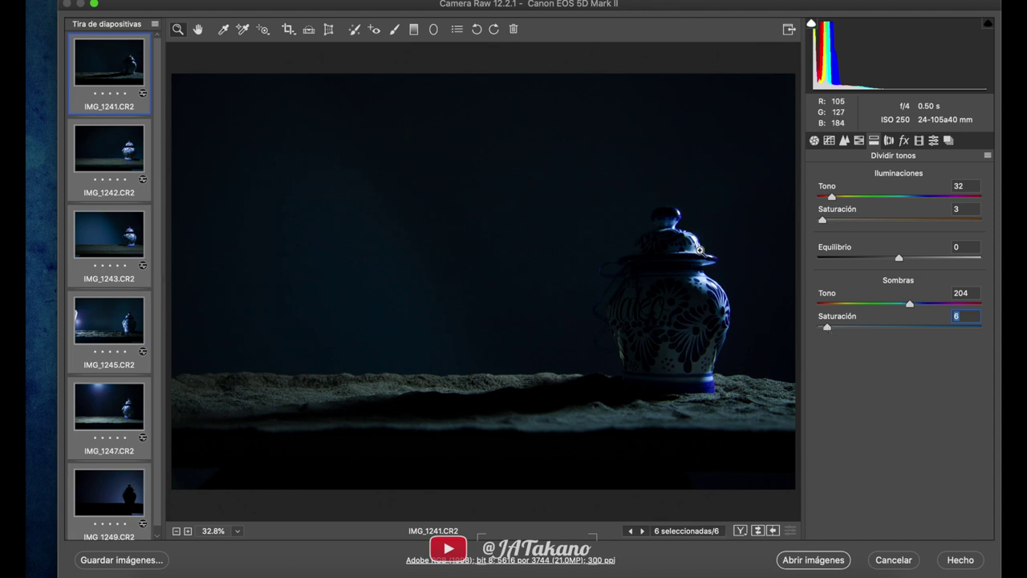
- Check the split-toned result on IMG_1242 through IMG_1249
click(134, 159)
click(118, 238)
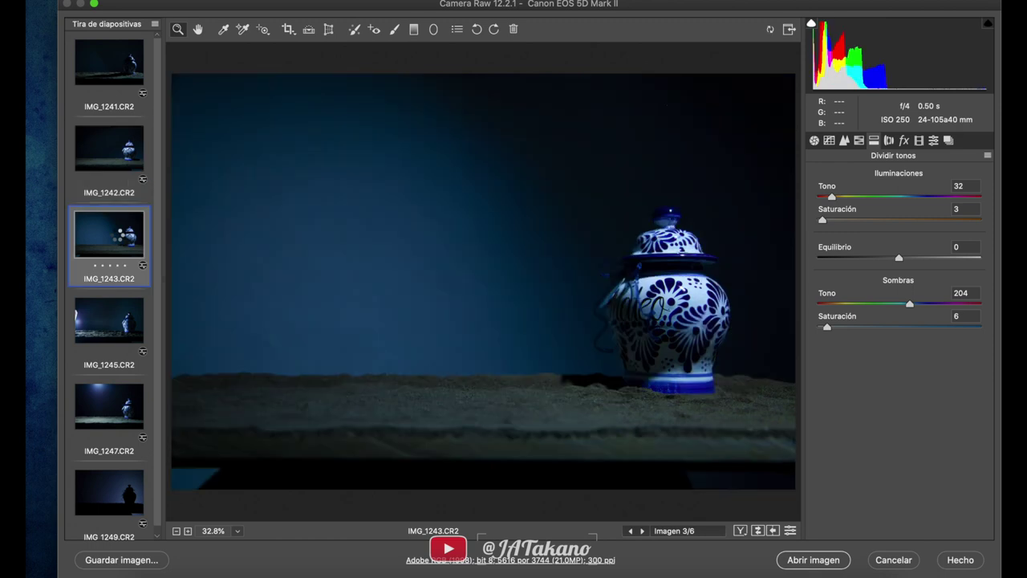
click(98, 321)
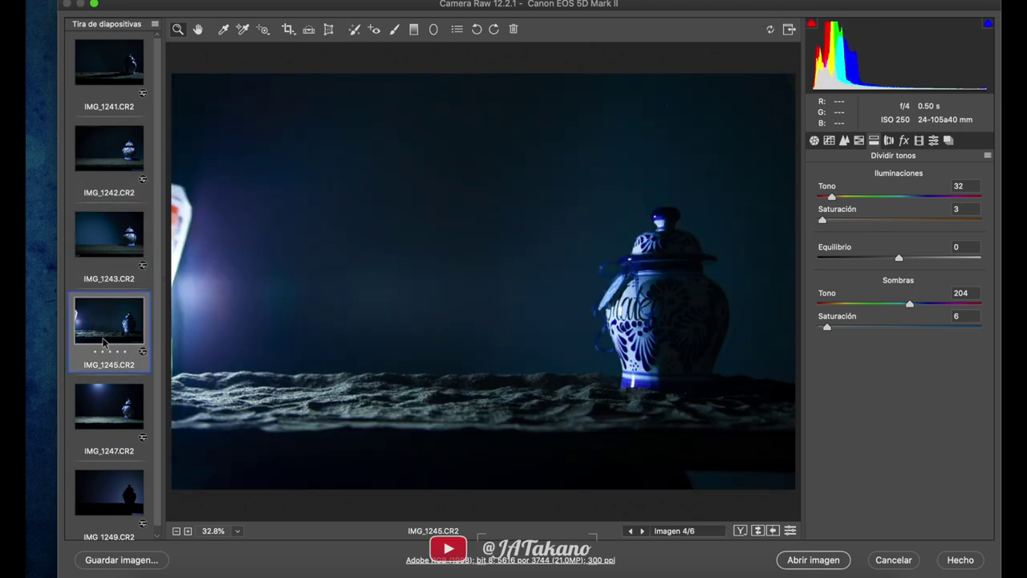
click(102, 411)
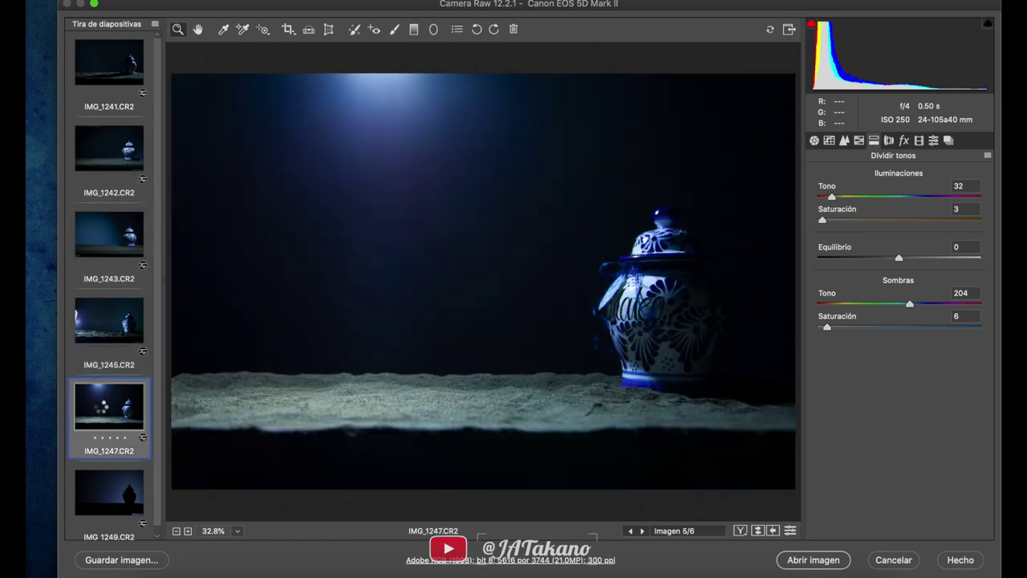
click(102, 494)
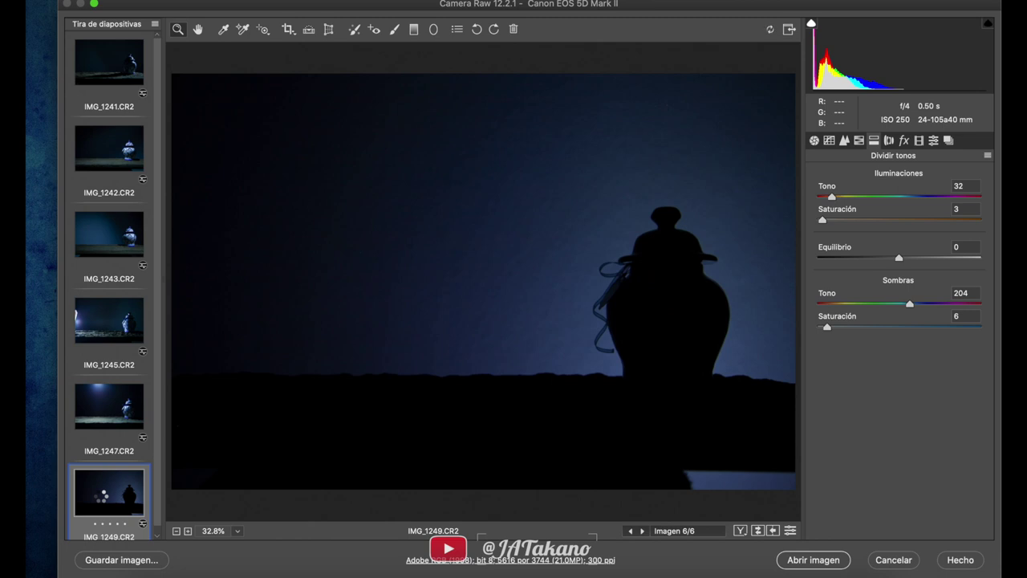
- Select IMG_1247 and raise its exposure to +0.50
scroll(109, 285, up, 1)
click(94, 393)
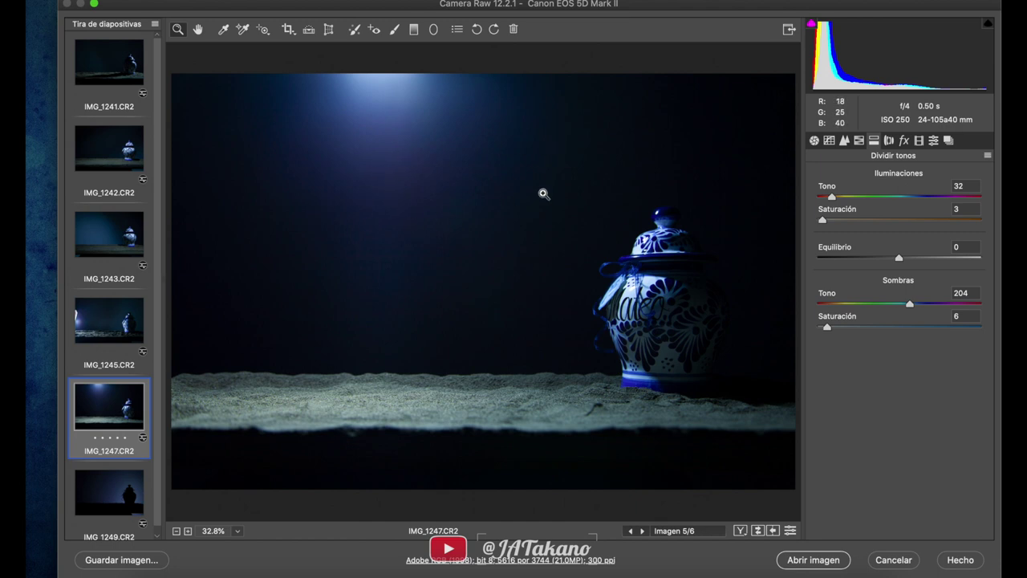
click(813, 141)
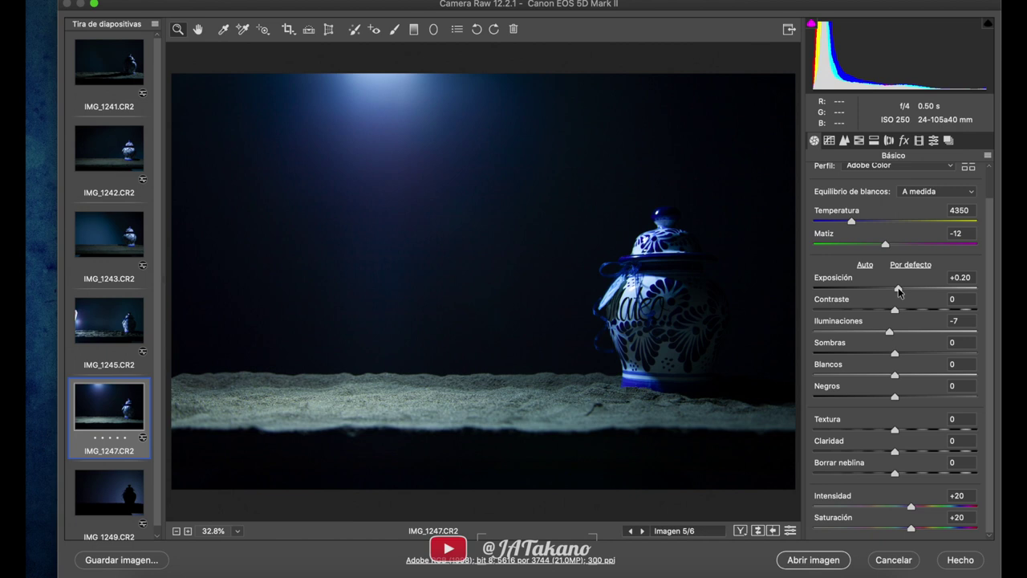
drag(898, 291, 903, 291)
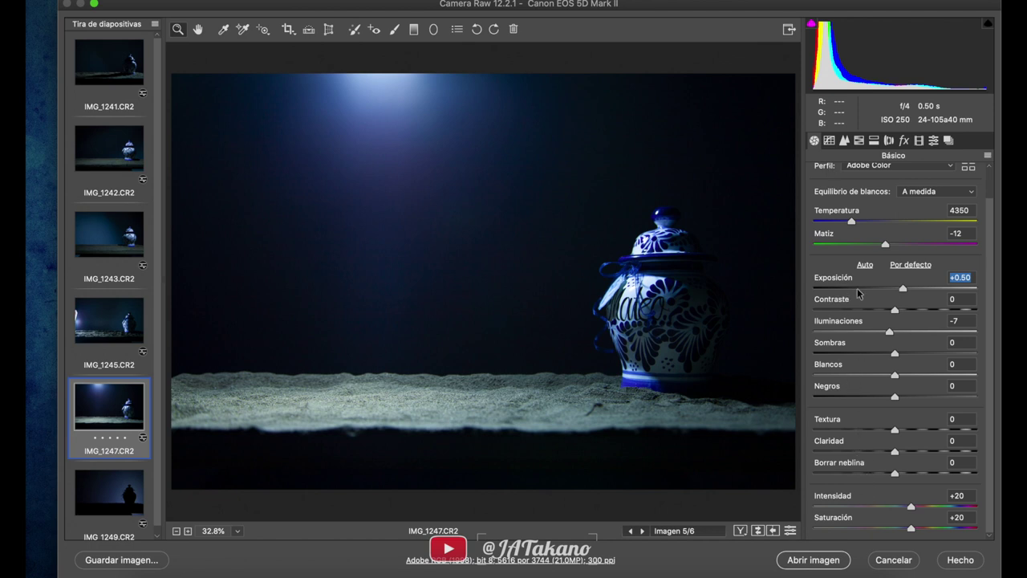
click(875, 141)
- In Camera Calibration, raise IMG_1247's Red Primary Hue and lower its Blue Primary Hue
click(919, 141)
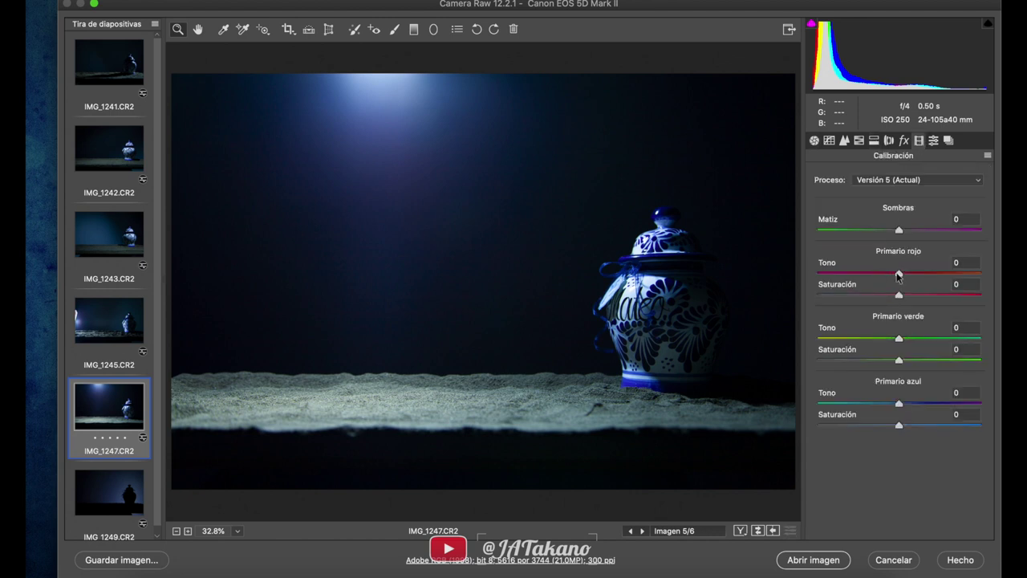
drag(898, 275, 919, 275)
mouse_move(899, 404)
mouse_down()
mouse_move(885, 405)
mouse_move(894, 404)
mouse_up()
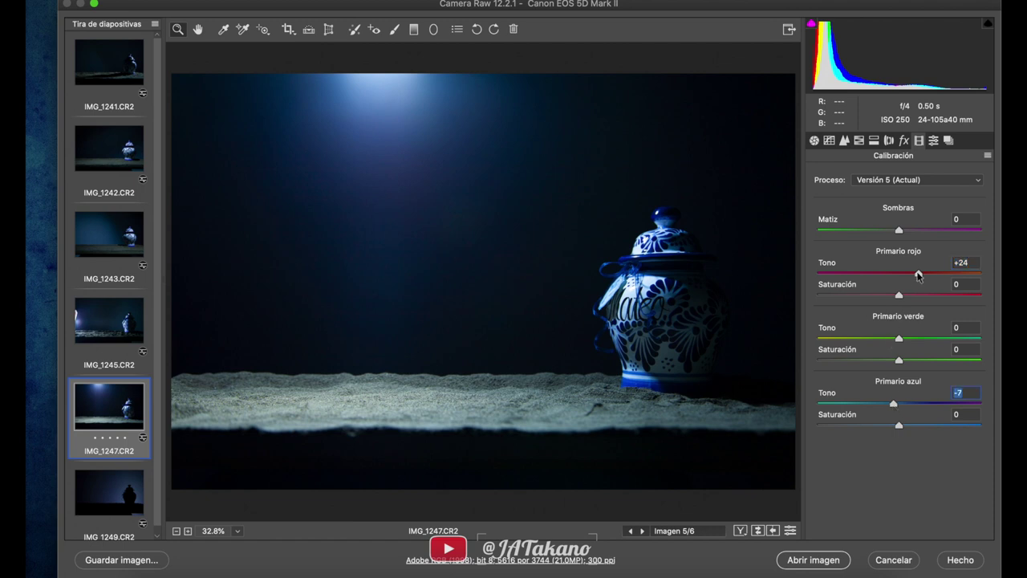
drag(917, 274, 921, 274)
click(912, 274)
drag(893, 405, 890, 405)
click(893, 404)
- Select all six photos and open them in Photoshop
click(107, 59)
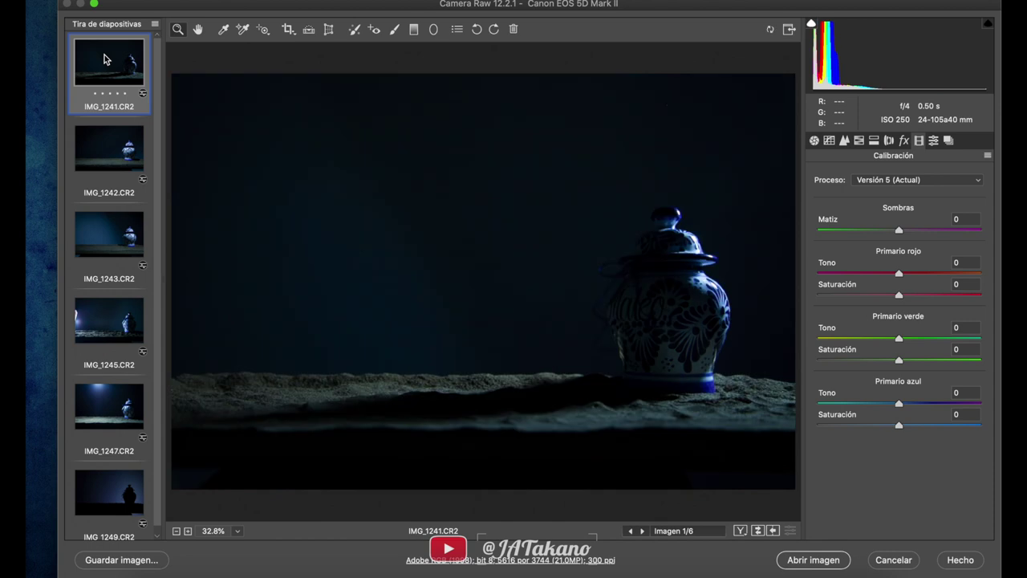
key(shift)
shift+click(102, 478)
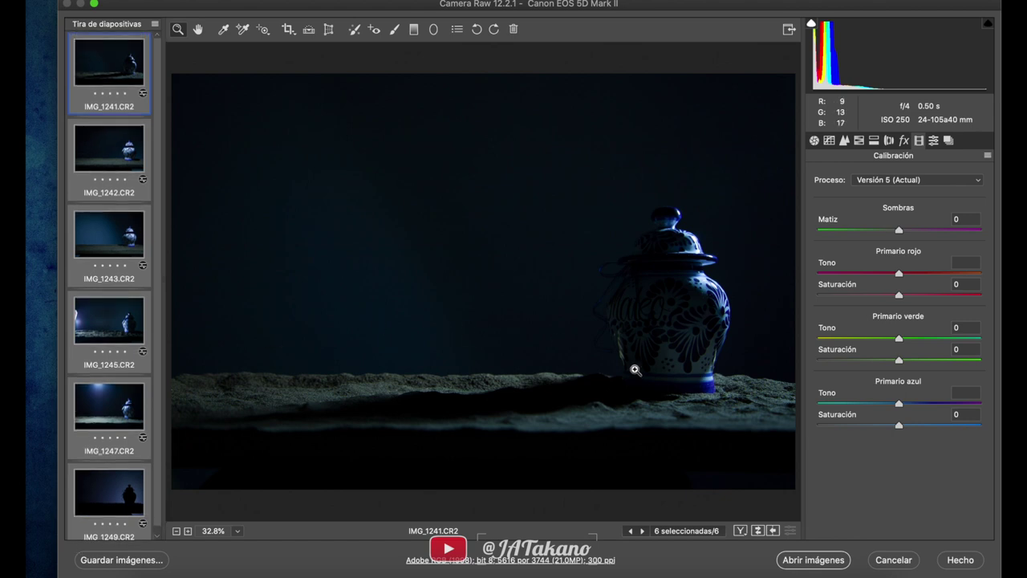
click(828, 567)
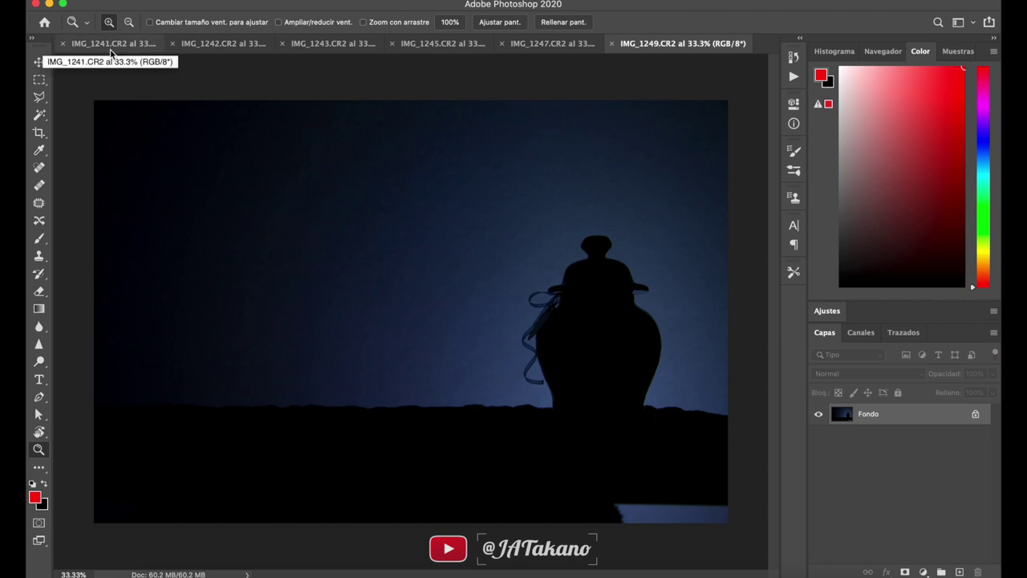
- Compare the IMG_1242 and IMG_1241 documents, settling on IMG_1241
click(218, 42)
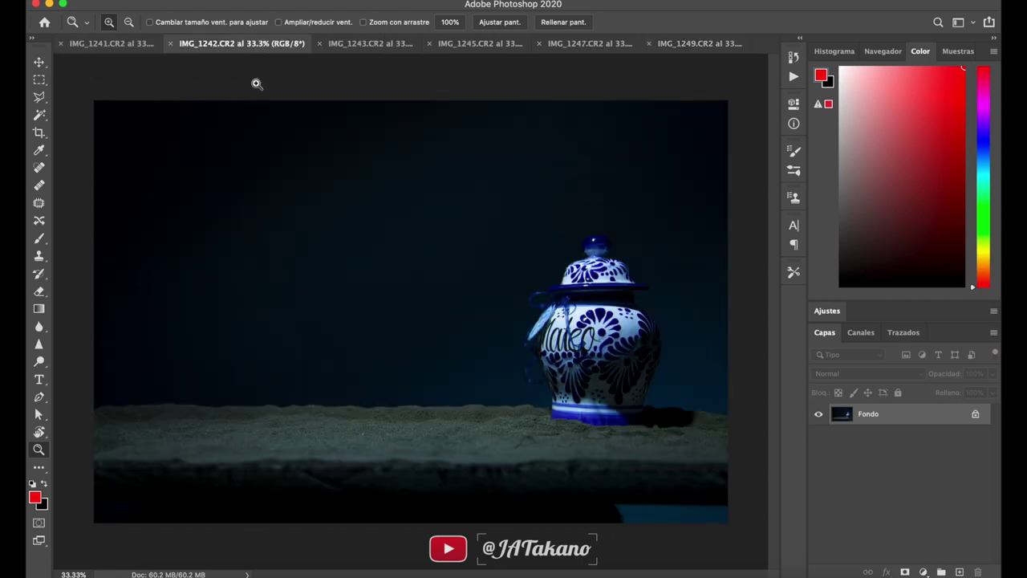
click(109, 45)
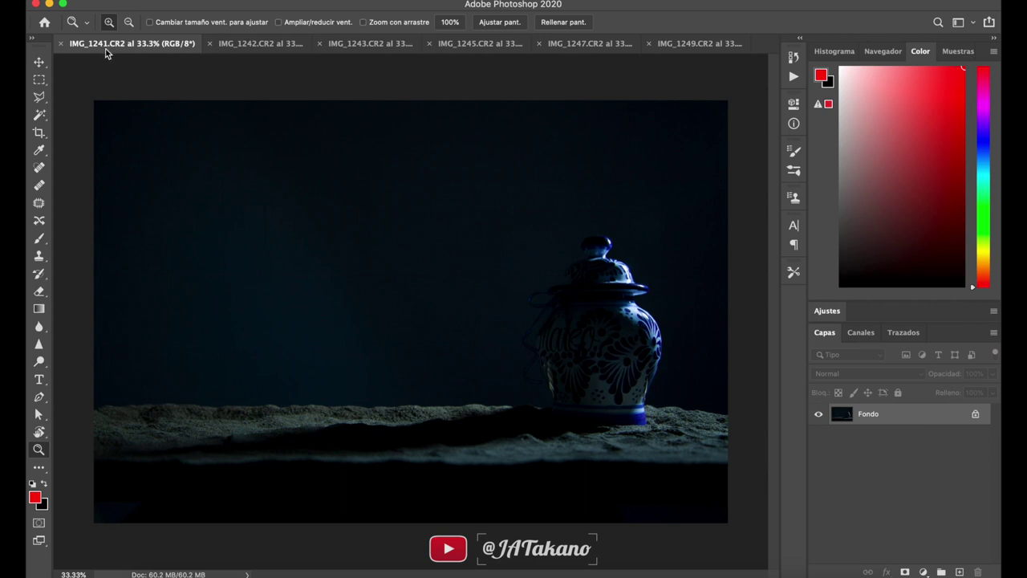
click(236, 45)
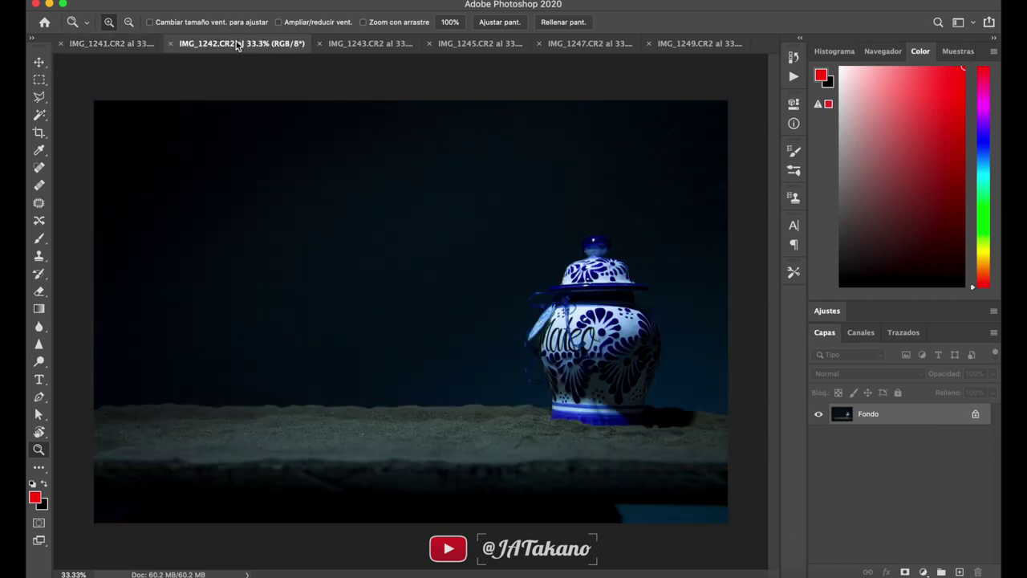
click(111, 45)
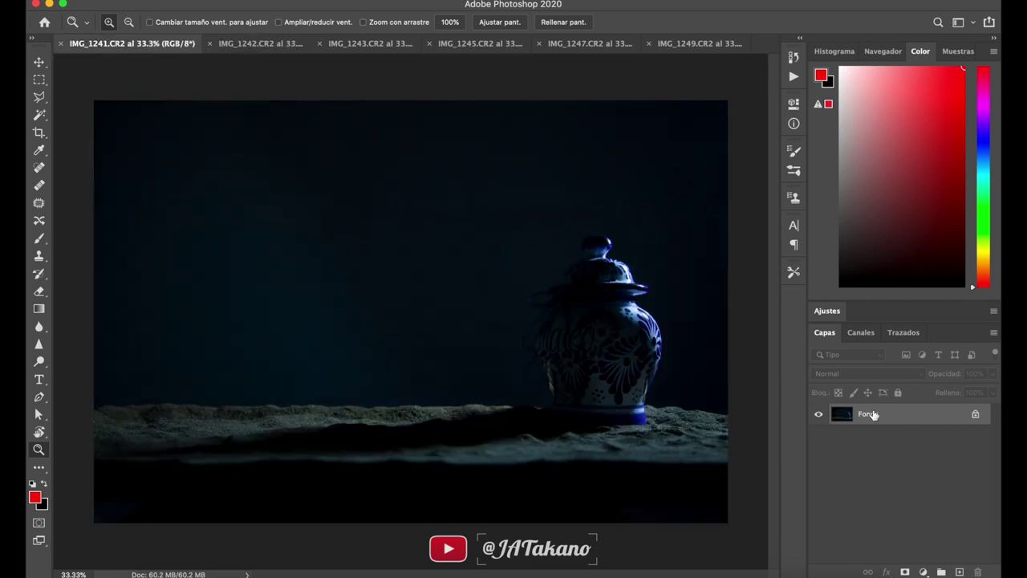
- Unlock IMG_1241's Fondo background layer and rename it '1241 back'
click(974, 416)
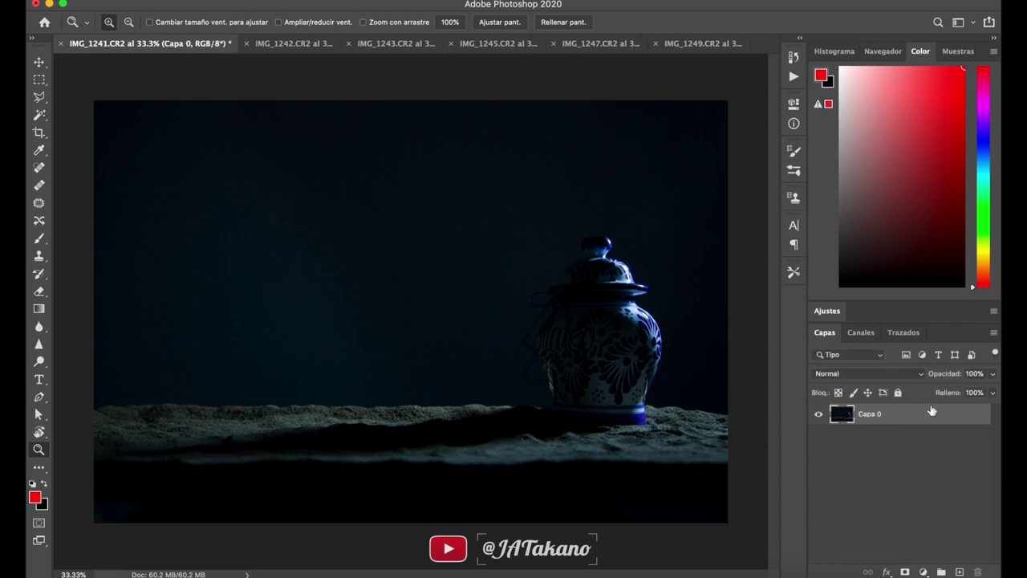
double_click(878, 414)
double_click(881, 414)
triple_click(883, 414)
text(1241)
text( back)
click(875, 463)
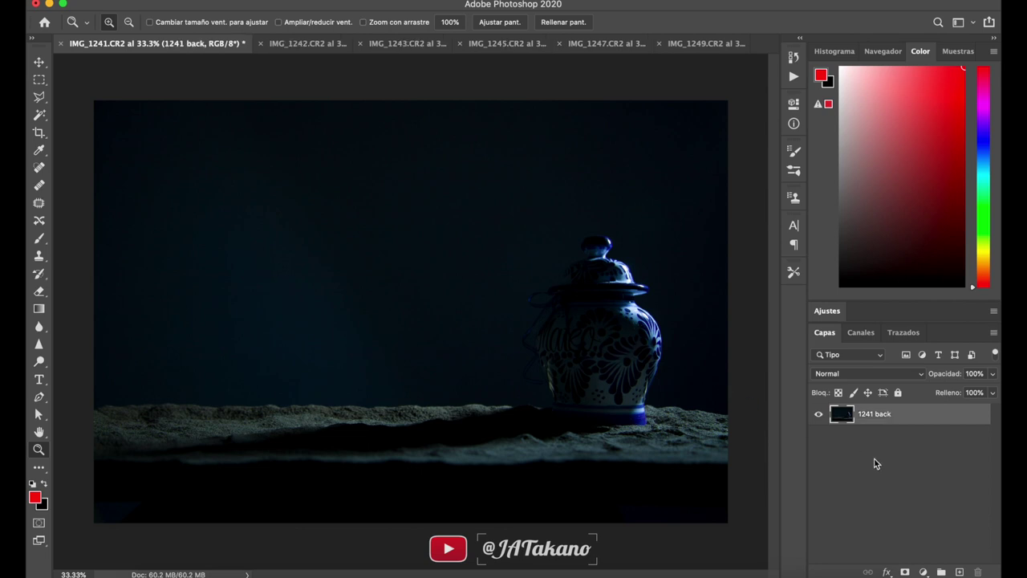
click(293, 45)
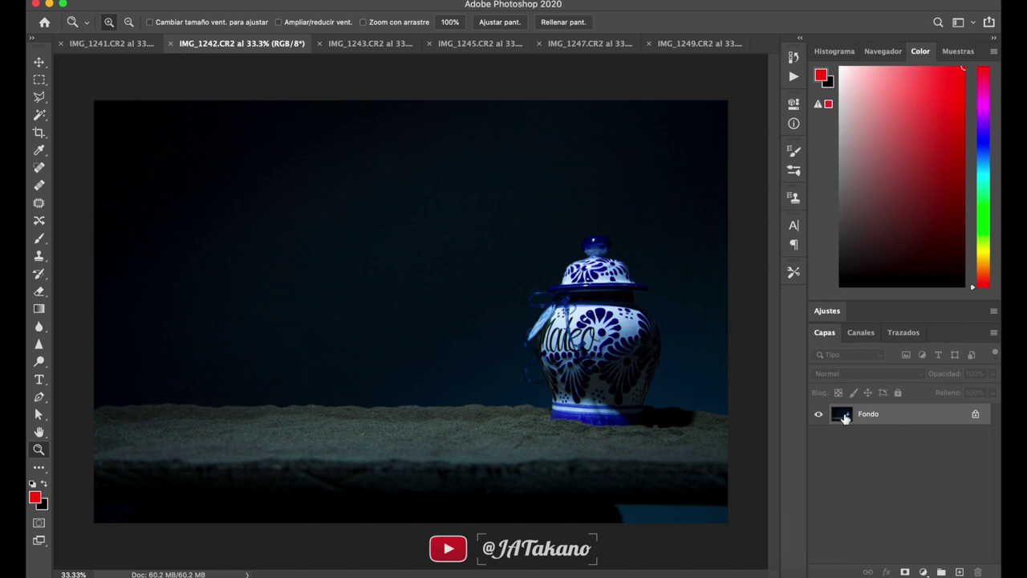
- Copy IMG_1242's layer into IMG_1241 and align it with the canvas
drag(843, 417, 257, 127)
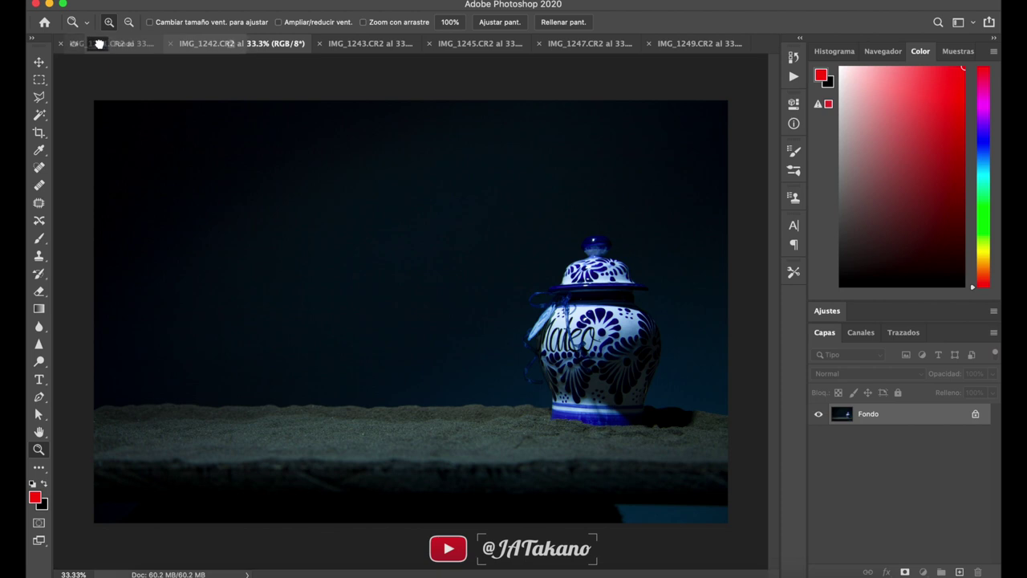
mouse_move(258, 127)
mouse_down()
mouse_move(98, 43)
mouse_move(382, 246)
mouse_move(411, 302)
mouse_up()
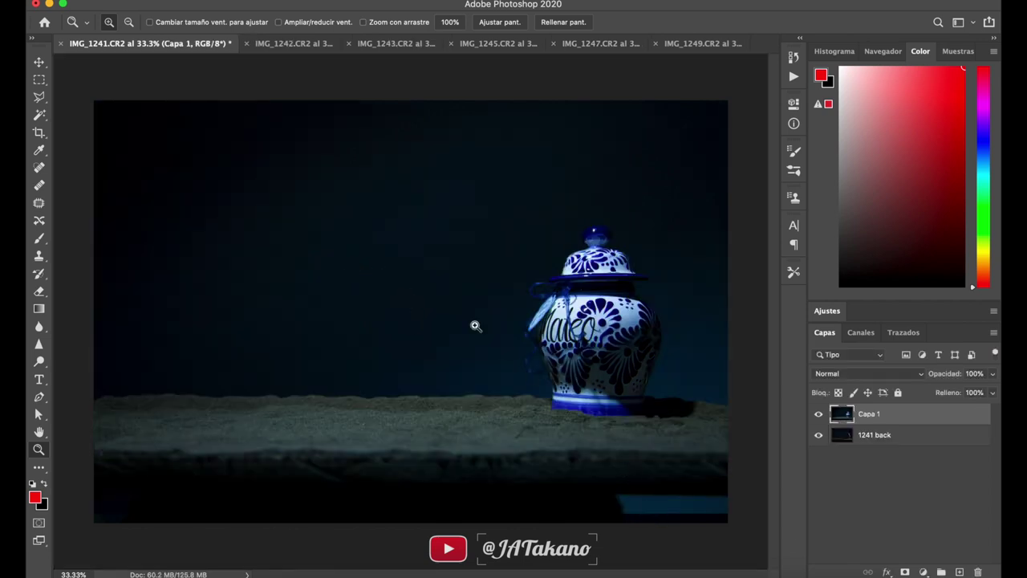
click(44, 66)
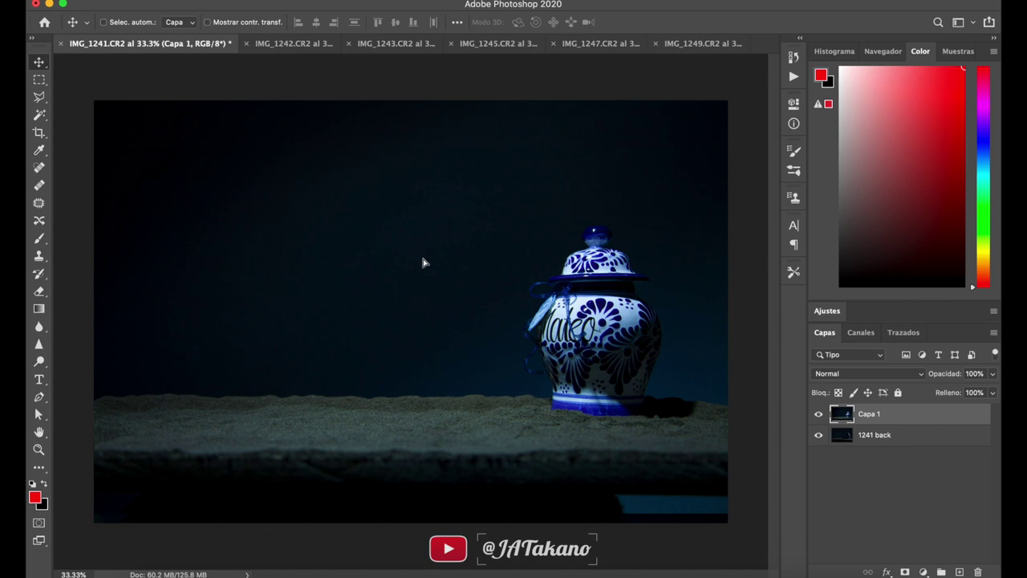
drag(422, 262, 418, 265)
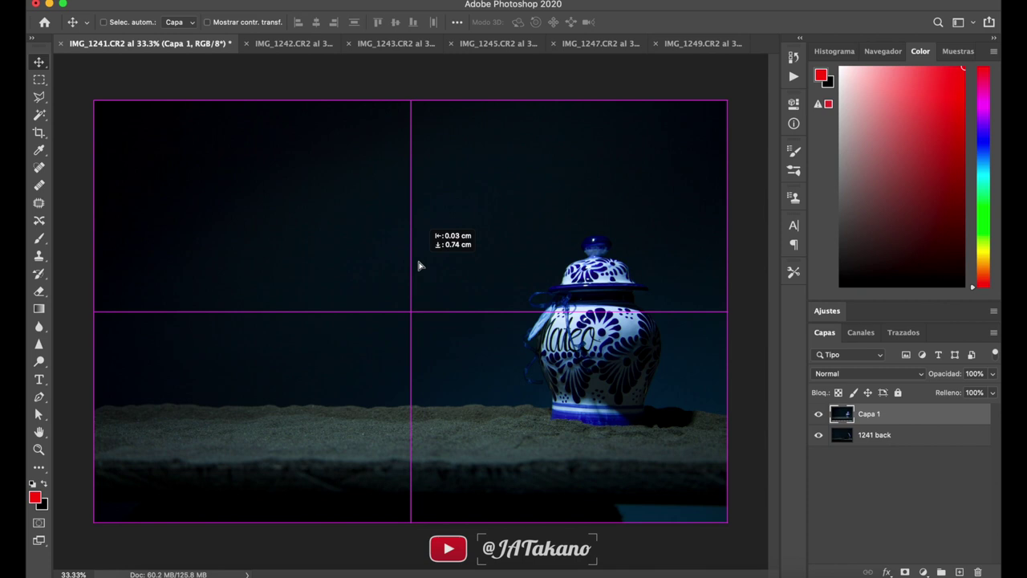
drag(418, 263, 418, 262)
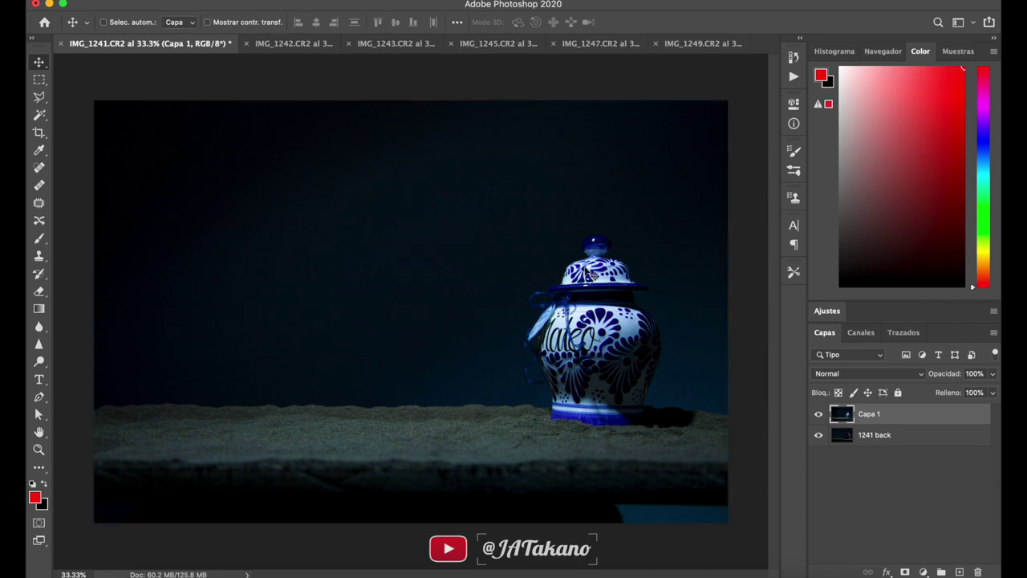
- Rename the copied layer in IMG_1241 to '1242 key'
click(301, 47)
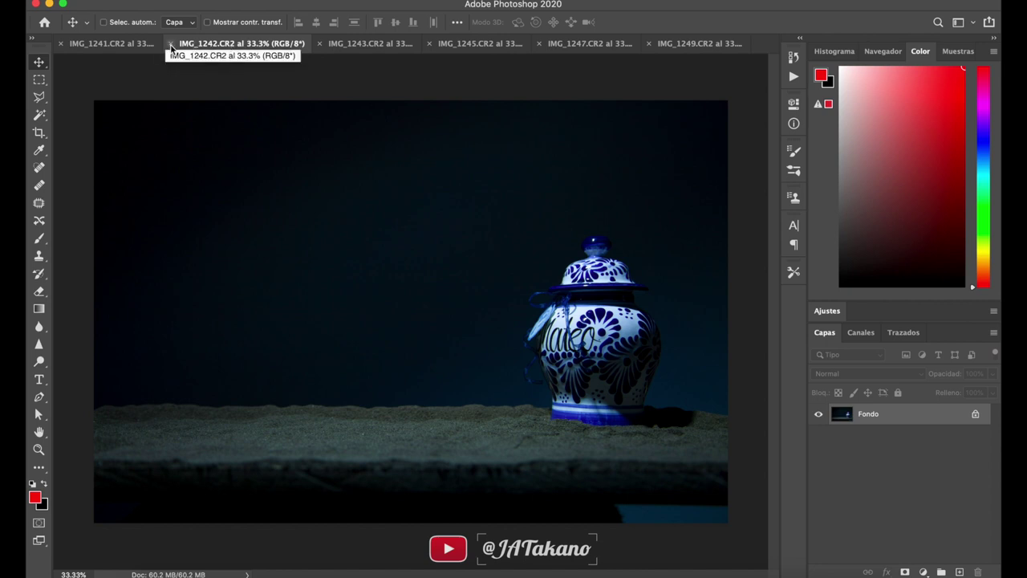
click(130, 43)
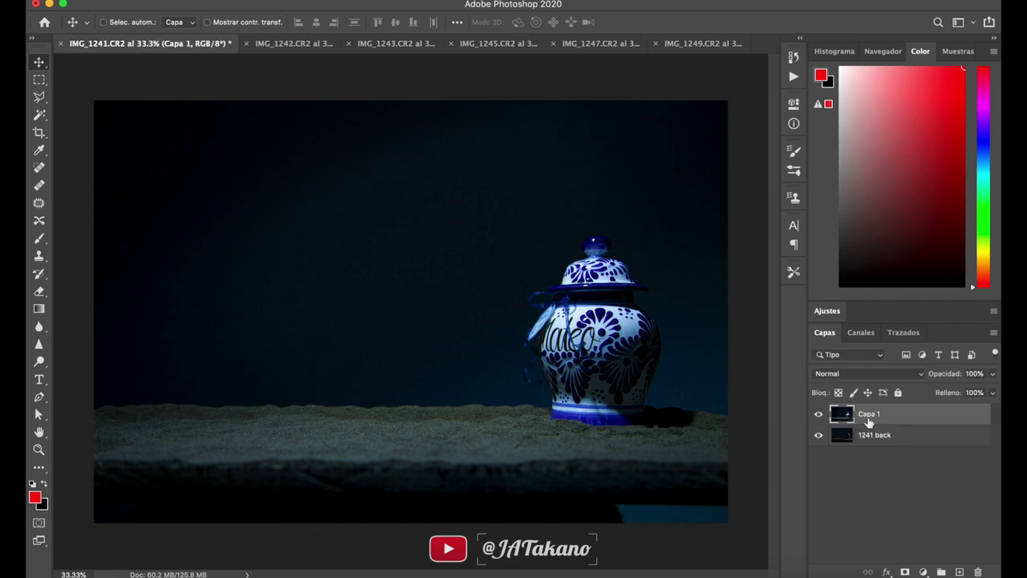
double_click(869, 414)
text(1242 key)
key(Return)
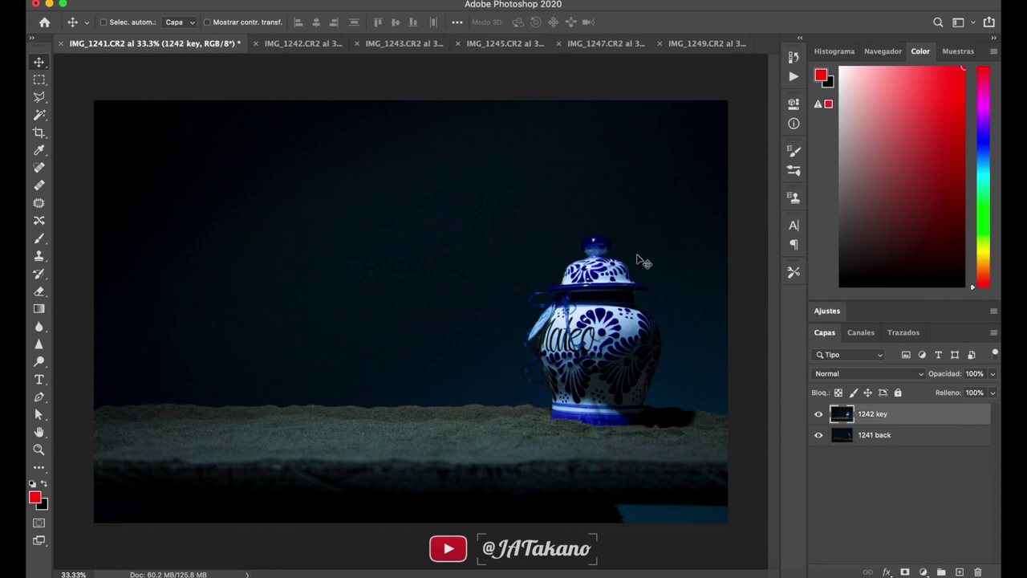
- Close the IMG_1242 document without saving
click(300, 44)
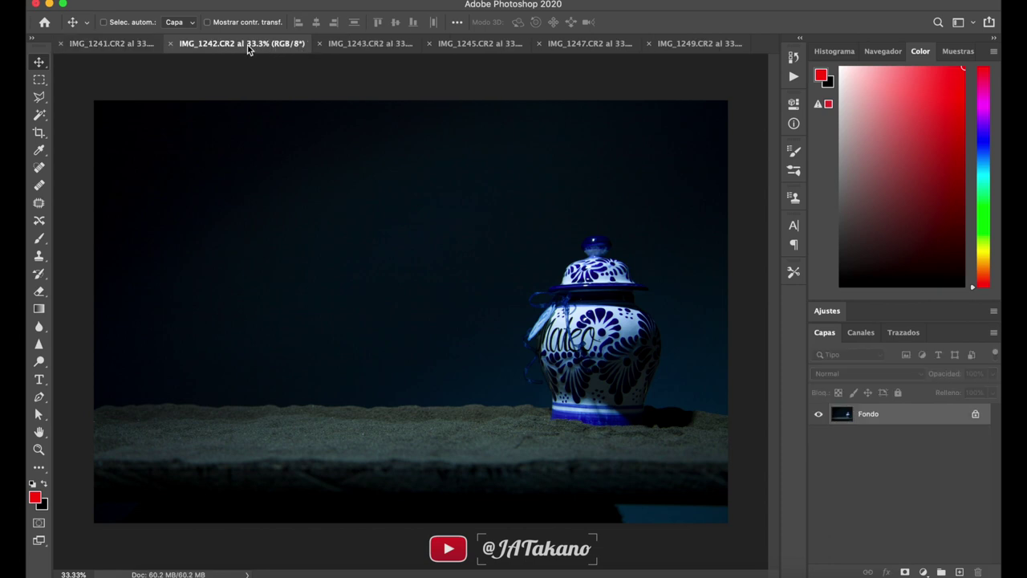
click(170, 43)
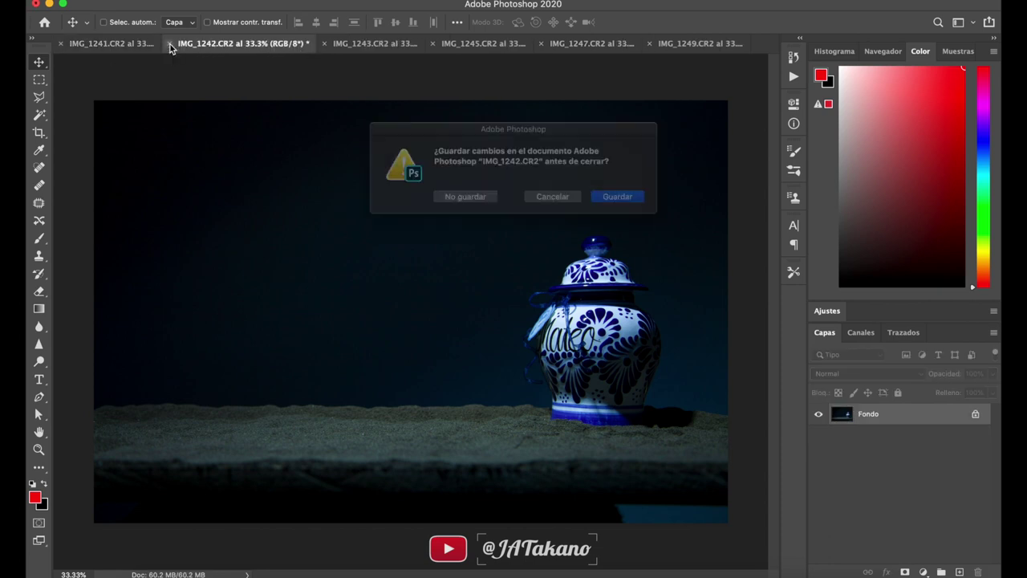
click(445, 201)
- Convert IMG_1243's background into a layer named '1243 fill'
click(317, 46)
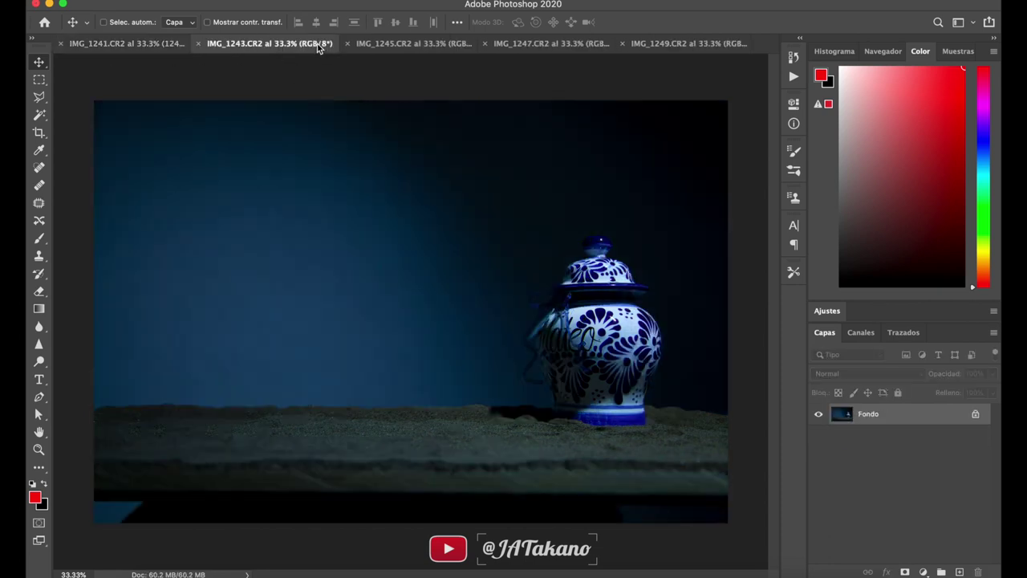
double_click(872, 415)
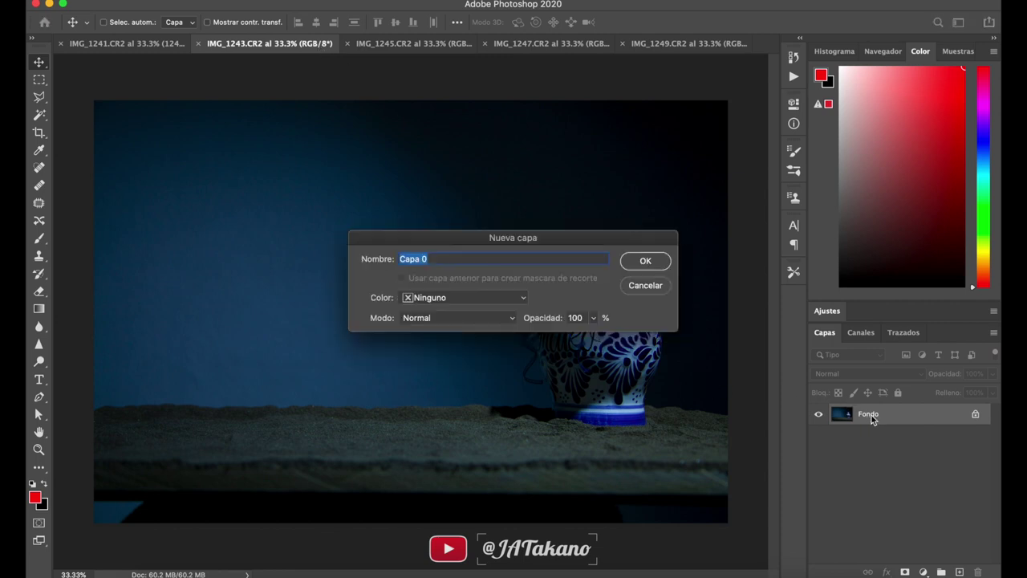
text(1243 fill)
click(647, 259)
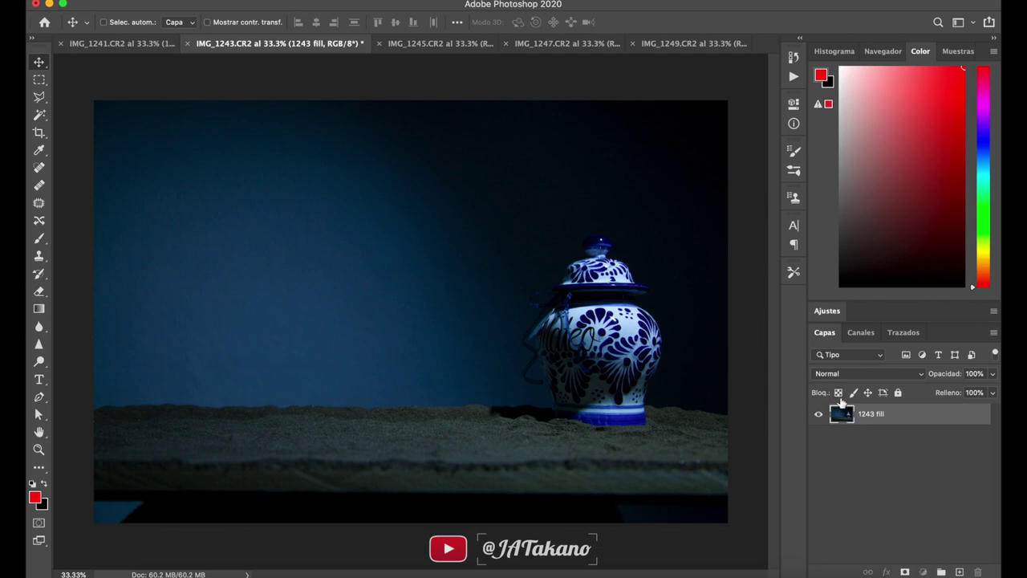
- Copy the 1243 fill layer into IMG_1241 and close IMG_1243 without saving
mouse_move(842, 413)
mouse_down()
mouse_move(393, 97)
mouse_move(381, 285)
mouse_up()
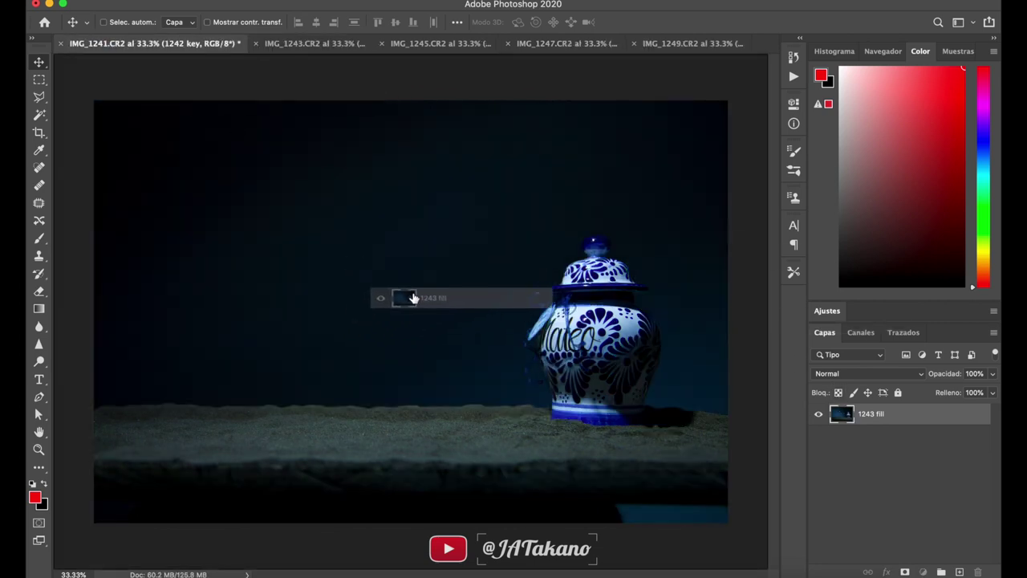
mouse_move(381, 285)
mouse_down()
mouse_move(458, 325)
mouse_move(463, 314)
mouse_up()
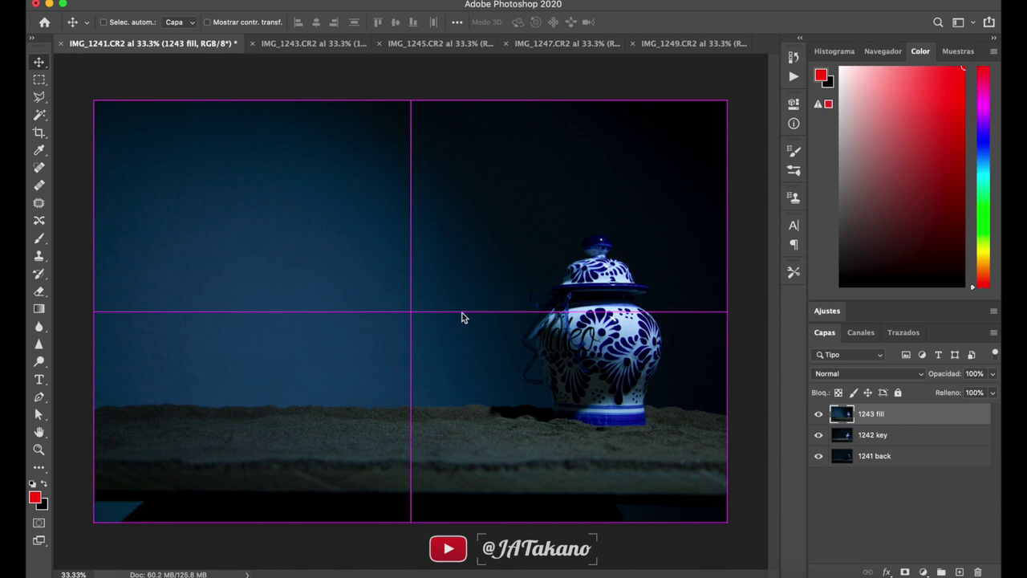
click(286, 44)
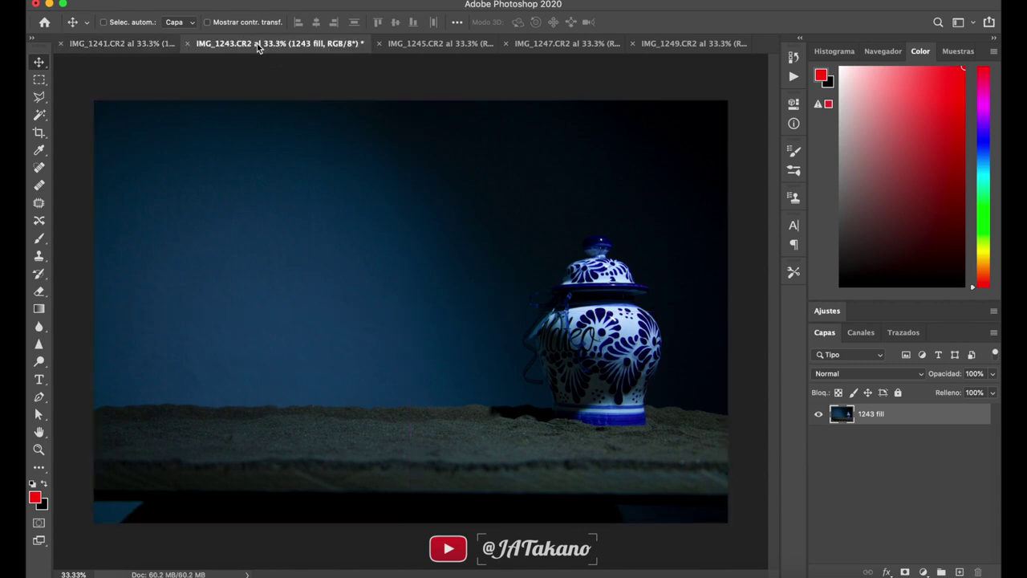
click(190, 43)
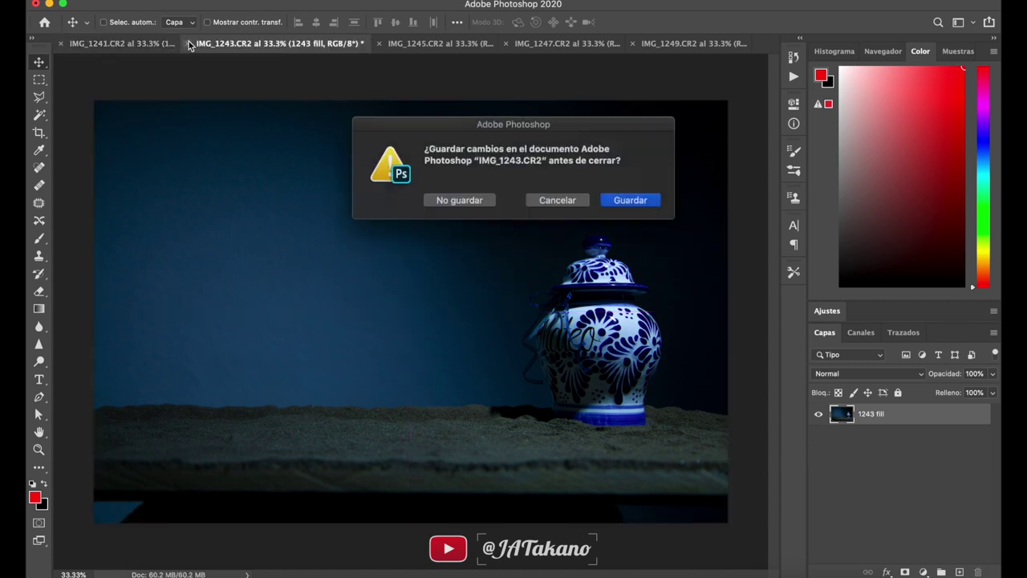
click(454, 200)
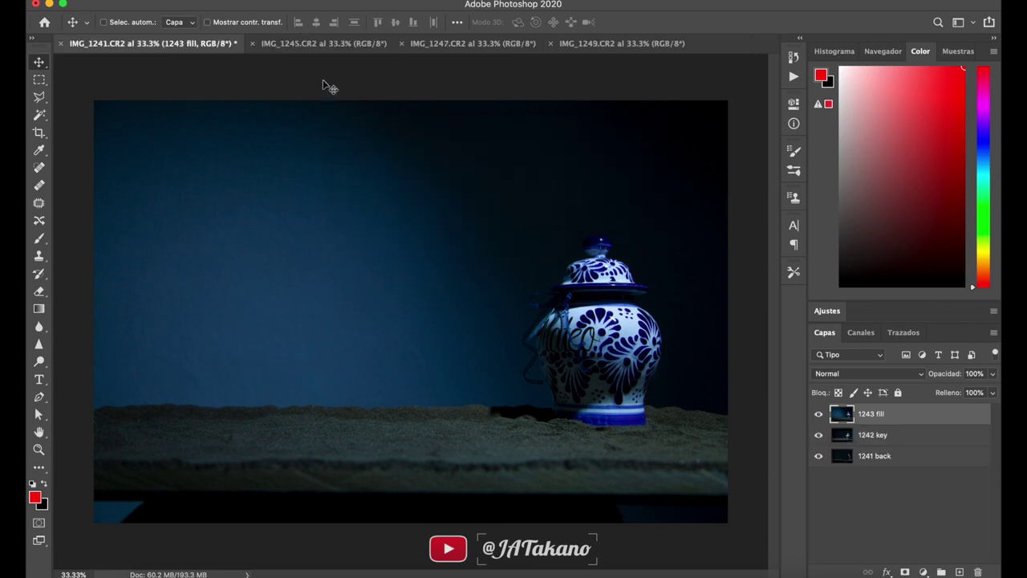
- Rename the IMG_1245 background layer to '1245 tierra1' and copy it into IMG_1241
click(311, 45)
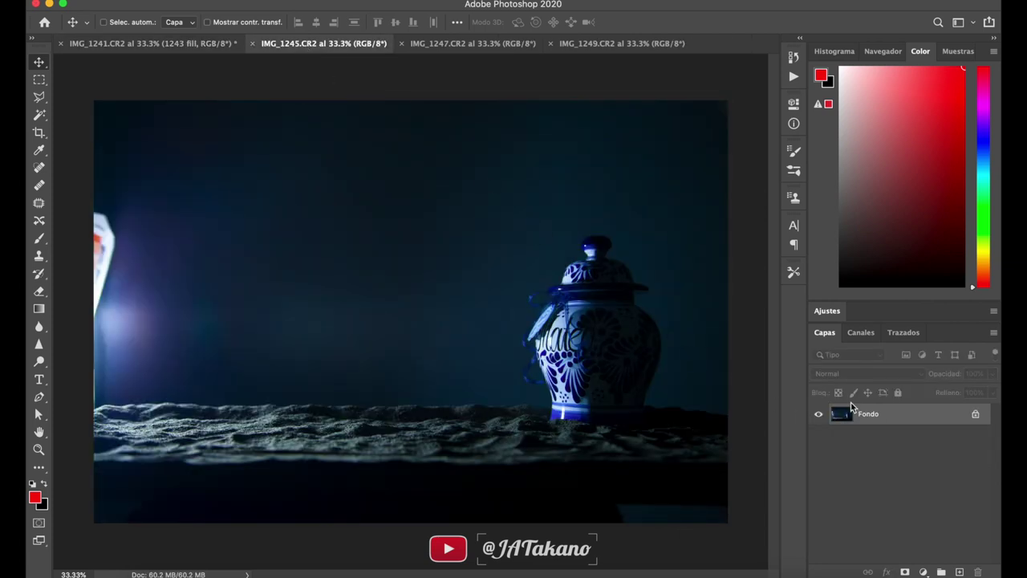
double_click(866, 415)
text(1245 tierra1)
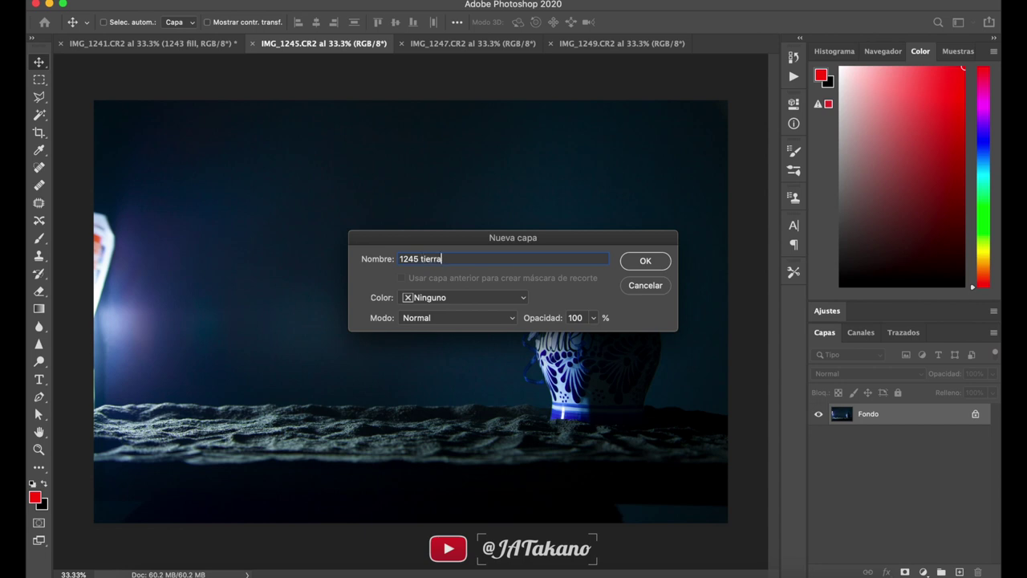
click(646, 260)
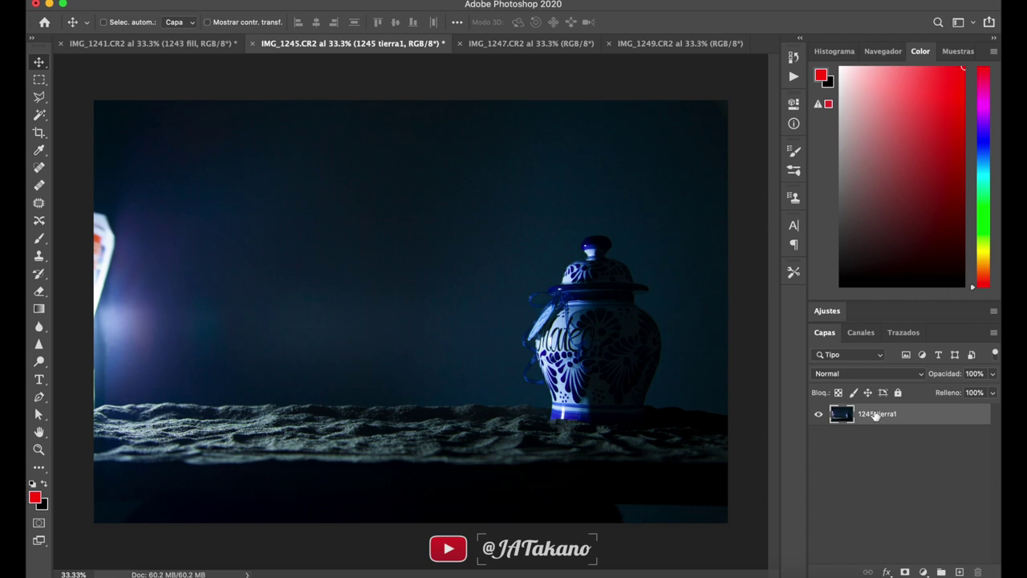
mouse_move(870, 414)
mouse_down()
mouse_move(126, 45)
mouse_move(429, 311)
mouse_move(410, 319)
mouse_up()
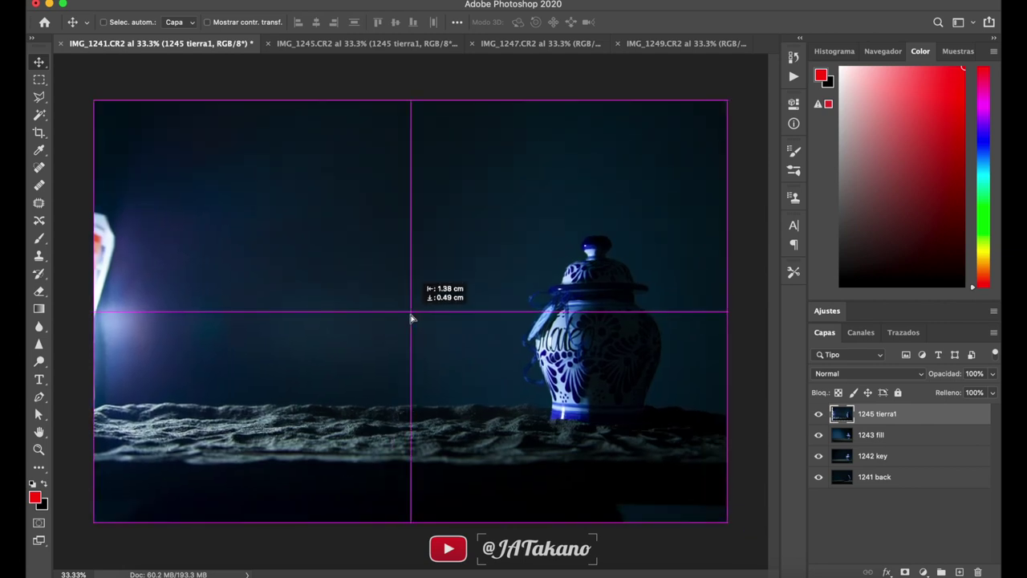
- Close IMG_1245 without saving and bring up the IMG_1247 document
click(305, 44)
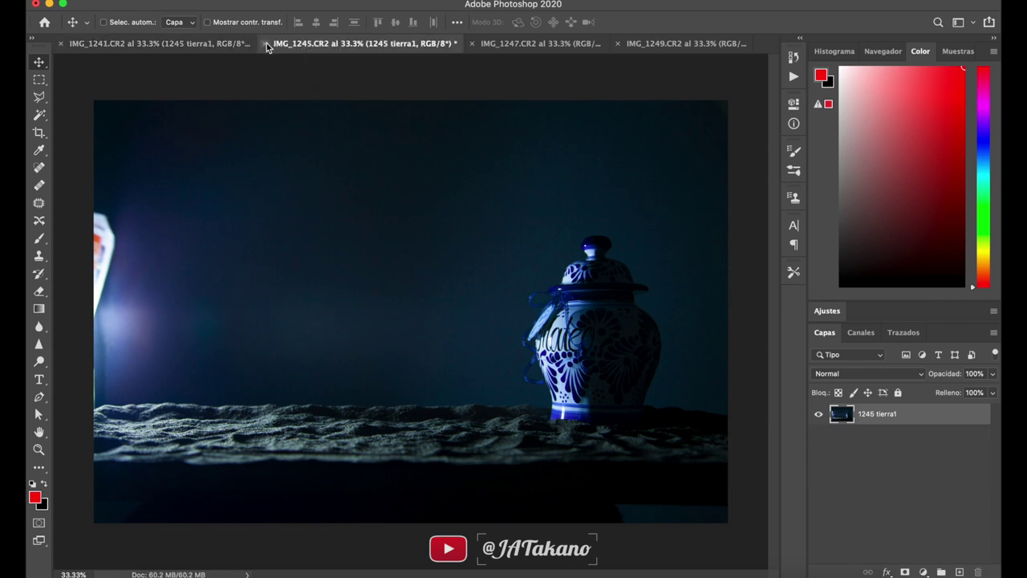
click(267, 44)
click(448, 202)
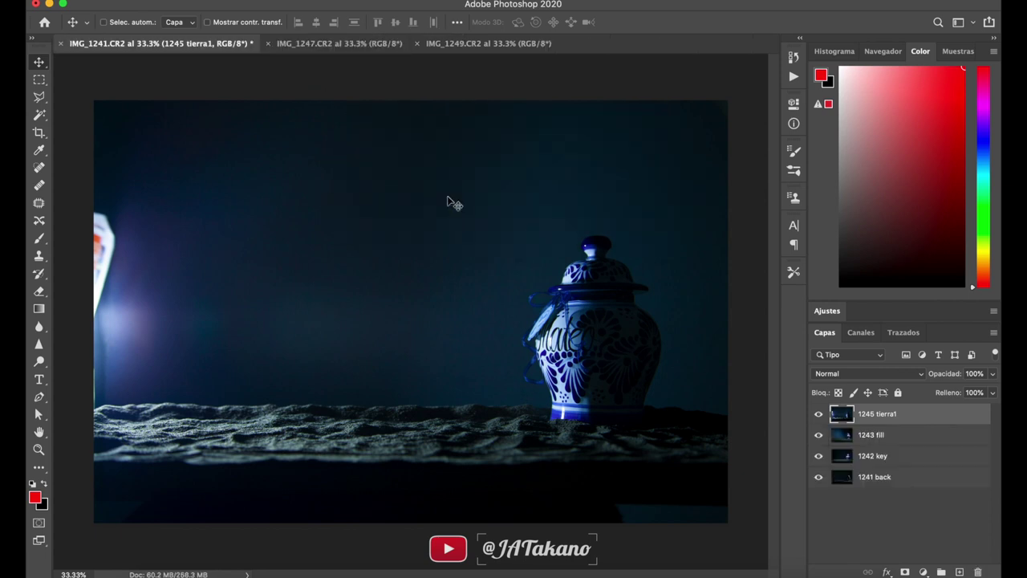
click(343, 43)
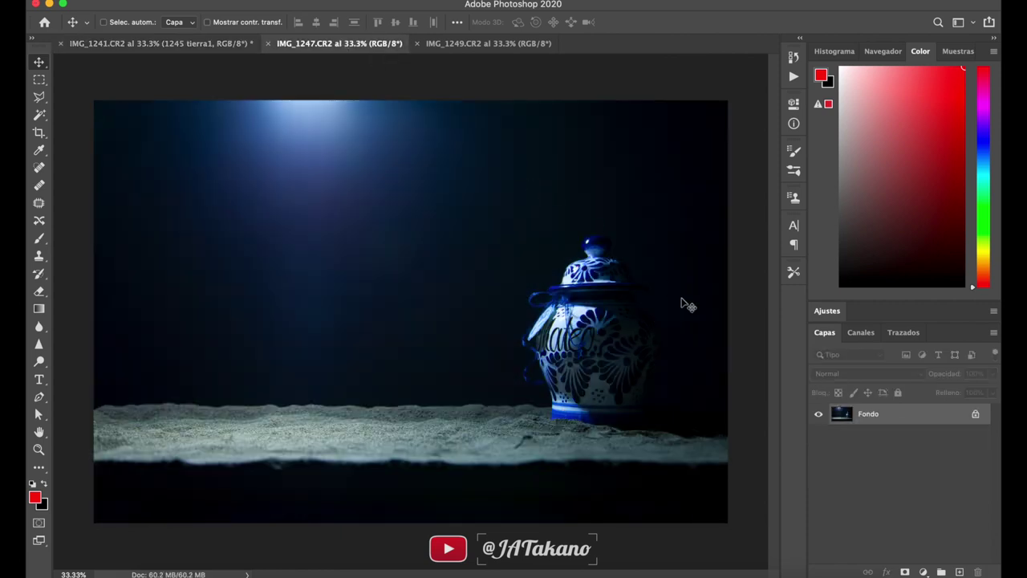
- Rename the IMG_1247 background layer to '1247 destello' and copy it into IMG_1241
double_click(865, 414)
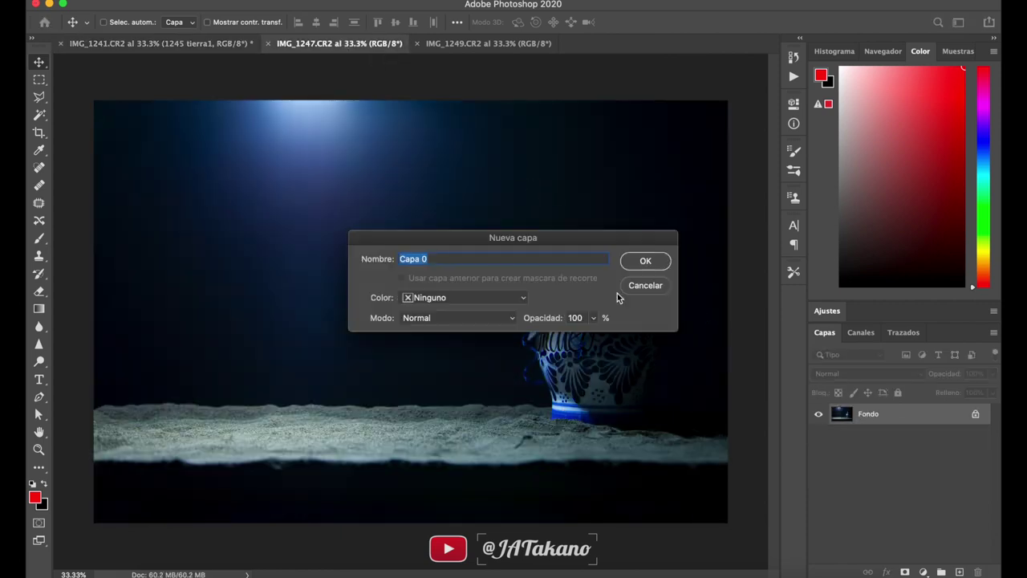
text(1247 destello)
click(646, 262)
mouse_move(870, 414)
mouse_down()
mouse_move(163, 36)
mouse_move(412, 314)
mouse_move(407, 342)
mouse_move(415, 331)
mouse_up()
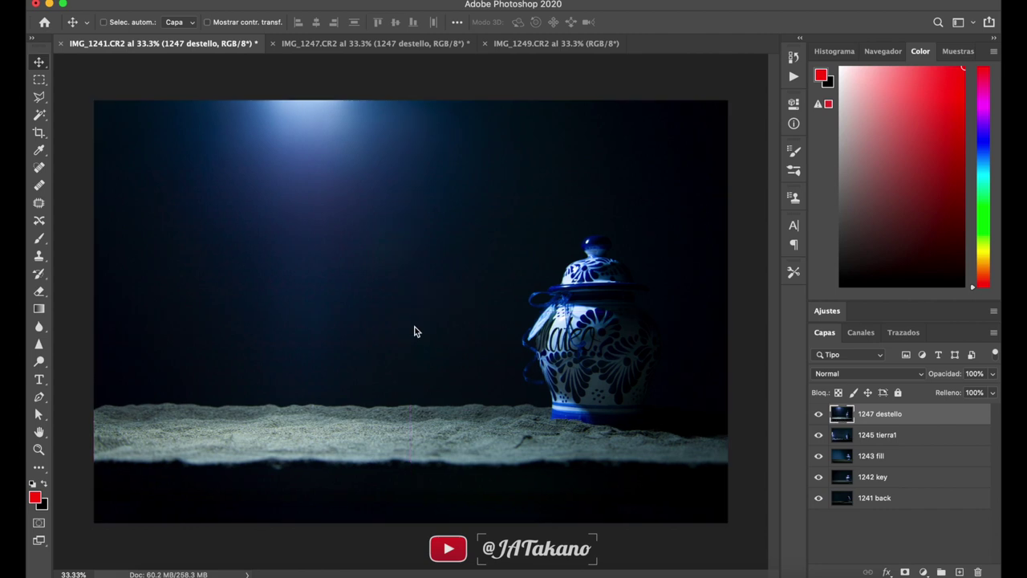
- Close IMG_1247 without saving changes
click(380, 44)
click(272, 43)
click(447, 202)
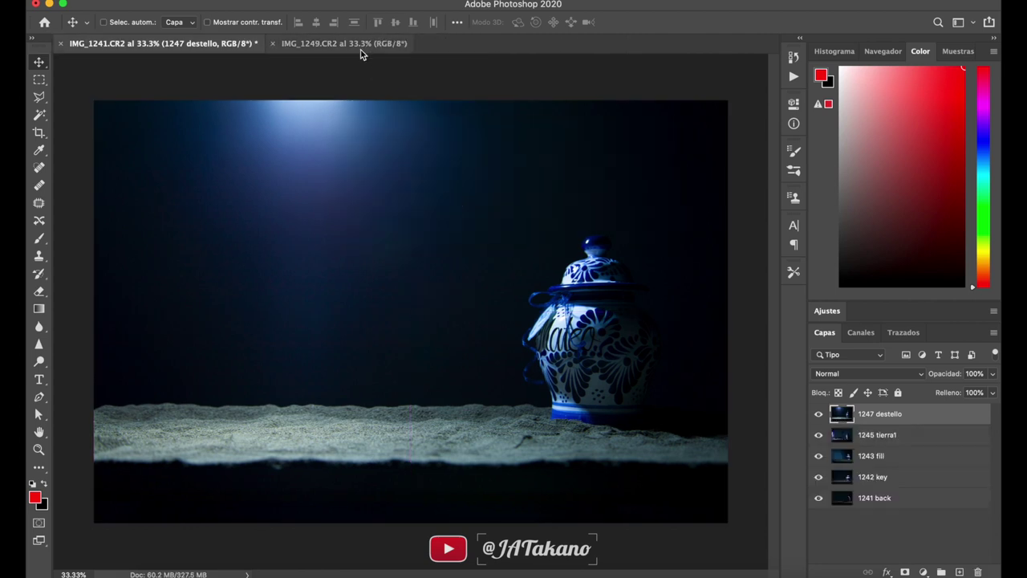
- Rename the IMG_1249 background layer to '1249 fondo' and copy it into IMG_1241
double_click(870, 416)
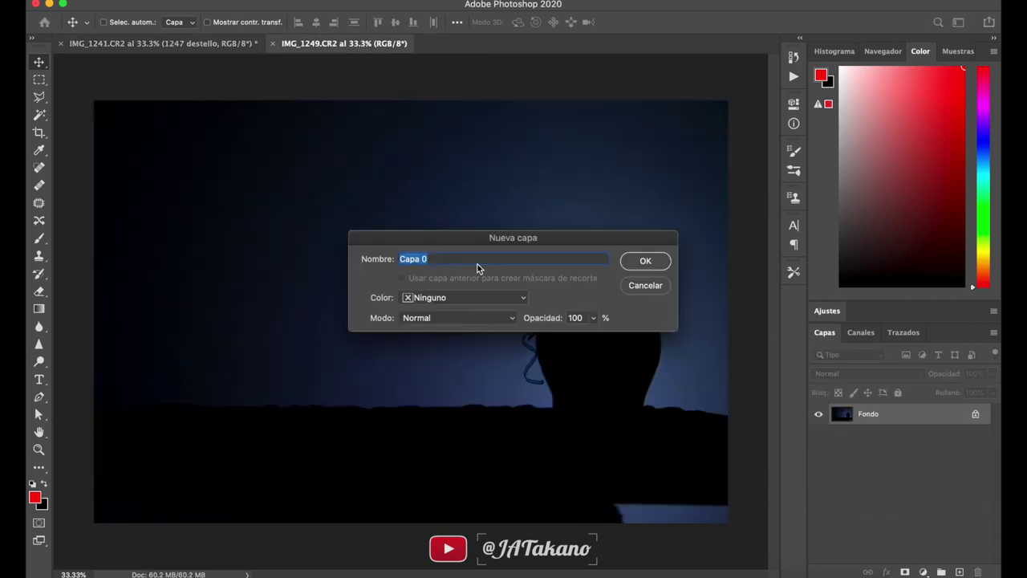
text(1249 fondo)
click(646, 260)
mouse_move(842, 414)
mouse_down()
mouse_move(171, 40)
mouse_move(410, 296)
mouse_up()
- Close IMG_1249 without saving changes
click(337, 43)
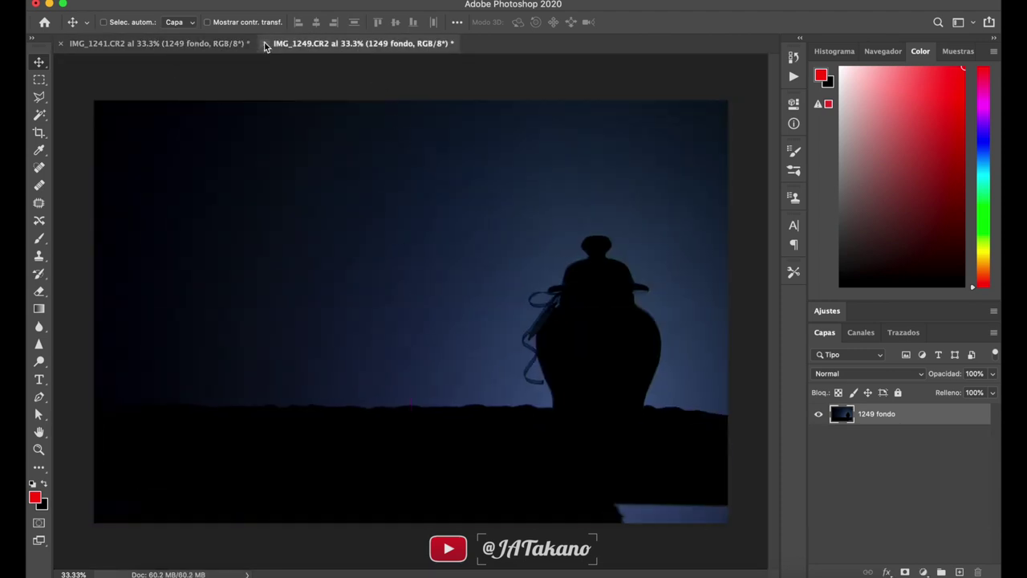
click(265, 43)
click(443, 198)
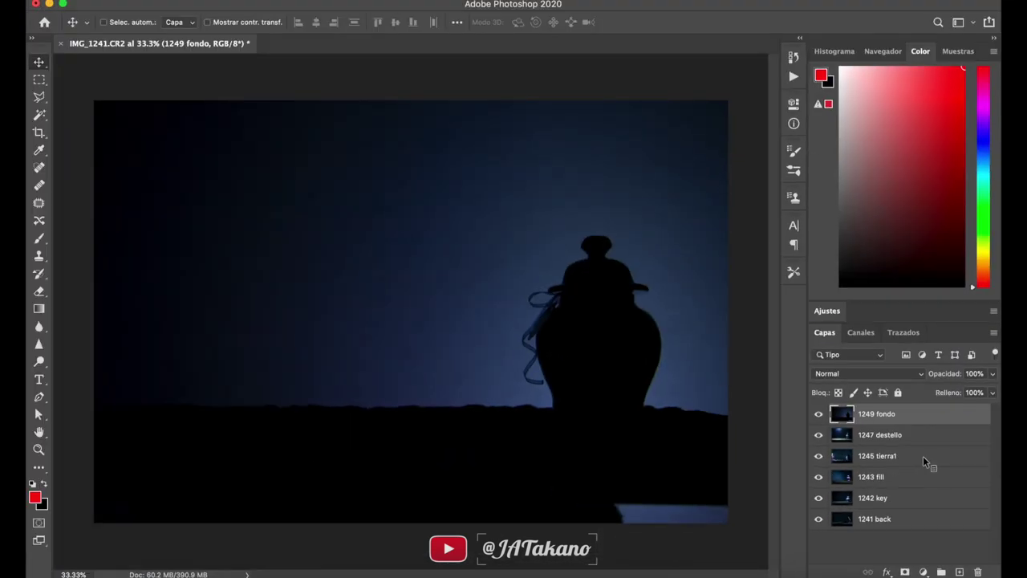
- Hide and re-show the five upper layers one by one to compare each exposure's effect
click(819, 414)
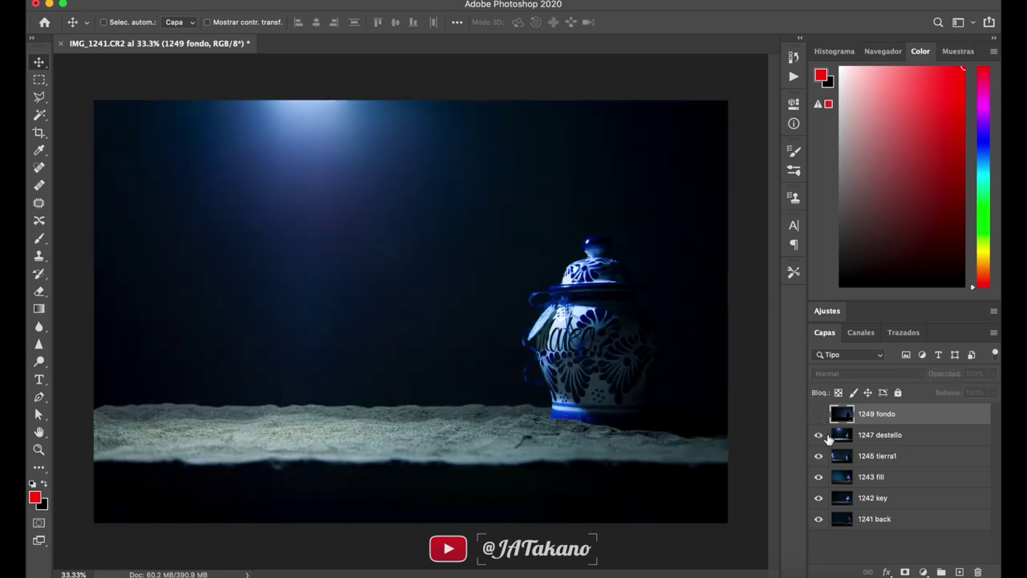
click(818, 435)
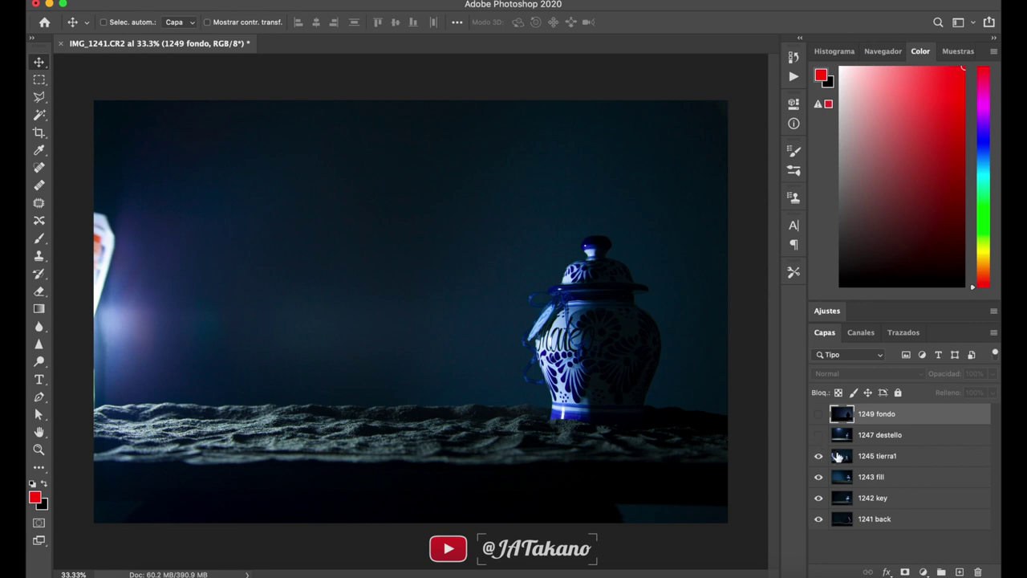
click(819, 457)
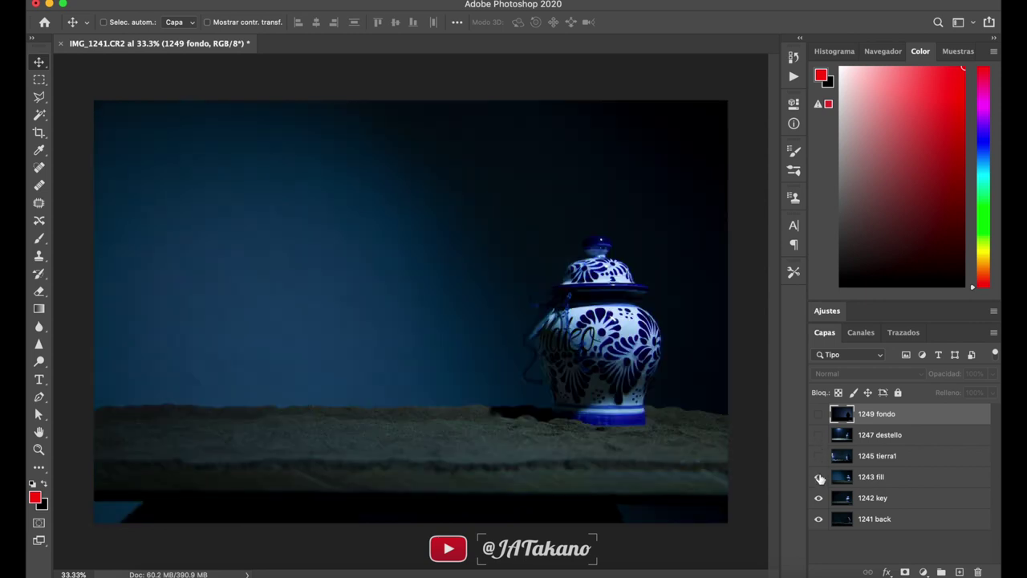
click(818, 477)
click(818, 497)
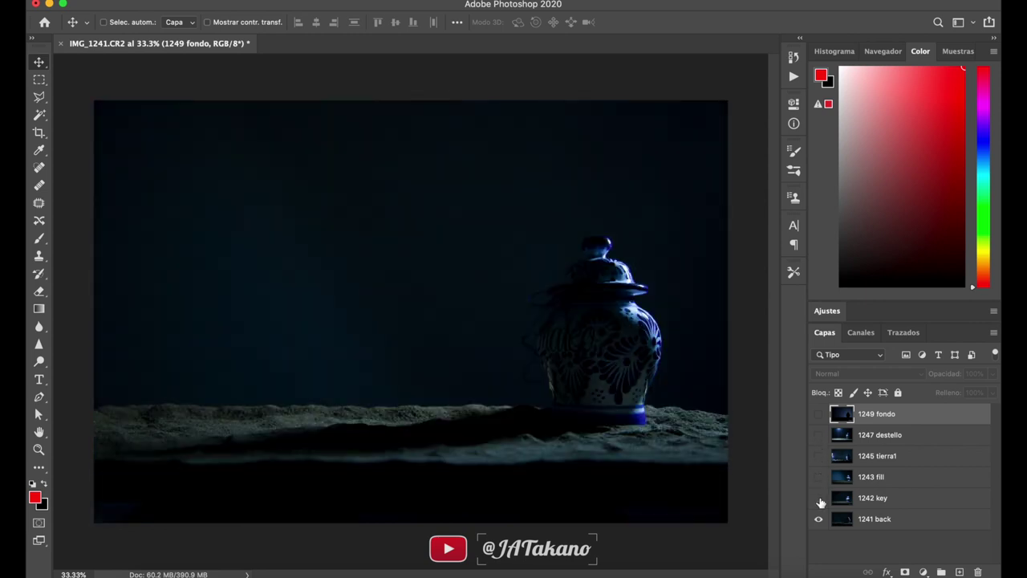
click(819, 498)
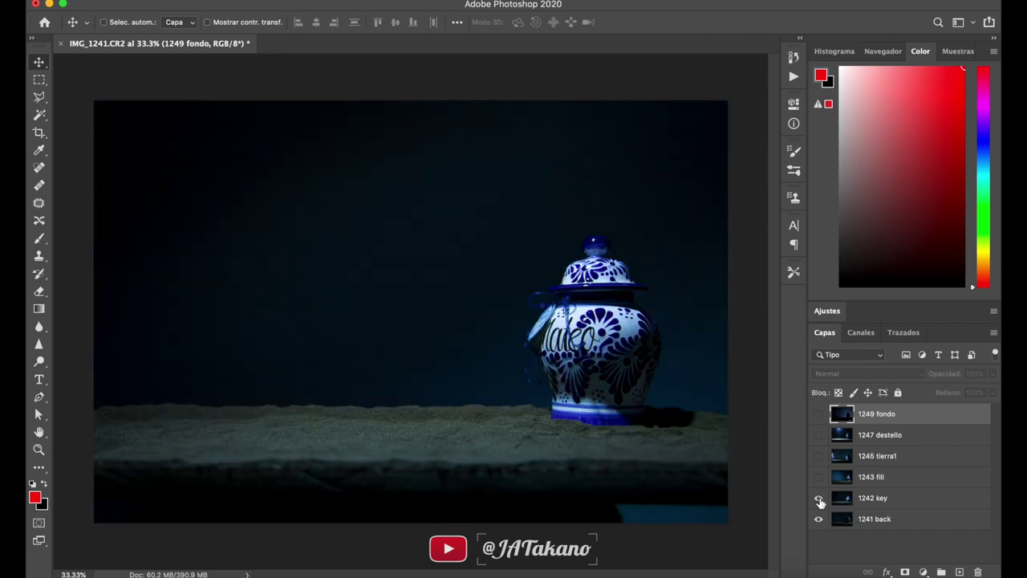
click(819, 498)
click(818, 477)
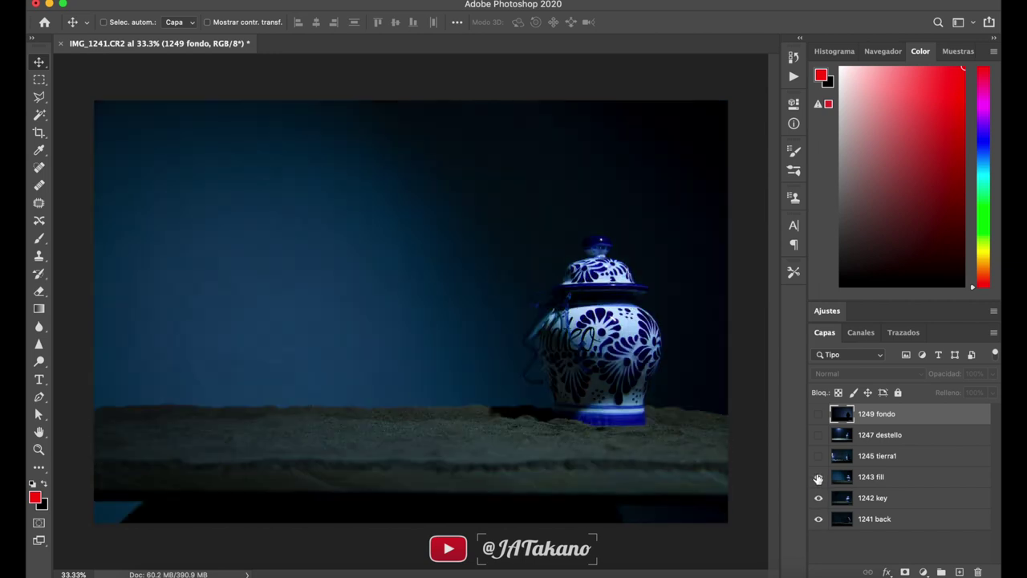
click(818, 456)
click(818, 435)
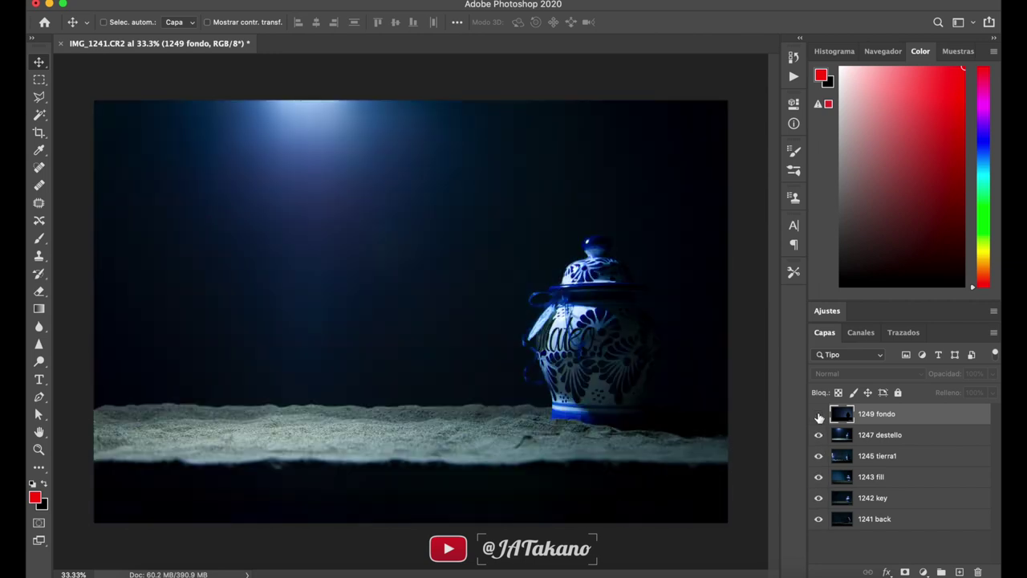
click(818, 414)
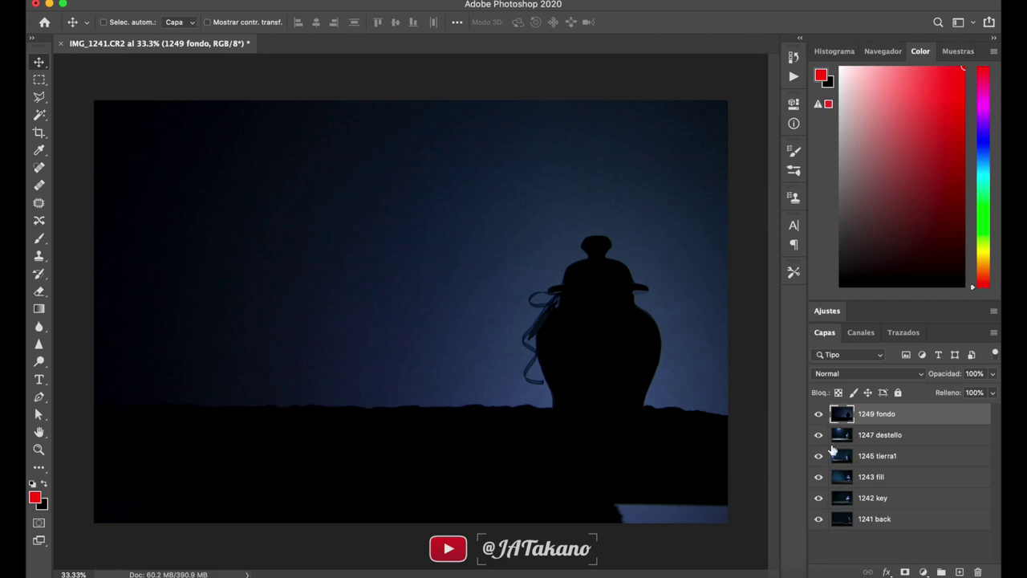
- Hide all five upper layers so only 1241 back shows, and select 1241 back
click(819, 414)
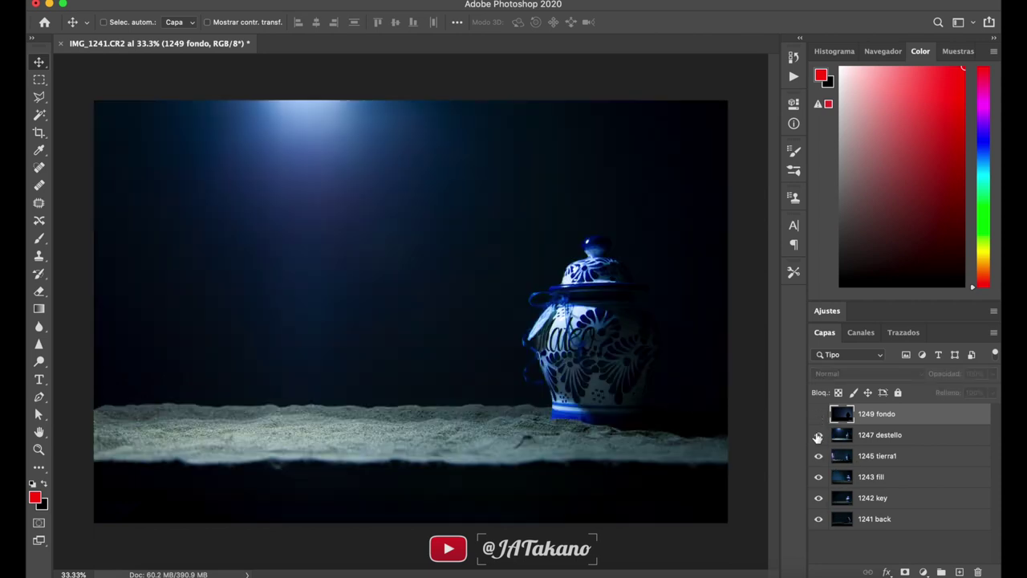
click(818, 435)
click(819, 455)
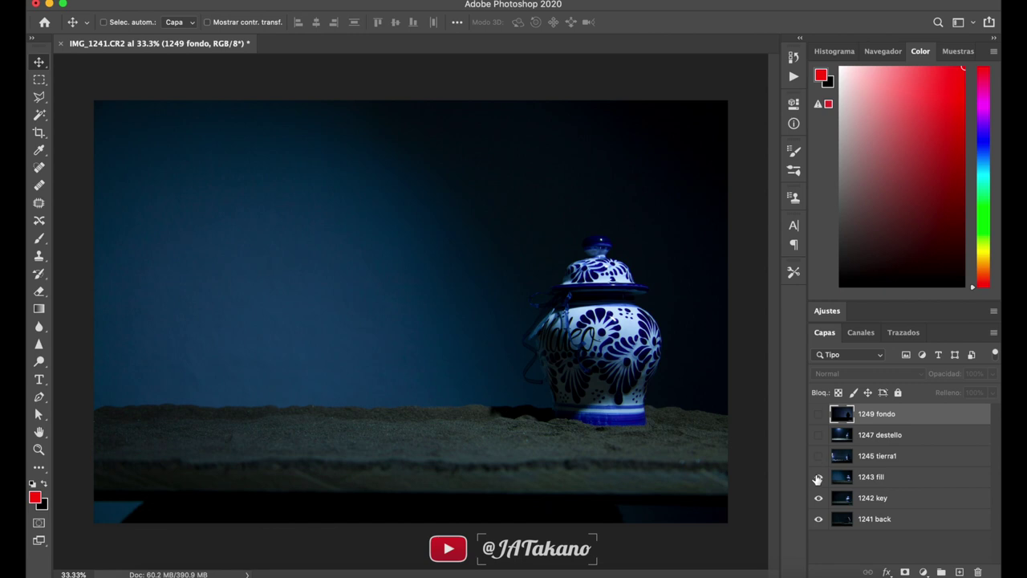
click(817, 477)
click(819, 497)
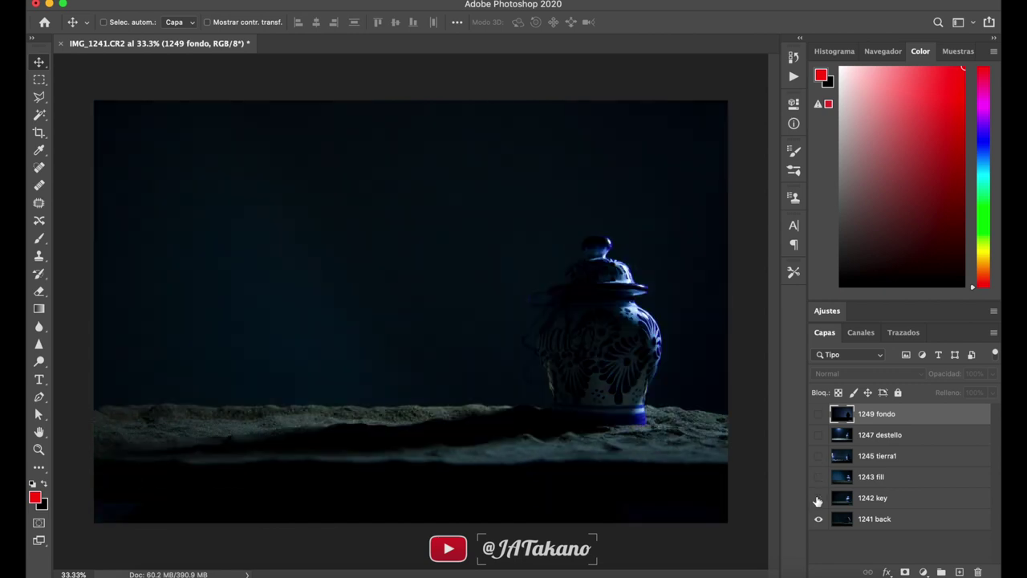
click(873, 520)
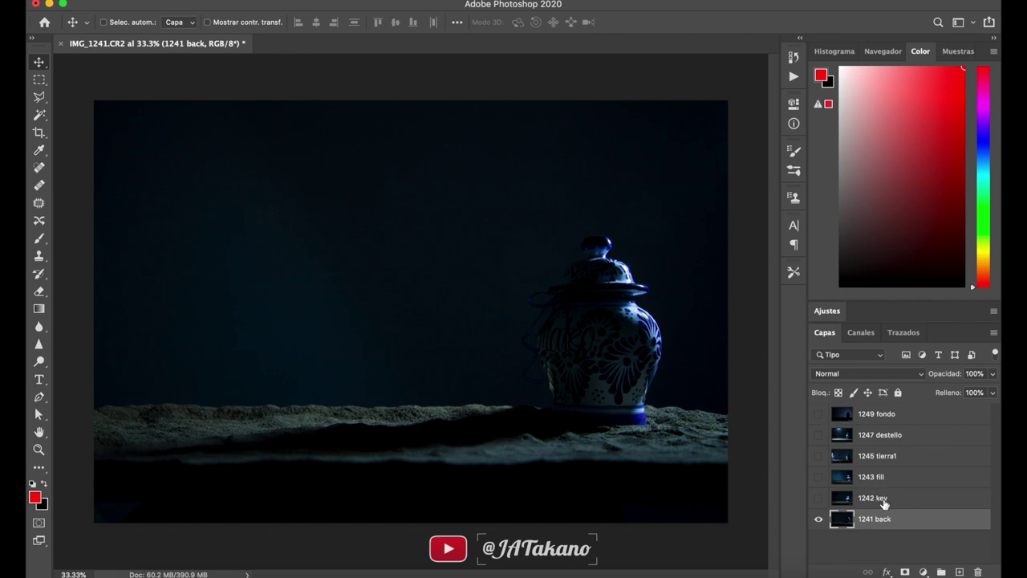
- Show the 1242 key layer again and give it a layer mask
click(818, 498)
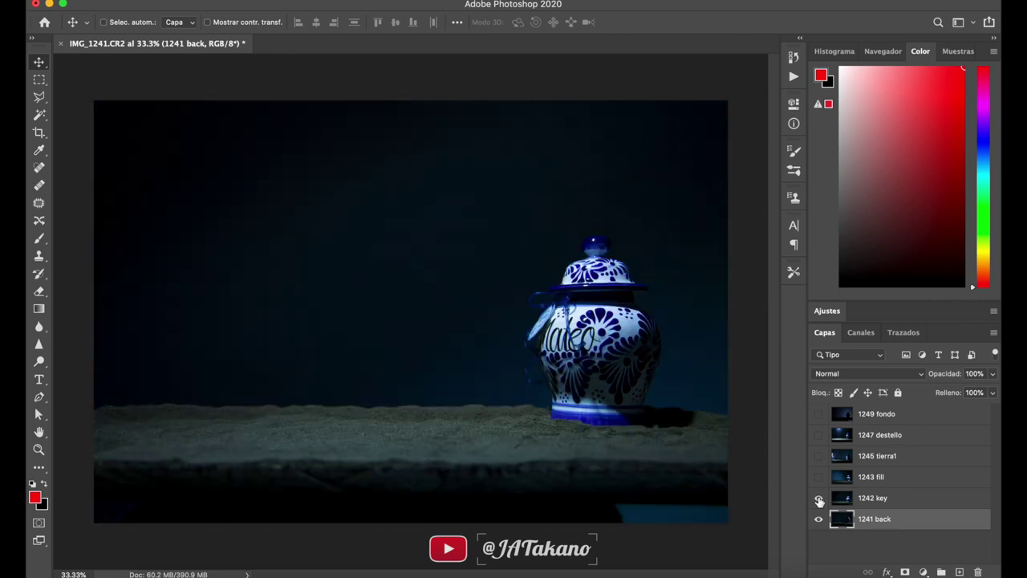
click(826, 499)
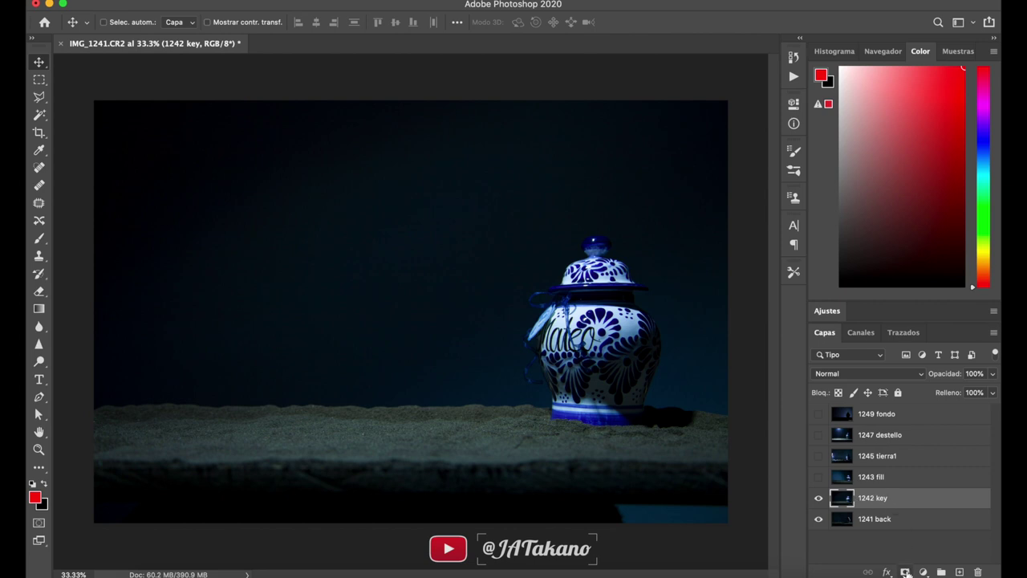
click(905, 572)
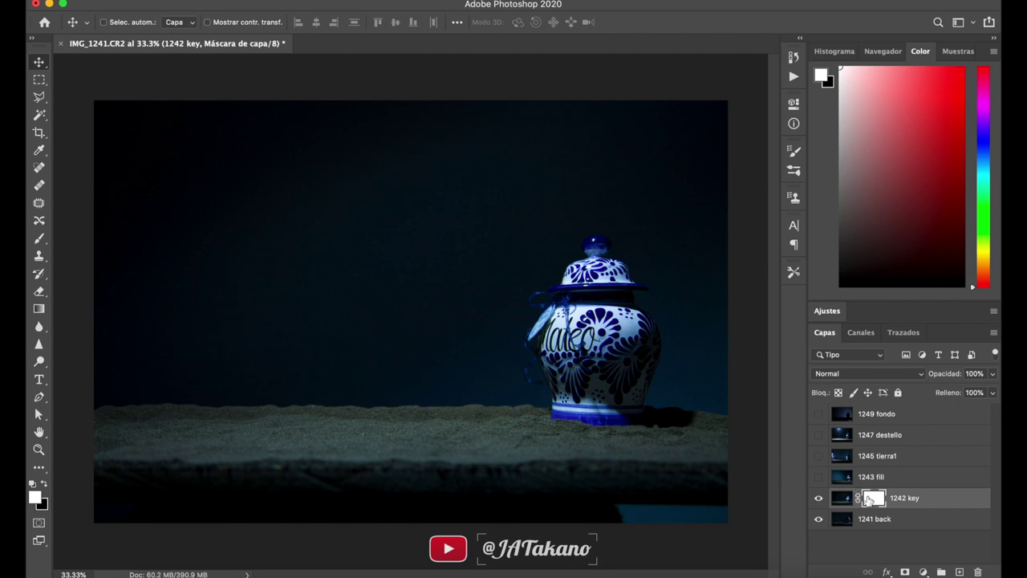
- Delete the 1242 key layer's white mask and replace it with an all-black mask
right_click(870, 499)
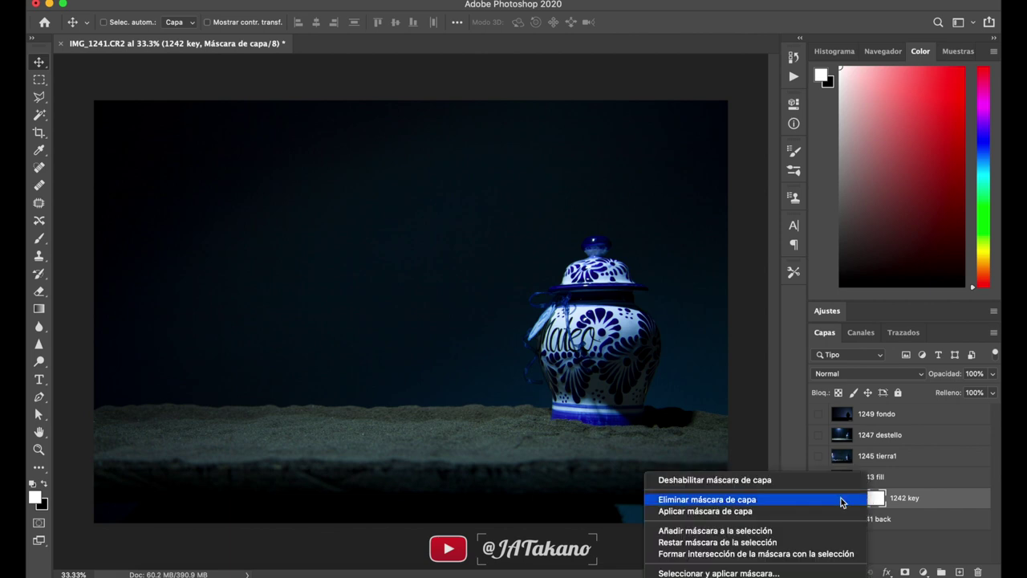
click(841, 499)
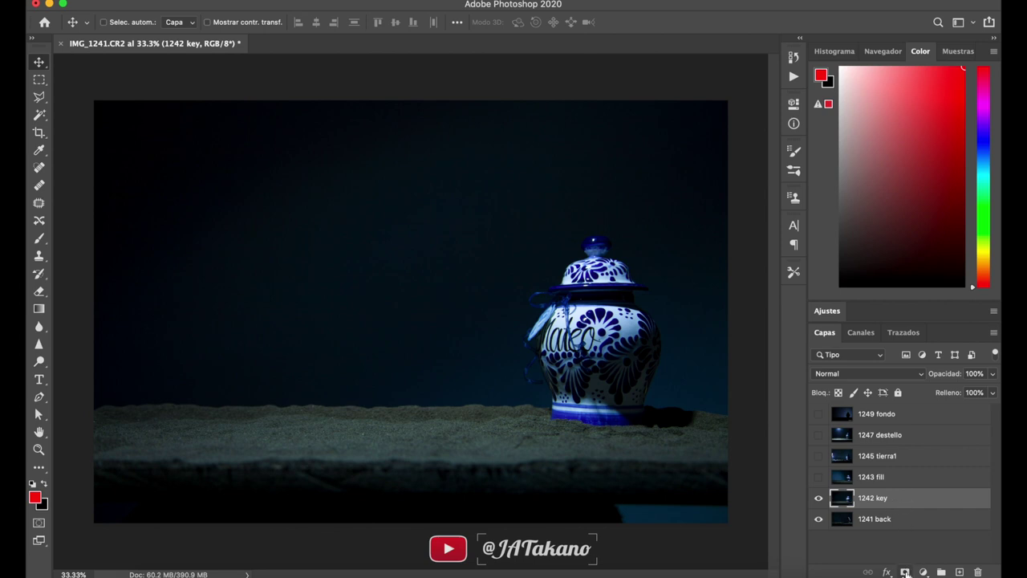
alt+click(905, 571)
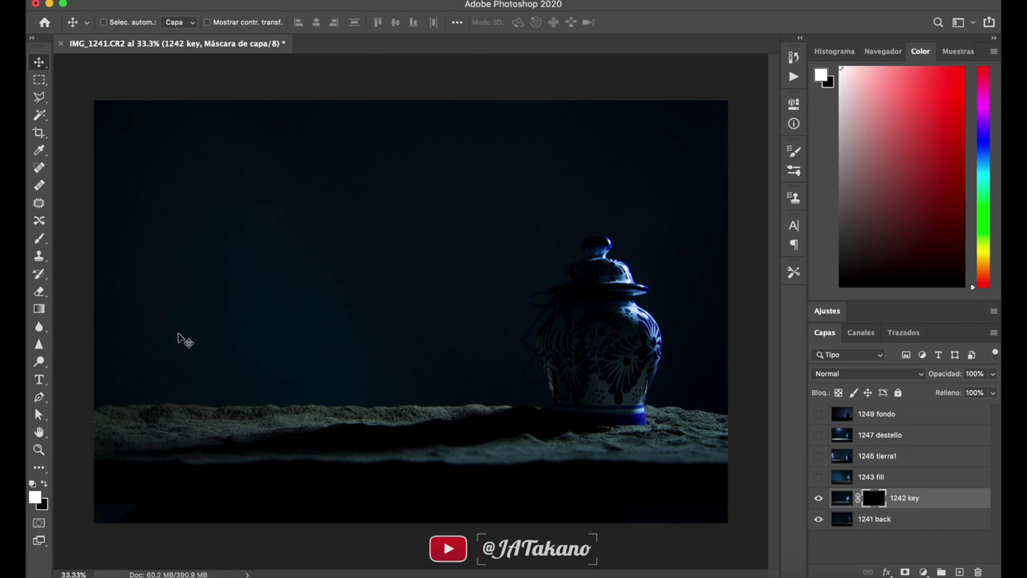
- Select the Brush tool and toggle the foreground and background colours between black and white
click(40, 241)
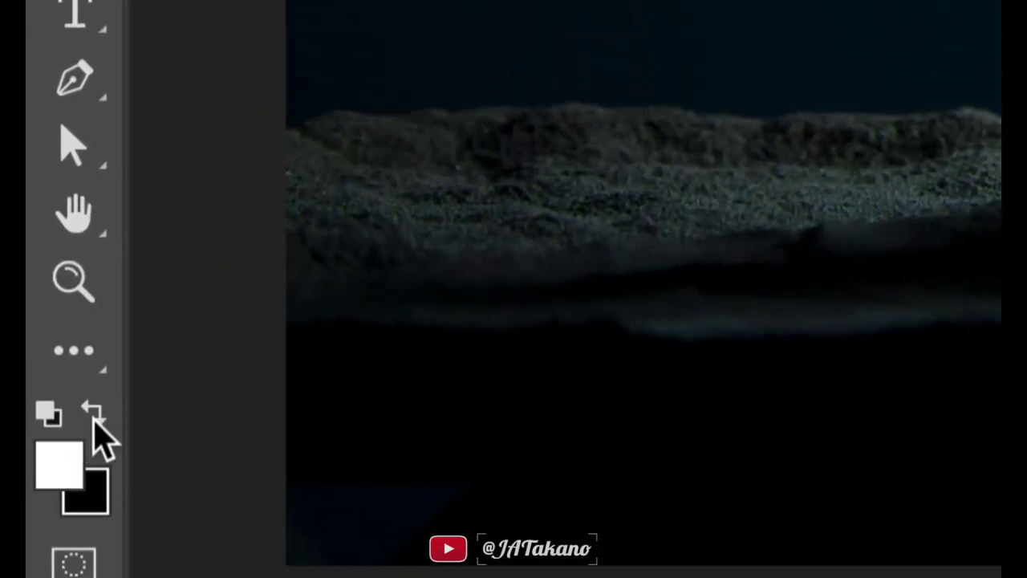
click(99, 407)
click(99, 408)
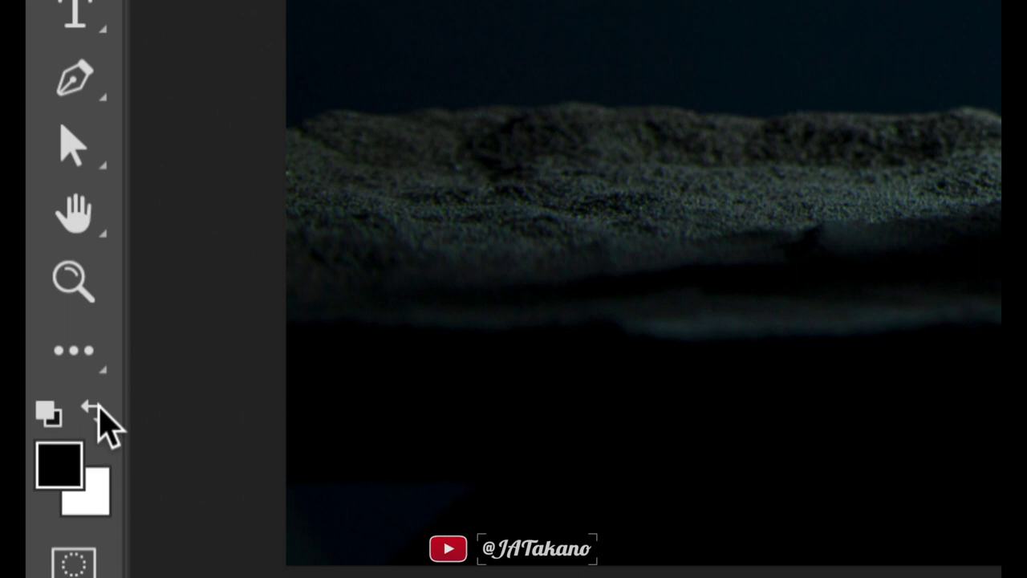
click(97, 413)
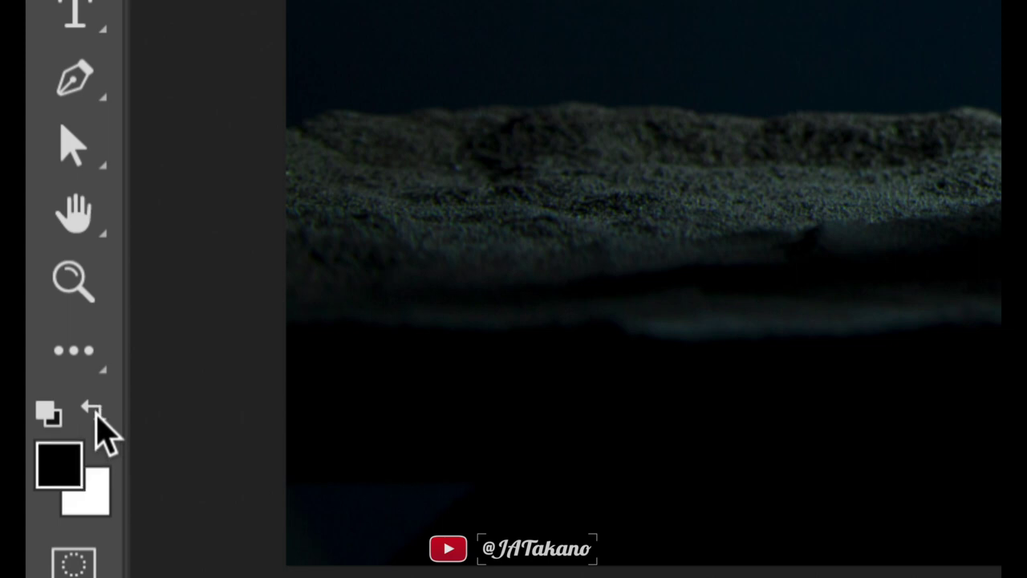
click(96, 414)
click(95, 414)
key(x)
key(x)
key(x)
key(x)
key(x)
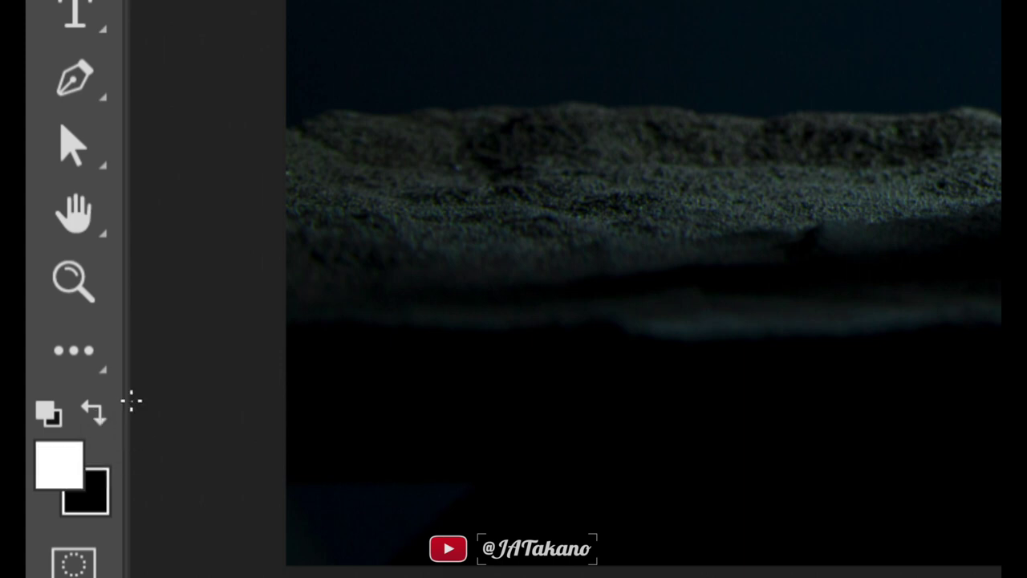
key(x)
key(x)
key(x)
key(x)
key(x)
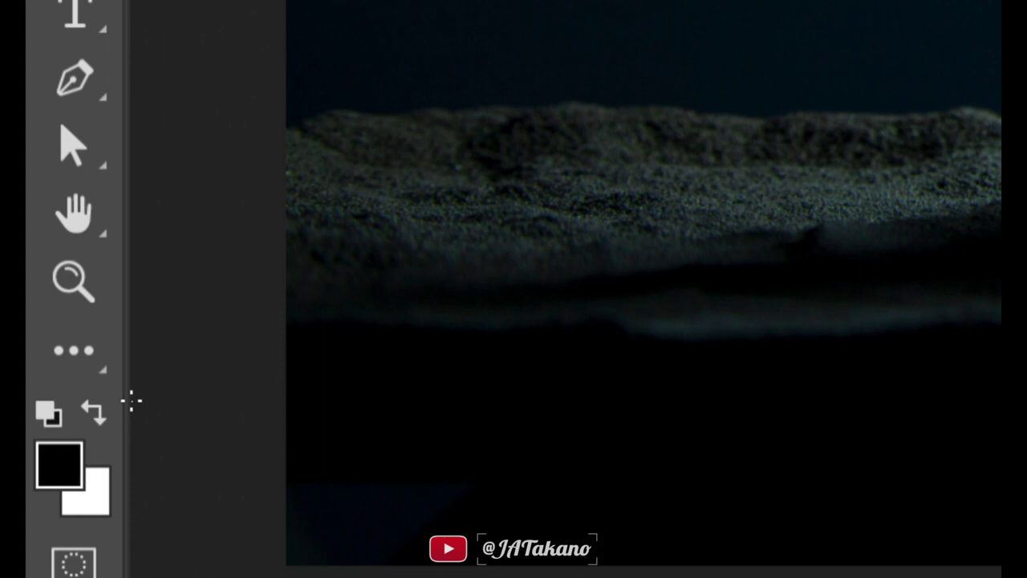
key(x)
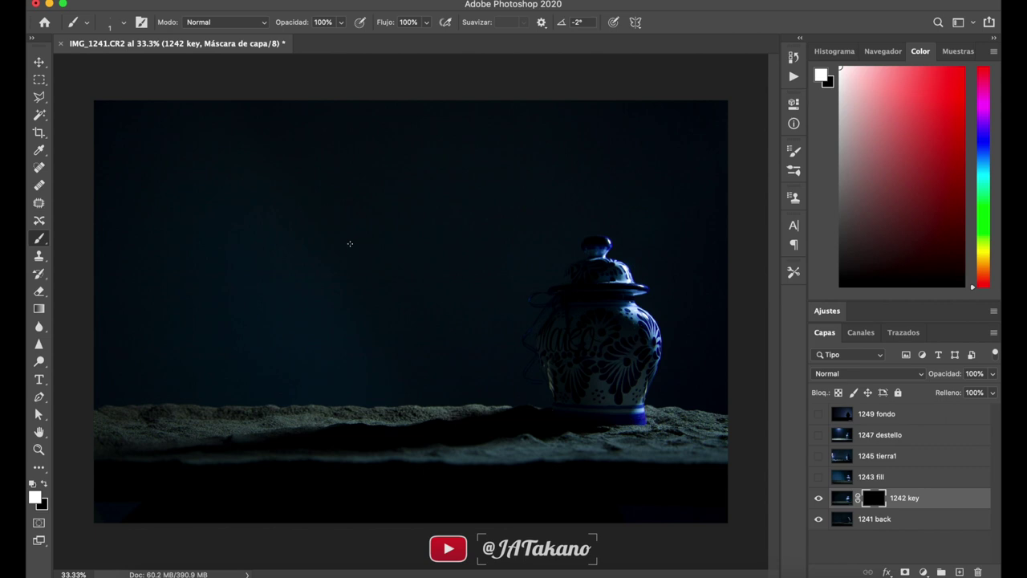
- Resize the brush and set it to a soft 395 px brush with 0% hardness
mouse_move(350, 243)
mouse_down()
mouse_move(449, 253)
mouse_move(426, 252)
mouse_move(425, 108)
mouse_move(408, 15)
mouse_move(417, 385)
mouse_move(417, 193)
mouse_move(413, 252)
mouse_move(286, 161)
mouse_move(364, 182)
mouse_up()
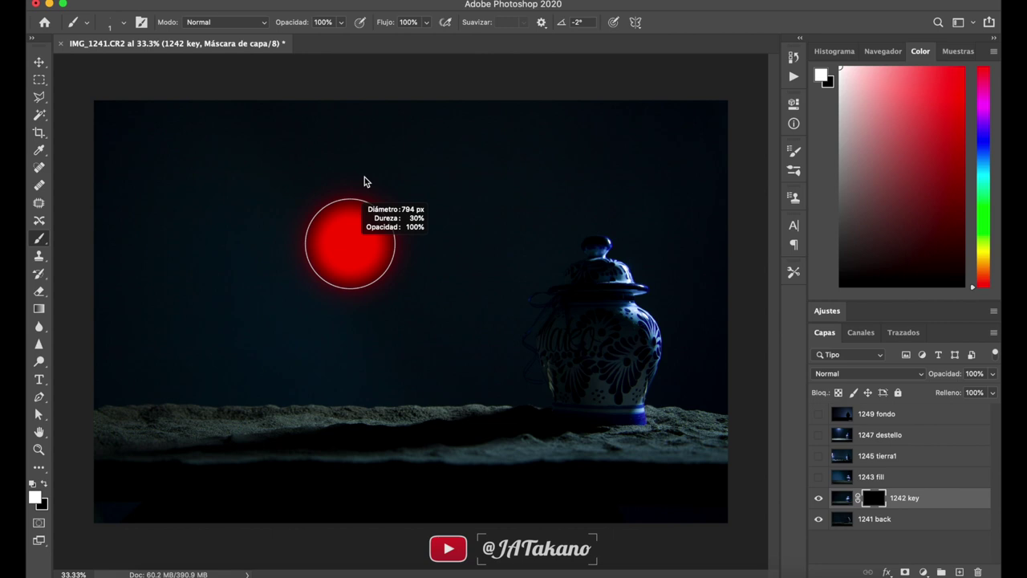
mouse_move(364, 177)
mouse_down()
mouse_move(385, 172)
mouse_move(367, 176)
mouse_move(379, 231)
mouse_move(374, 155)
mouse_move(368, 244)
mouse_move(360, 236)
mouse_up()
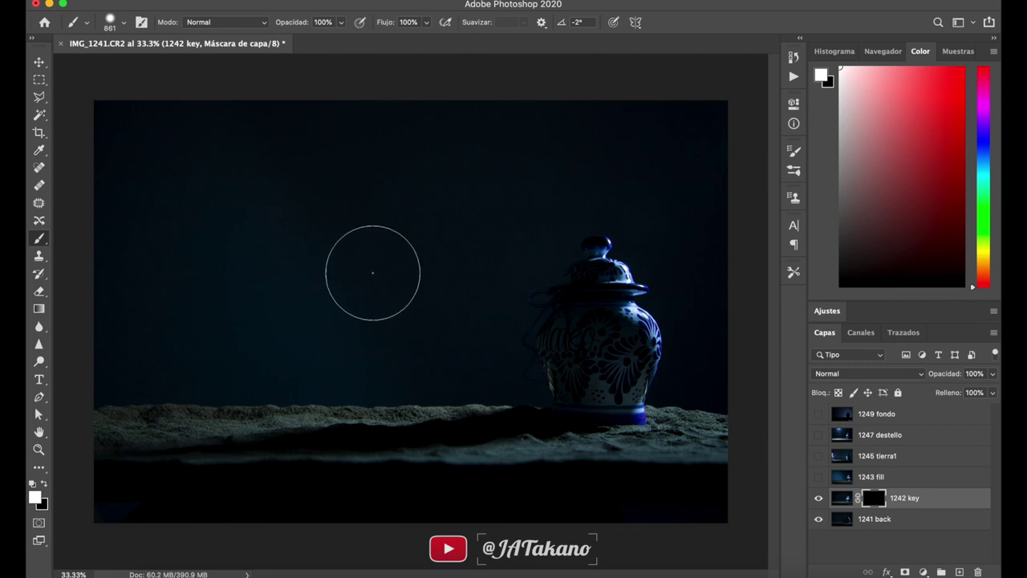
mouse_move(373, 273)
mouse_down()
mouse_move(397, 155)
mouse_move(267, 210)
mouse_move(218, 213)
mouse_move(213, 107)
mouse_up()
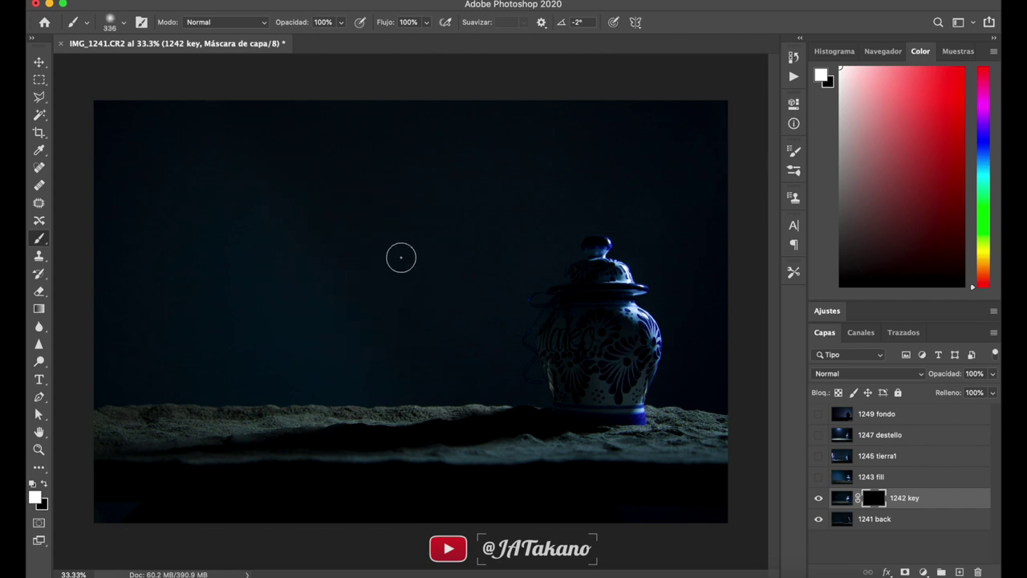
mouse_move(390, 273)
mouse_down()
mouse_move(411, 256)
mouse_move(401, 262)
mouse_move(394, 233)
mouse_up()
click(123, 26)
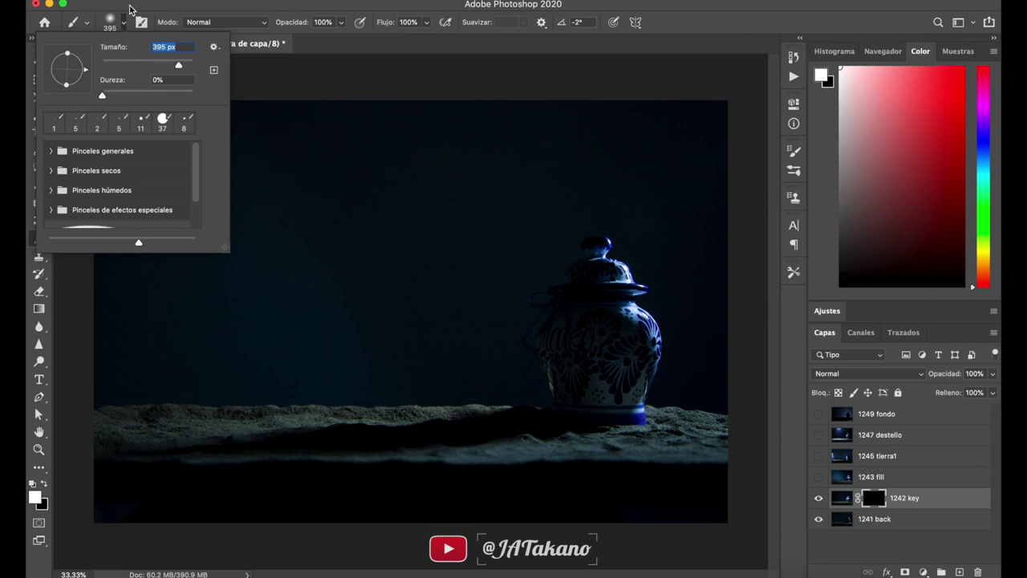
key(Return)
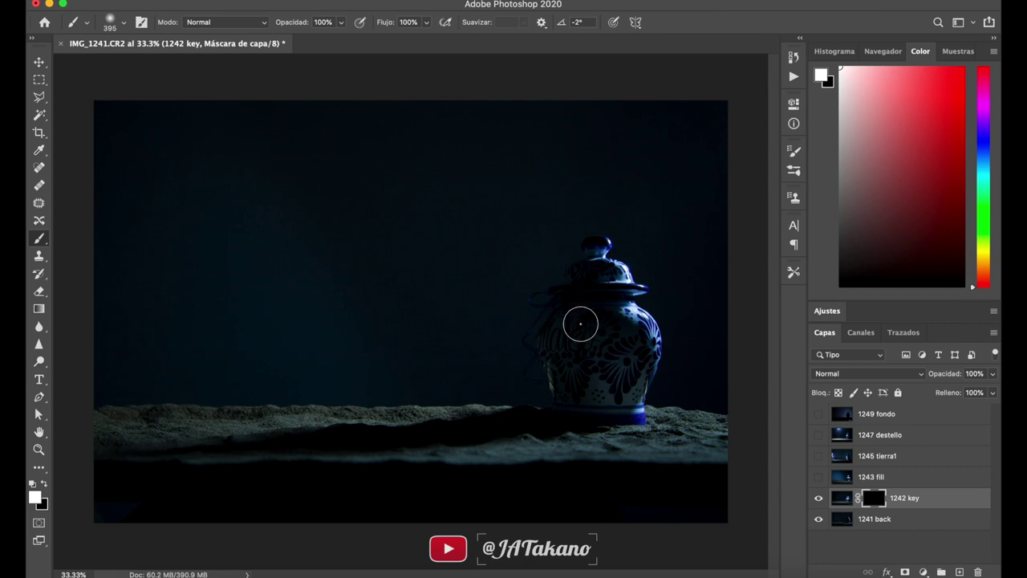
- Paint a trial stroke of key light over the vase and lid, then undo it
click(580, 324)
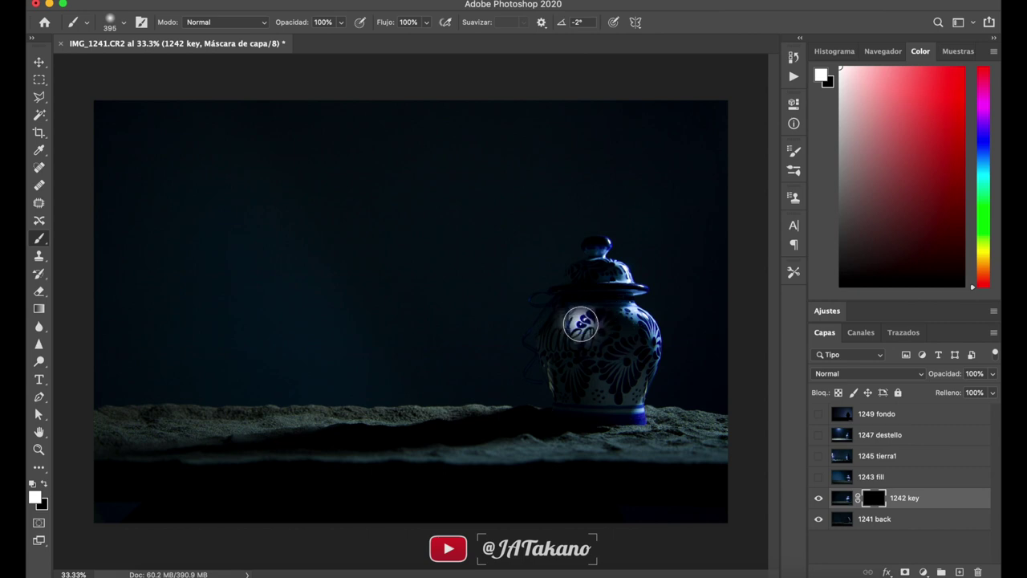
drag(580, 324, 572, 340)
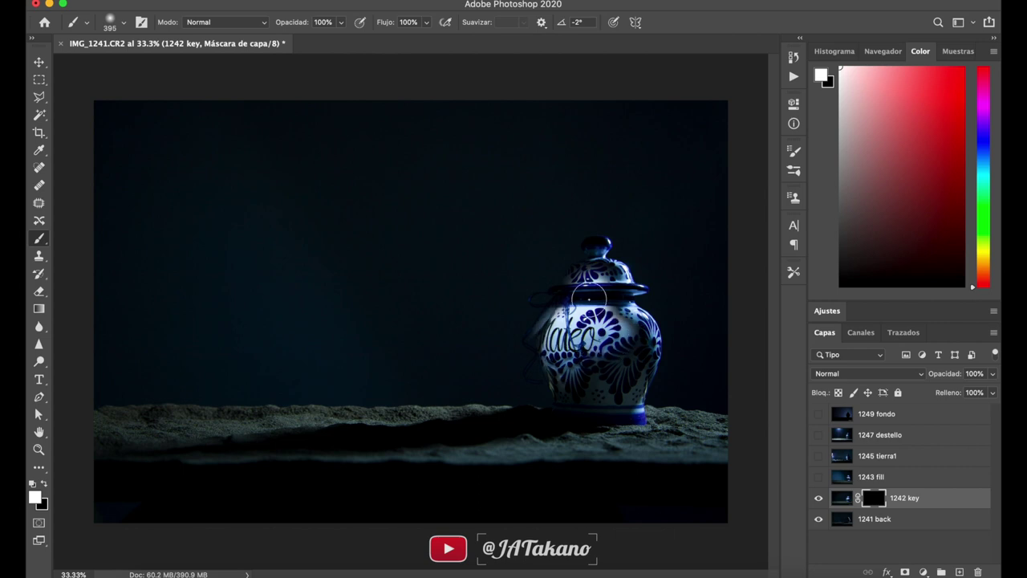
drag(589, 297, 596, 351)
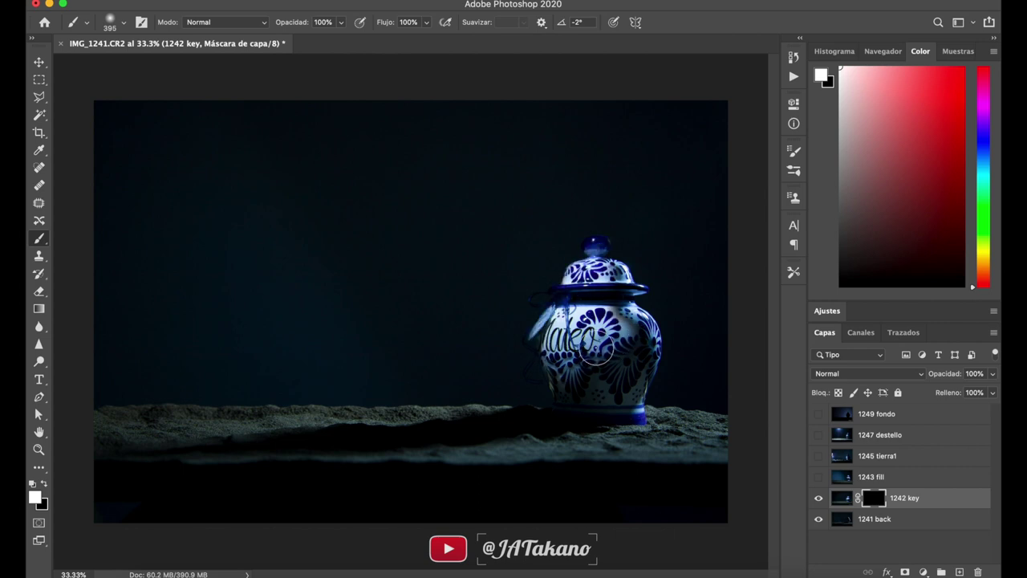
key(super+BackSpace)
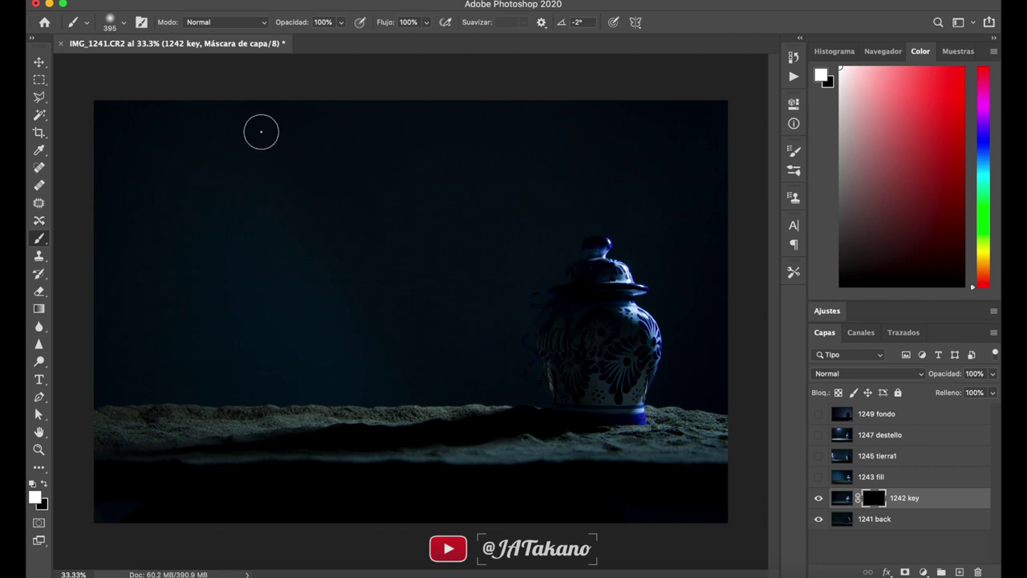
- Set the brush opacity to 20% and softly paint key light on the vase's centre
click(340, 24)
click(324, 22)
text(2)
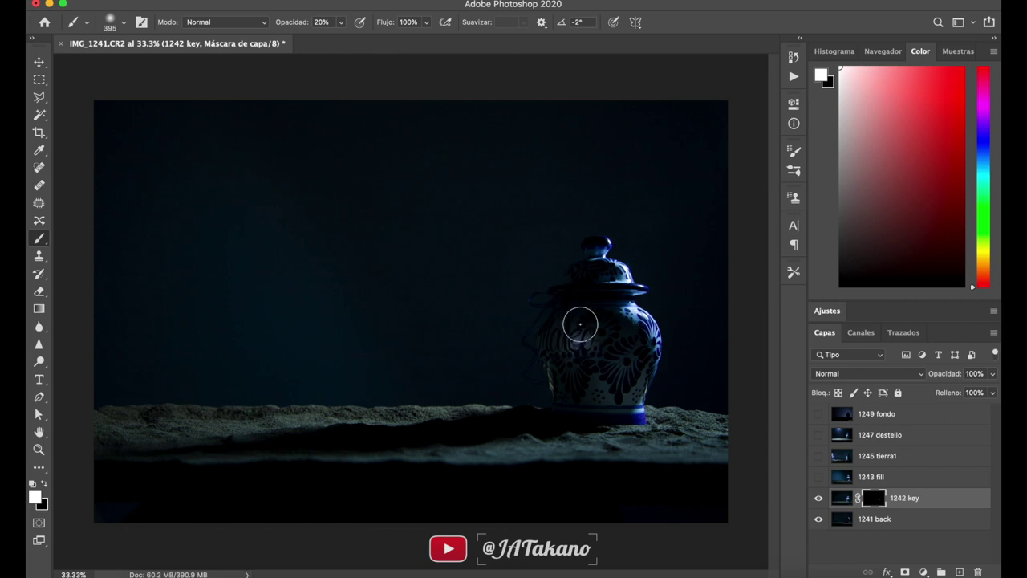
mouse_move(580, 324)
mouse_down()
mouse_move(584, 332)
mouse_move(562, 327)
mouse_move(586, 281)
mouse_move(586, 305)
mouse_move(594, 276)
mouse_move(565, 325)
mouse_move(567, 388)
mouse_move(553, 305)
mouse_move(599, 274)
mouse_move(599, 255)
mouse_move(584, 320)
mouse_move(545, 300)
mouse_move(532, 337)
mouse_move(527, 328)
mouse_move(562, 298)
mouse_up()
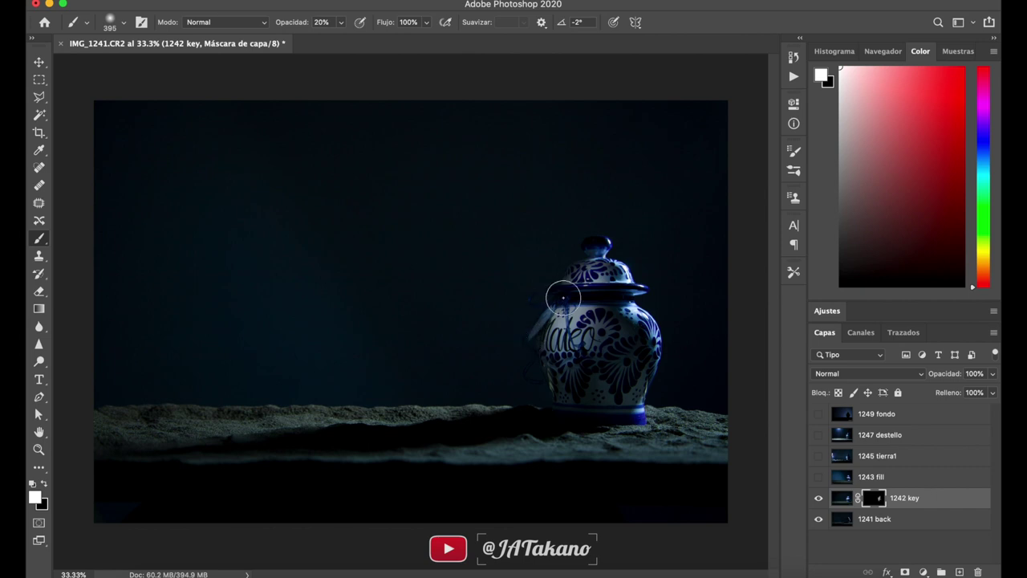
- Paint key light onto the ribbon, the 'Mateo' lettering and the vase's left edge
alt+scroll(562, 298, up, 3)
scroll(562, 299, right, 3)
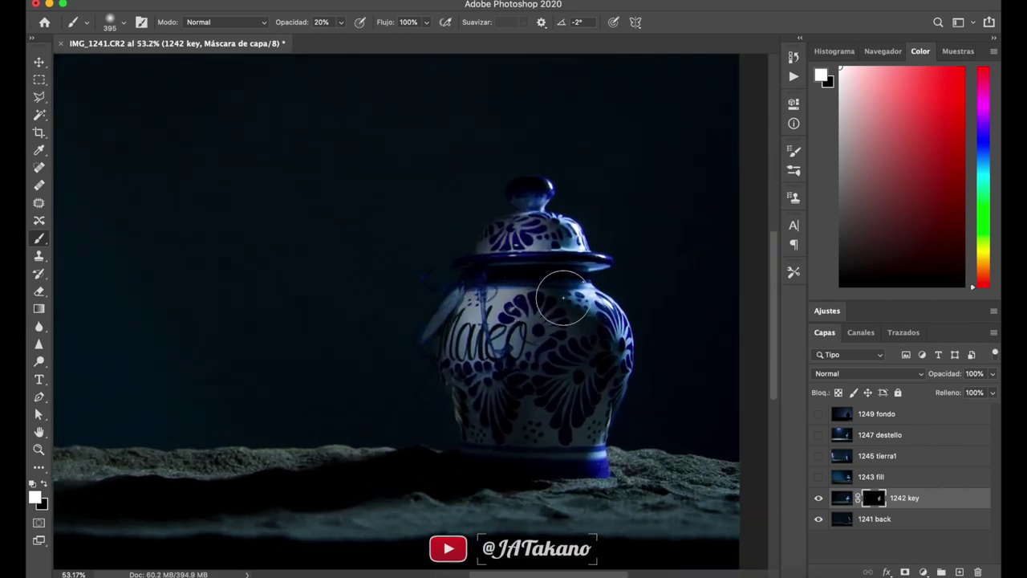
alt+scroll(418, 281, up, 3)
alt+scroll(417, 280, up, 2)
alt+scroll(449, 277, up, 2)
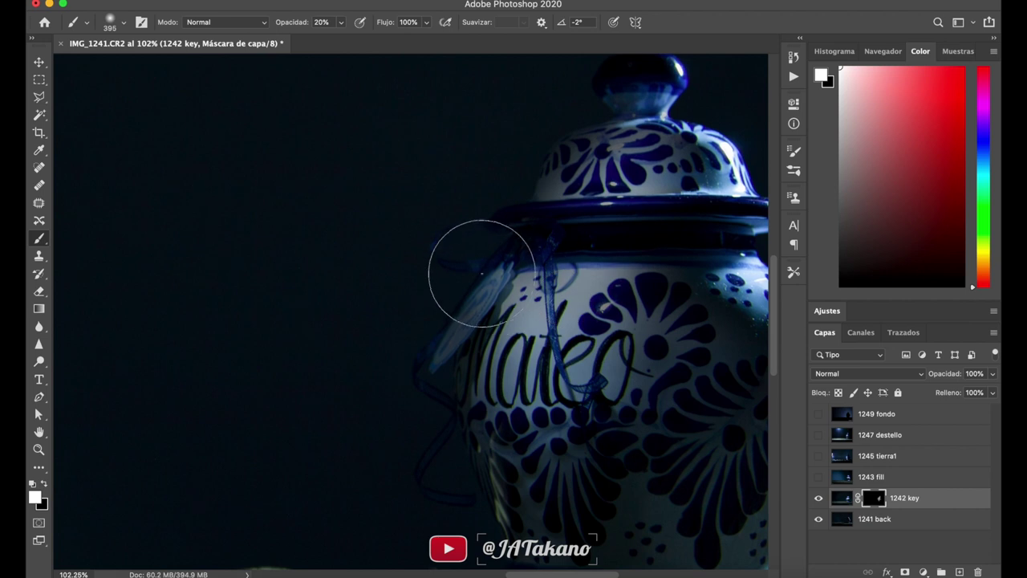
mouse_move(481, 273)
mouse_down()
mouse_move(458, 245)
mouse_move(460, 300)
mouse_move(442, 369)
mouse_move(483, 375)
mouse_move(435, 366)
mouse_move(484, 250)
mouse_up()
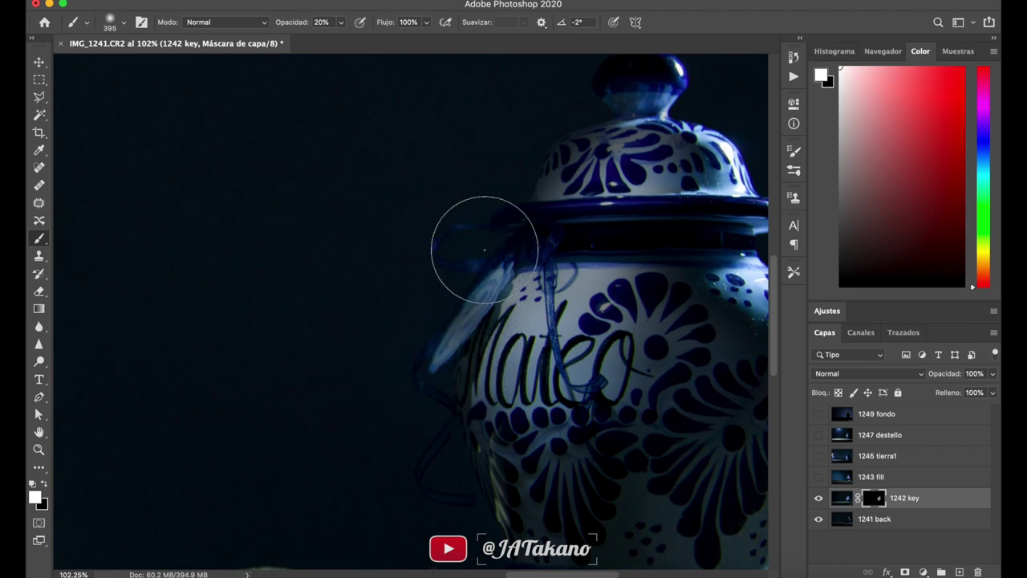
scroll(514, 336, down, 3)
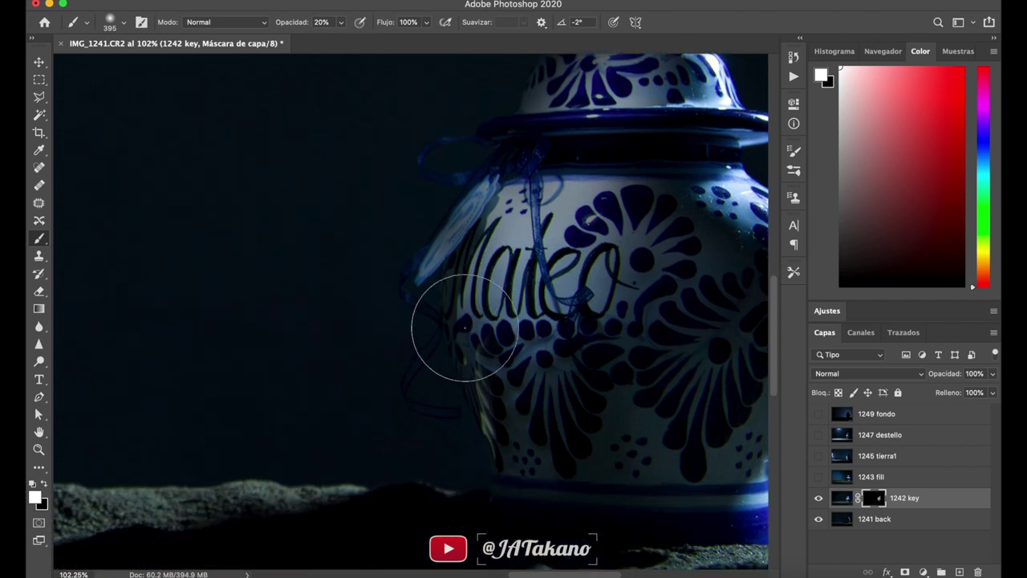
mouse_move(465, 327)
mouse_down()
mouse_move(435, 305)
mouse_move(420, 390)
mouse_move(440, 417)
mouse_move(425, 310)
mouse_move(480, 192)
mouse_move(458, 172)
mouse_move(481, 144)
mouse_move(523, 158)
mouse_move(561, 149)
mouse_move(590, 164)
mouse_move(608, 255)
mouse_move(546, 366)
mouse_move(554, 449)
mouse_move(607, 344)
mouse_move(615, 356)
mouse_move(622, 264)
mouse_move(570, 345)
mouse_up()
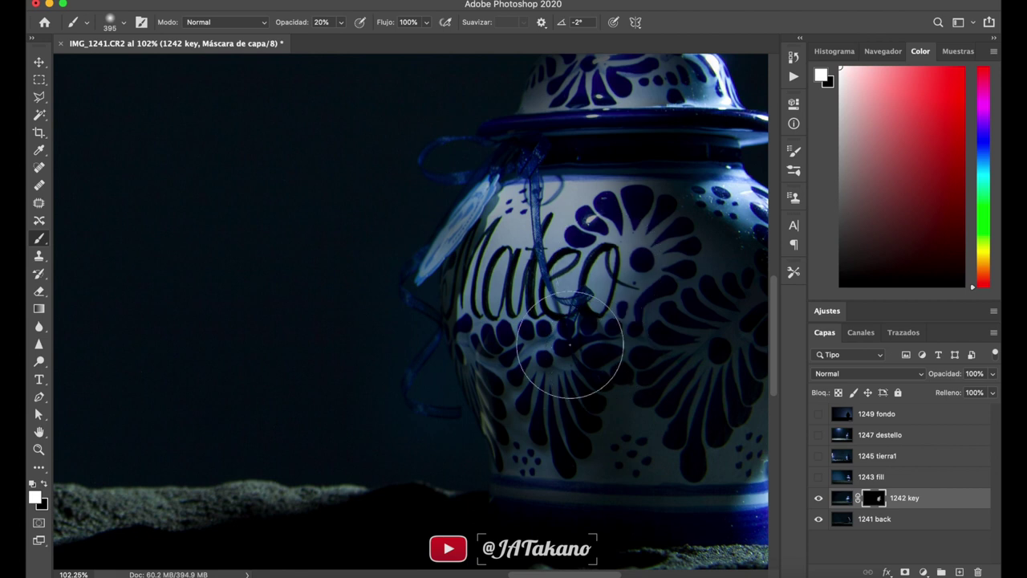
- Brighten the lid pattern, then shrink the brush to 104 px and paint the knob and lid
scroll(556, 297, down, 3)
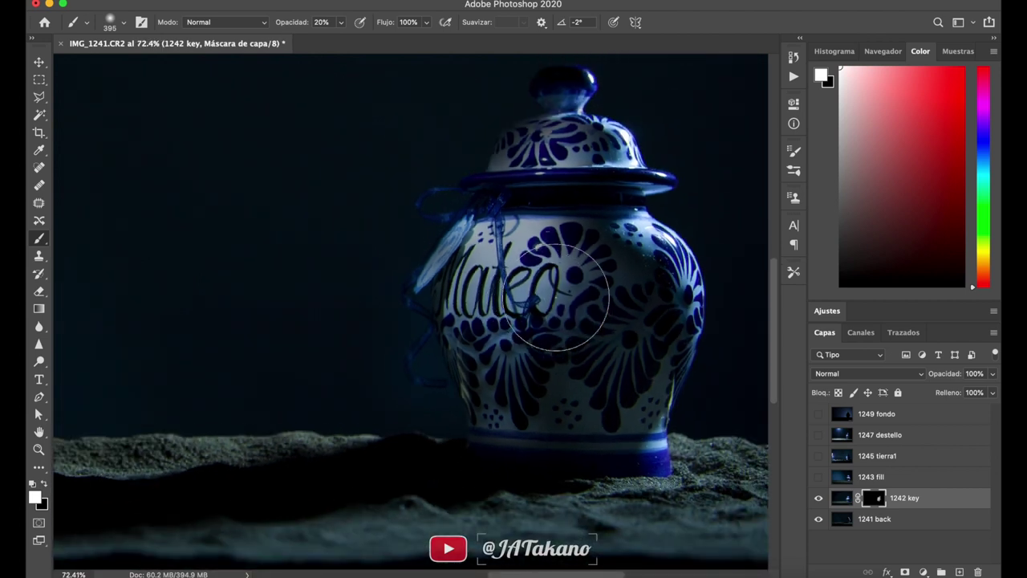
scroll(556, 297, down, 2)
scroll(550, 298, down, 1)
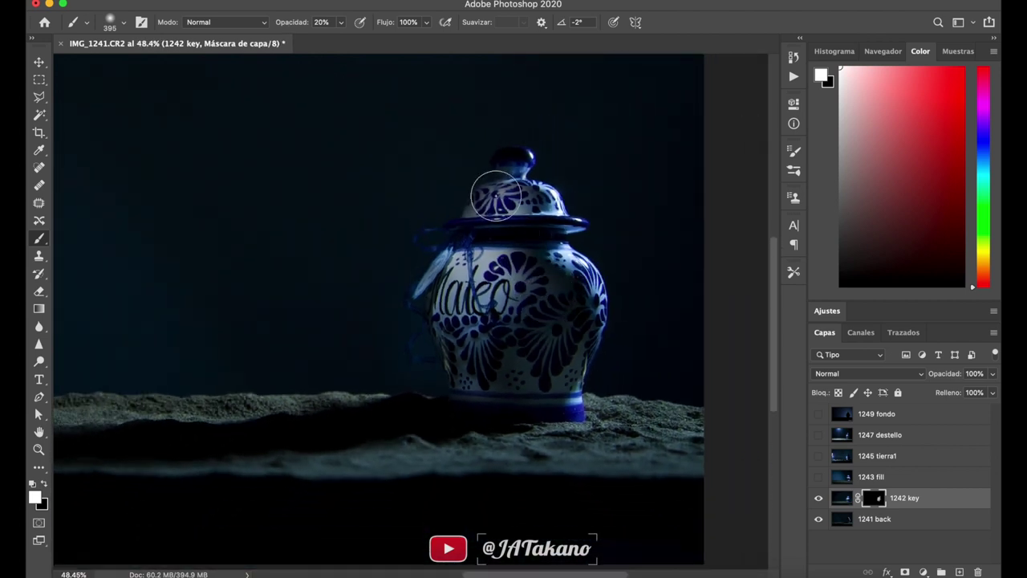
drag(496, 195, 509, 217)
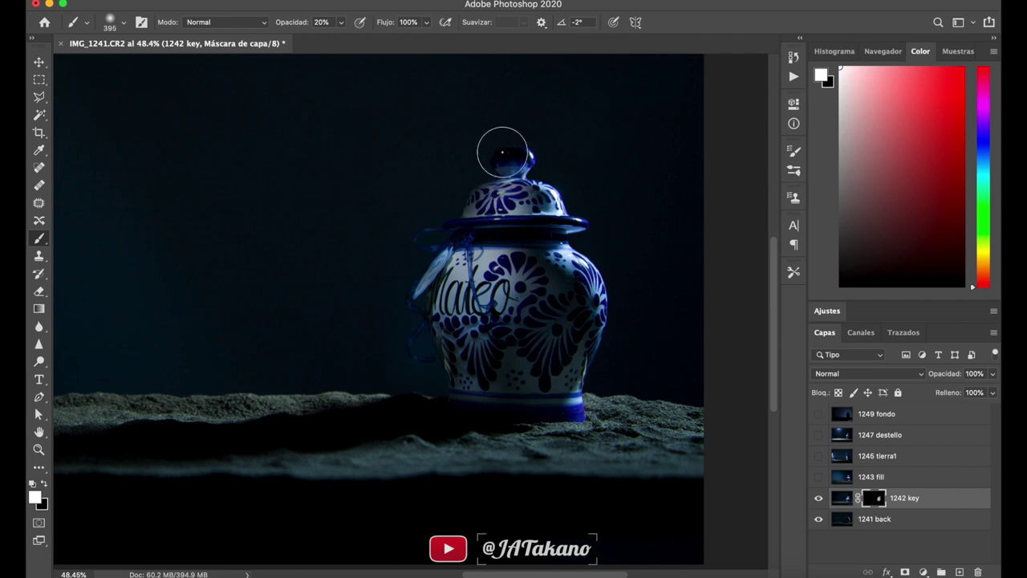
scroll(507, 150, up, 2)
scroll(500, 151, up, 2)
scroll(503, 151, up, 2)
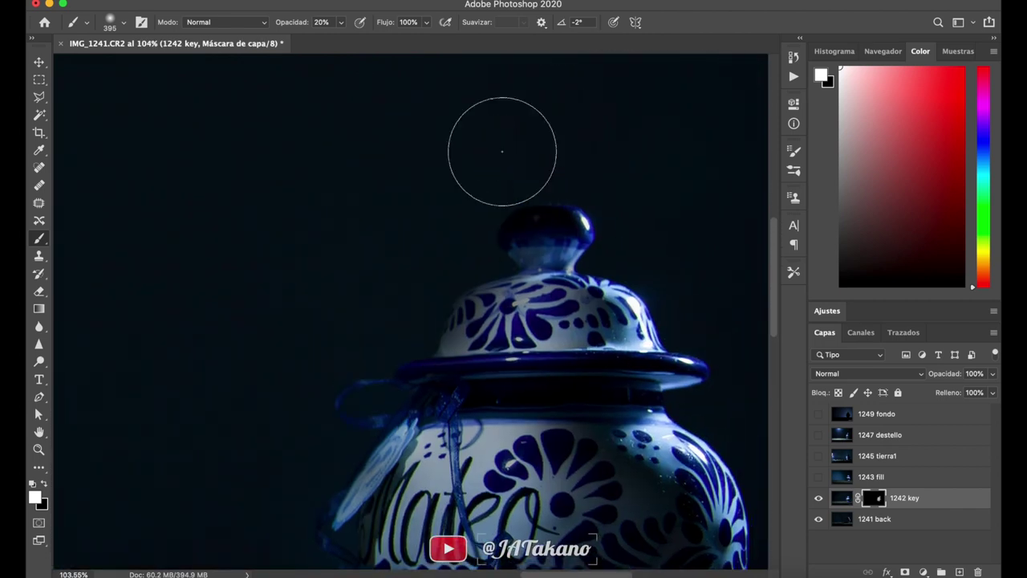
drag(566, 241, 449, 252)
mouse_move(518, 252)
mouse_down()
mouse_move(551, 241)
mouse_move(518, 230)
mouse_move(548, 225)
mouse_move(529, 216)
mouse_move(511, 230)
mouse_move(525, 252)
mouse_move(562, 218)
mouse_move(542, 246)
mouse_move(523, 243)
mouse_up()
mouse_move(542, 292)
mouse_down()
mouse_move(532, 248)
mouse_move(508, 303)
mouse_move(472, 327)
mouse_move(537, 291)
mouse_move(574, 322)
mouse_move(470, 342)
mouse_up()
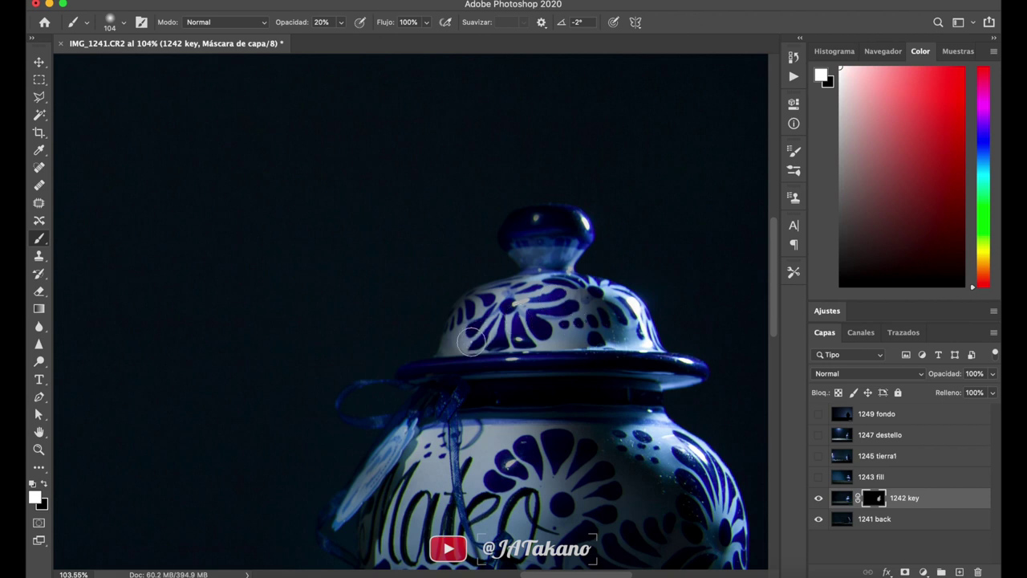
- Brighten the lid's left side, then zoom out to see the whole vase and sand
right_click(551, 285)
key(Escape)
drag(542, 288, 510, 320)
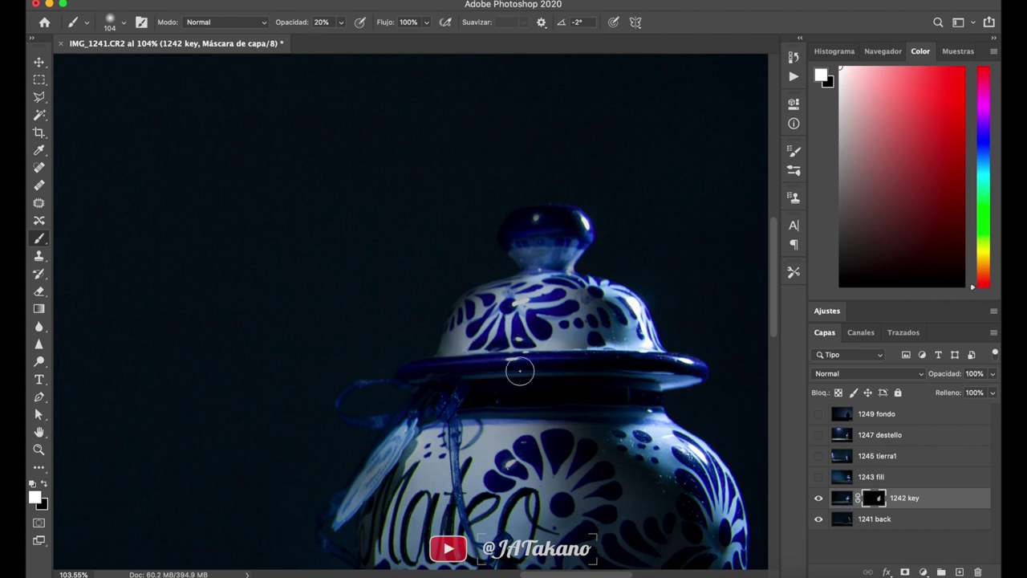
scroll(519, 371, down, 5)
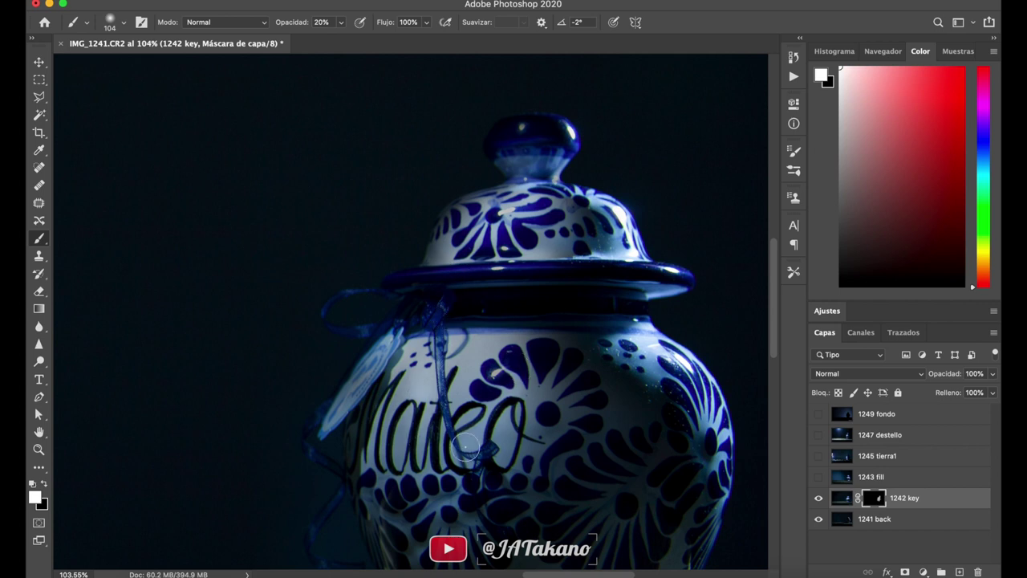
scroll(467, 443, down, 2)
scroll(467, 446, down, 2)
scroll(466, 446, down, 2)
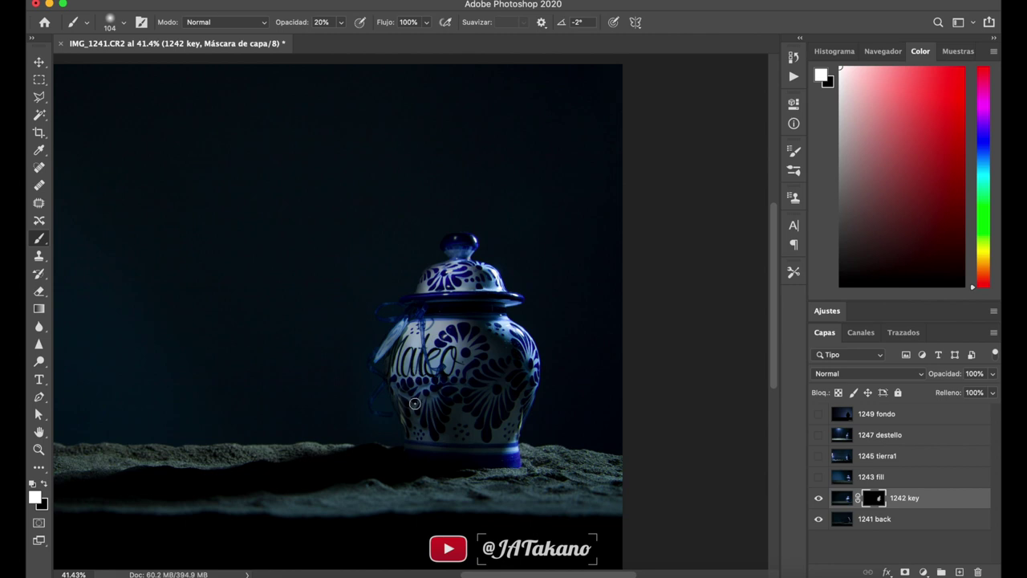
- Enlarge the brush to 306 px and paint black to tone down the jar's upper-left highlight
drag(414, 404, 481, 404)
scroll(423, 377, up, 1)
right_click(423, 378)
key(Escape)
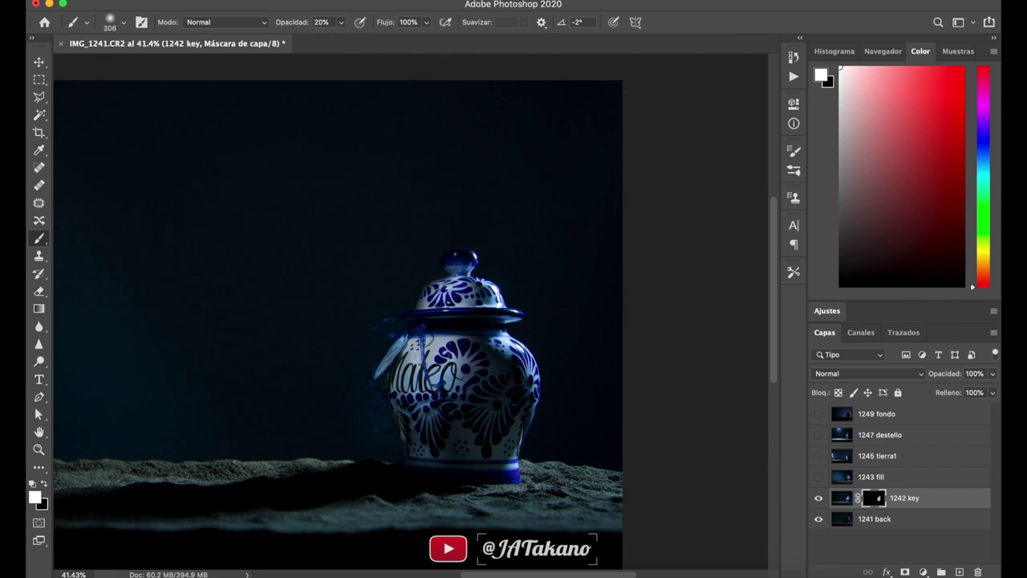
click(44, 485)
mouse_move(433, 353)
mouse_down()
mouse_move(433, 331)
mouse_move(455, 355)
mouse_move(338, 398)
mouse_up()
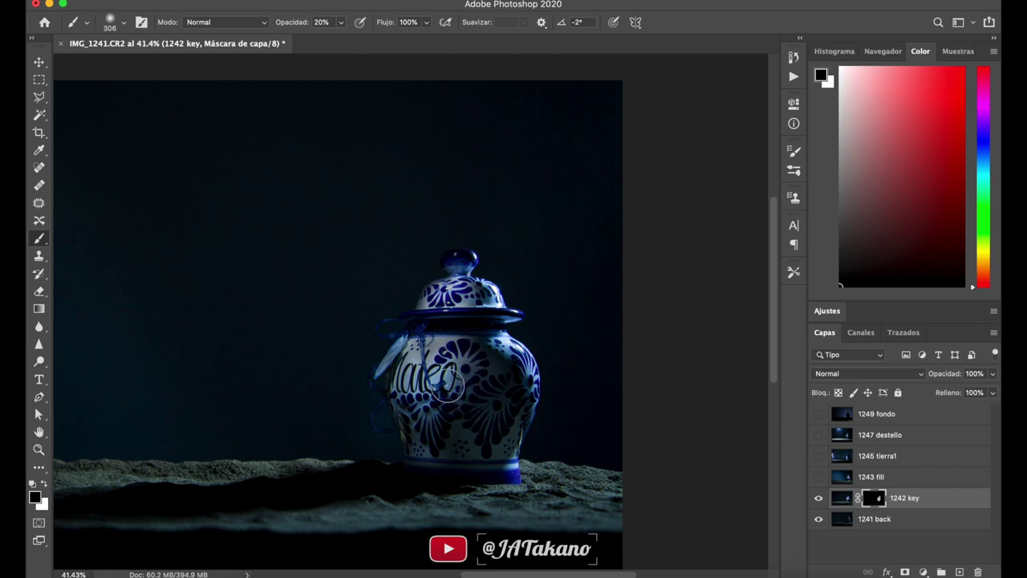
- Paint white key light over the jar's lettering, up toward the lid and lower-left area
key(x)
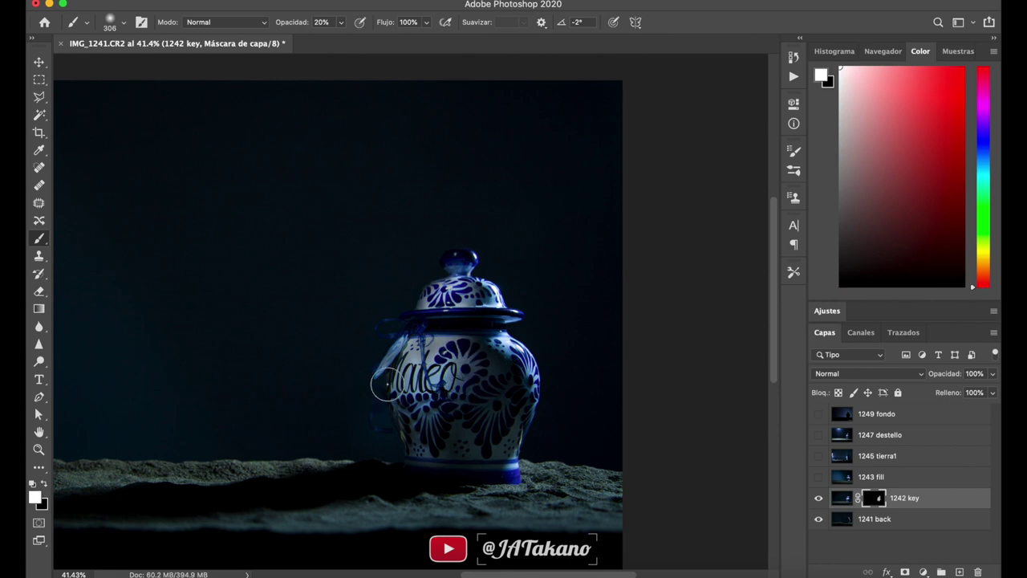
drag(431, 343, 446, 365)
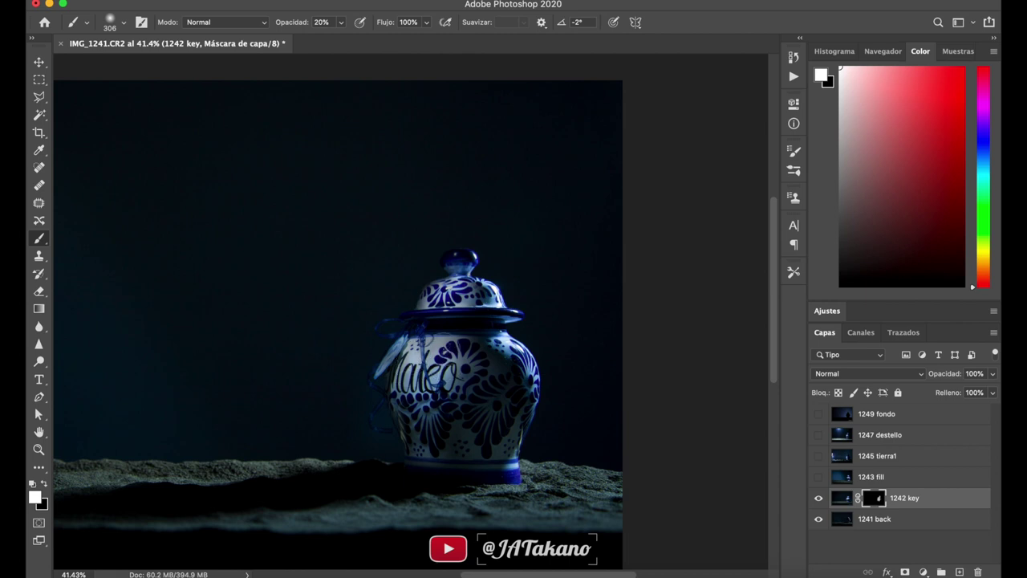
mouse_move(448, 346)
mouse_down()
mouse_move(418, 393)
mouse_move(442, 394)
mouse_up()
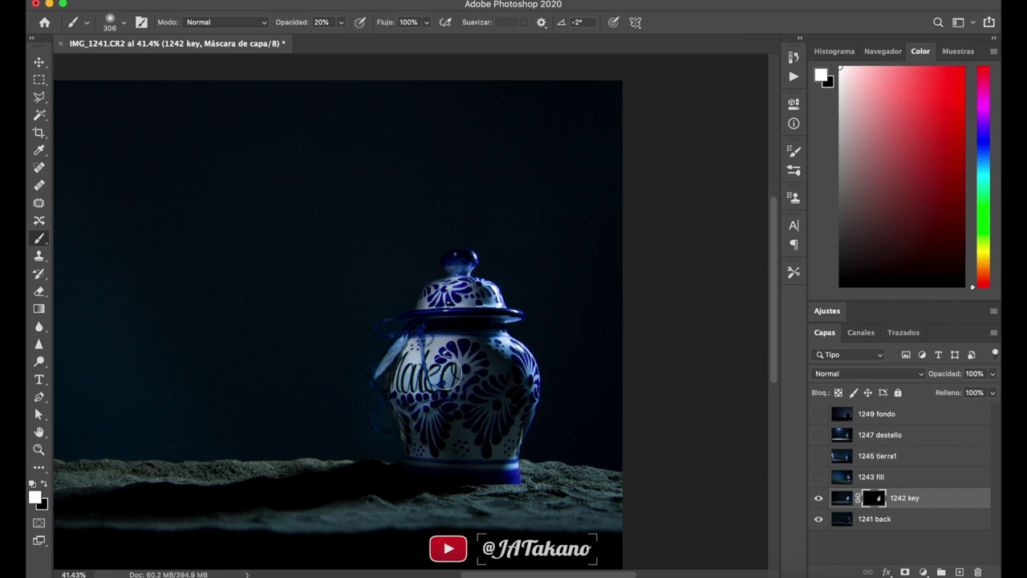
mouse_move(447, 373)
mouse_down()
mouse_move(453, 290)
mouse_move(447, 340)
mouse_up()
drag(424, 424, 426, 425)
- Toggle 1242 key to compare, then turn on the 1243 fill blue background light
click(818, 499)
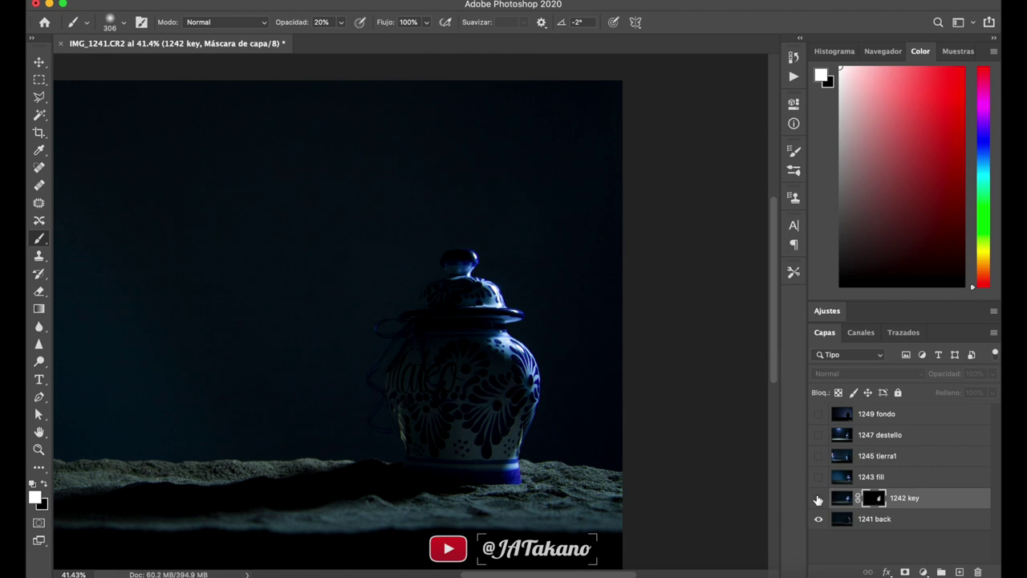
click(818, 499)
click(818, 499)
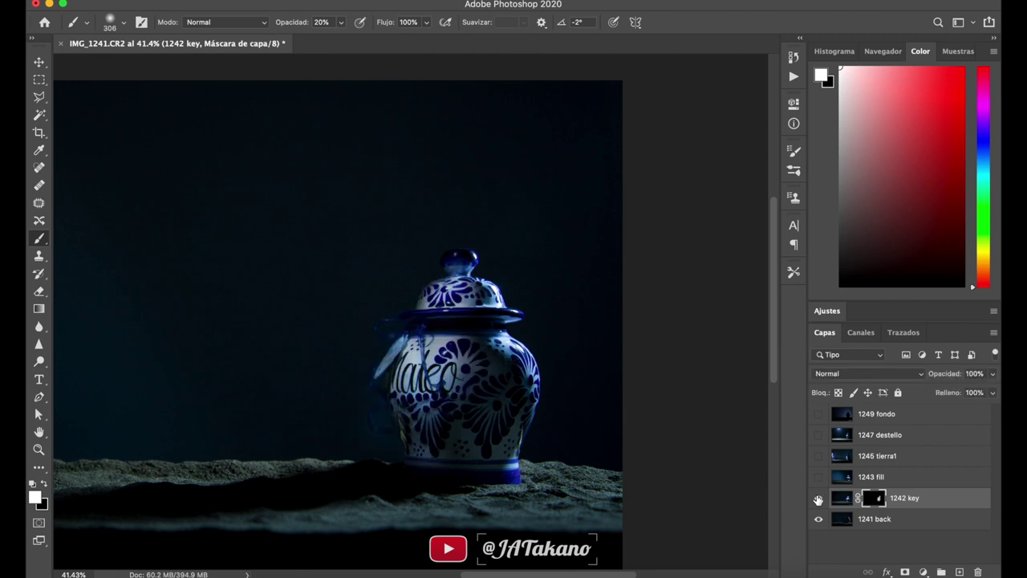
click(818, 499)
click(818, 499)
click(818, 499)
click(818, 477)
click(818, 478)
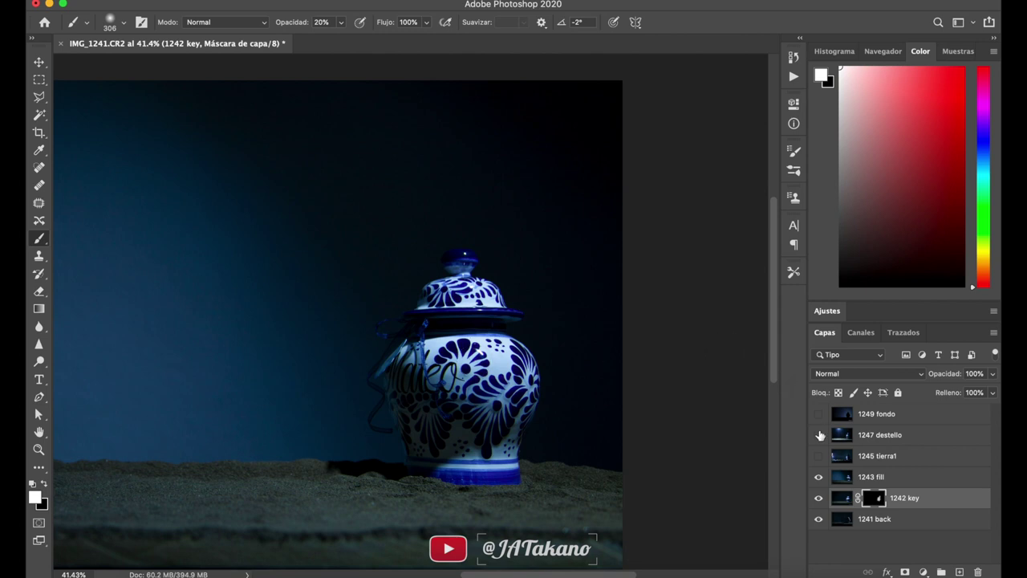
- Add a black mask to the 1243 fill layer and paint white onto the vase's right shoulder
click(867, 478)
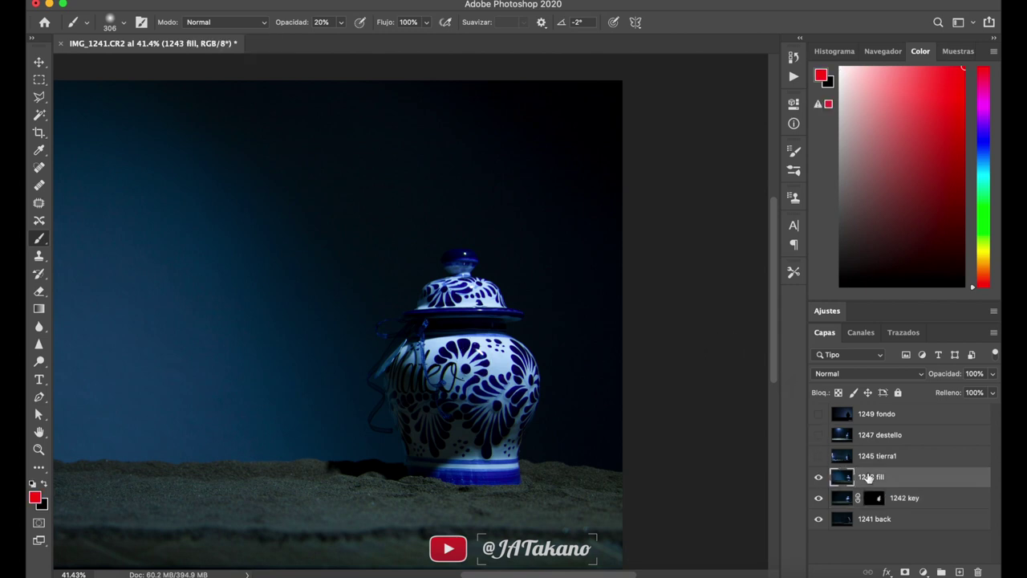
mouse_move(896, 473)
mouse_down()
mouse_move(895, 464)
mouse_move(904, 571)
mouse_up()
alt+click(905, 571)
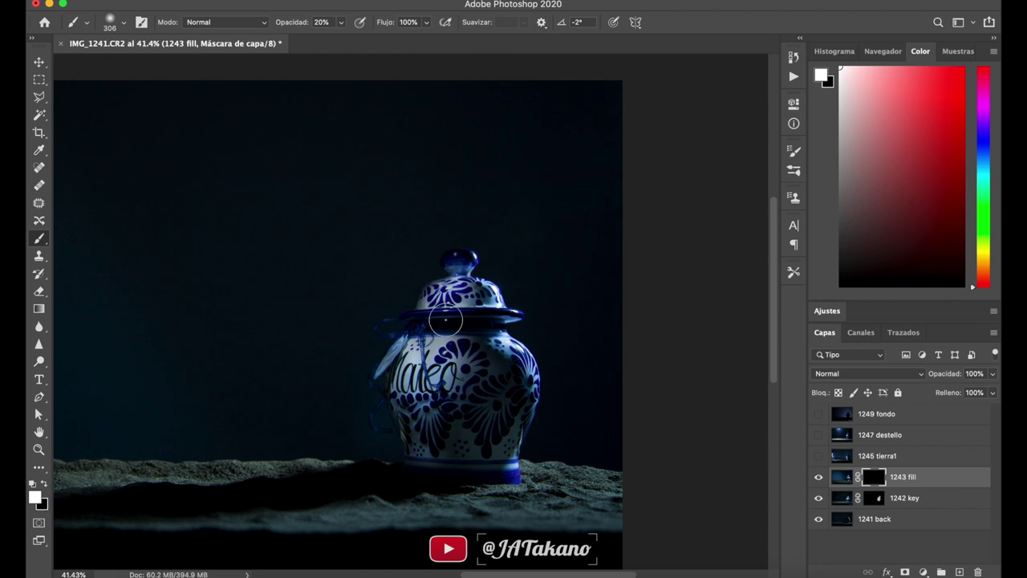
mouse_move(499, 353)
mouse_down()
mouse_move(489, 419)
mouse_move(504, 371)
mouse_move(481, 431)
mouse_move(465, 415)
mouse_move(484, 438)
mouse_move(475, 411)
mouse_move(489, 347)
mouse_move(517, 380)
mouse_move(515, 415)
mouse_move(497, 434)
mouse_up()
click(504, 371)
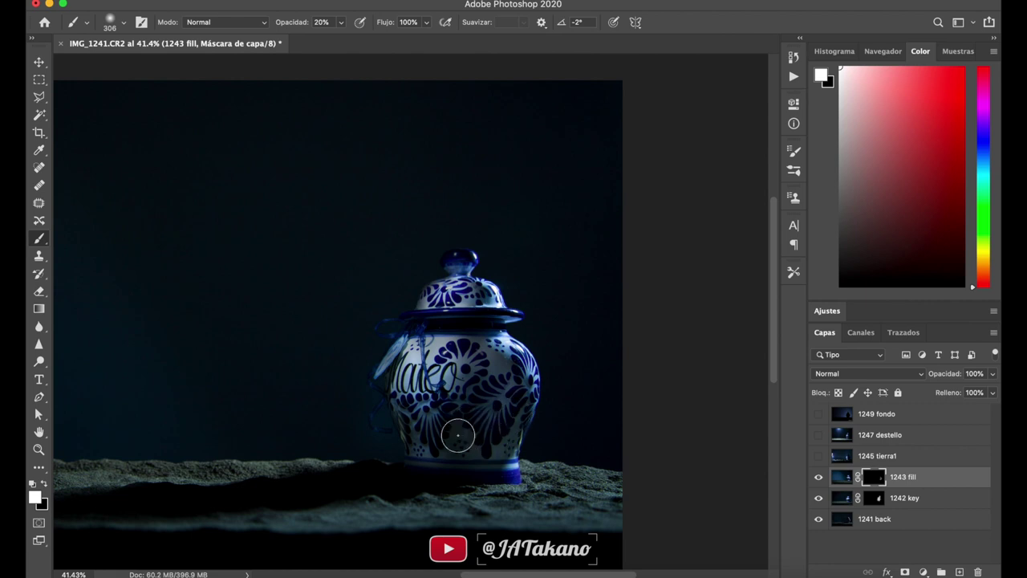
- On the 1243 fill mask, paint white over the vase's lower body, then black along its right edge
right_click(455, 443)
click(442, 371)
mouse_move(467, 433)
mouse_down()
mouse_move(458, 446)
mouse_move(477, 452)
mouse_move(486, 440)
mouse_move(495, 466)
mouse_move(418, 476)
mouse_move(460, 468)
mouse_move(479, 449)
mouse_move(474, 461)
mouse_move(525, 457)
mouse_move(495, 459)
mouse_move(508, 453)
mouse_move(520, 393)
mouse_move(504, 375)
mouse_move(504, 437)
mouse_move(471, 420)
mouse_move(510, 387)
mouse_move(511, 430)
mouse_move(501, 353)
mouse_move(532, 354)
mouse_move(537, 368)
mouse_up()
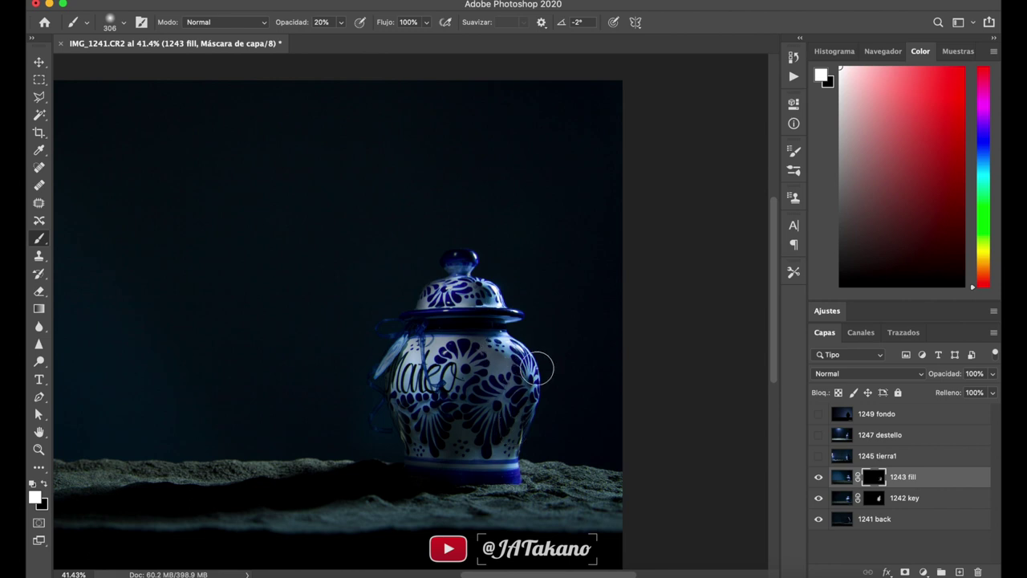
key(x)
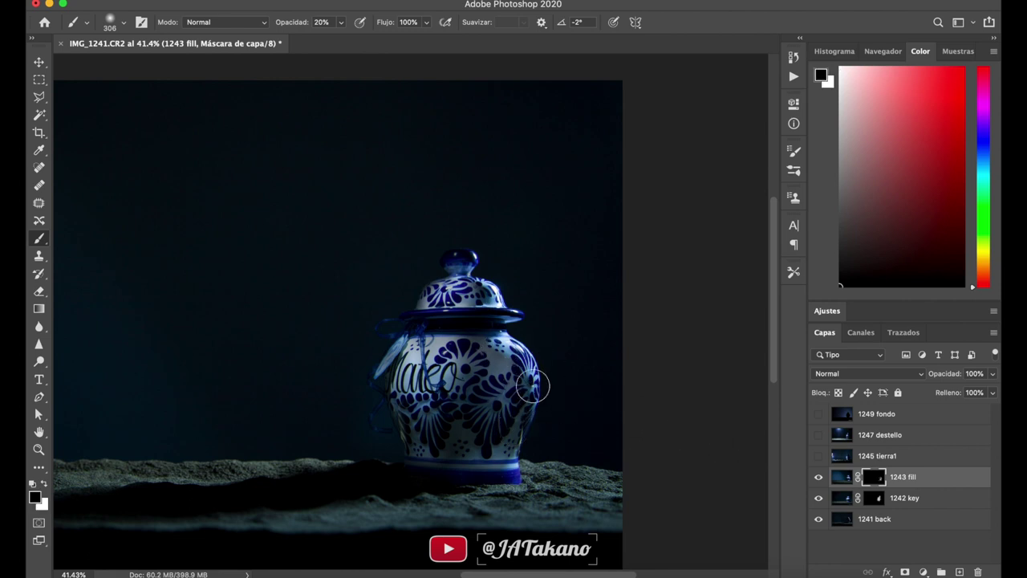
drag(533, 387, 502, 366)
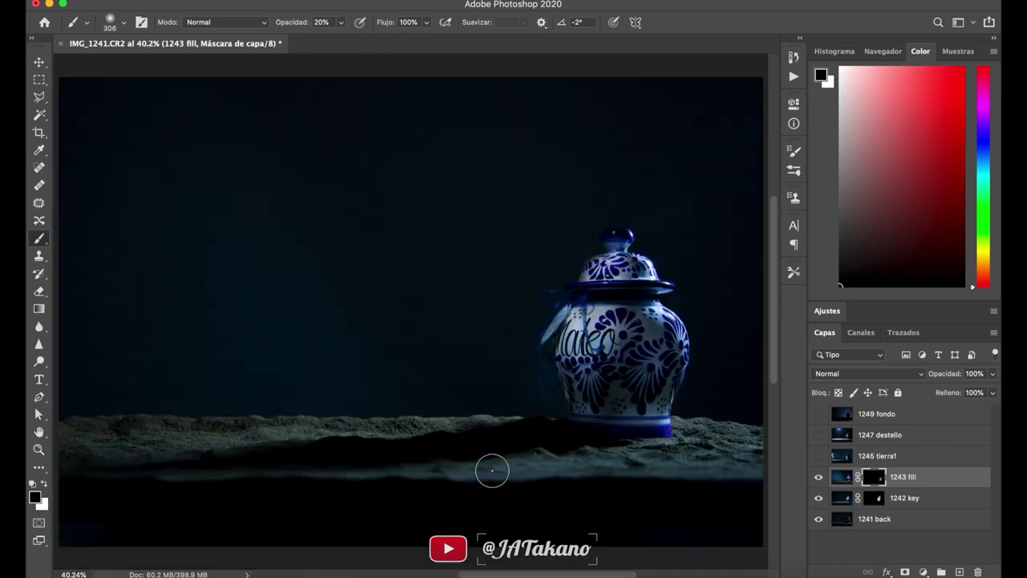
- Zoom in on the vase's script lettering, then target the 1242 key layer's mask
scroll(492, 470, down, 3)
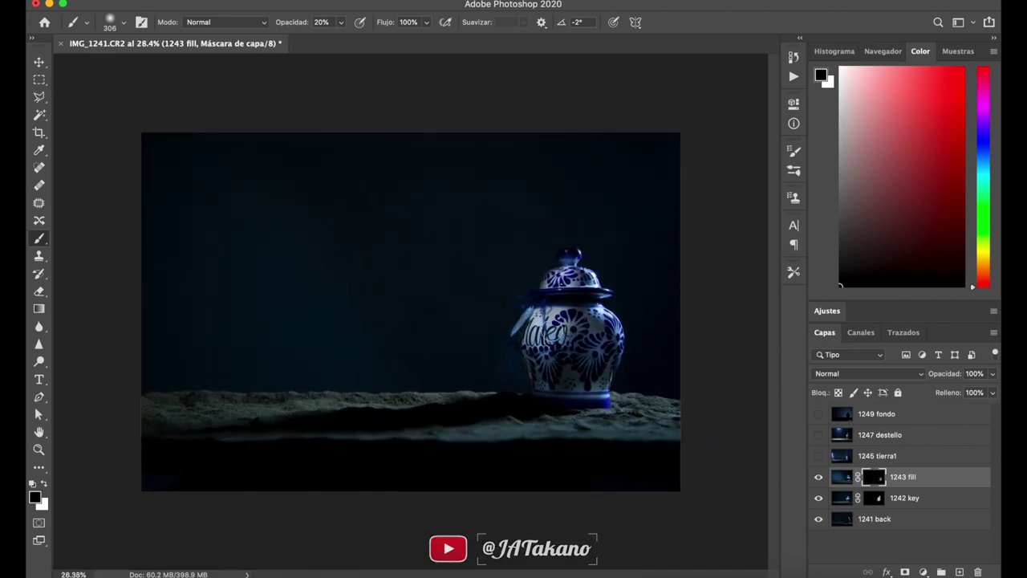
scroll(552, 332, up, 2)
scroll(551, 330, up, 1)
scroll(551, 330, up, 1)
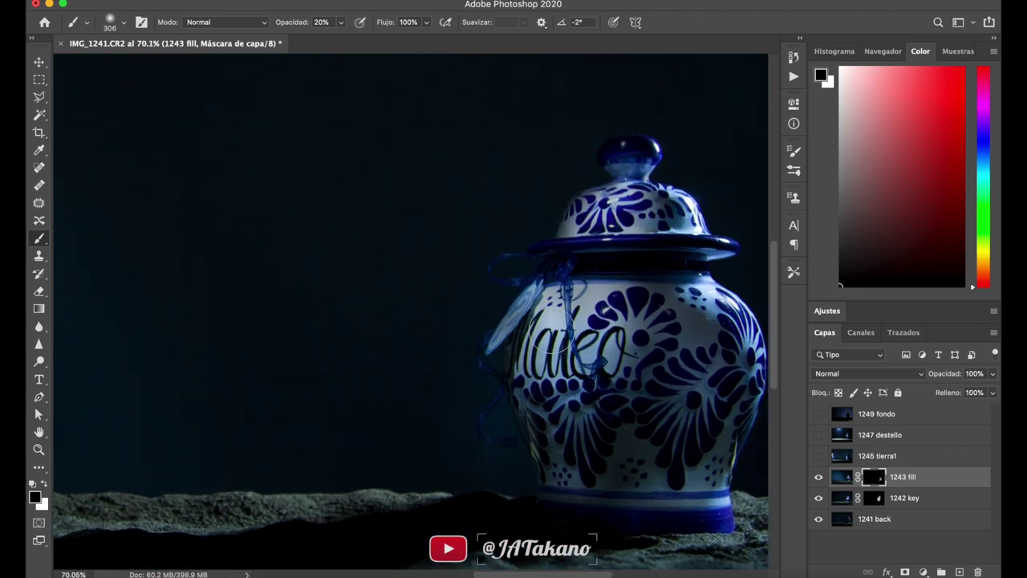
scroll(546, 338, up, 1)
scroll(549, 336, up, 1)
scroll(553, 332, up, 1)
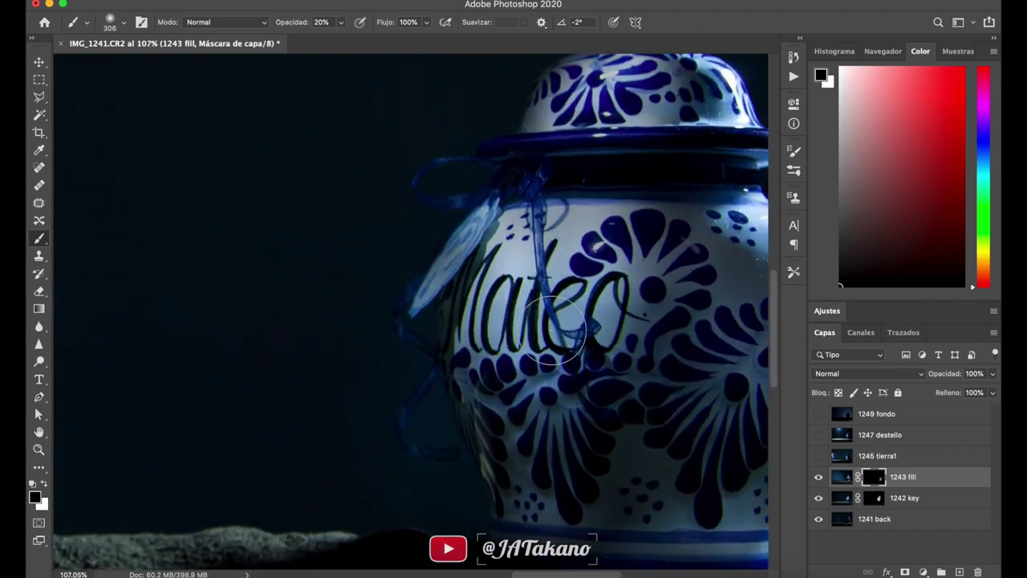
click(904, 499)
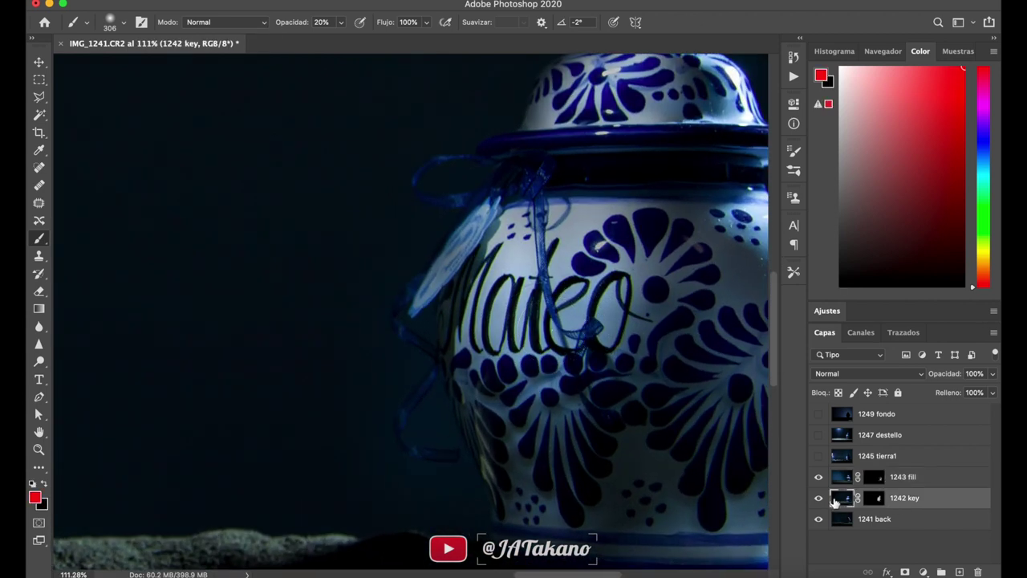
click(878, 502)
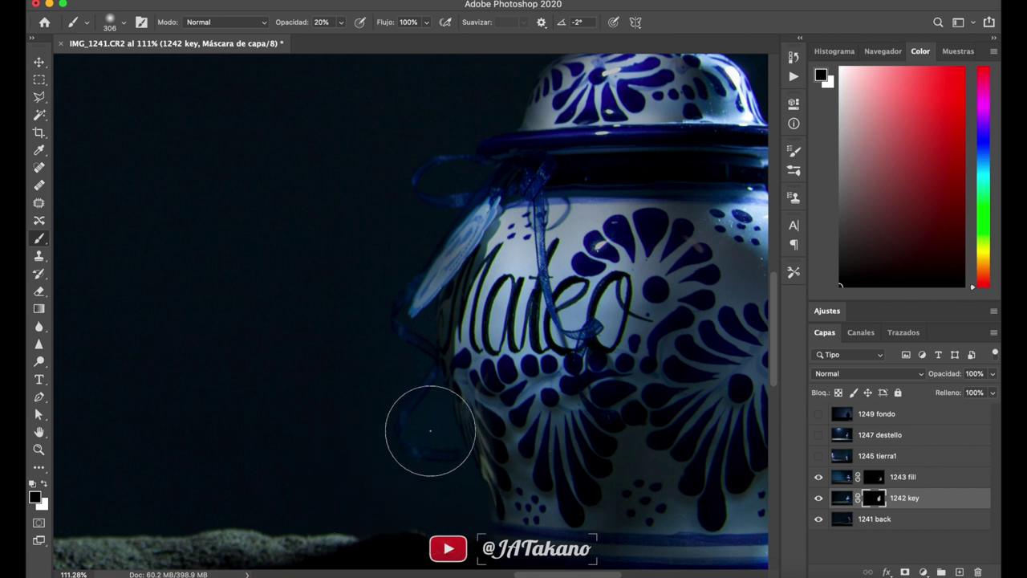
- On the 1242 key mask, paint black along the jar's left edge and white over the ribbon tag
mouse_move(440, 416)
mouse_down()
mouse_move(454, 184)
mouse_move(390, 270)
mouse_move(286, 270)
mouse_up()
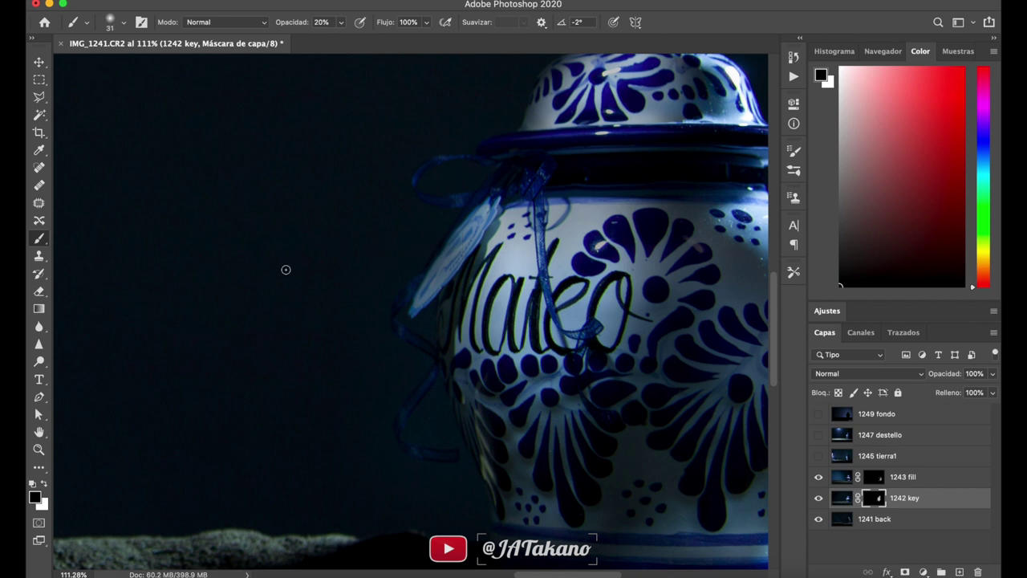
key(x)
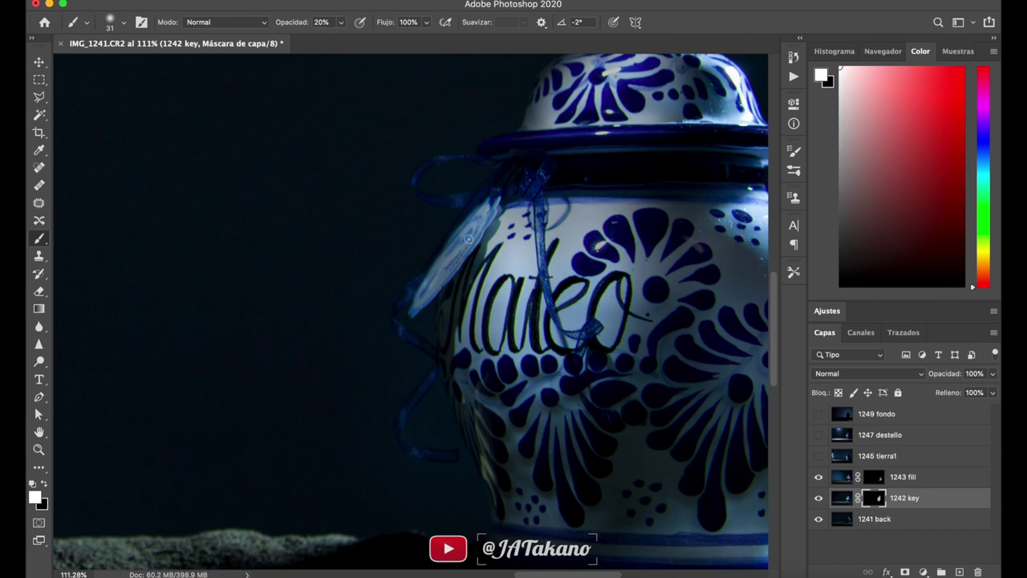
drag(450, 264, 425, 297)
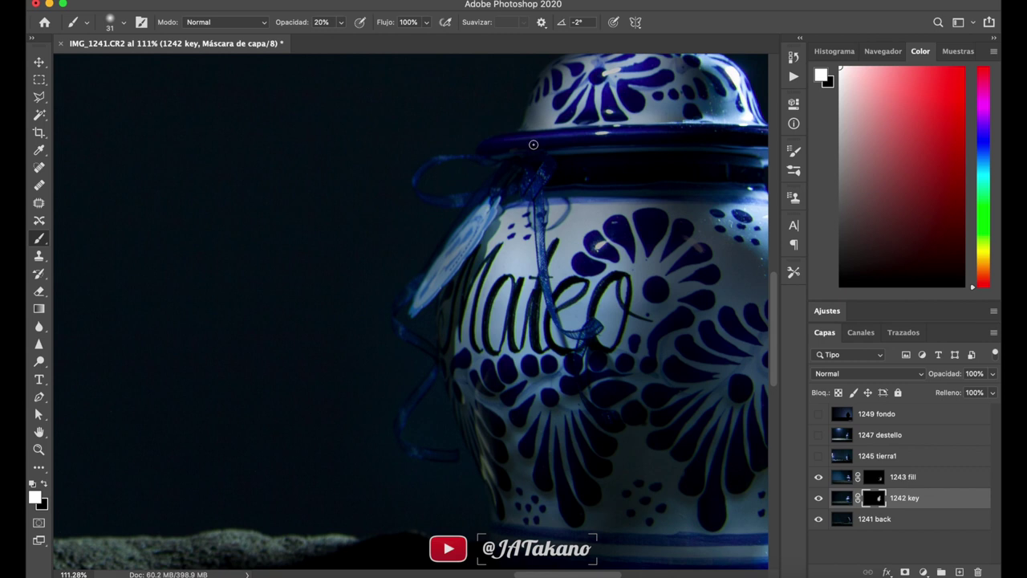
key(super+0)
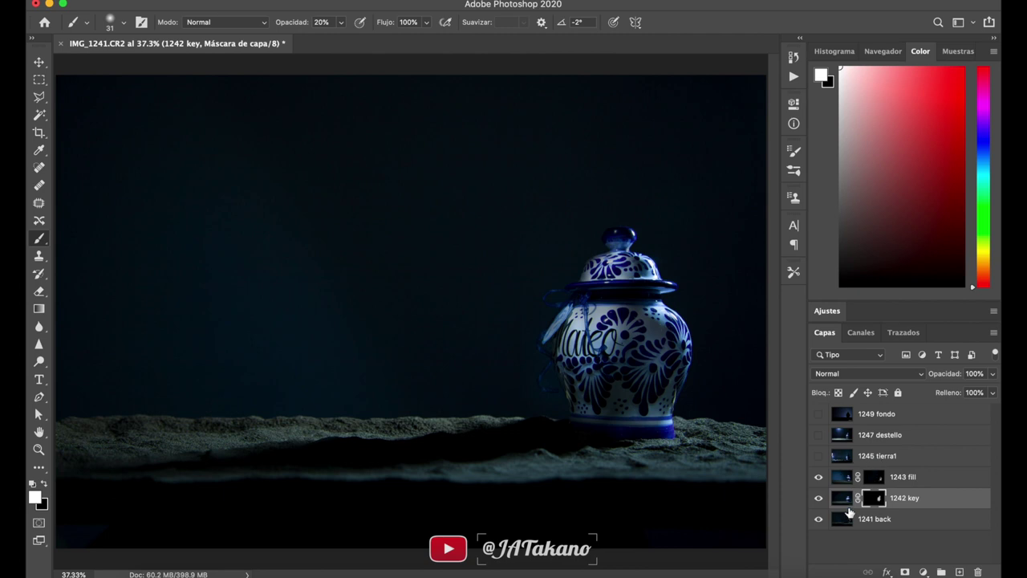
- Toggle the 1245 tierra1 layer to compare its lit sand, then give it a black hide-all mask
click(841, 456)
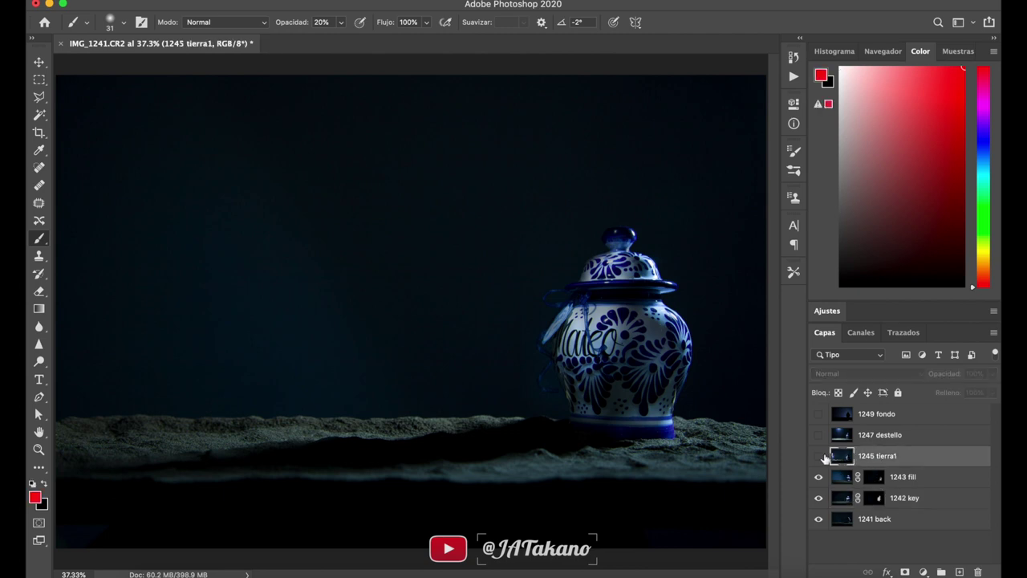
click(818, 456)
click(819, 456)
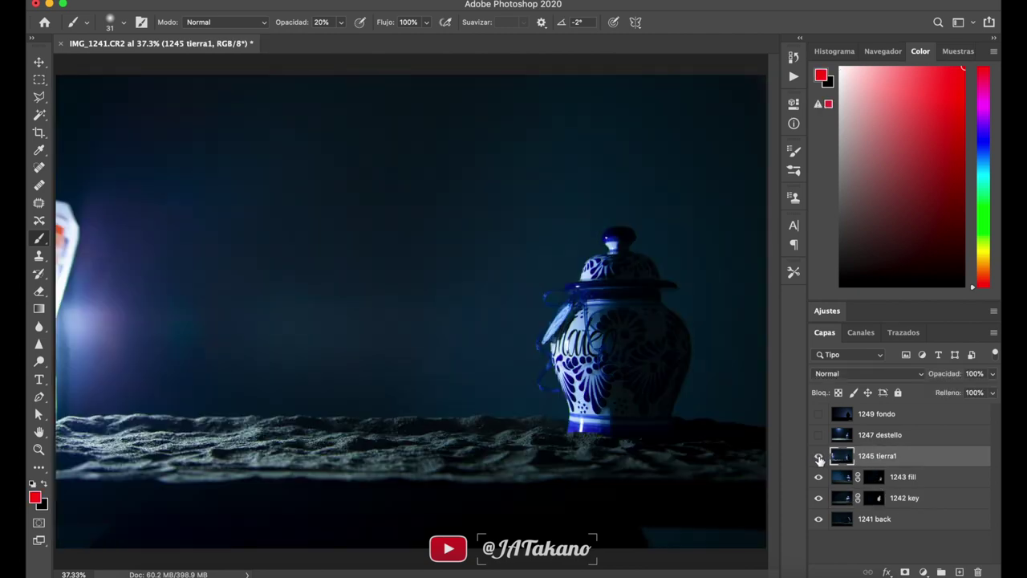
click(819, 455)
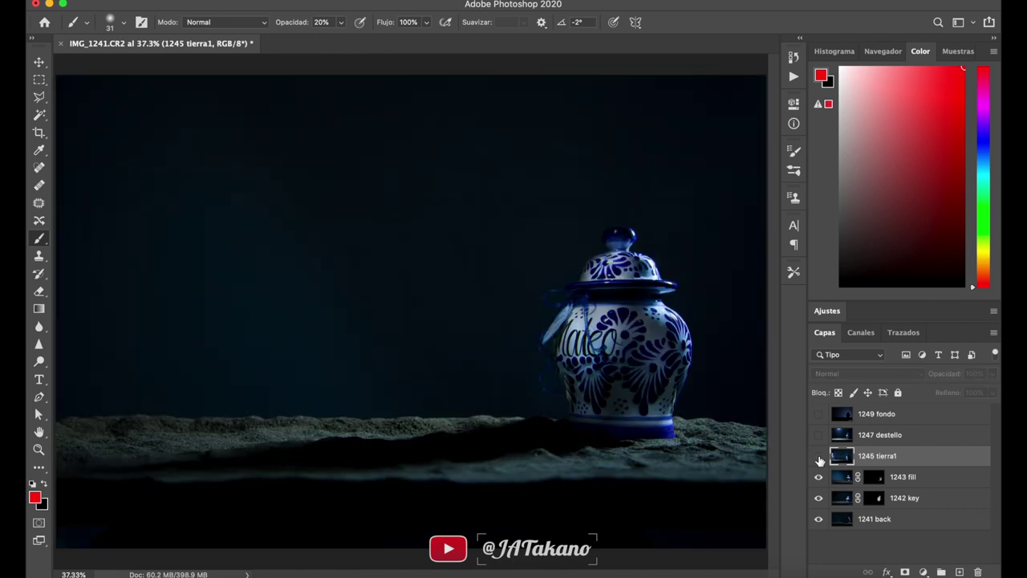
click(818, 455)
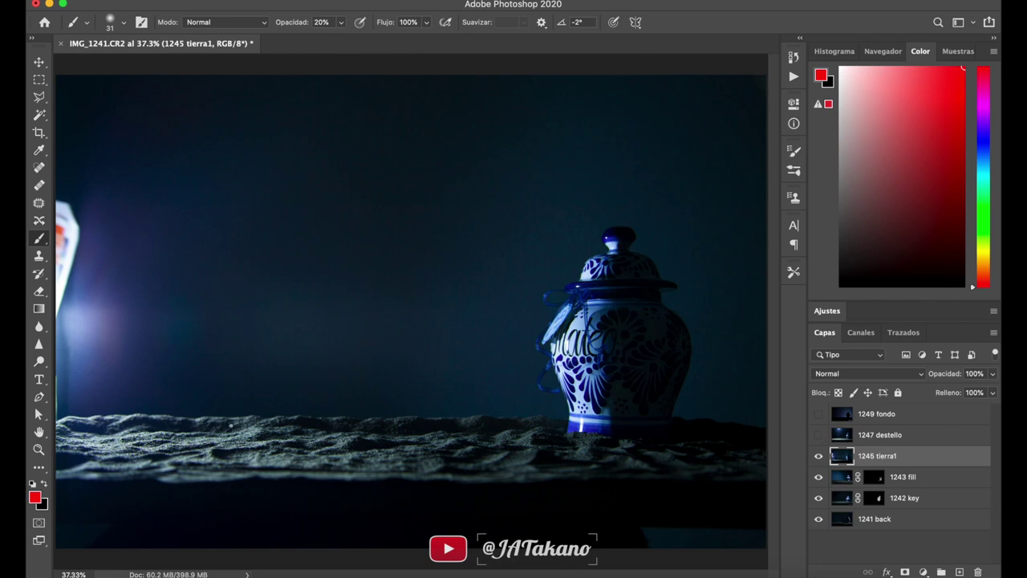
click(818, 458)
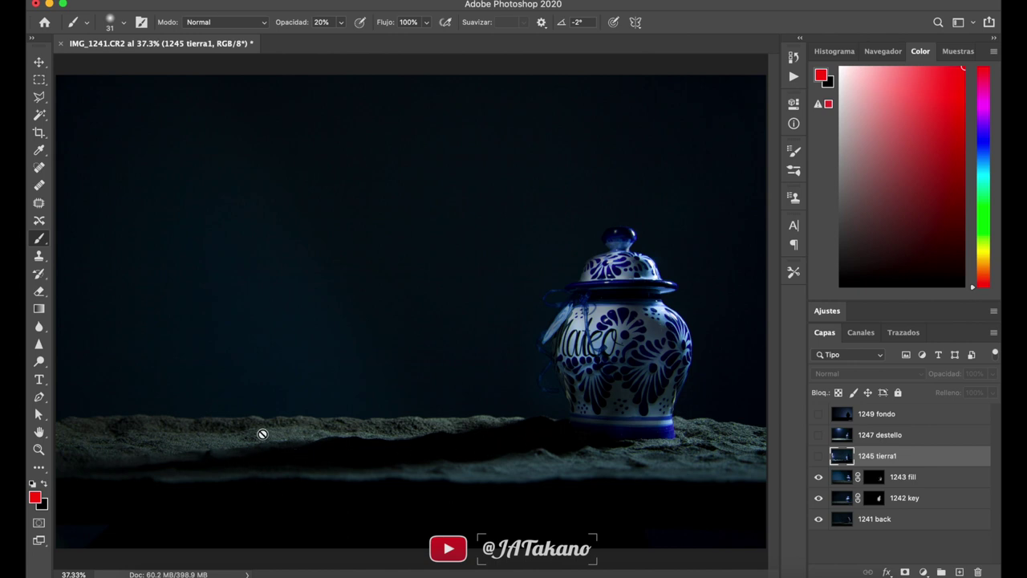
click(818, 459)
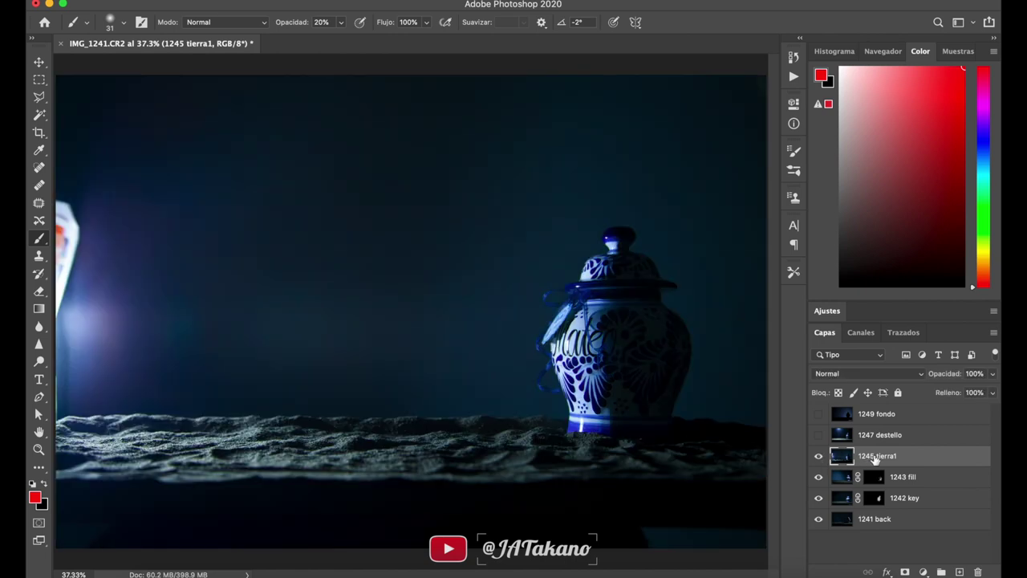
alt+click(904, 572)
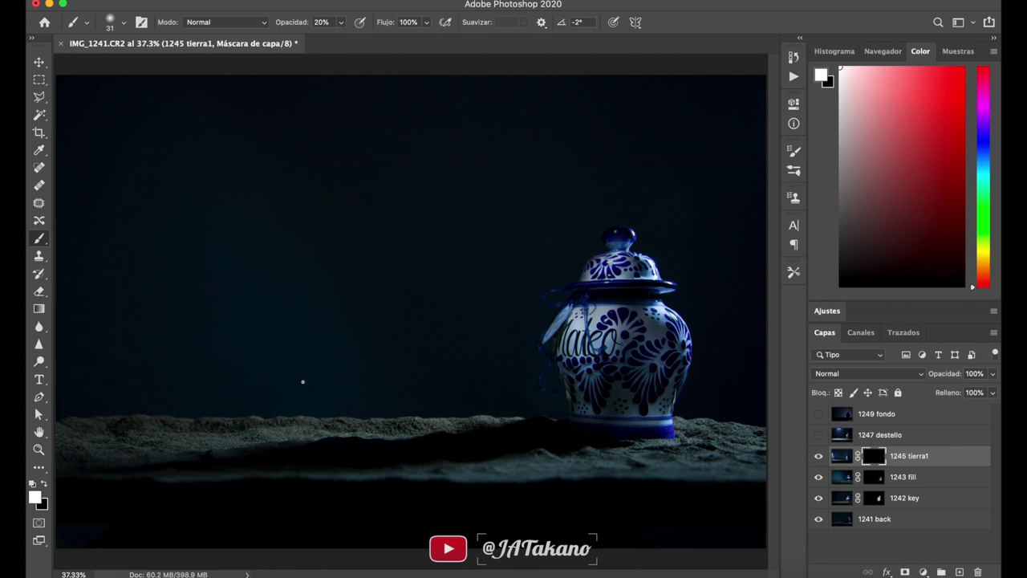
- Enlarge the brush to about 593 px and paint white on the 1245 tierra1 mask across the sand
drag(302, 382, 381, 356)
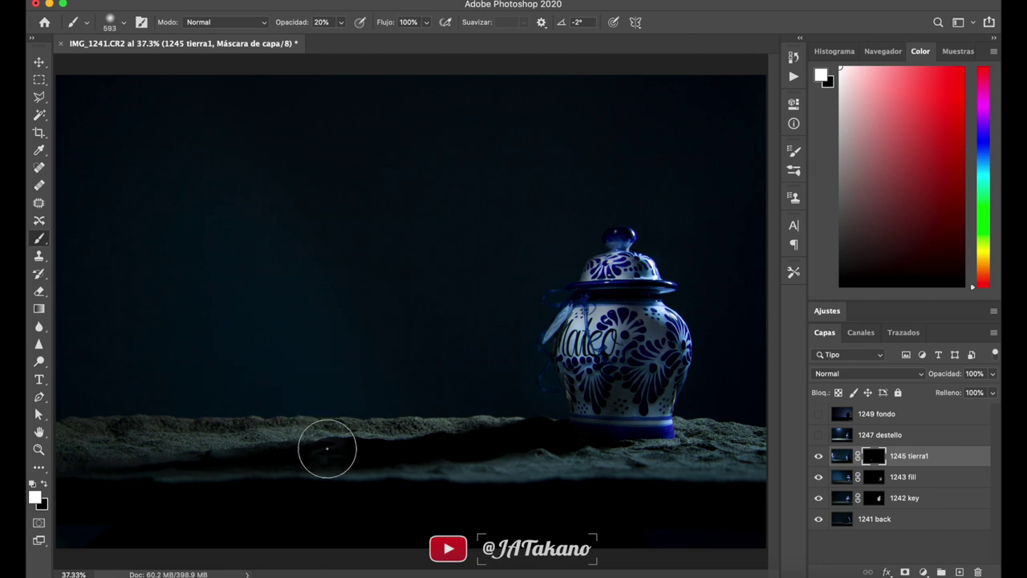
drag(327, 447, 133, 471)
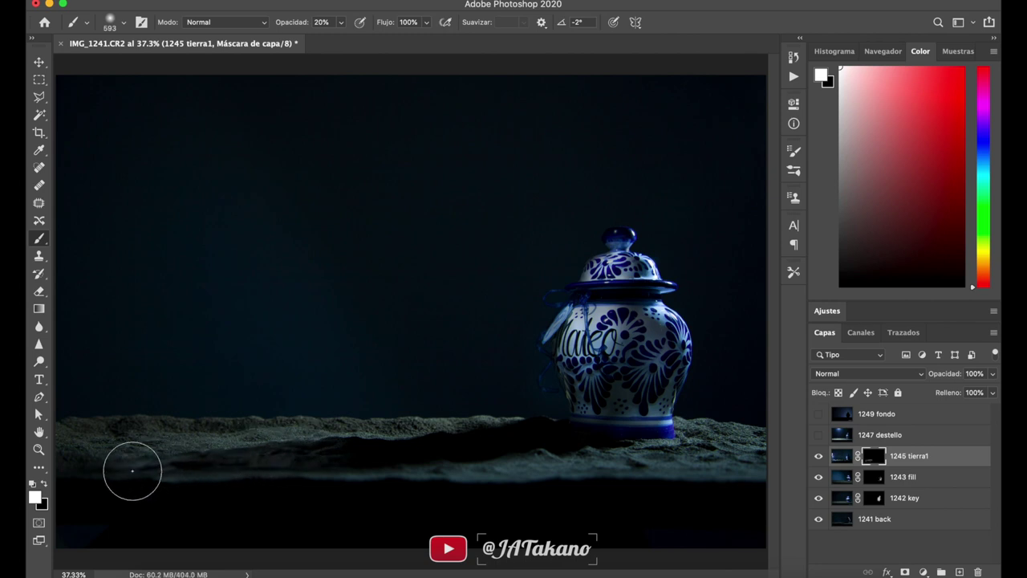
drag(376, 456, 471, 446)
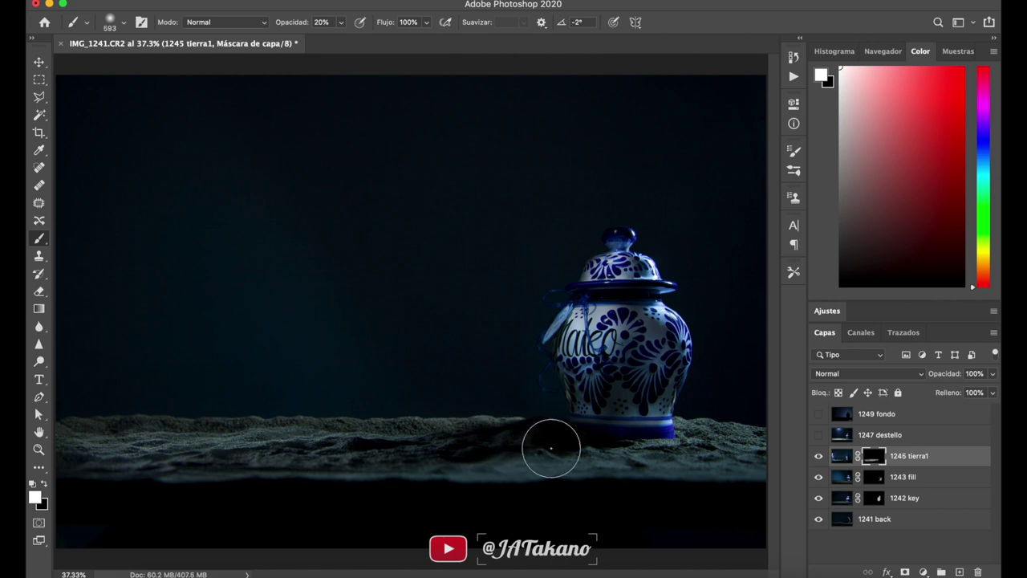
drag(551, 447, 509, 442)
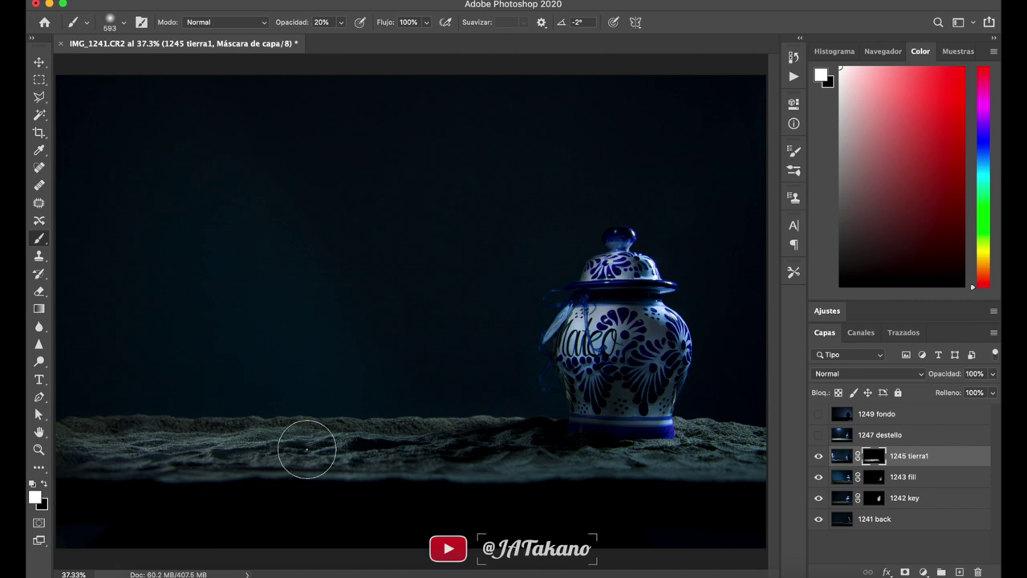
key(x)
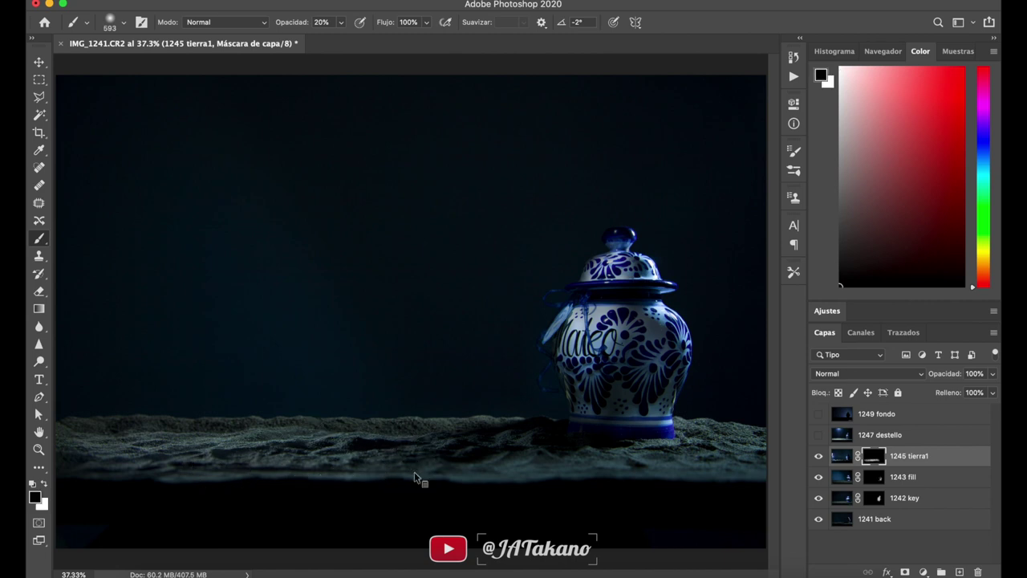
- Shrink the brush to about 309 px and paint a faint white sand stroke across the right side
drag(414, 470, 377, 475)
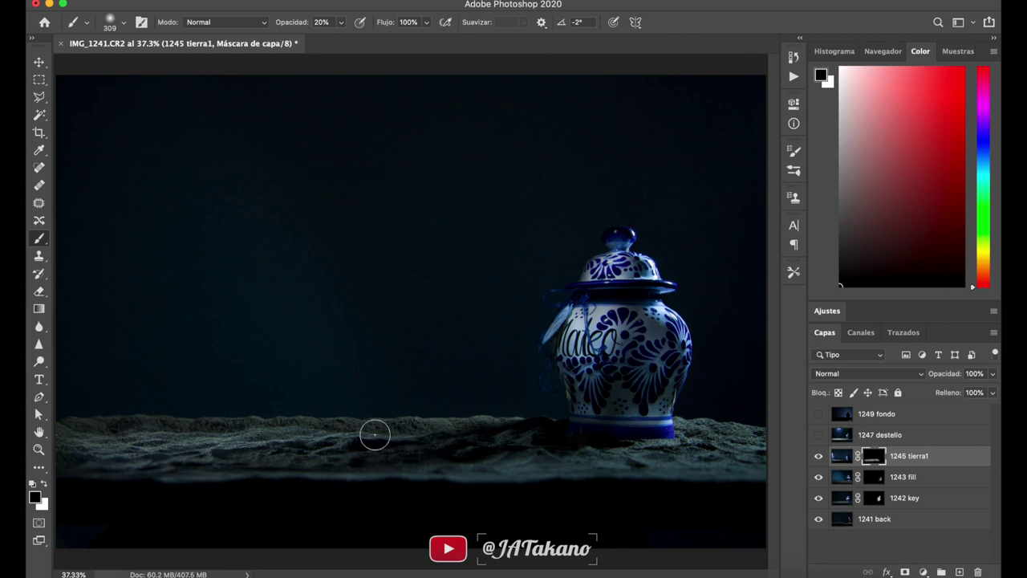
key(x)
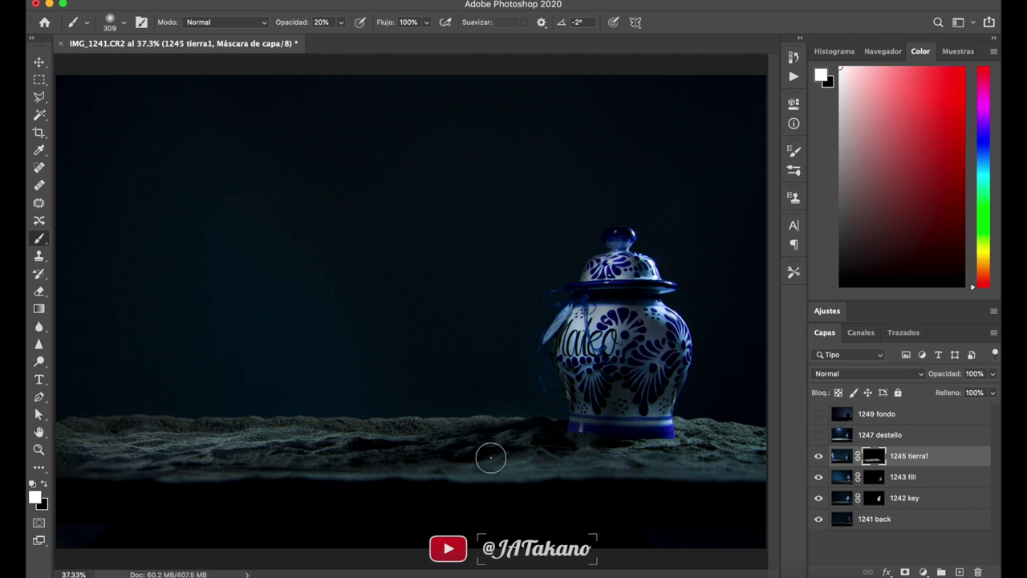
key(ctrl+minus)
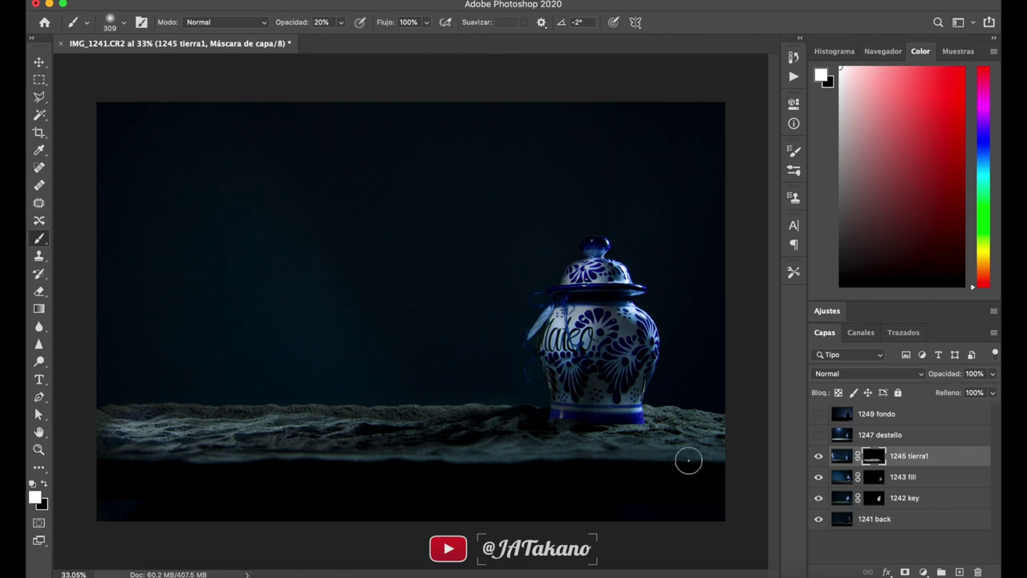
drag(644, 463, 682, 455)
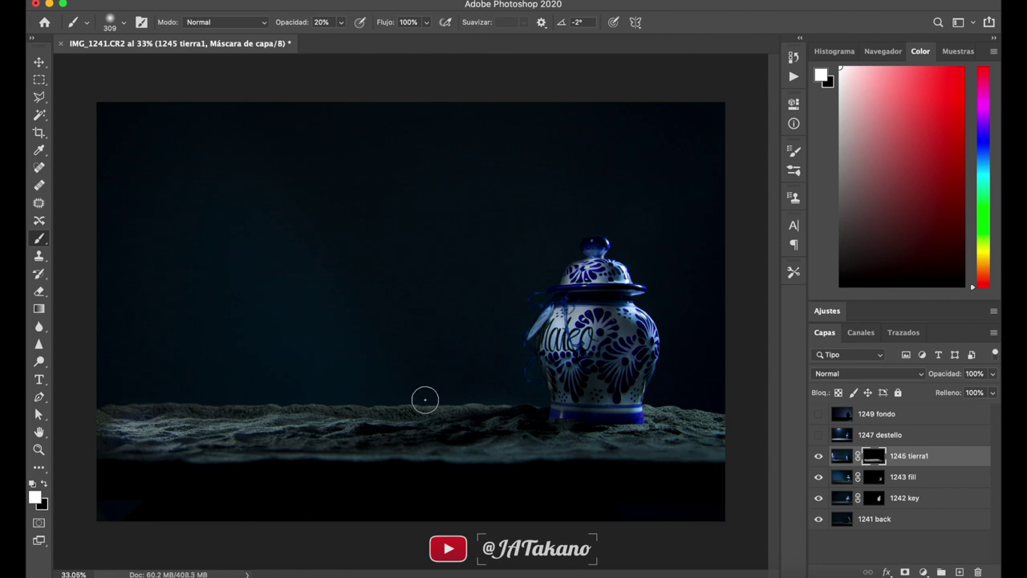
click(818, 458)
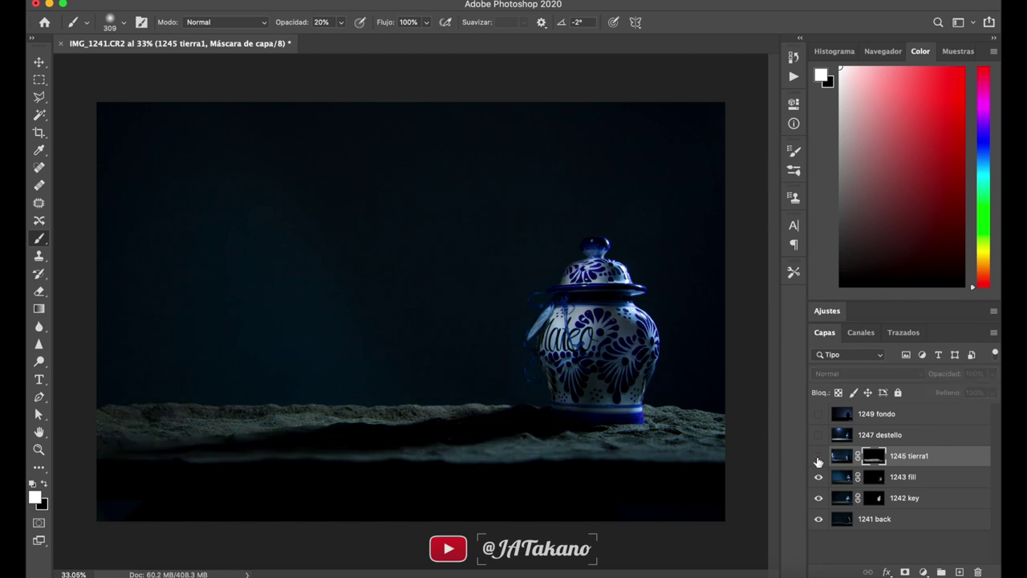
click(818, 457)
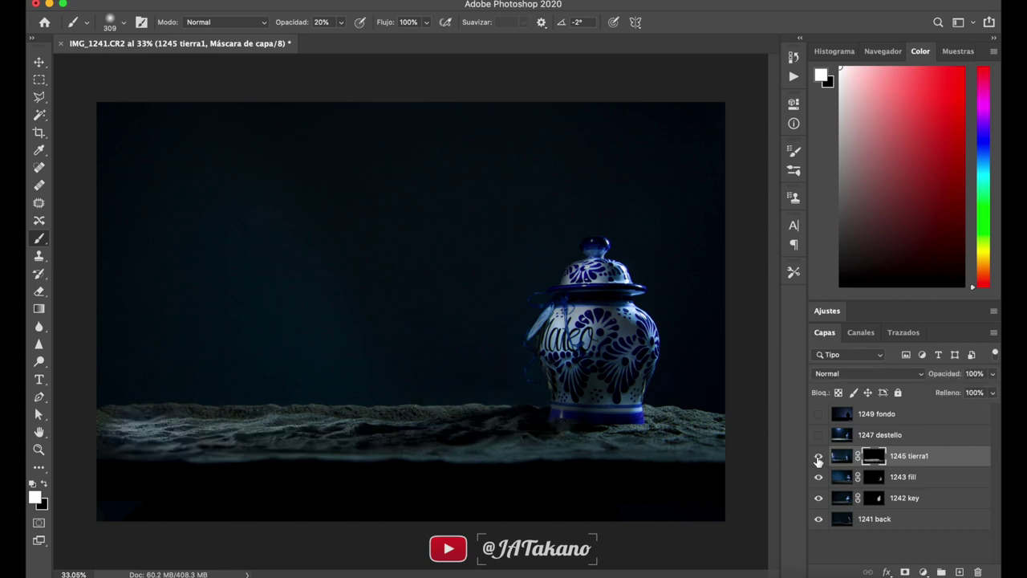
click(818, 458)
click(818, 457)
click(818, 457)
click(819, 457)
click(819, 457)
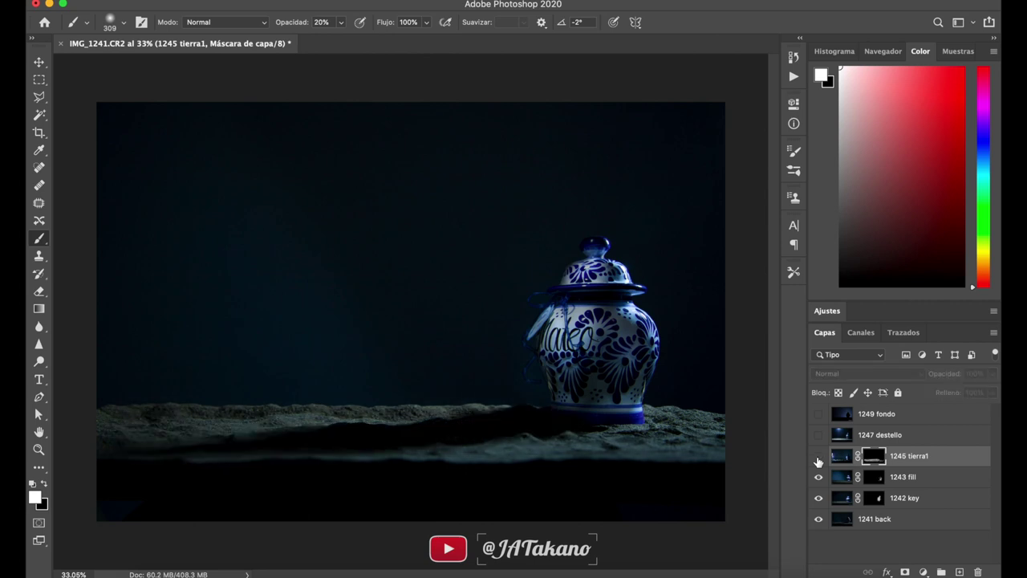
click(818, 457)
click(819, 457)
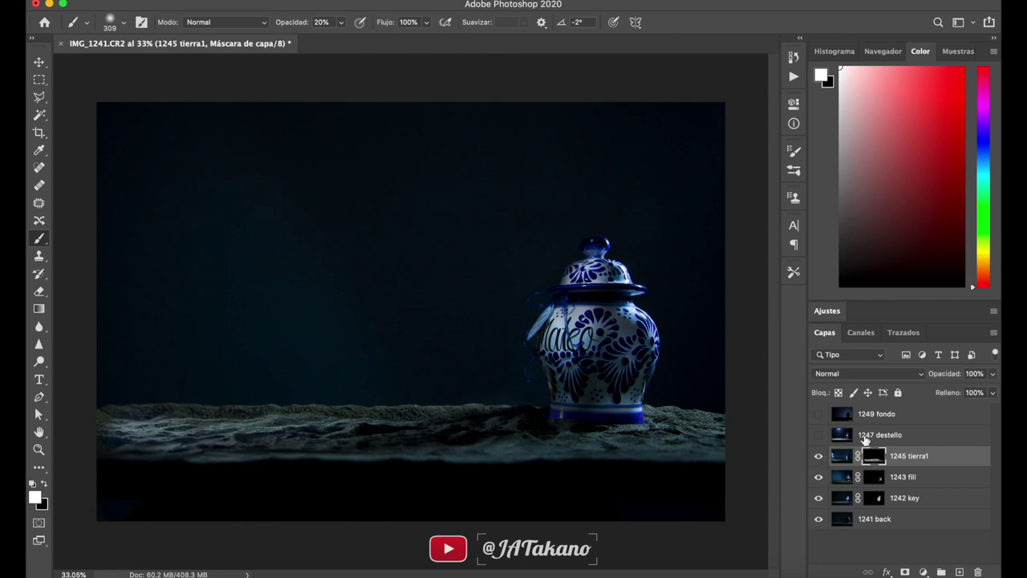
click(865, 438)
click(818, 437)
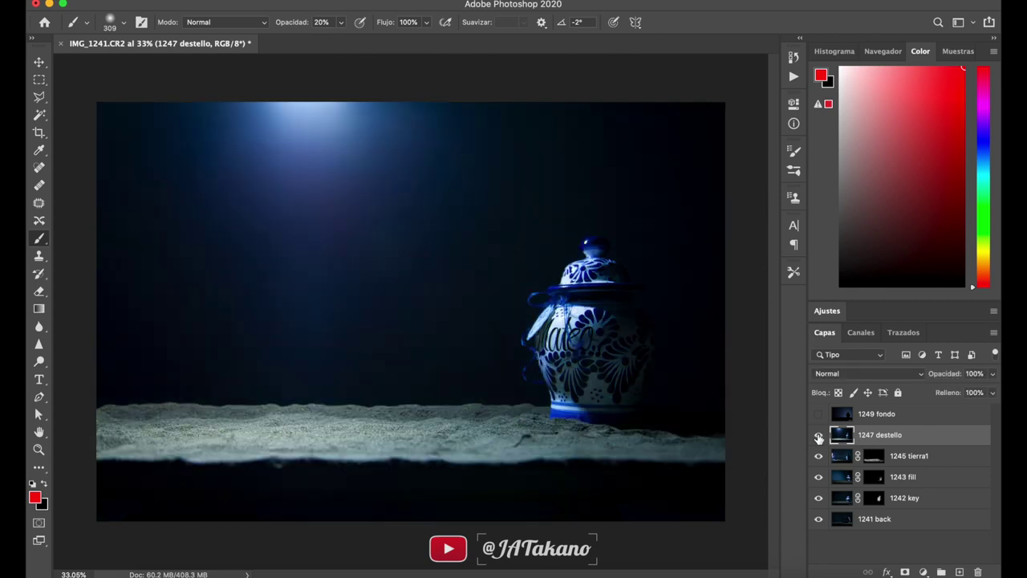
click(818, 437)
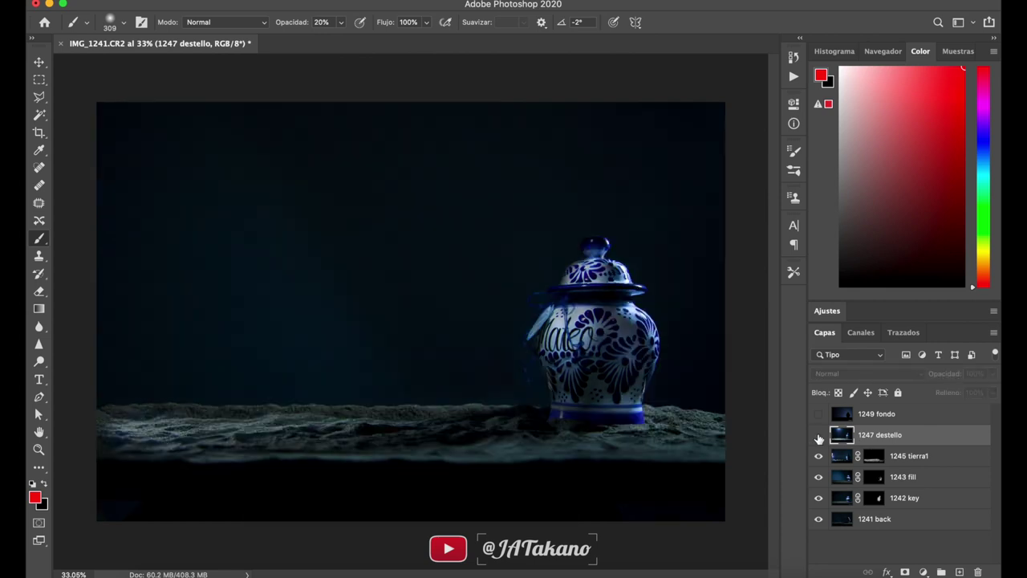
click(818, 437)
click(818, 437)
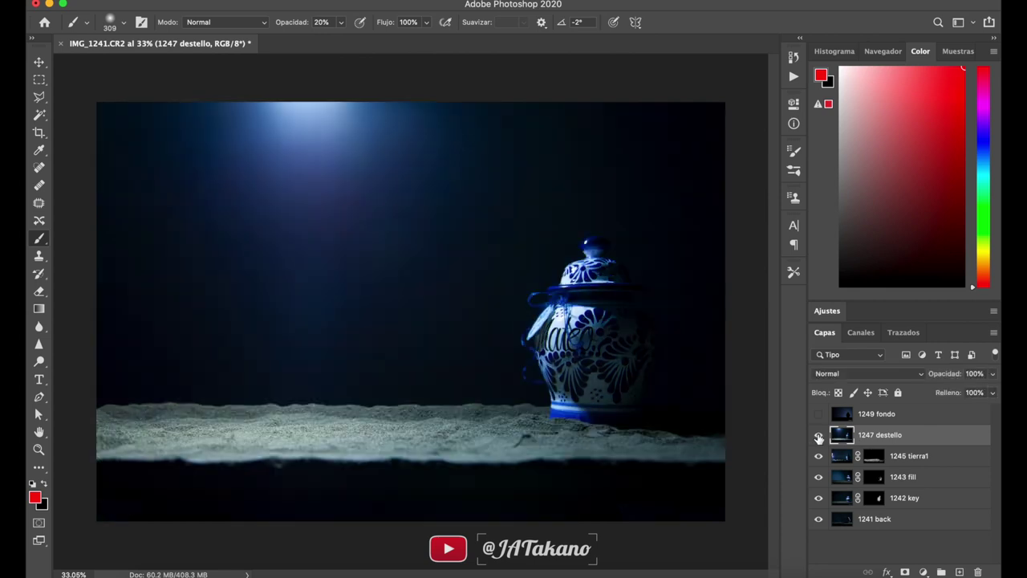
click(818, 437)
click(818, 436)
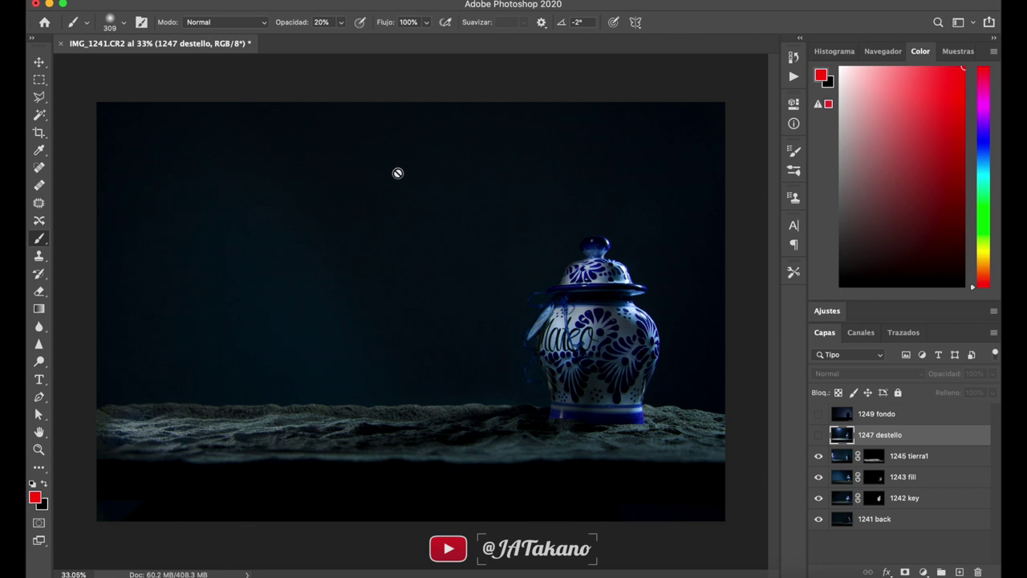
- Set the canvas size to 5300 × 2400 pixels, accepting the crop warning
click(231, 4)
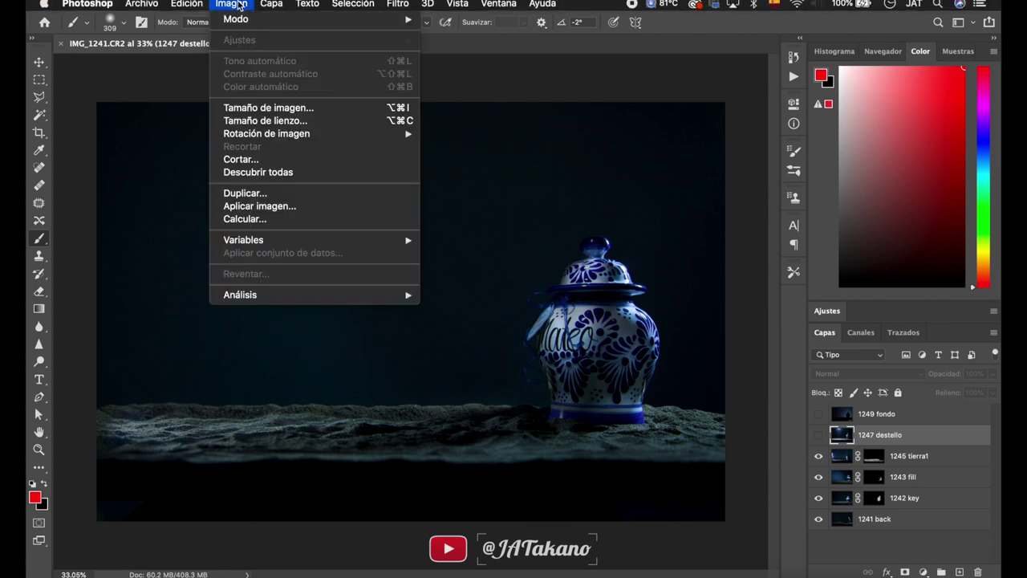
click(273, 122)
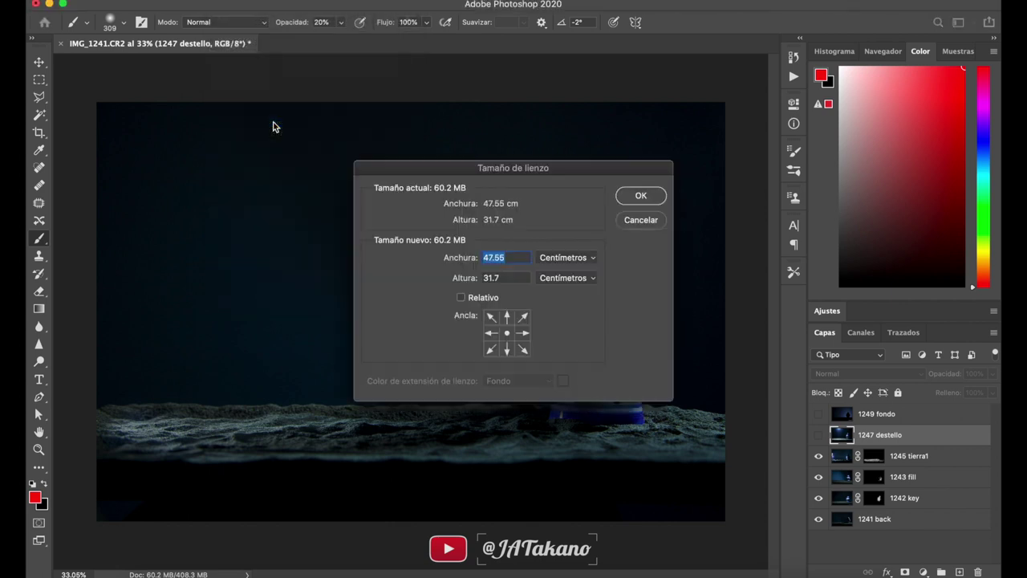
click(576, 260)
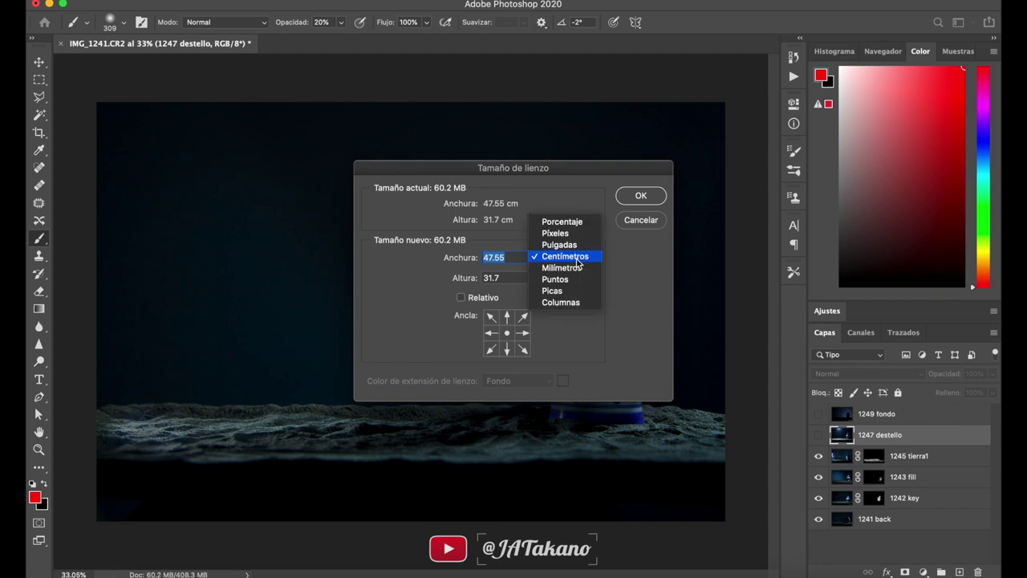
click(568, 238)
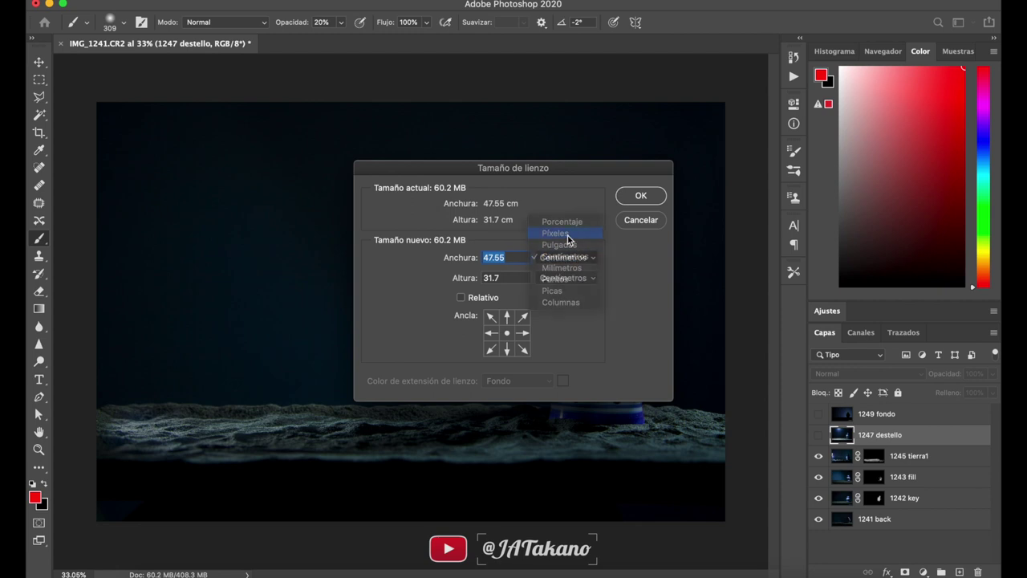
text(5)
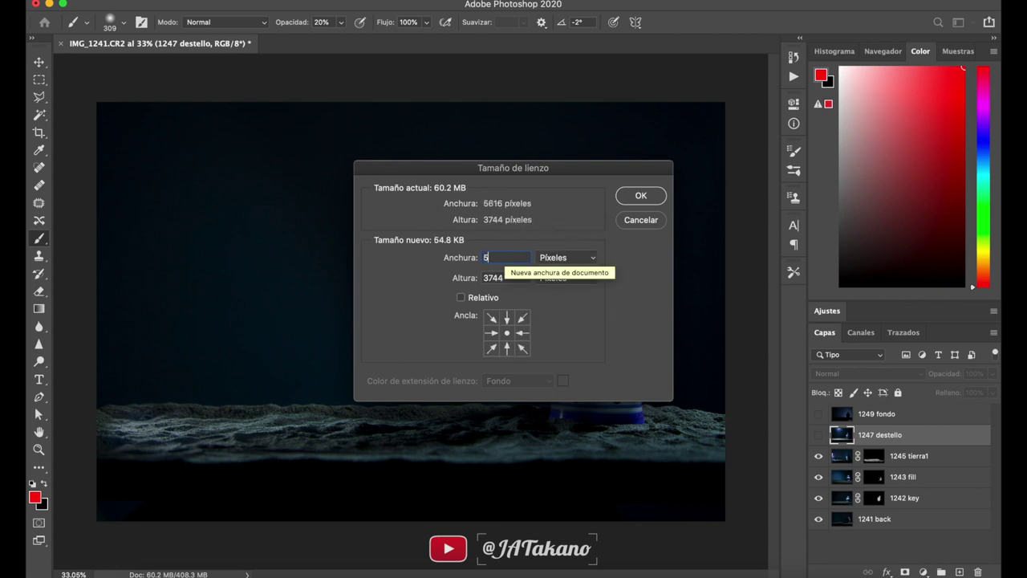
text(300)
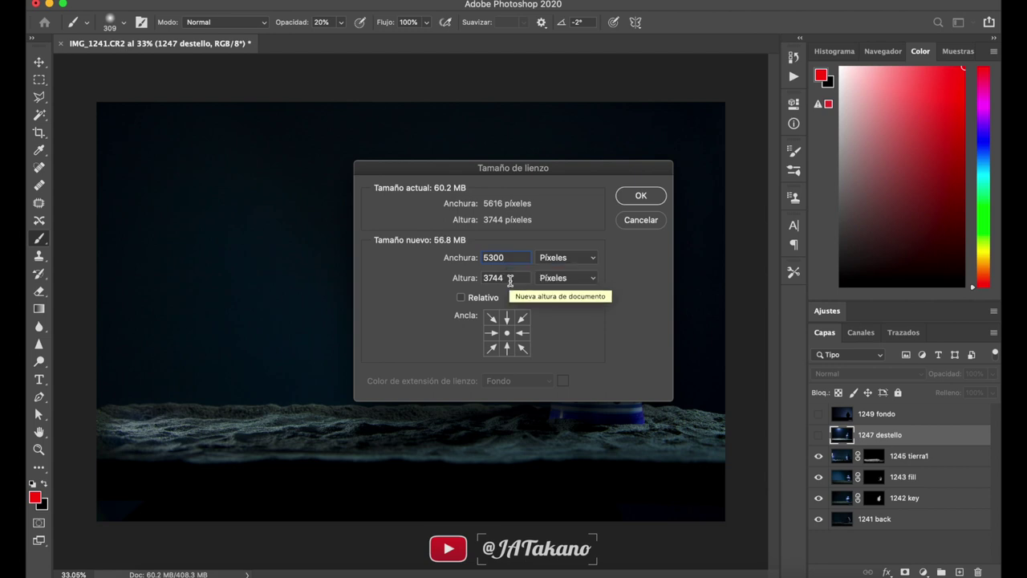
text(24)
text(00)
click(641, 197)
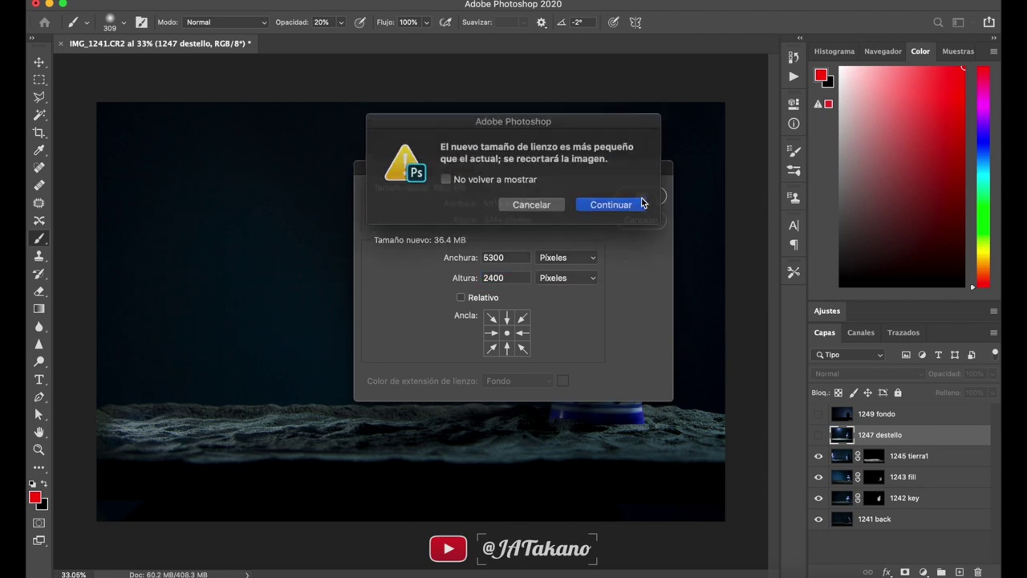
click(599, 204)
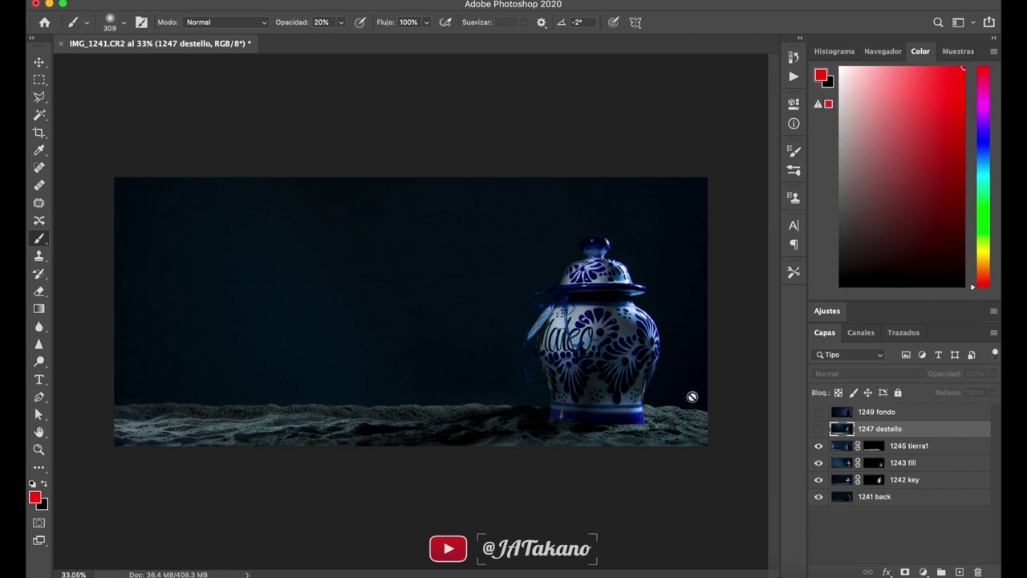
- Select all layers from 1249 fondo to 1241 back and nudge them up three times with the Move tool
click(904, 414)
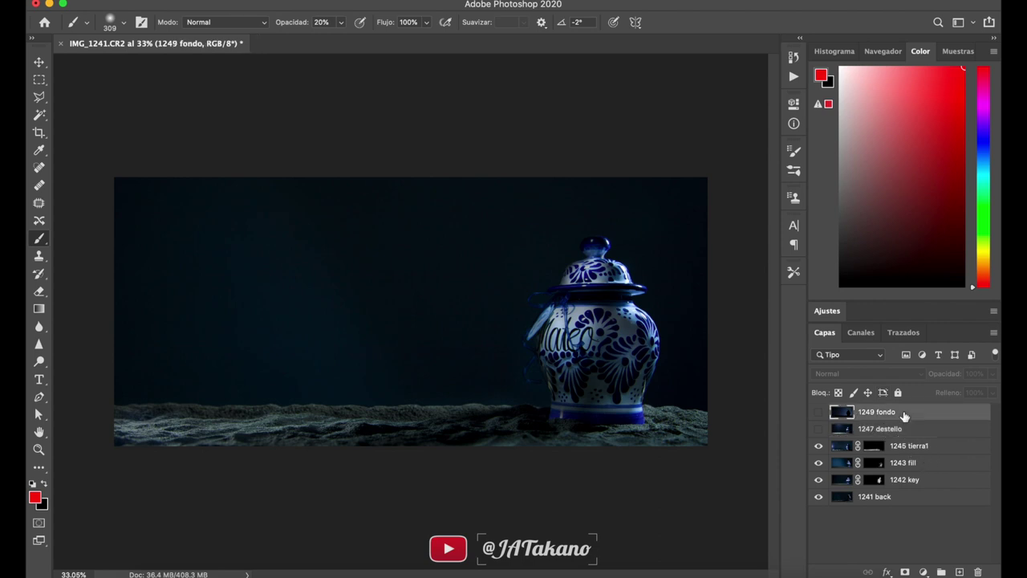
shift+click(899, 496)
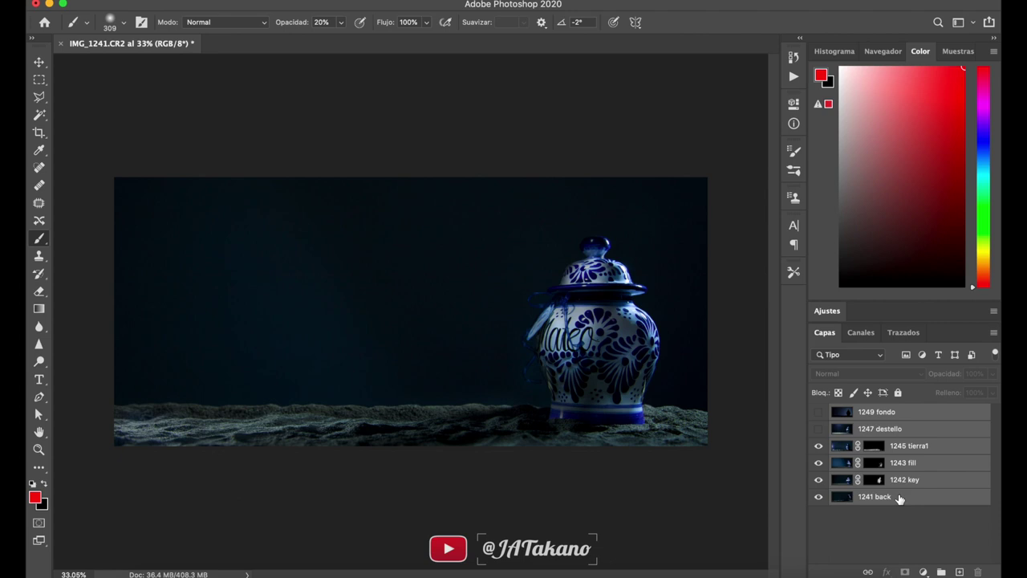
click(913, 414)
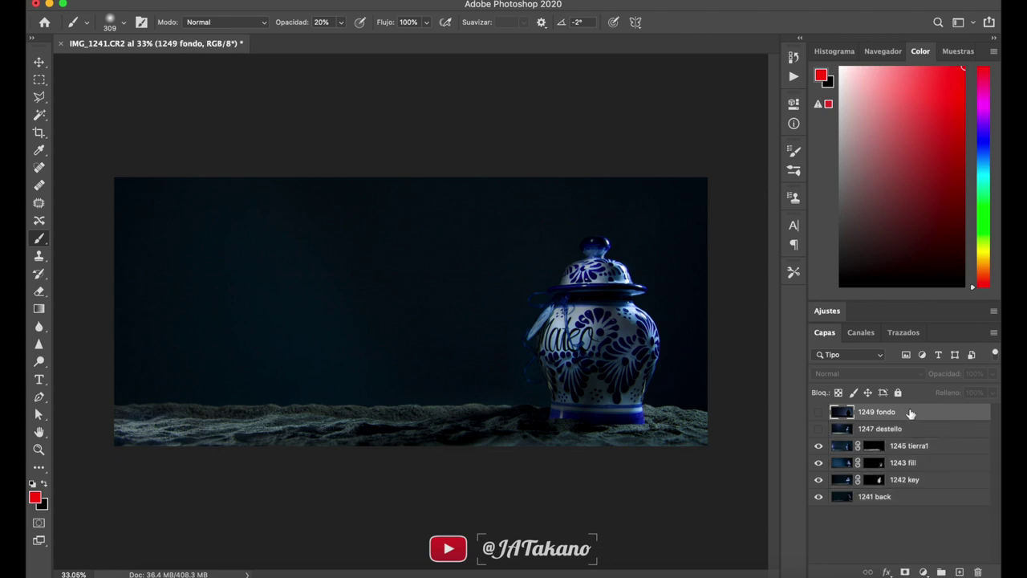
shift+click(907, 498)
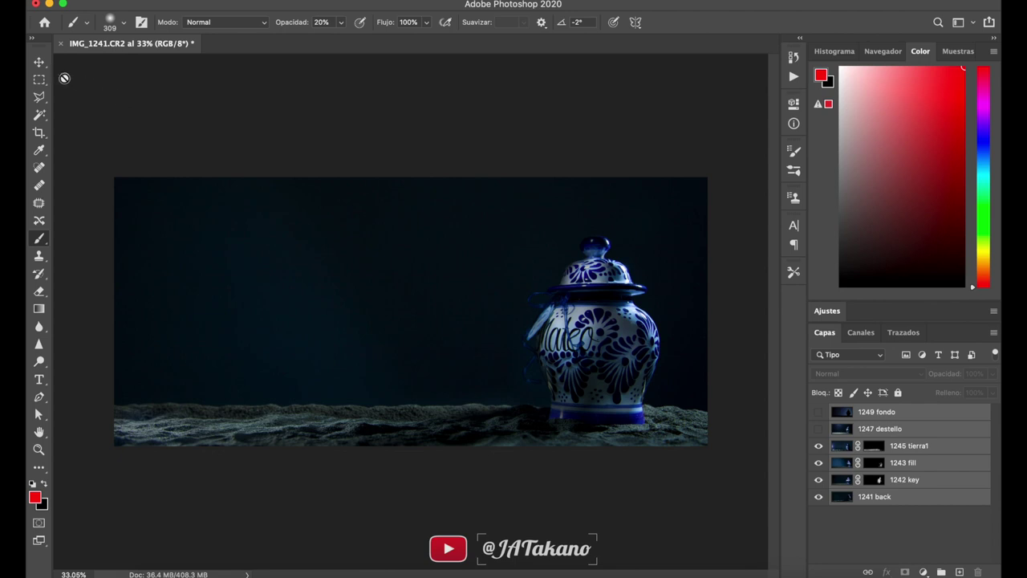
click(39, 64)
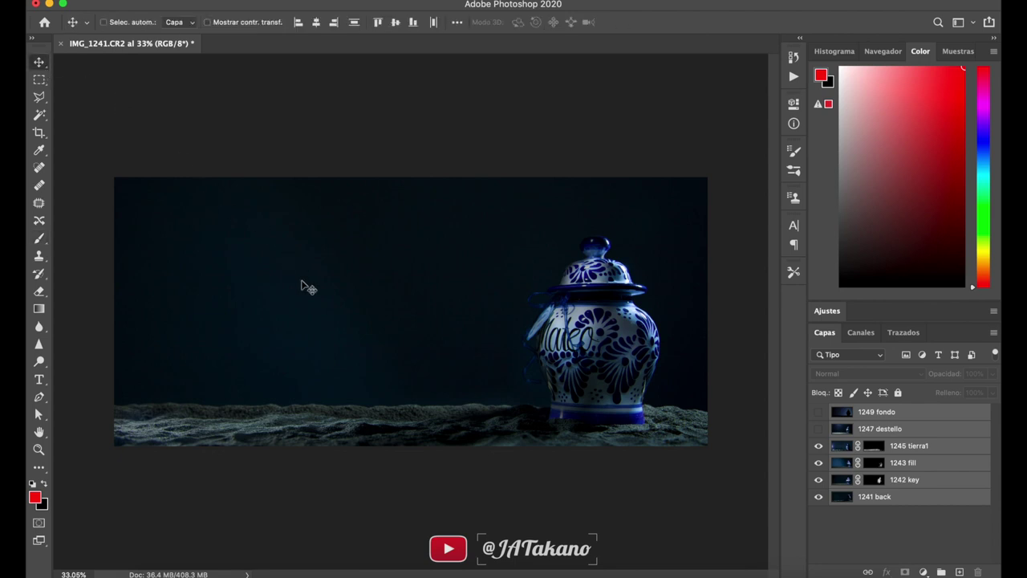
key(Up)
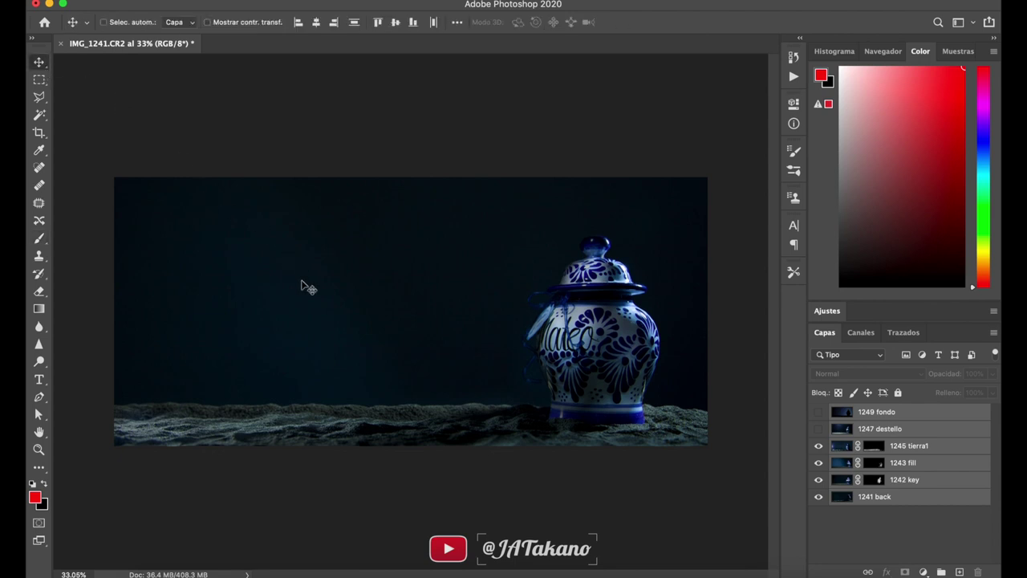
key(Up)
key(Up)
key(Up)
key(Up)
key(Up)
key(Up)
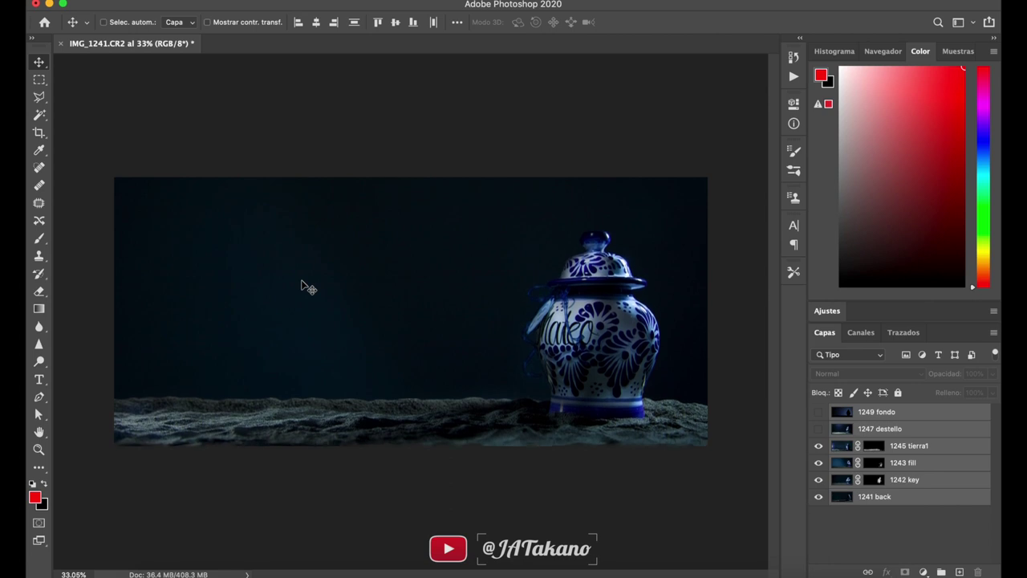
key(Up)
key(Up)
key(Up)
key(Up)
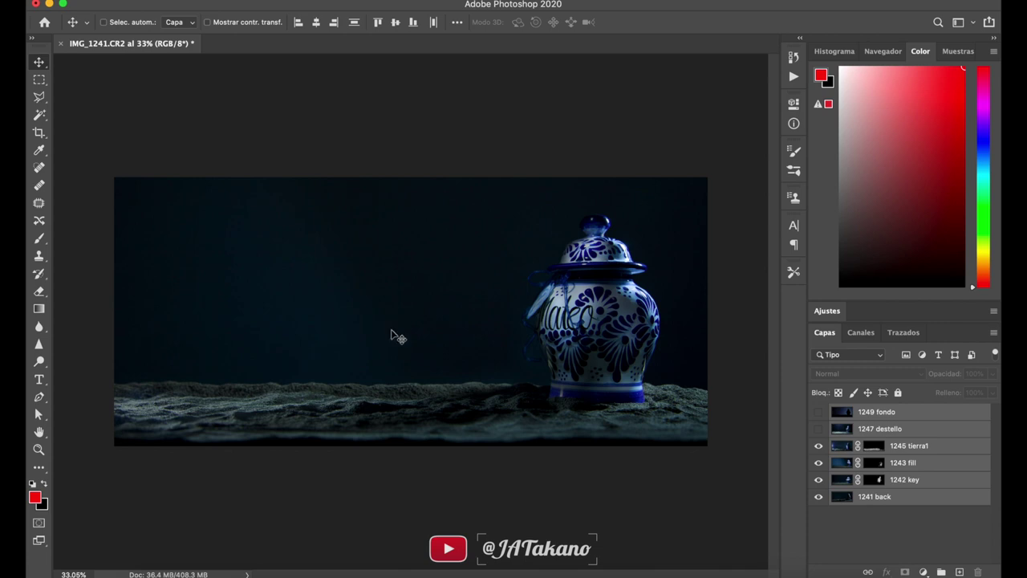
- Show the 1247 destello layer and hide it behind a black layer mask
click(818, 430)
click(818, 430)
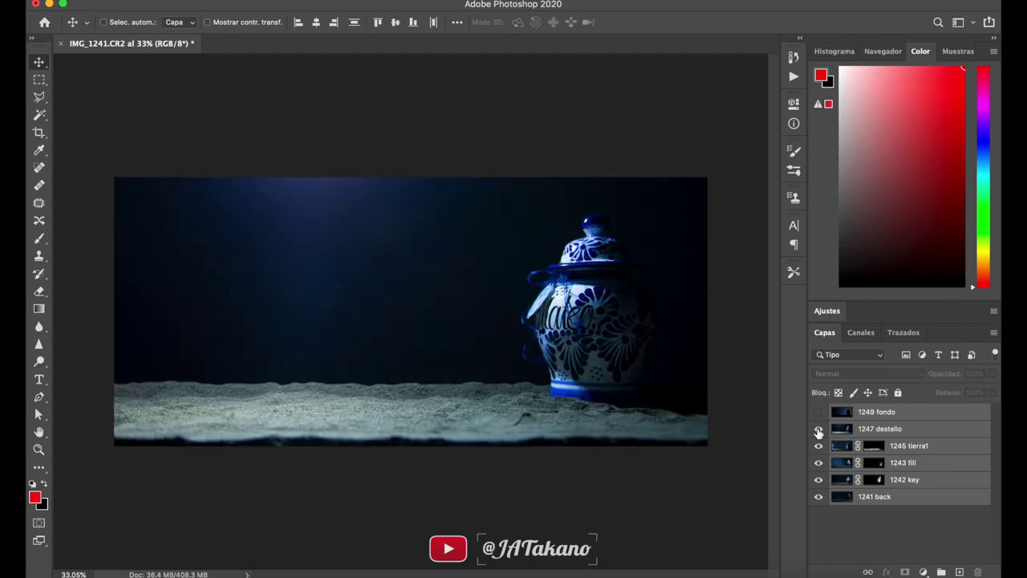
click(874, 434)
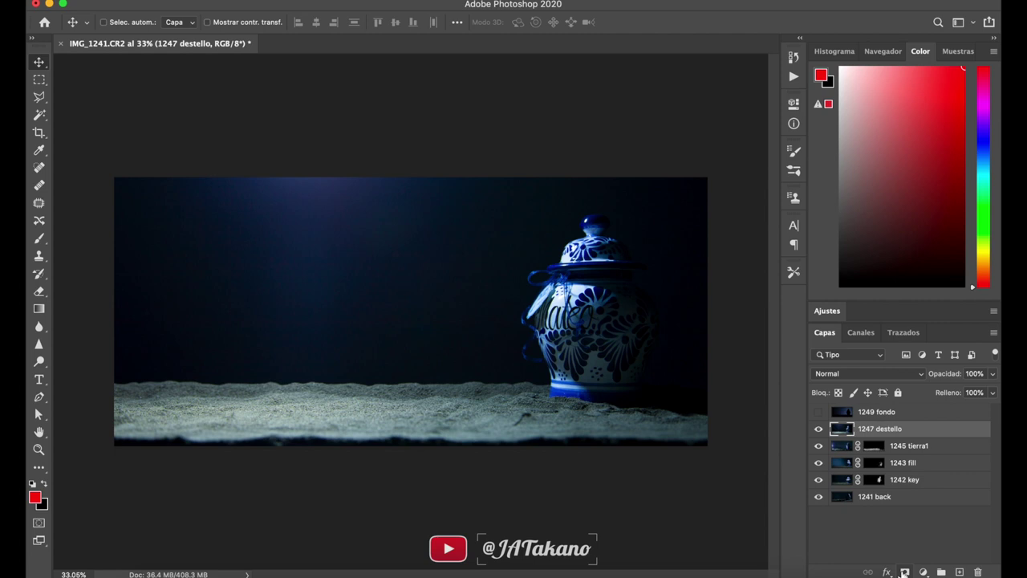
alt+click(904, 572)
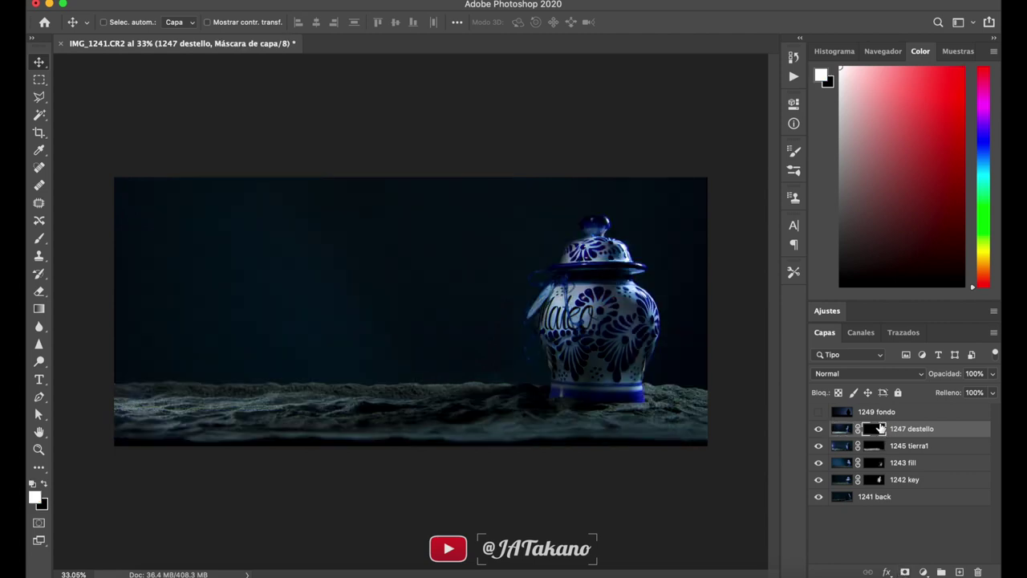
- With an ~861 px brush at 55% opacity, paint white across the top to reveal the blue glow
key(b)
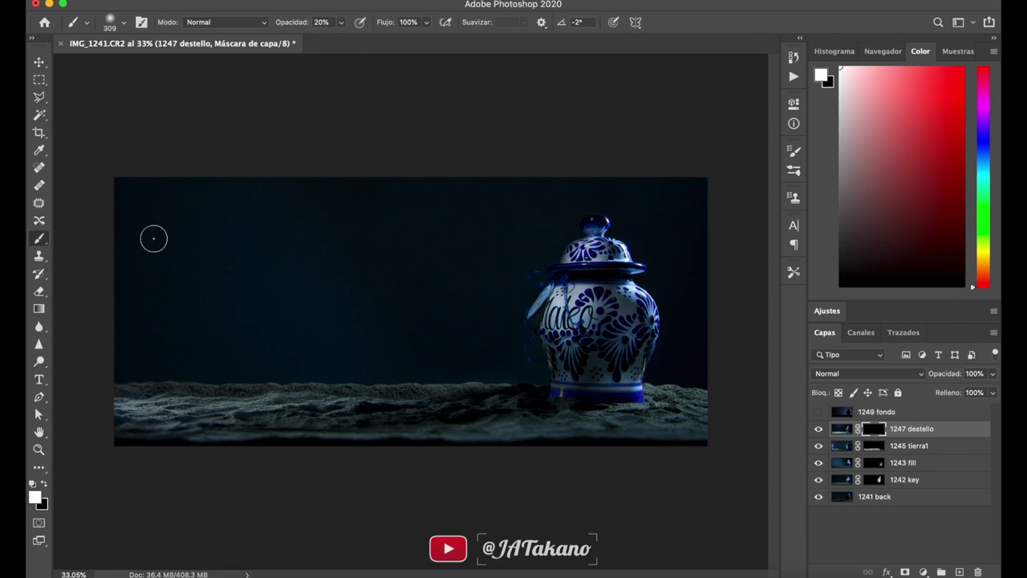
mouse_move(235, 248)
ctrl+alt+mouse_down()
mouse_move(302, 249)
mouse_move(321, 213)
mouse_move(281, 211)
mouse_move(280, 198)
mouse_move(215, 200)
mouse_move(234, 202)
mouse_move(206, 230)
mouse_move(216, 232)
mouse_move(329, 199)
mouse_move(202, 201)
mouse_move(185, 218)
mouse_move(211, 236)
mouse_move(298, 236)
mouse_move(270, 268)
mouse_move(287, 282)
mouse_move(358, 238)
mouse_move(256, 245)
mouse_move(187, 214)
mouse_move(222, 227)
mouse_move(243, 215)
mouse_move(329, 220)
mouse_move(328, 241)
mouse_move(216, 263)
mouse_move(355, 251)
mouse_move(305, 218)
ctrl+alt+mouse_up()
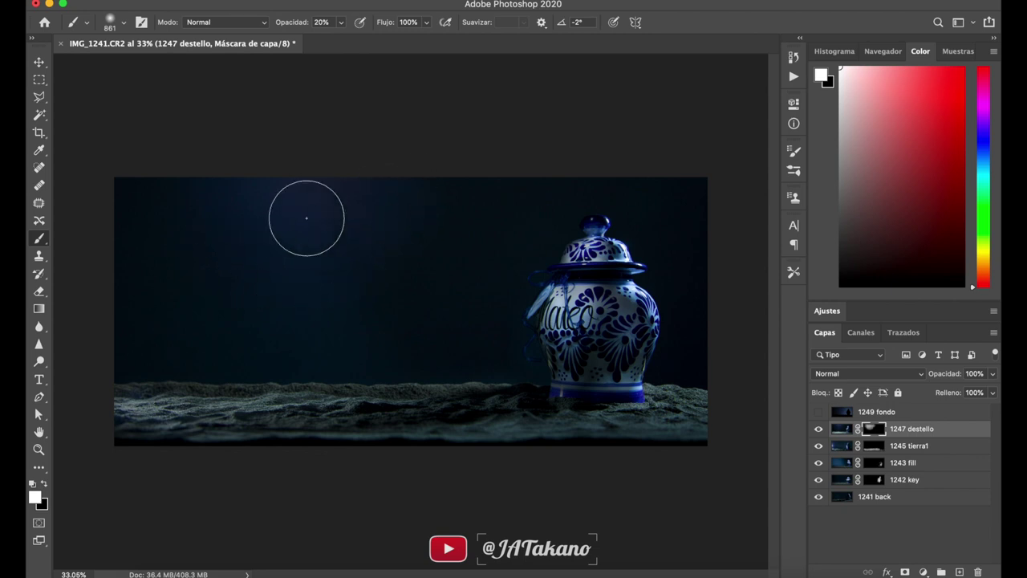
click(340, 23)
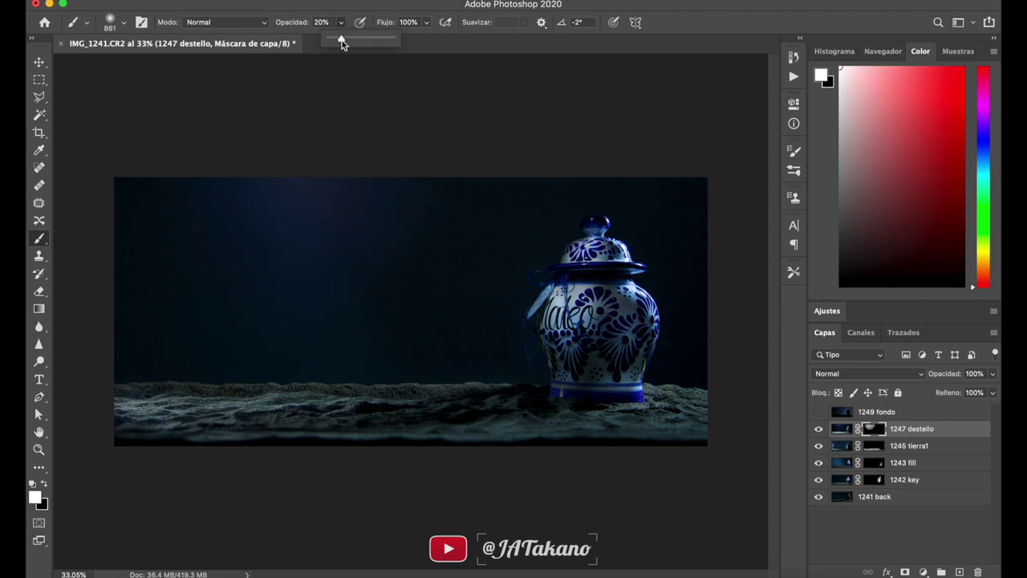
drag(363, 41, 364, 42)
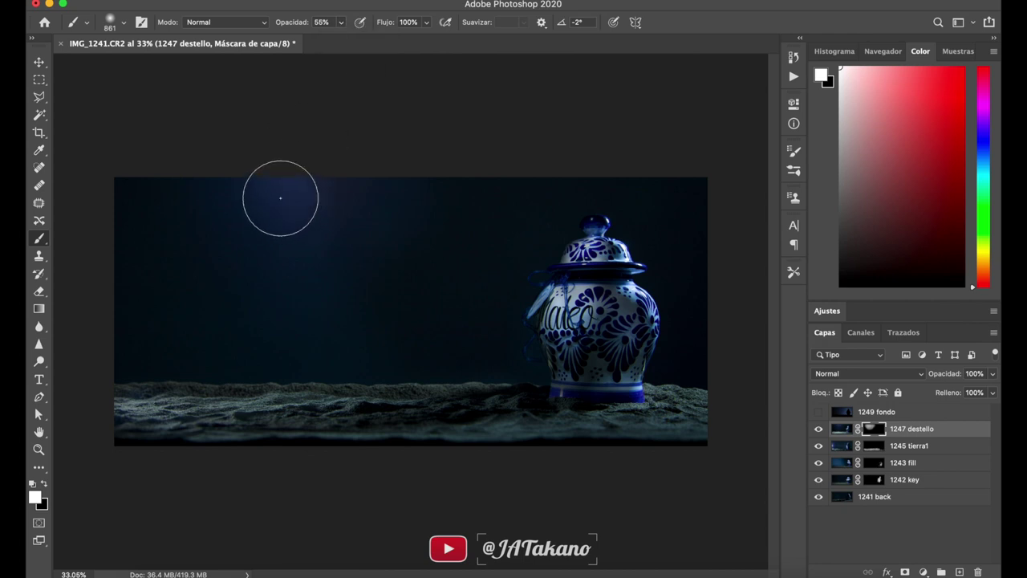
mouse_move(241, 261)
mouse_down()
mouse_move(332, 197)
mouse_move(348, 232)
mouse_move(378, 185)
mouse_move(346, 258)
mouse_move(211, 220)
mouse_move(302, 289)
mouse_move(389, 203)
mouse_move(329, 291)
mouse_move(204, 211)
mouse_move(248, 304)
mouse_move(398, 241)
mouse_move(431, 209)
mouse_move(314, 300)
mouse_move(201, 226)
mouse_move(335, 298)
mouse_move(426, 183)
mouse_move(197, 214)
mouse_move(226, 272)
mouse_move(366, 270)
mouse_move(450, 174)
mouse_move(286, 282)
mouse_move(211, 137)
mouse_up()
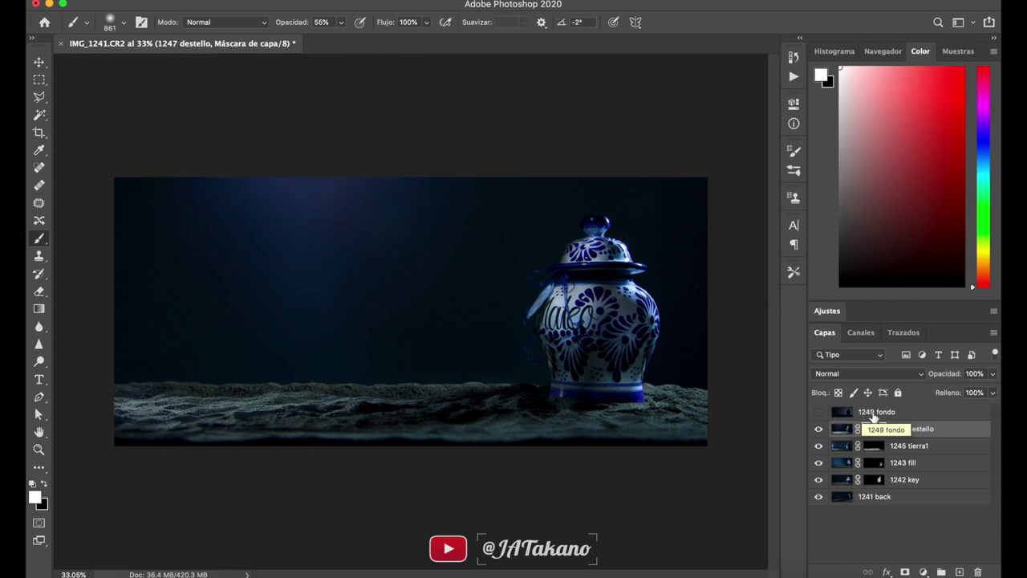
- Show the 1249 fondo layer, compare it on and off, and give it a black hiding mask
click(874, 415)
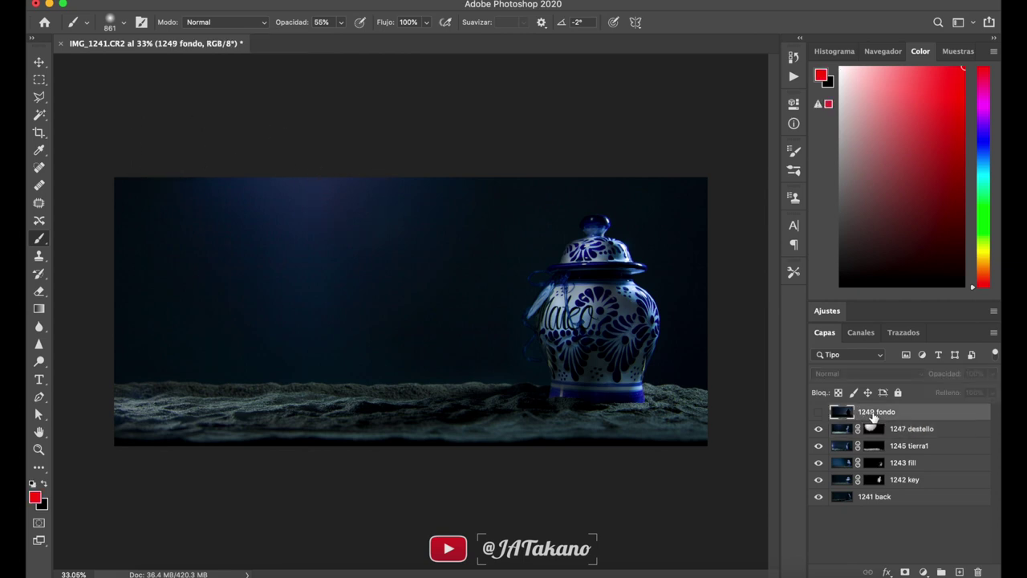
click(818, 413)
click(817, 416)
click(818, 415)
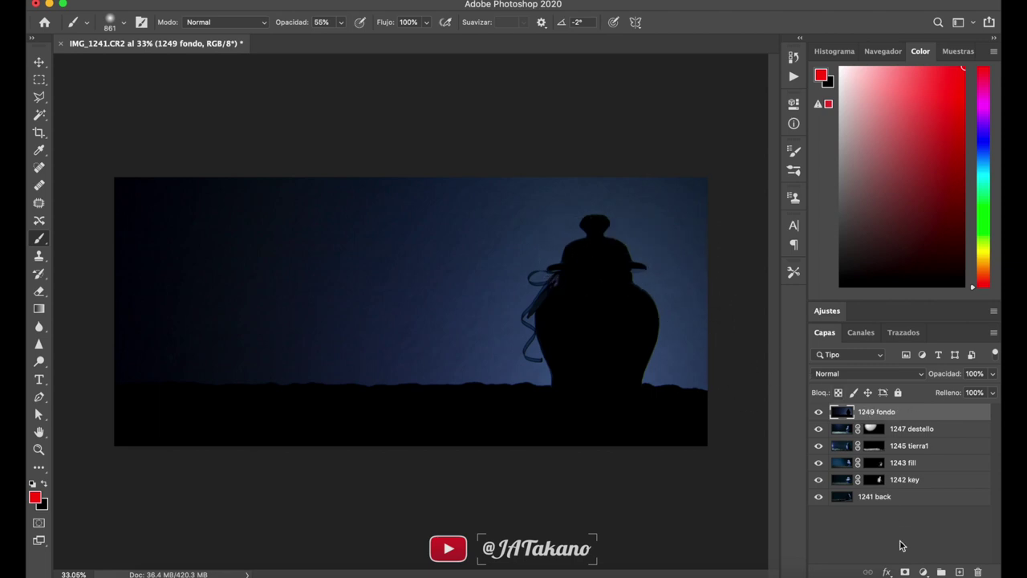
alt+click(905, 571)
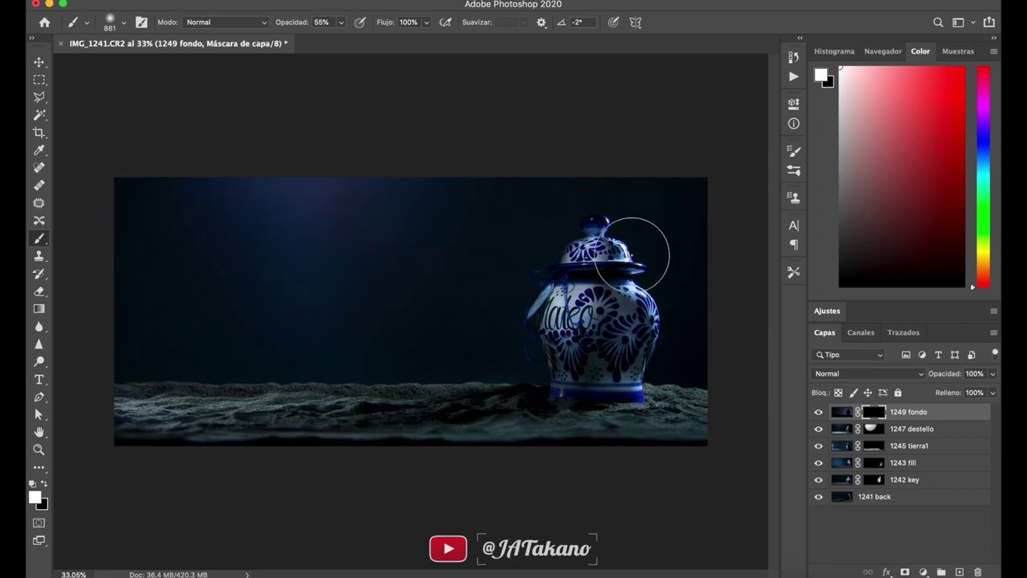
- Paint blue light behind the vase's lid and down its right side, comparing with the layer toggled
mouse_move(632, 254)
mouse_down()
mouse_move(633, 236)
mouse_move(615, 222)
mouse_move(658, 280)
mouse_move(664, 348)
mouse_move(653, 367)
mouse_move(637, 248)
mouse_move(594, 231)
mouse_move(534, 316)
mouse_move(527, 355)
mouse_move(532, 333)
mouse_up()
mouse_move(611, 266)
mouse_down()
mouse_move(598, 325)
mouse_move(556, 348)
mouse_move(608, 267)
mouse_move(619, 271)
mouse_up()
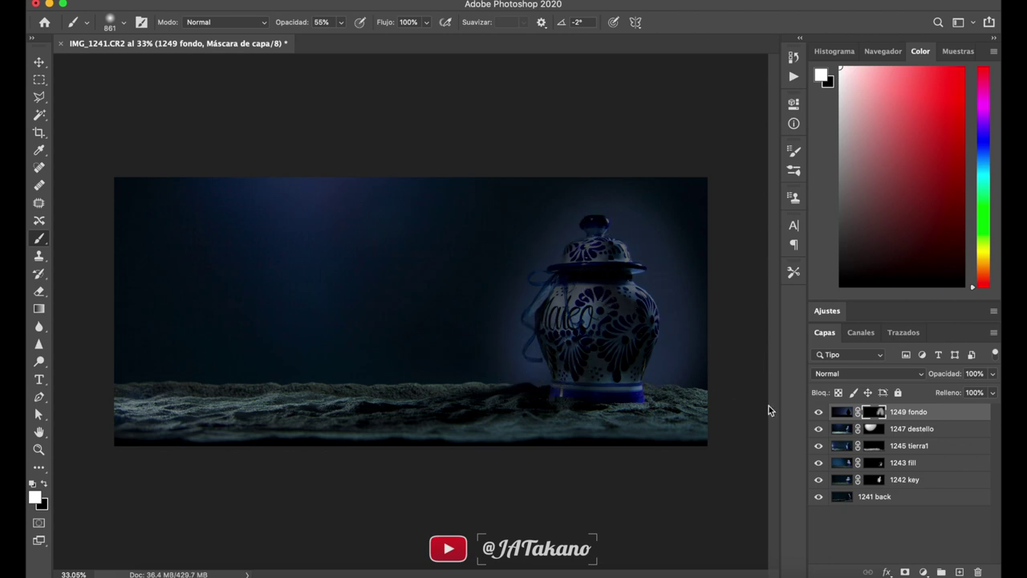
click(818, 413)
click(818, 412)
click(817, 412)
click(818, 412)
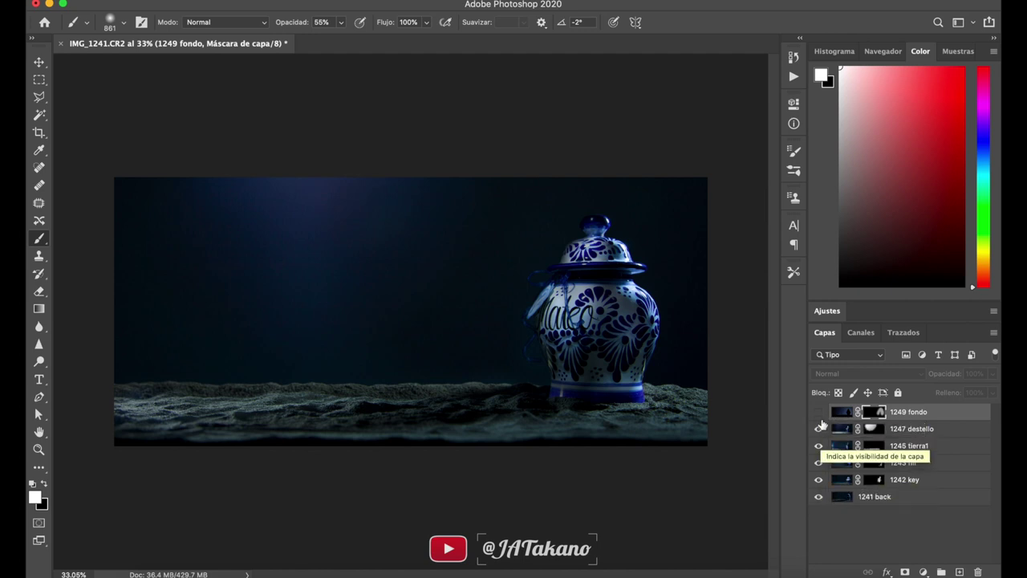
click(818, 412)
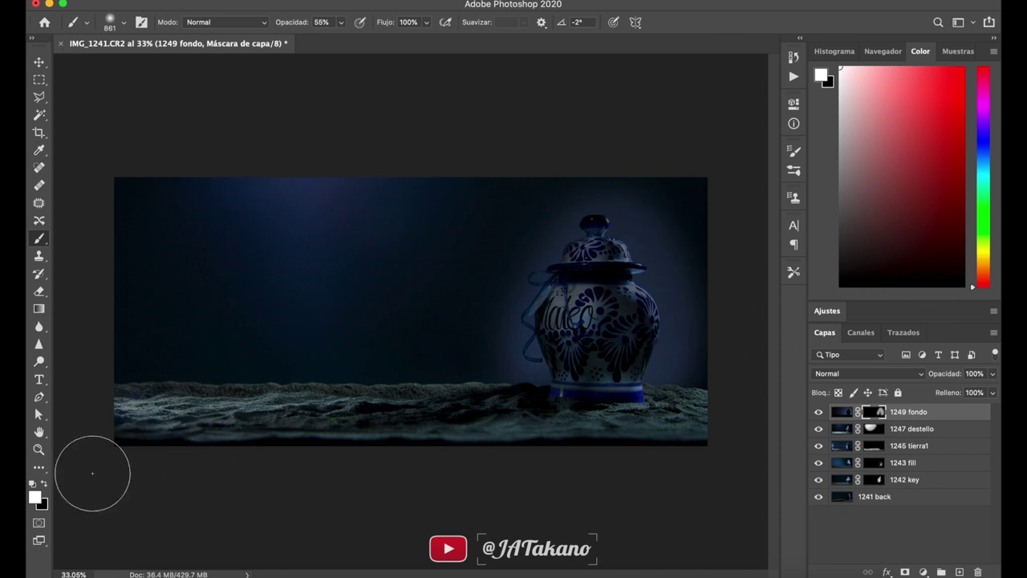
- With a smaller black brush, remove the blue cast from the vase's front, lower body and lid knob
click(46, 485)
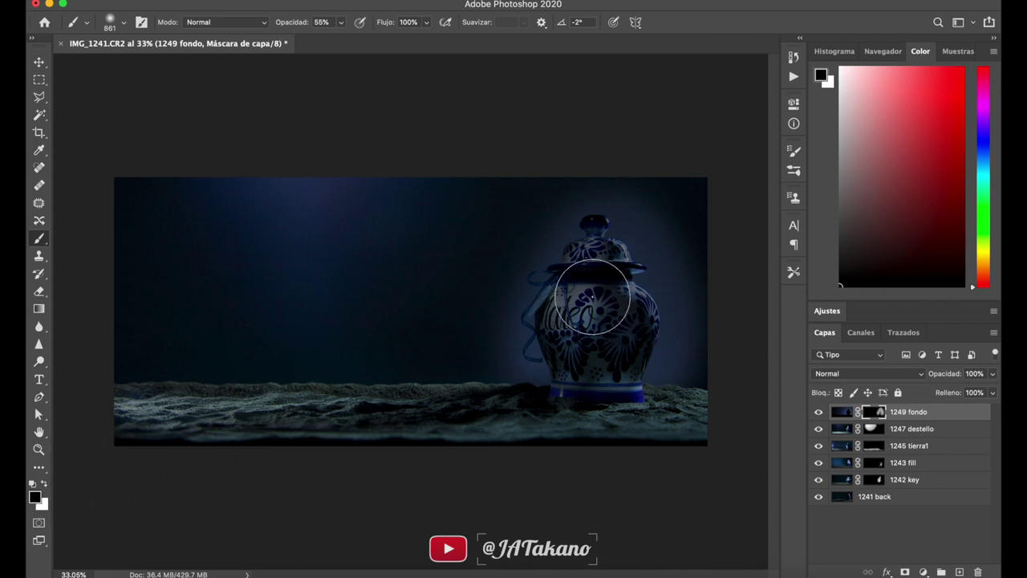
mouse_move(592, 298)
mouse_down()
mouse_move(517, 305)
mouse_move(560, 305)
mouse_move(550, 341)
mouse_move(561, 367)
mouse_up()
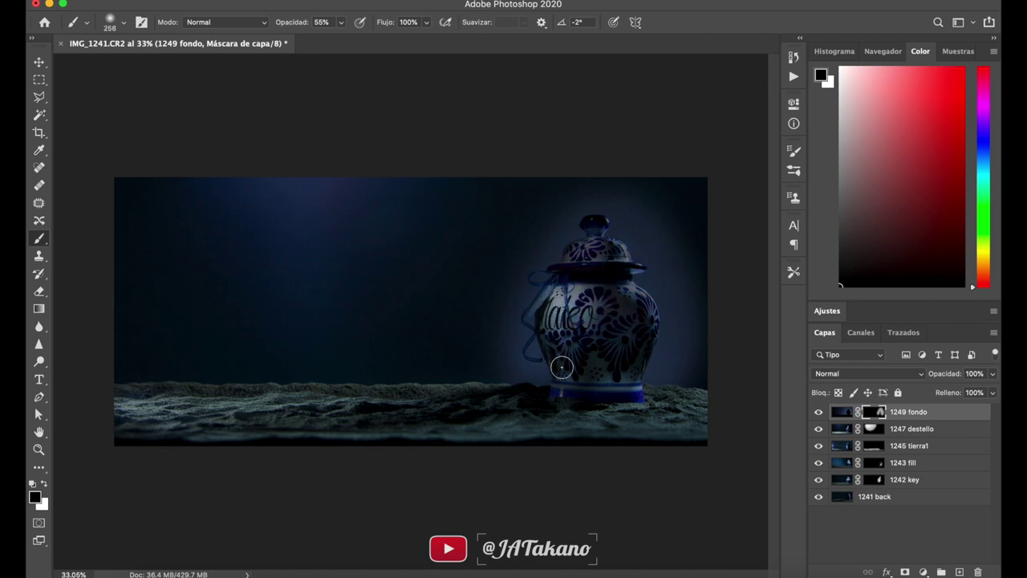
mouse_move(560, 331)
mouse_down()
mouse_move(594, 291)
mouse_move(577, 259)
mouse_move(593, 249)
mouse_move(618, 255)
mouse_move(623, 285)
mouse_move(645, 309)
mouse_move(631, 363)
mouse_move(639, 321)
mouse_move(621, 291)
mouse_move(604, 291)
mouse_up()
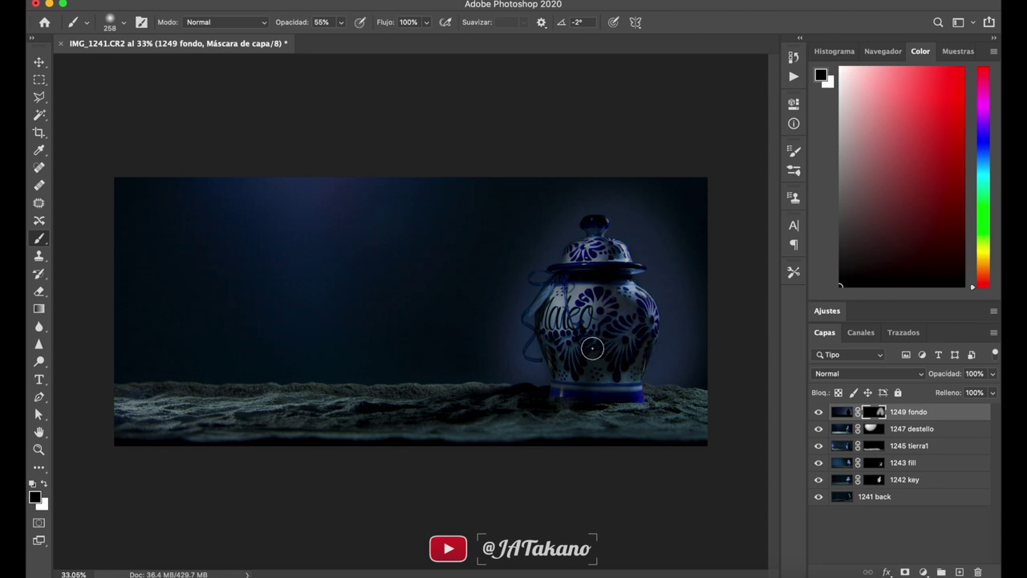
mouse_move(593, 348)
mouse_down()
mouse_move(559, 355)
mouse_move(571, 383)
mouse_up()
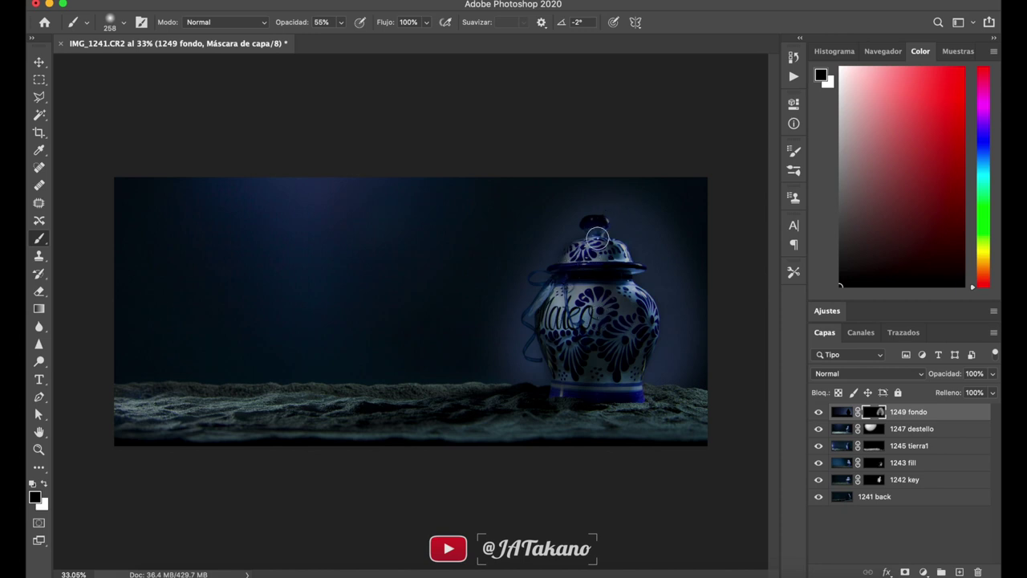
drag(595, 226, 597, 252)
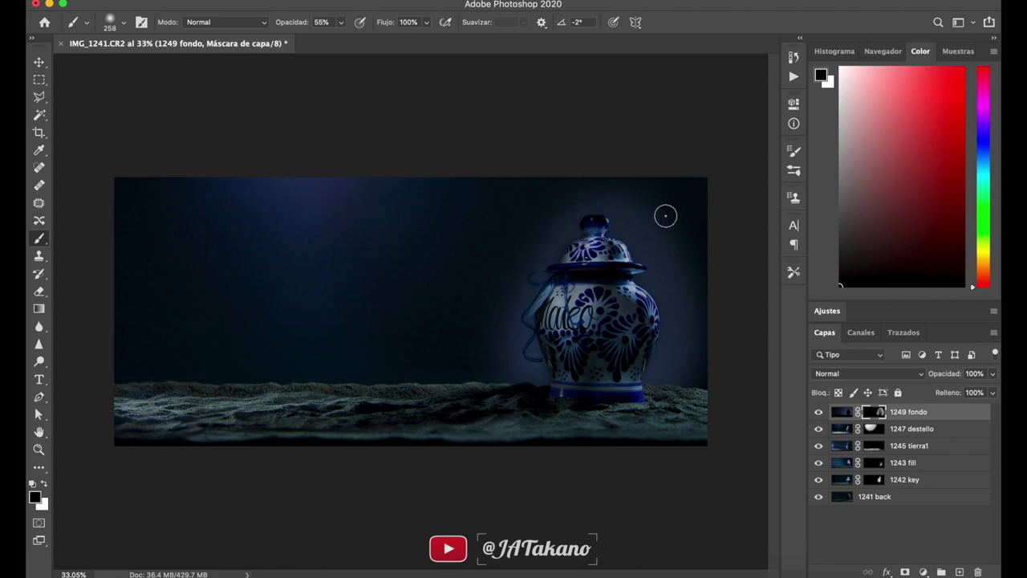
- Zoom in and set the brush to about 974 px at 20% opacity
scroll(665, 215, up, 1)
scroll(665, 215, up, 2)
scroll(665, 214, up, 2)
scroll(665, 215, up, 2)
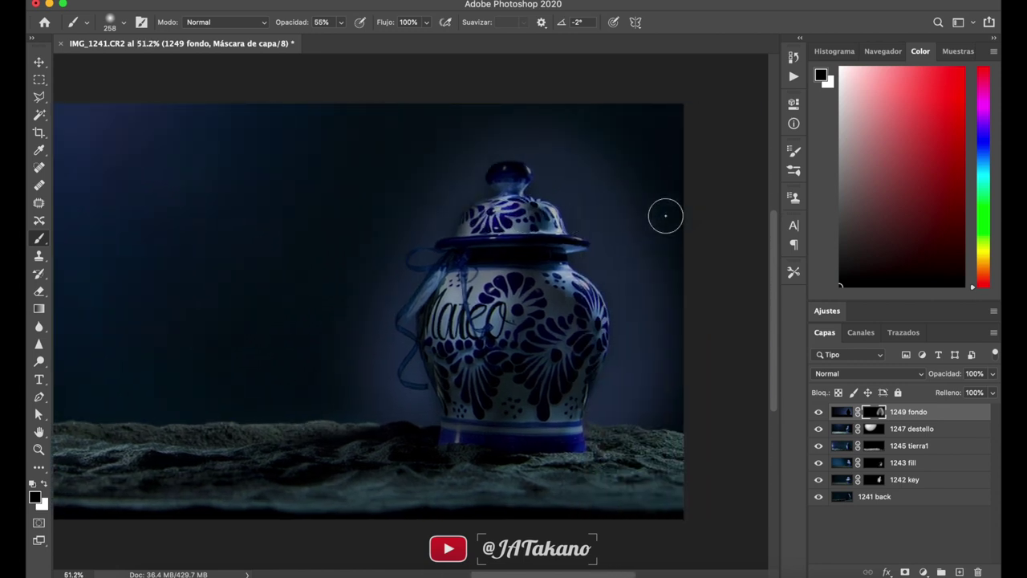
scroll(658, 215, up, 1)
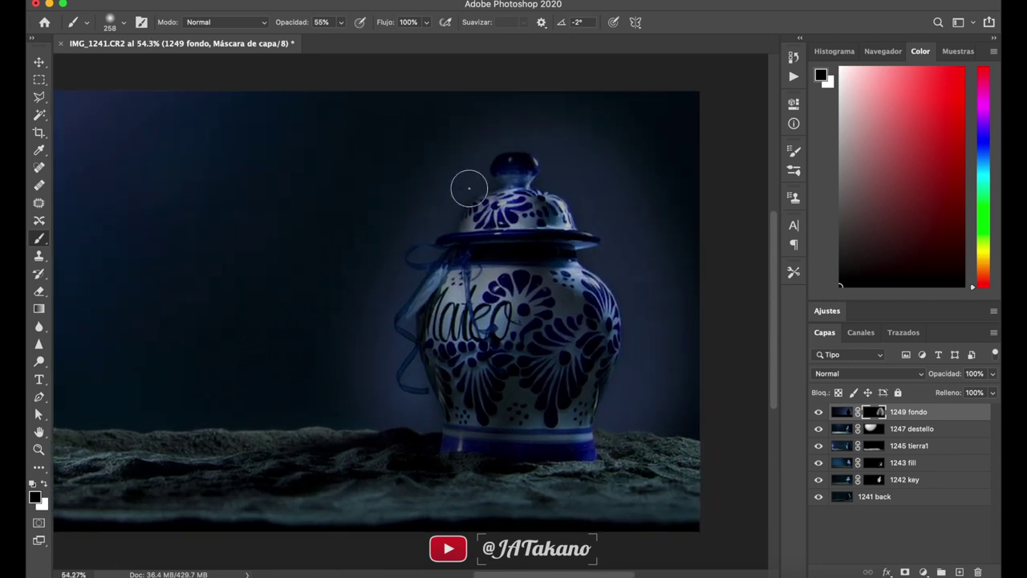
drag(469, 188, 556, 188)
text(20)
key(Return)
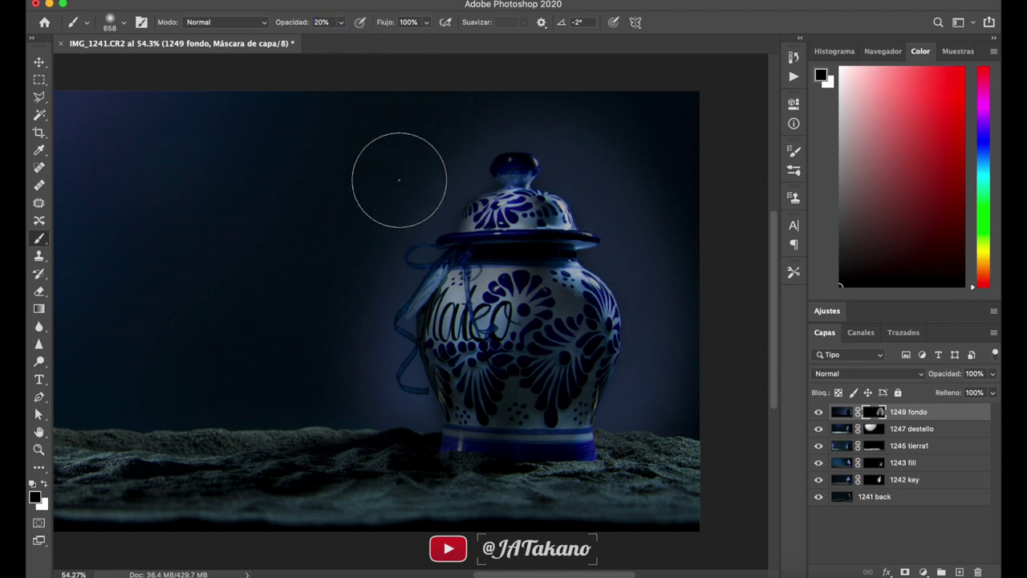
drag(434, 174, 502, 175)
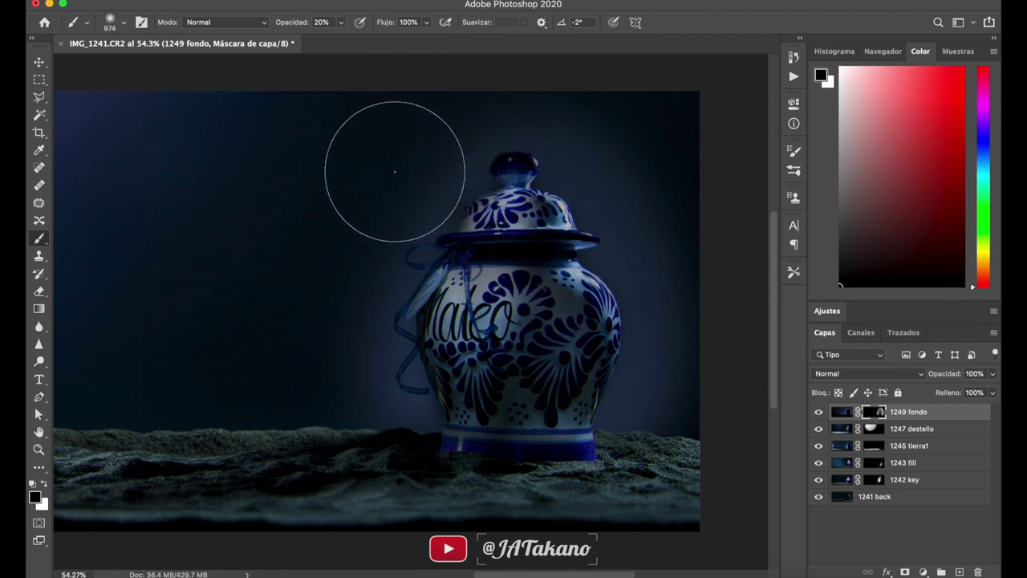
- Paint white light onto the background left of the vase's base, then return to black
key(x)
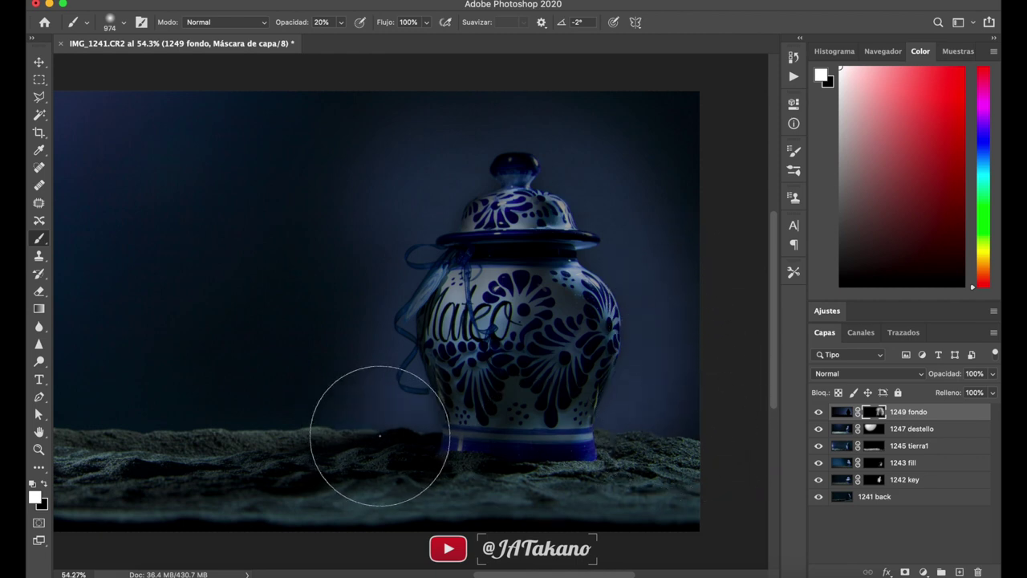
drag(374, 431, 310, 413)
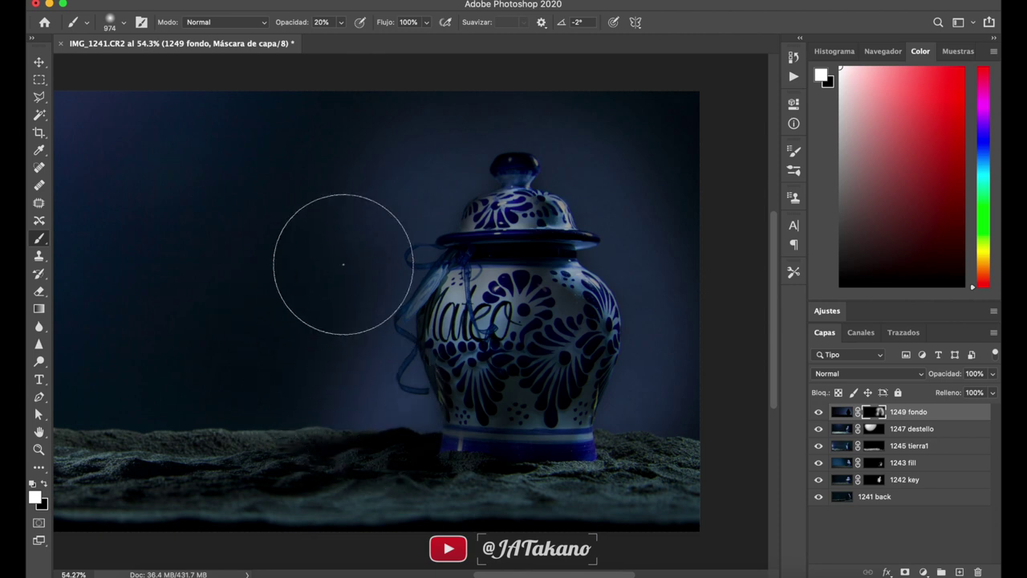
key(x)
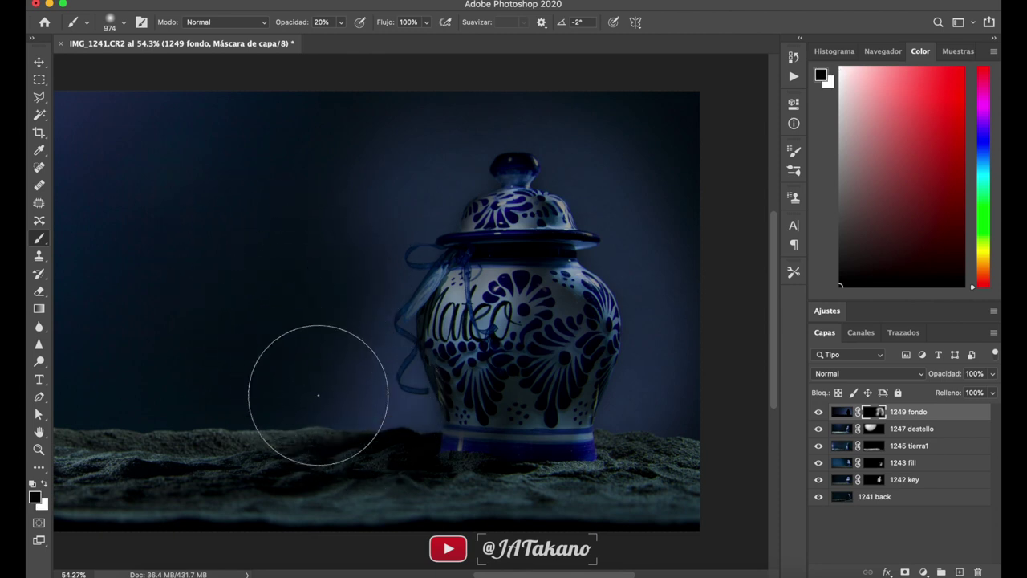
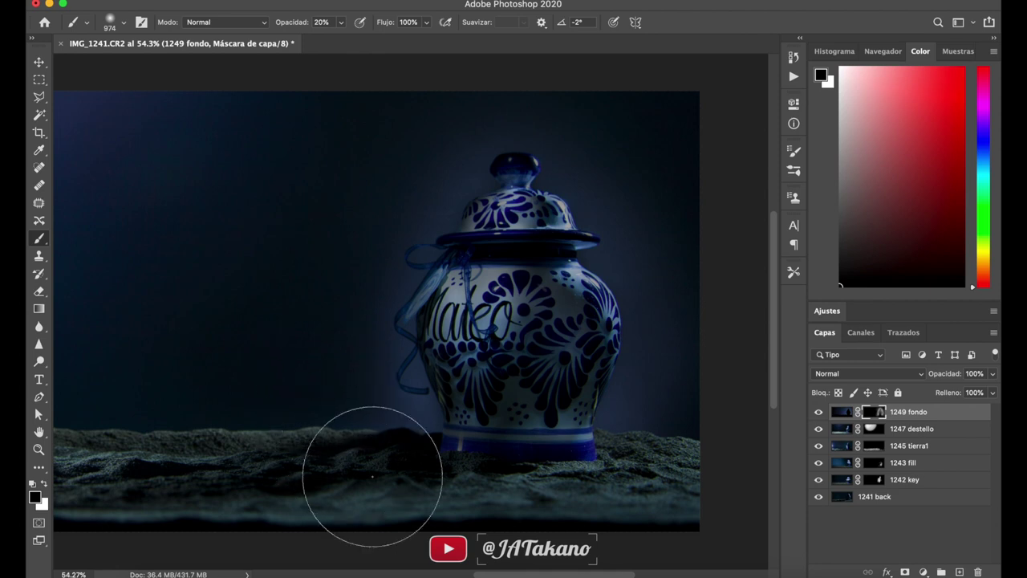
- Lower the 1249 fondo layer's opacity from 40% to about 36% to dim the blue glow
click(840, 412)
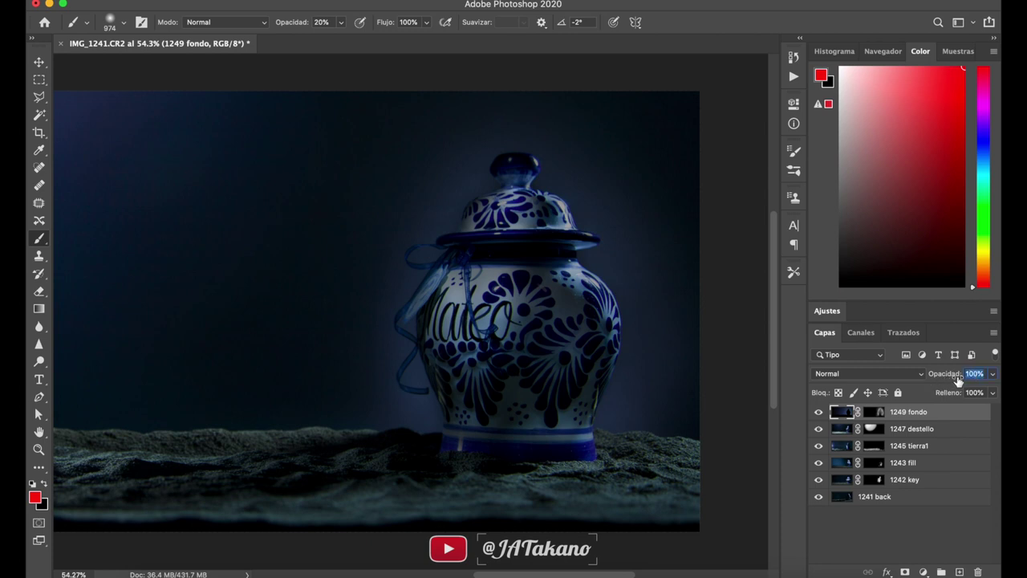
text(4)
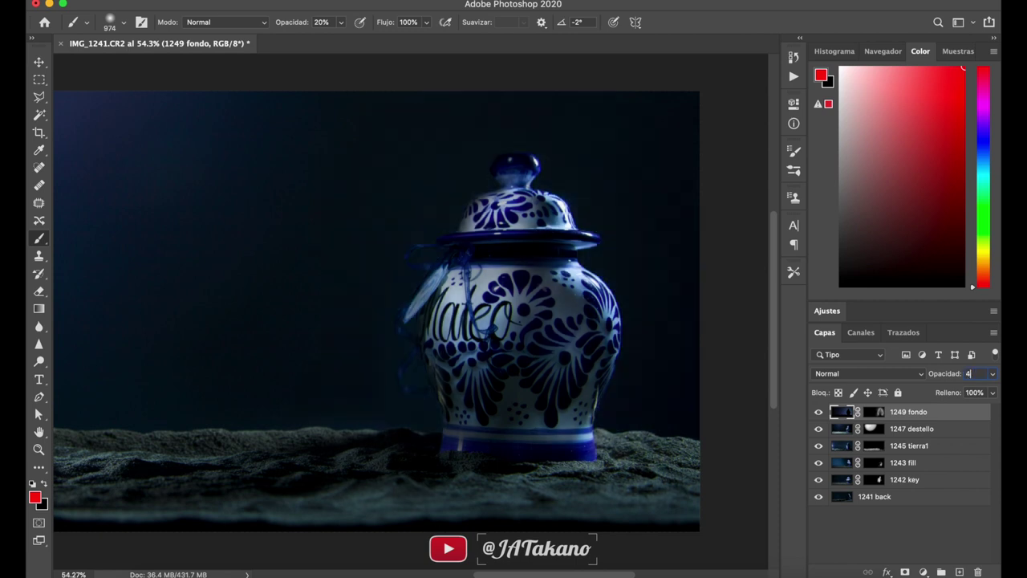
text(0)
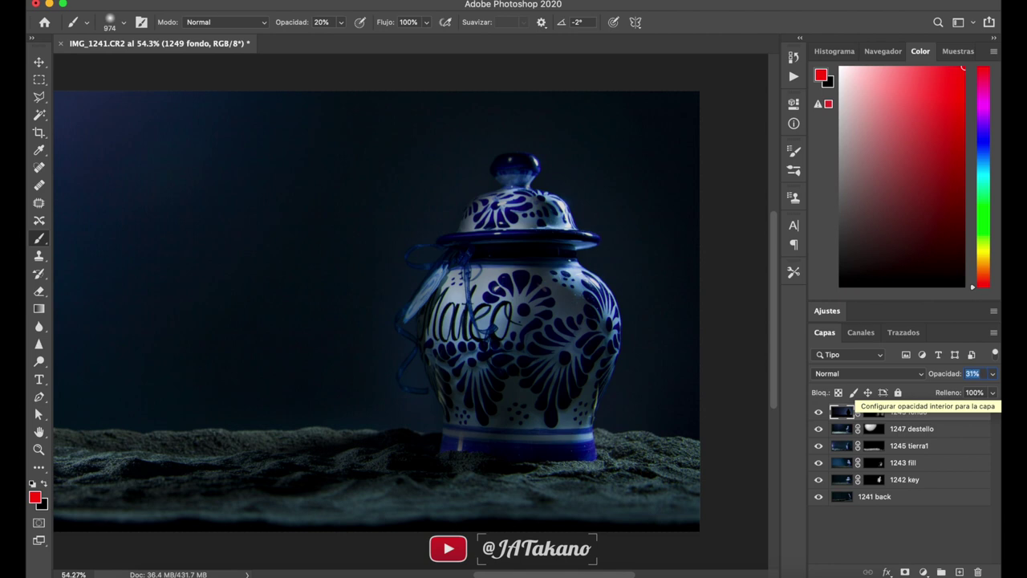
key(Down)
key(Down)
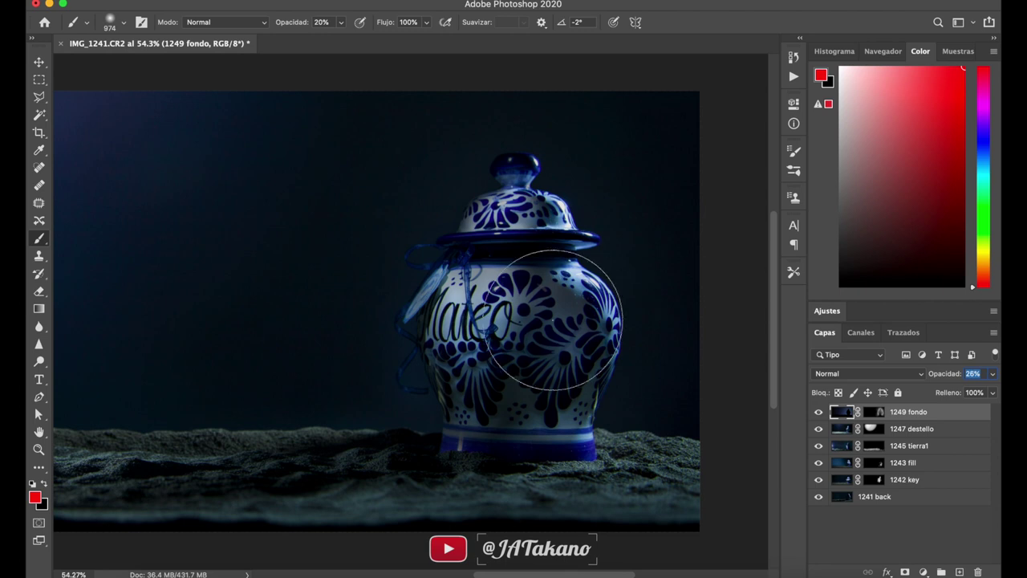
scroll(473, 401, down, 2)
scroll(486, 401, down, 2)
scroll(486, 401, down, 1)
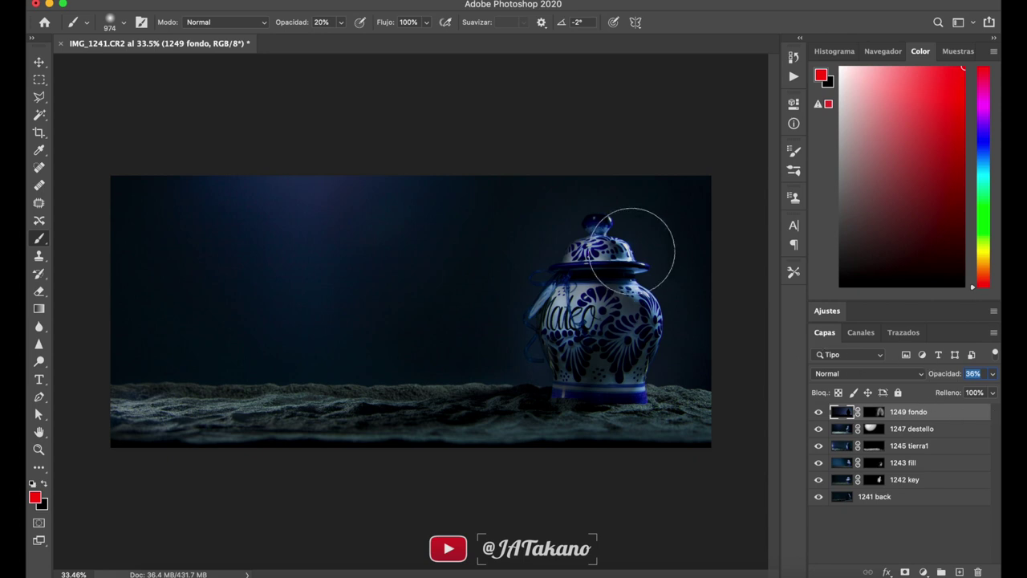
scroll(632, 250, up, 2)
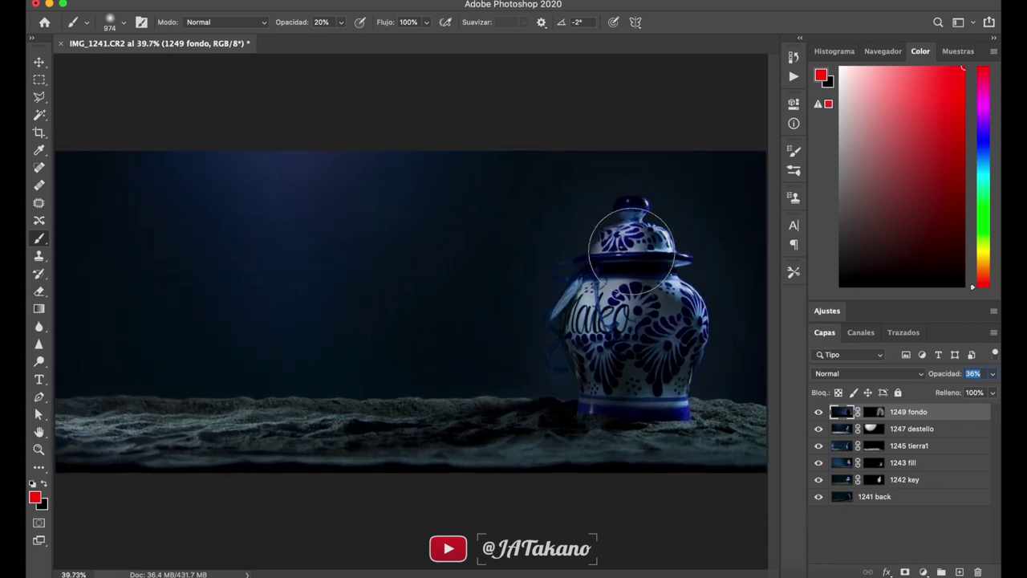
scroll(631, 250, down, 1)
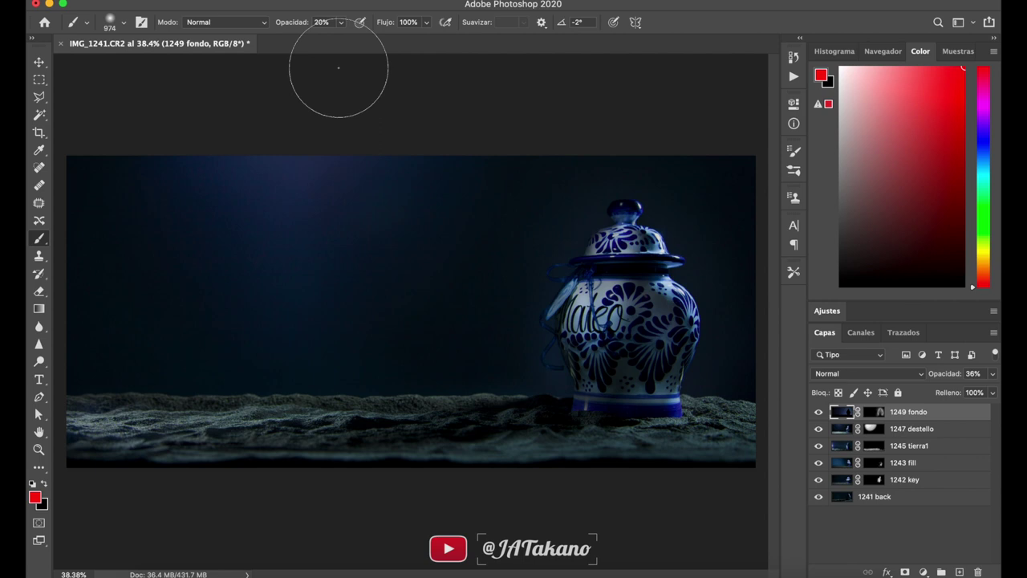
key(f)
key(f)
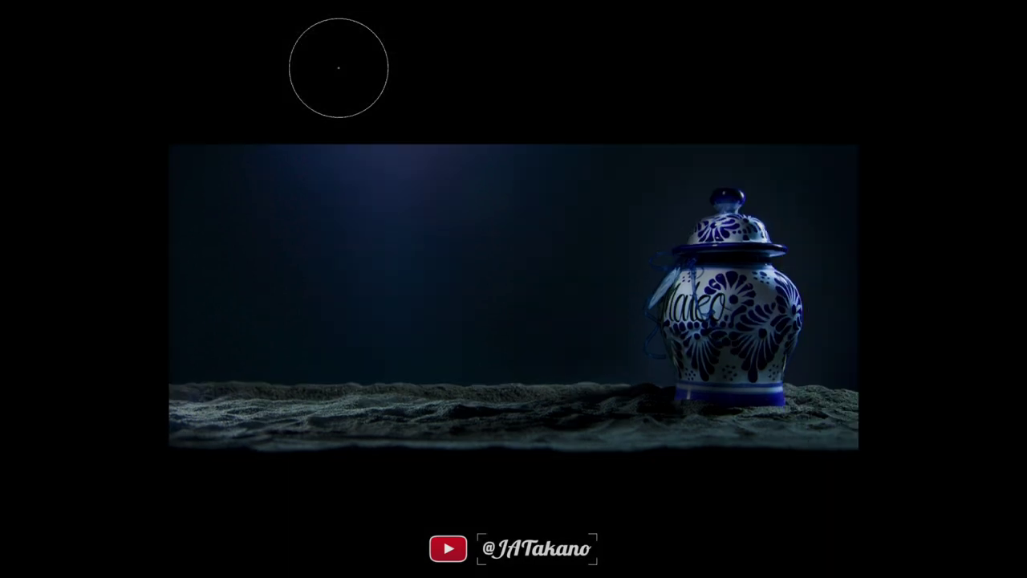
key(z)
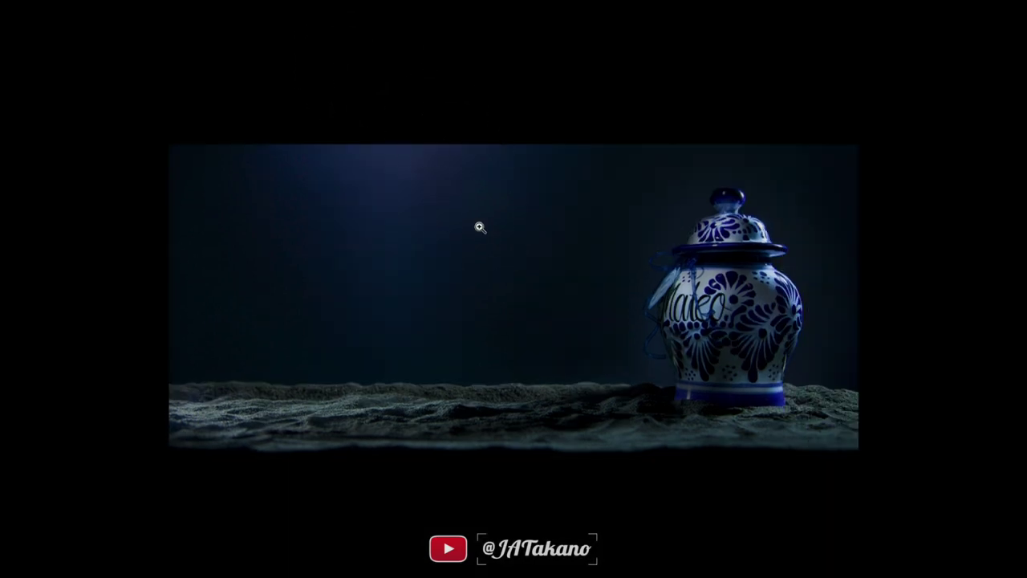
click(506, 242)
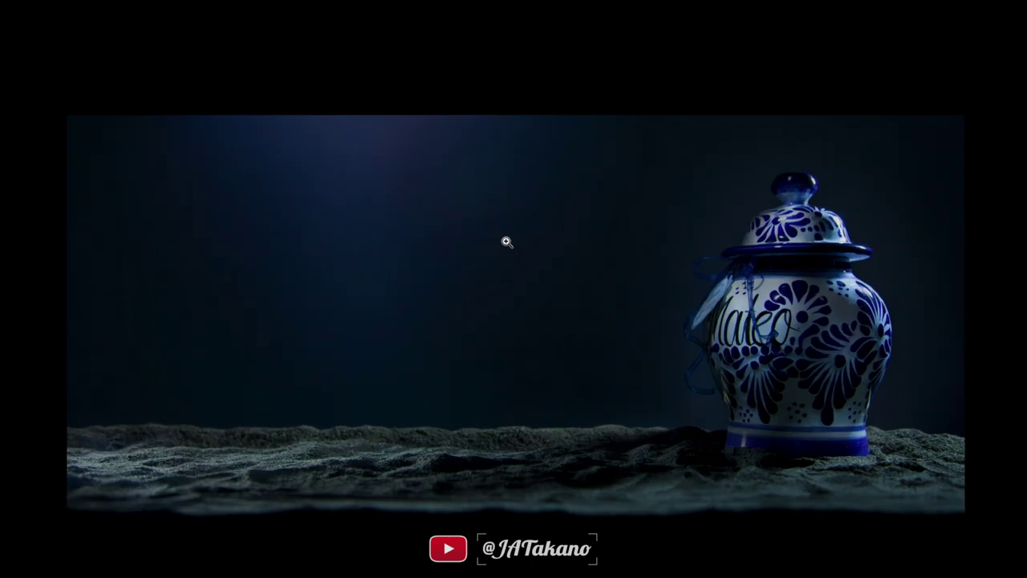
click(507, 241)
right_click(507, 240)
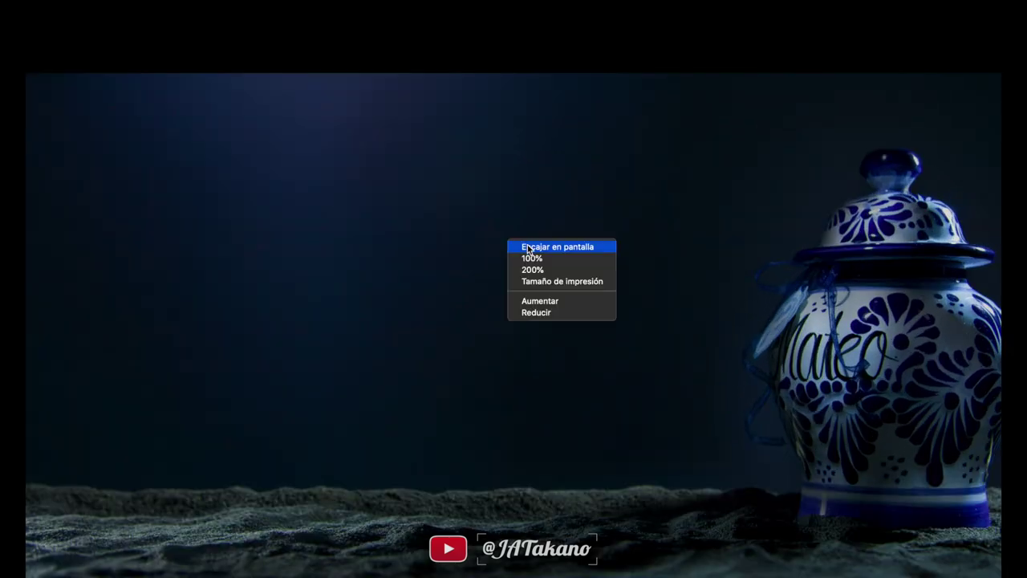
click(523, 244)
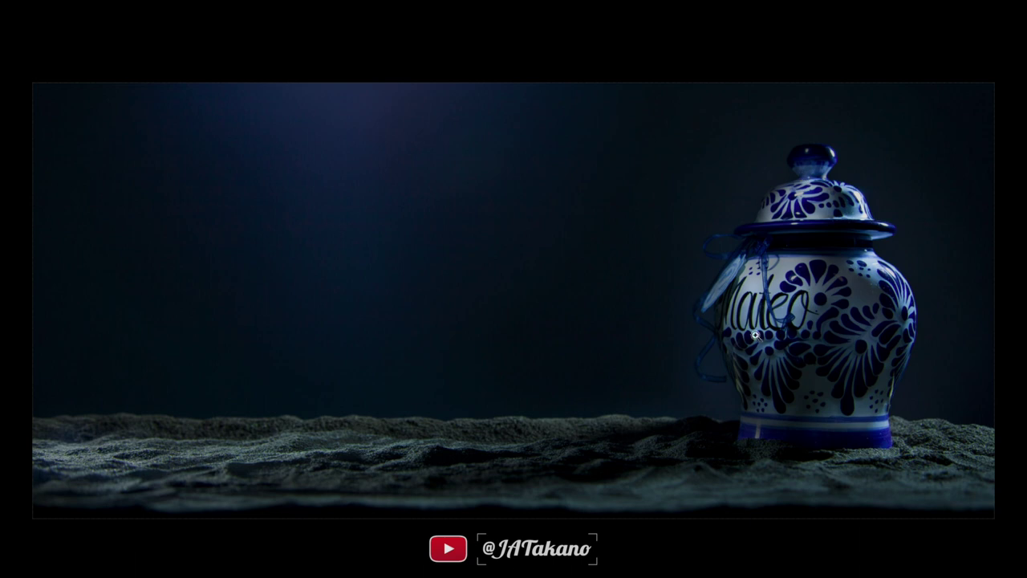
alt+click(639, 358)
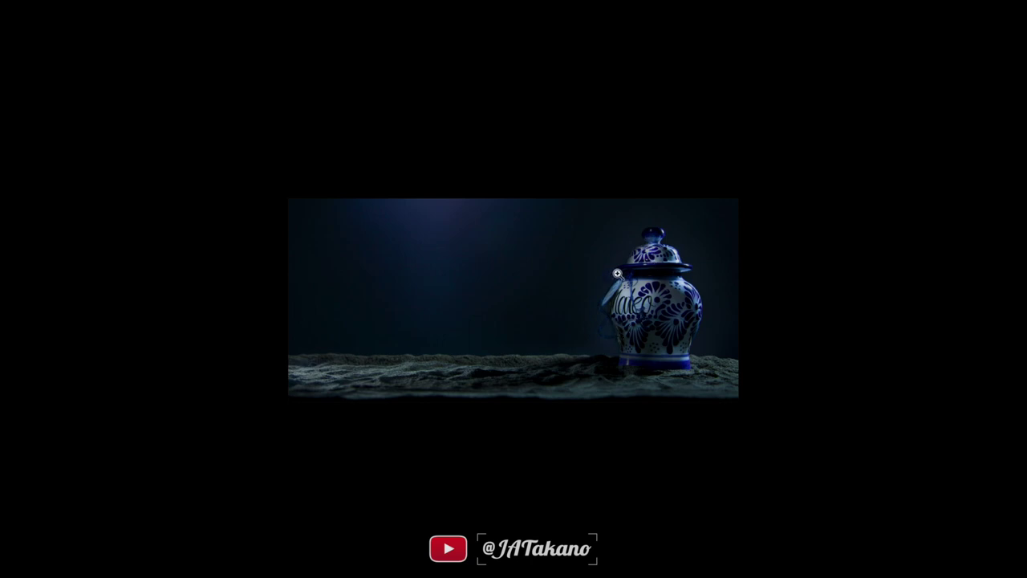
click(499, 346)
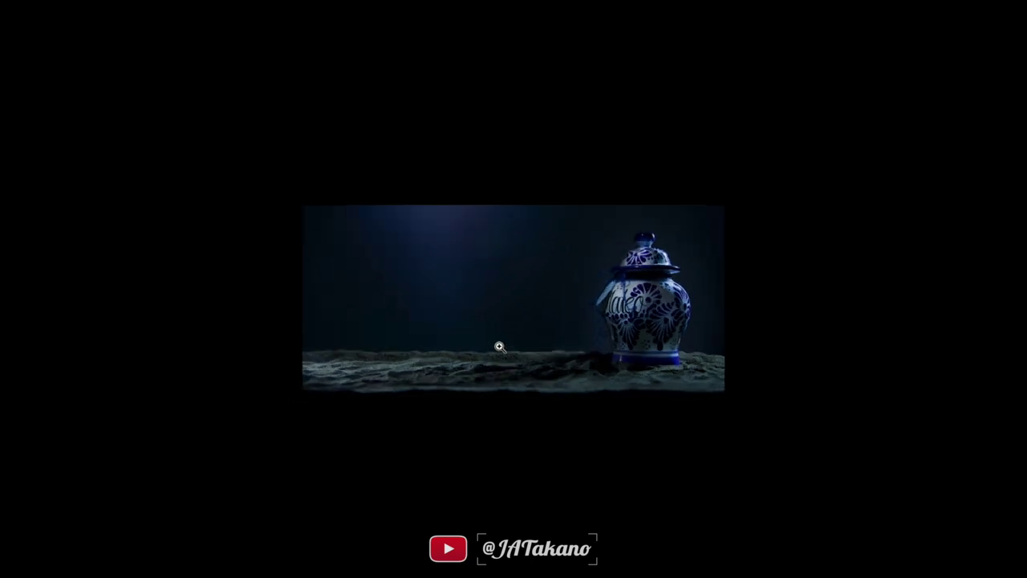
key(f)
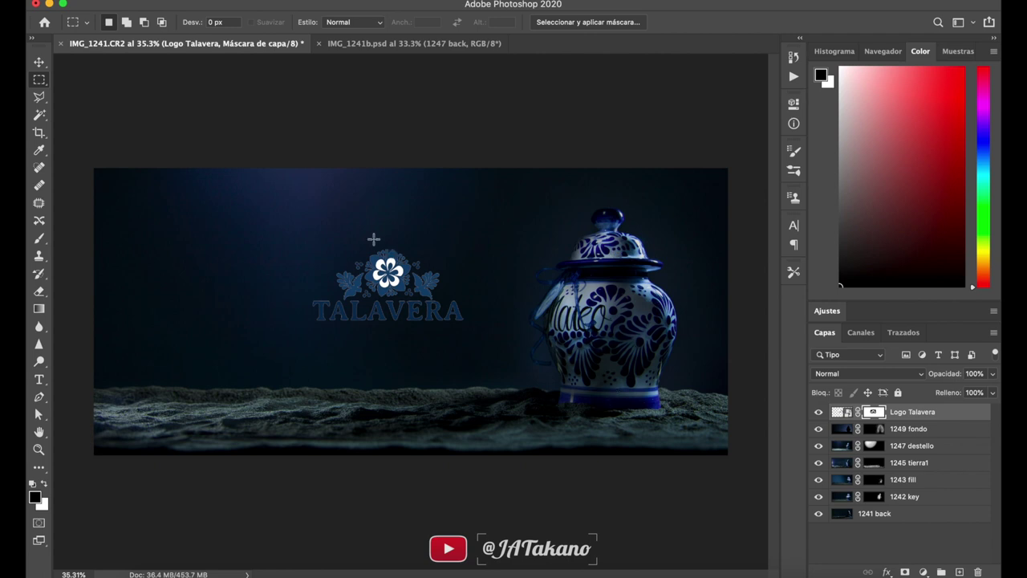
- Nudge the Talavera logo slightly upward and toggle its layer mask off and back on to check it
click(40, 62)
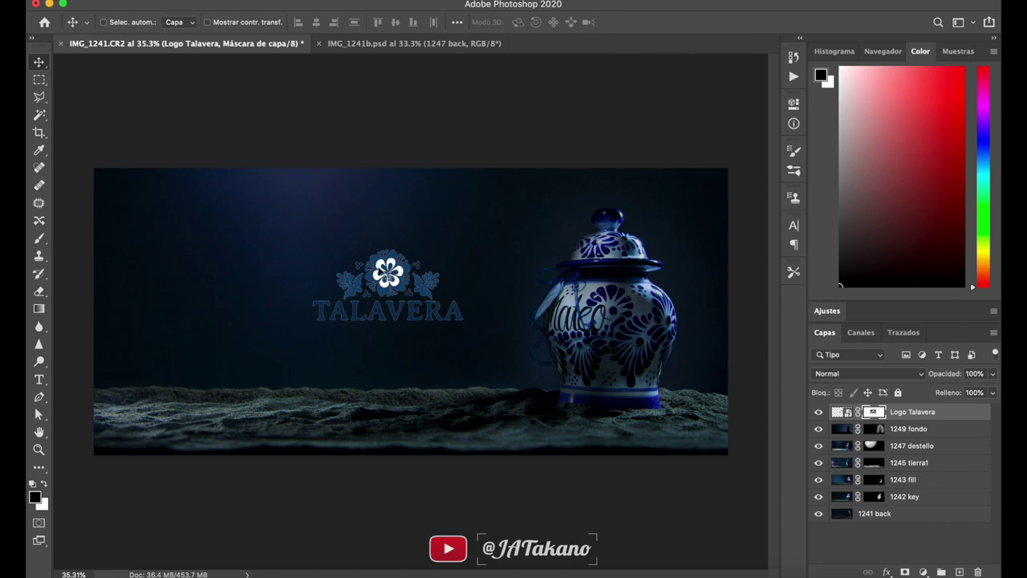
drag(385, 305, 385, 298)
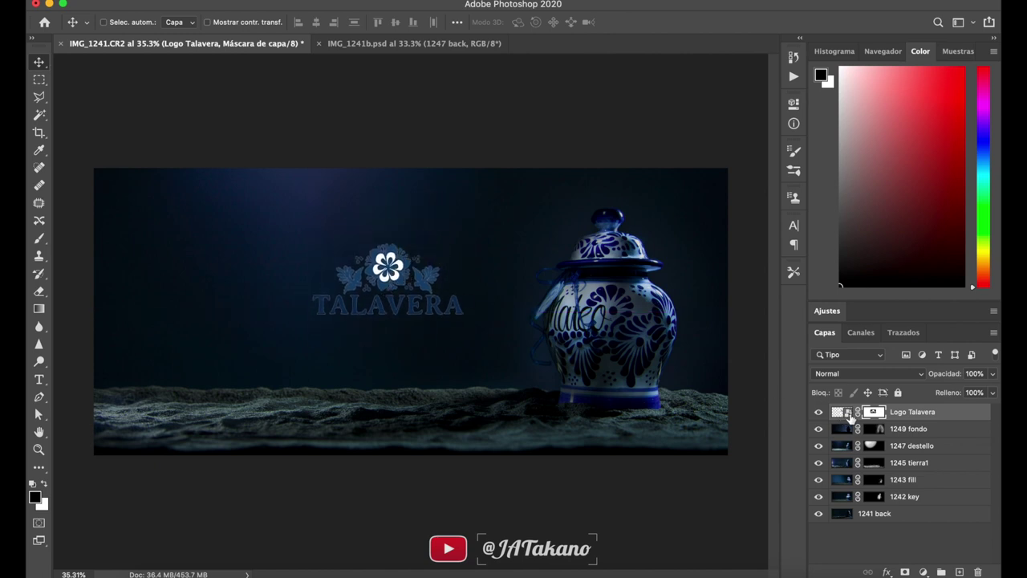
right_click(874, 413)
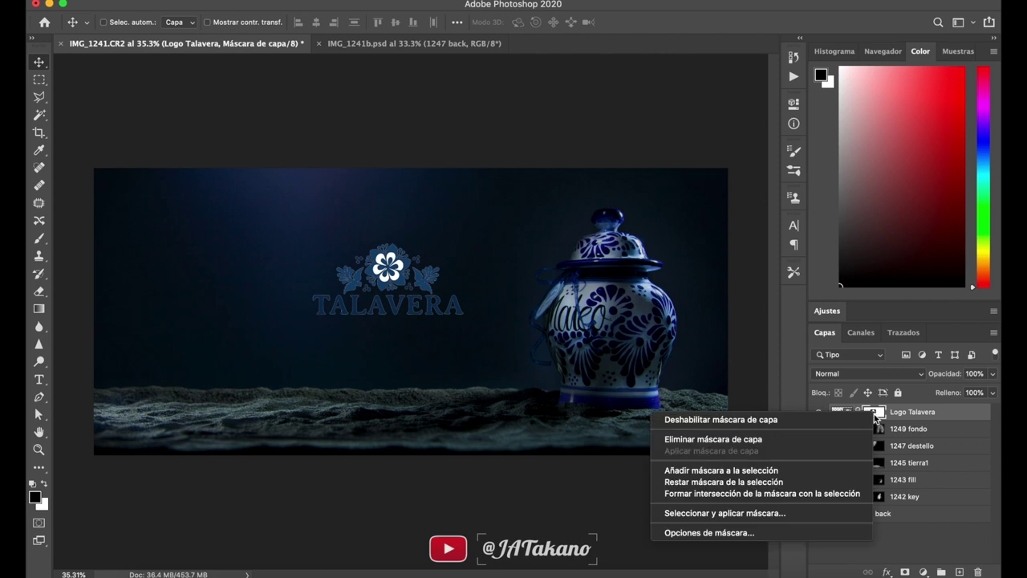
click(820, 423)
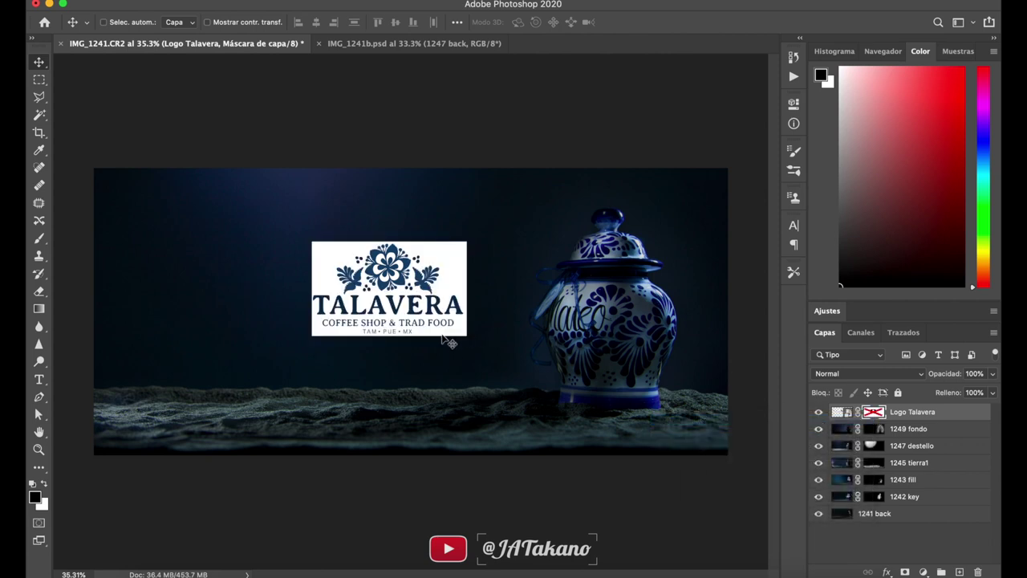
shift+click(874, 412)
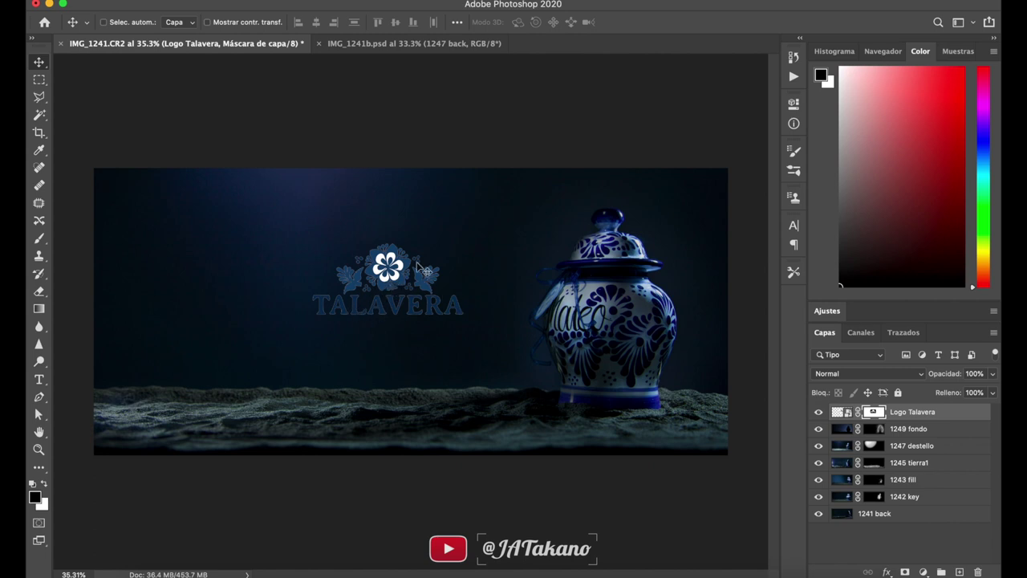
- Move the Talavera logo left across the dark backdrop, well clear of the jar
scroll(357, 313, up, 3)
scroll(424, 268, up, 2)
scroll(373, 229, up, 1)
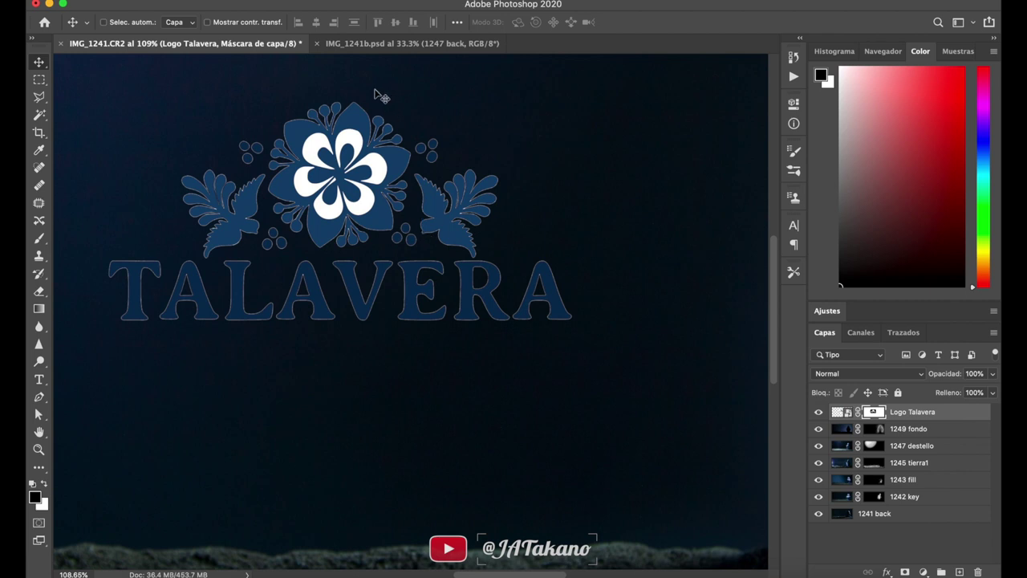
scroll(365, 270, down, 1)
scroll(365, 270, down, 2)
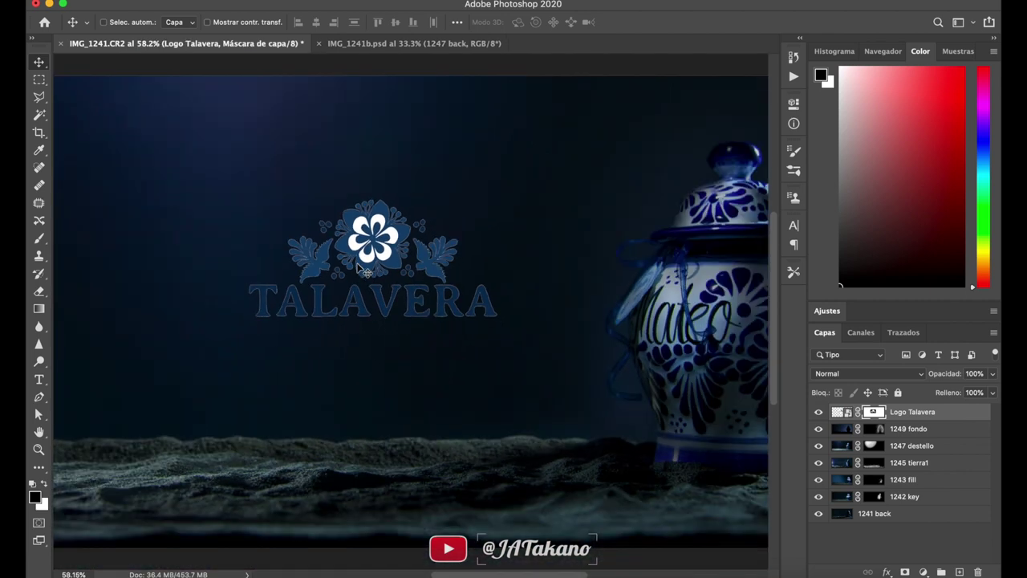
scroll(365, 270, down, 1)
scroll(365, 271, down, 1)
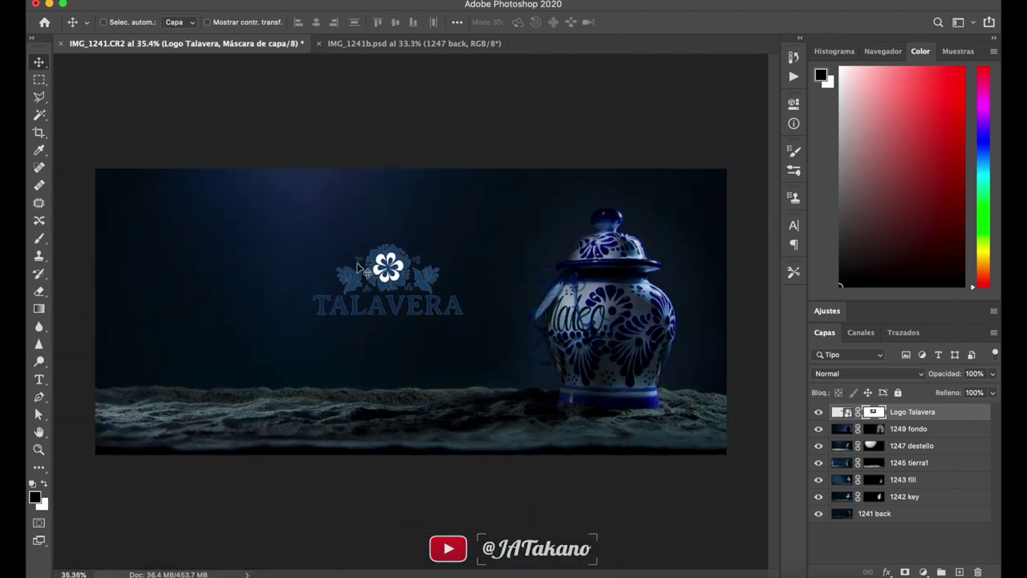
scroll(365, 270, up, 1)
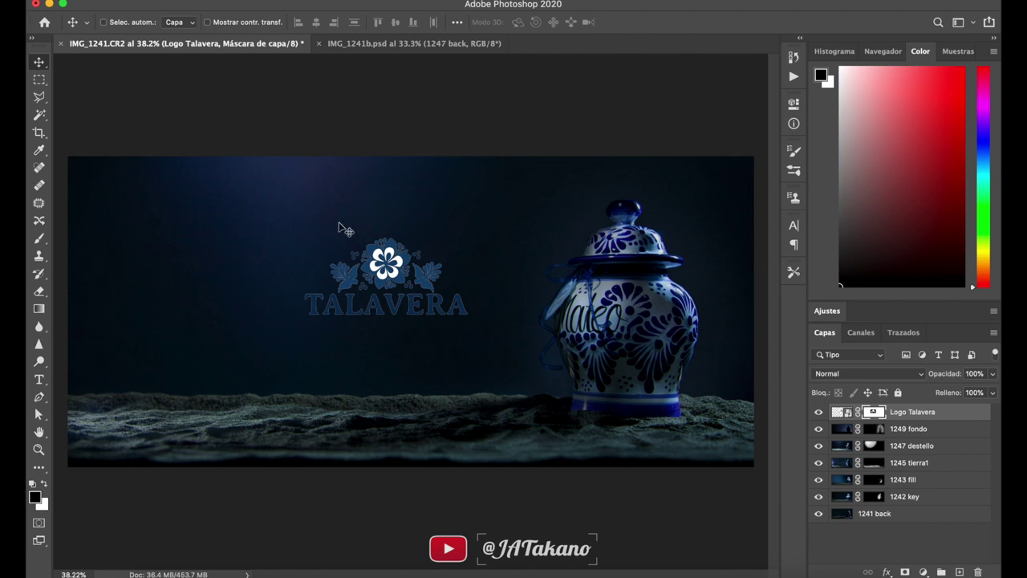
mouse_move(389, 282)
mouse_down()
mouse_move(279, 281)
mouse_move(297, 273)
mouse_up()
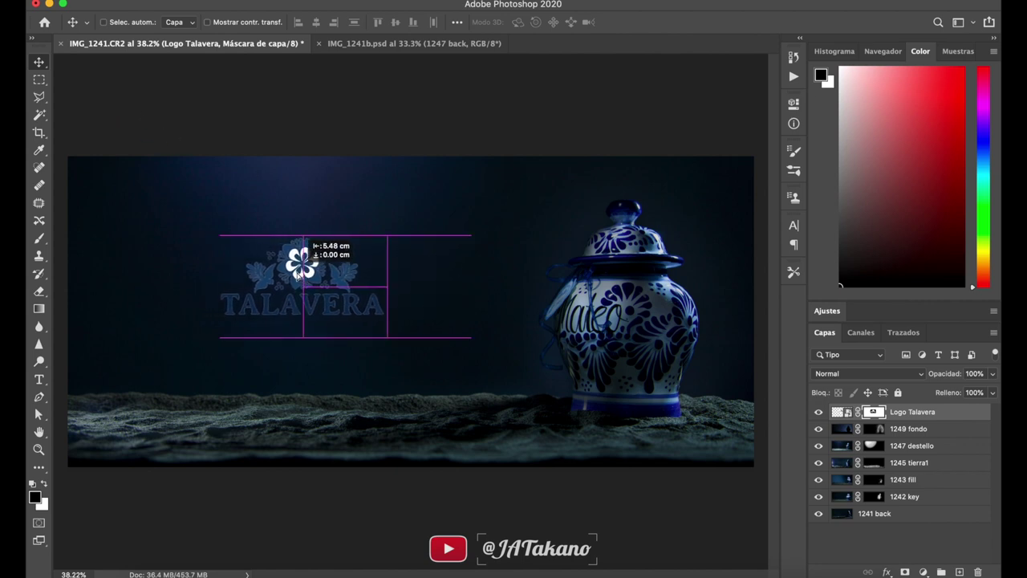
drag(299, 271, 286, 271)
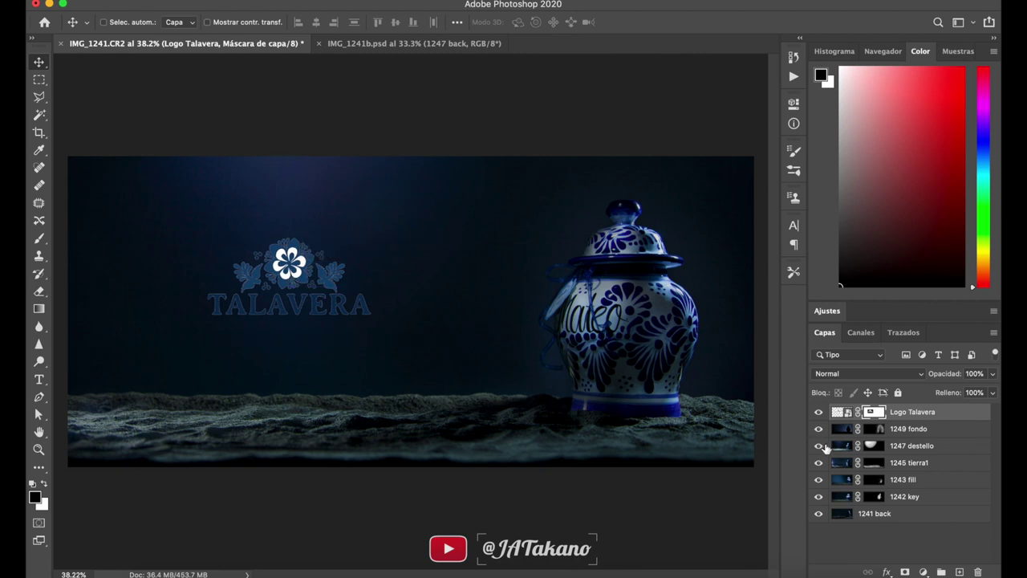
click(928, 430)
click(928, 413)
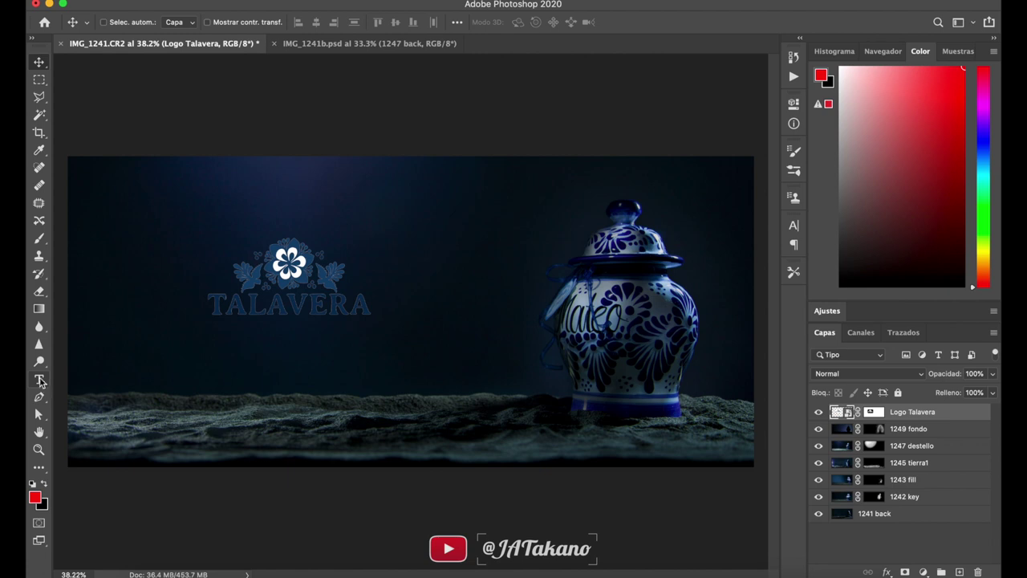
- Add a text box below the logo and commit it as the 'Detalles para la vida' layer
click(39, 382)
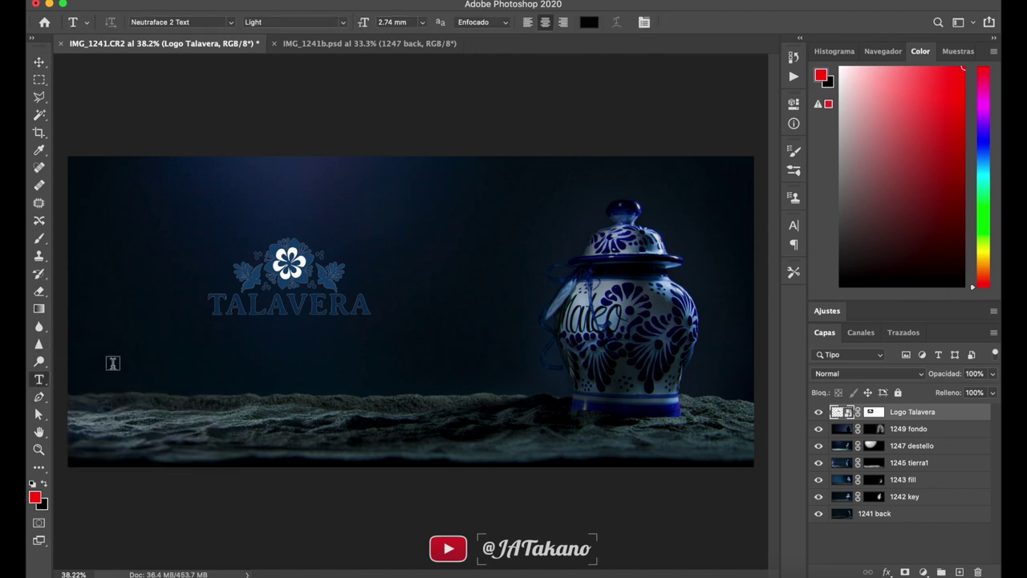
click(211, 354)
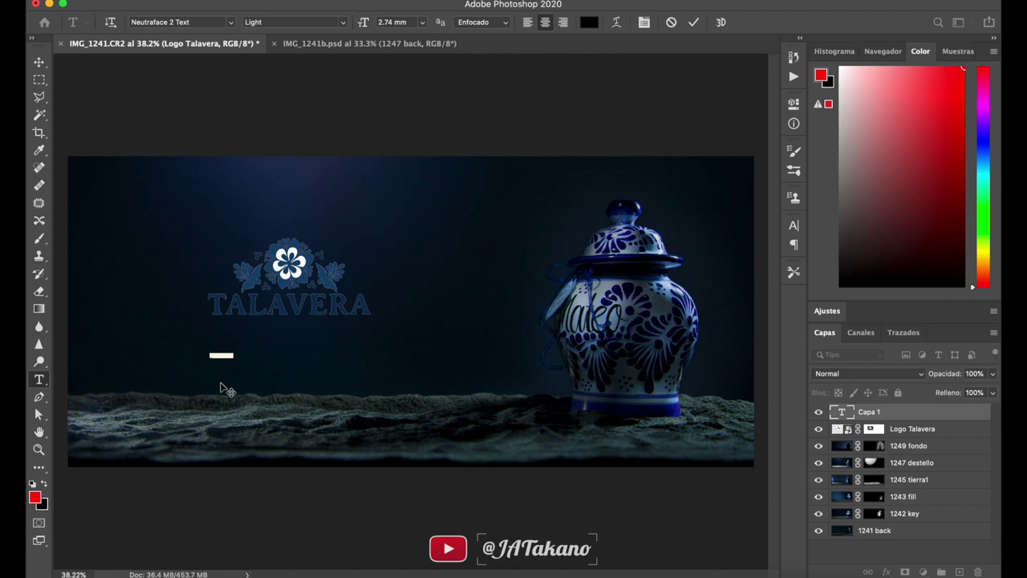
key(BackSpace)
click(38, 64)
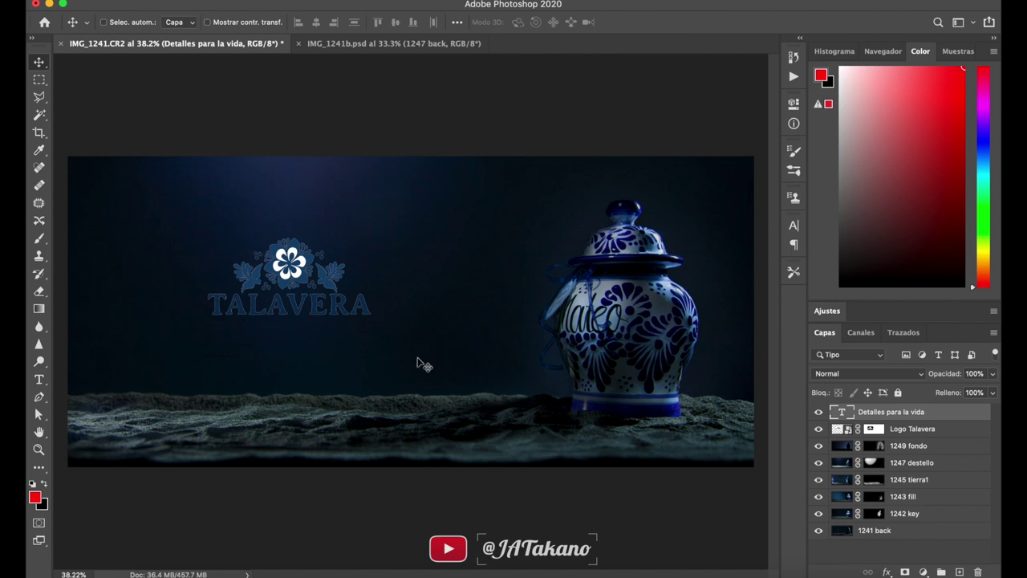
- Set the tagline text colour to white #ffffff and hide the Character panel
click(793, 226)
click(762, 305)
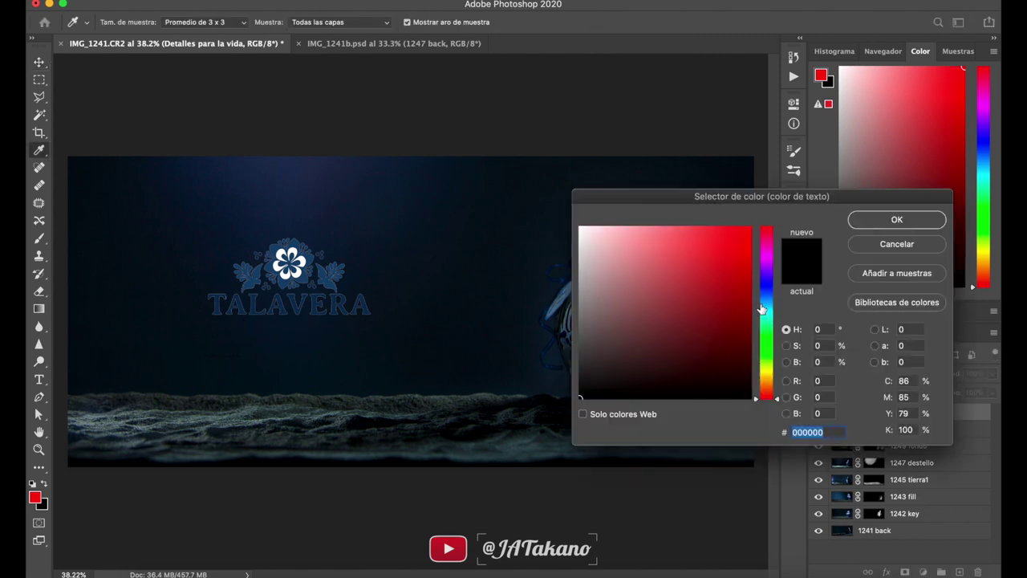
text(ffffff)
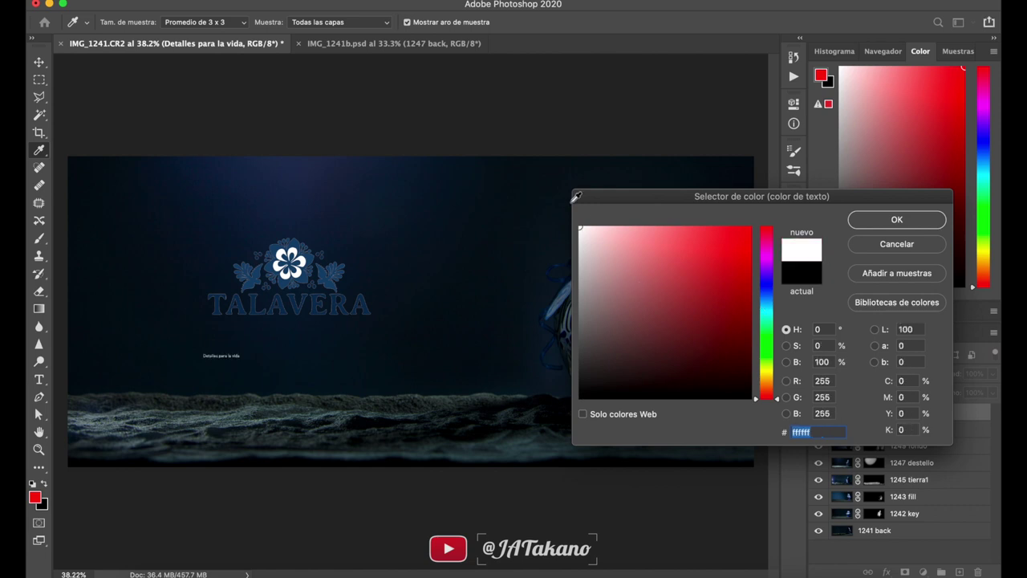
click(893, 222)
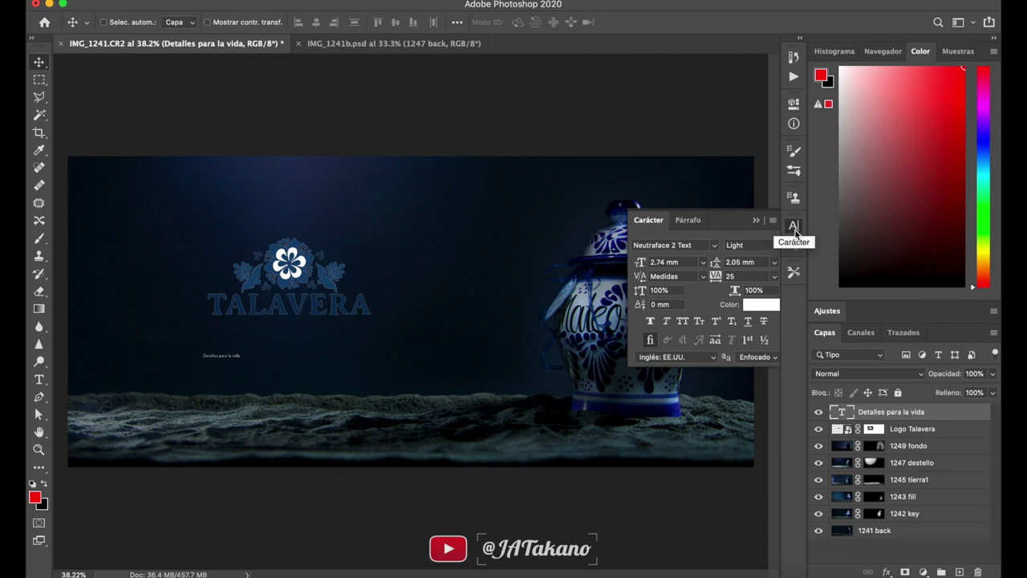
mouse_move(513, 3)
click(492, 5)
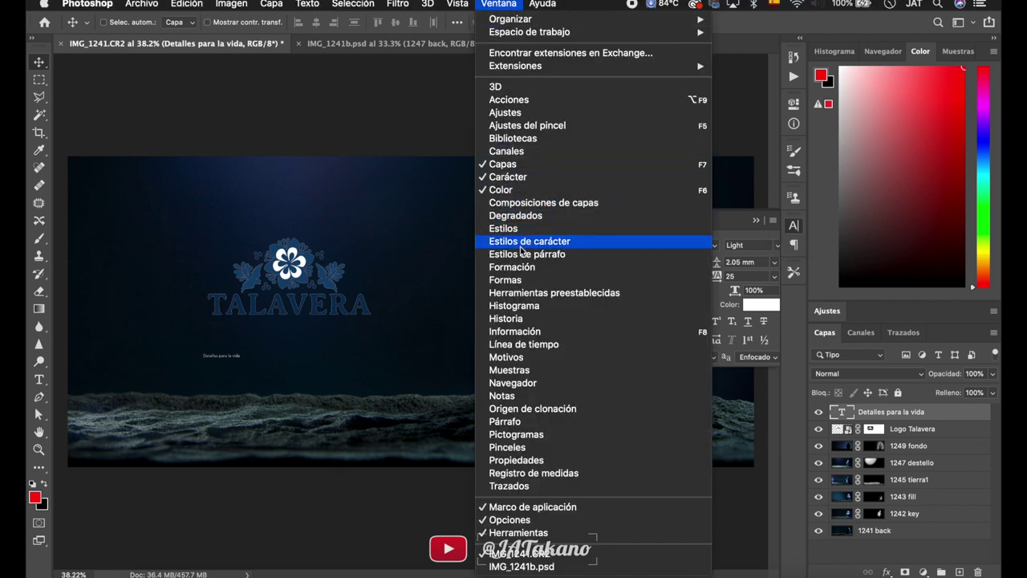
click(536, 177)
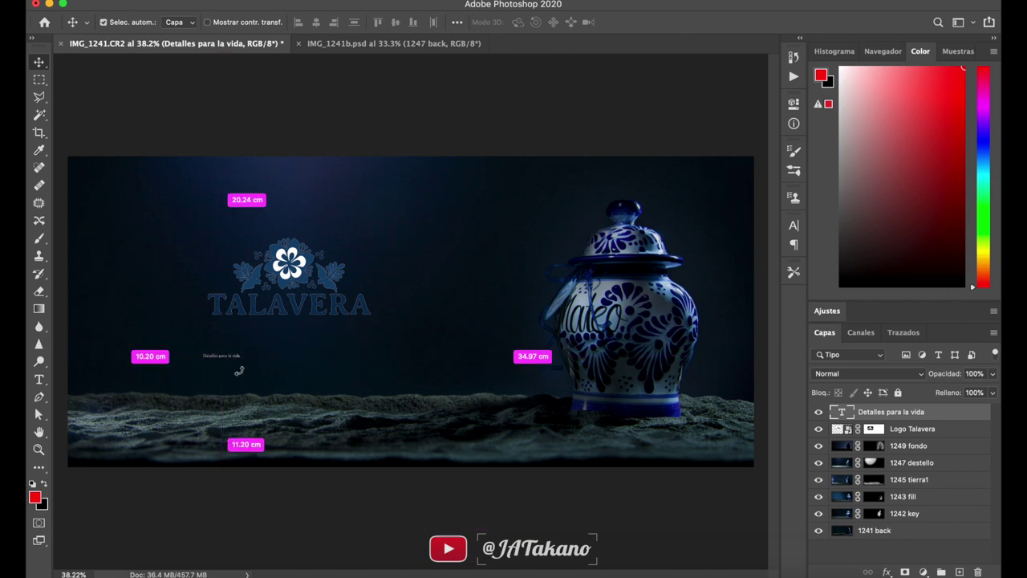
- Scale the tagline up to about 533% so it sits beneath the TALAVERA logo
key(ctrl+t)
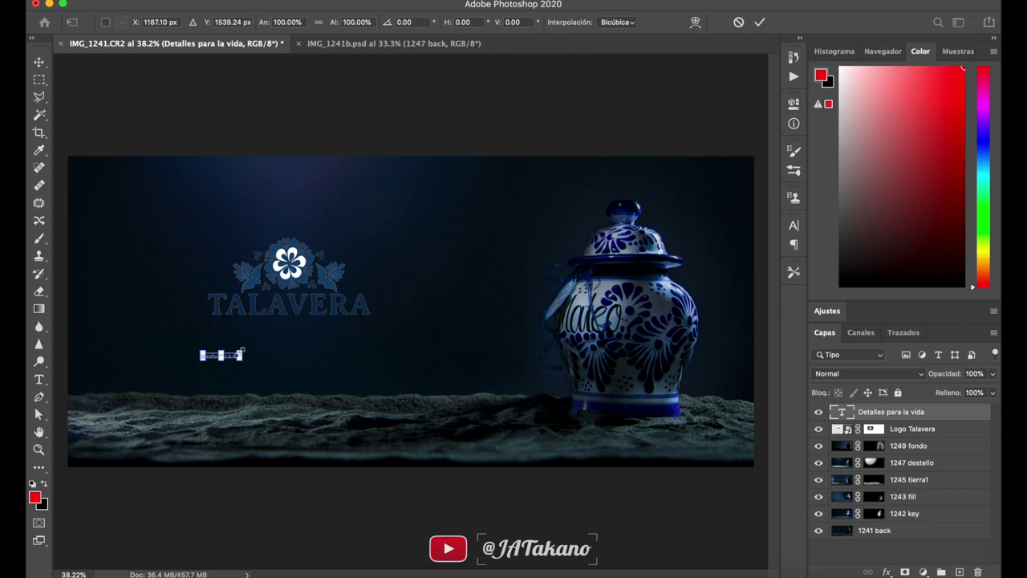
drag(241, 351, 395, 312)
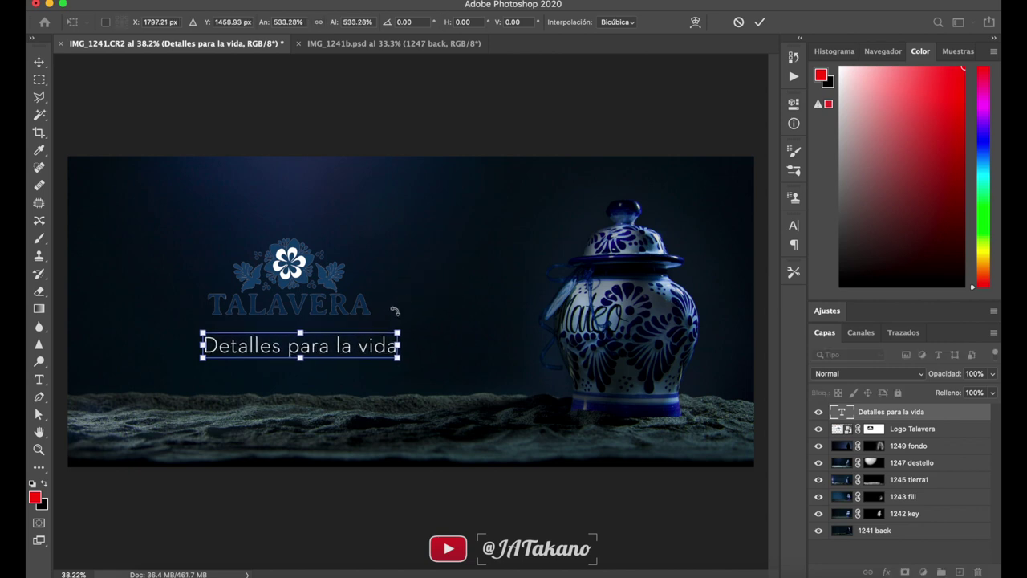
key(Return)
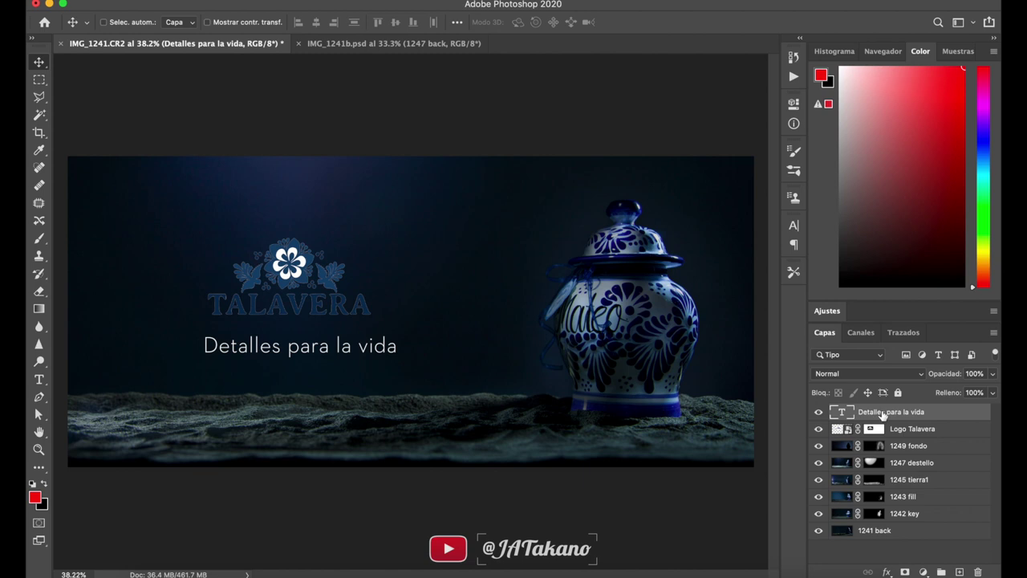
- Center the Talavera logo over the tagline, move both up-left and scale them together to about 114%
shift+click(951, 431)
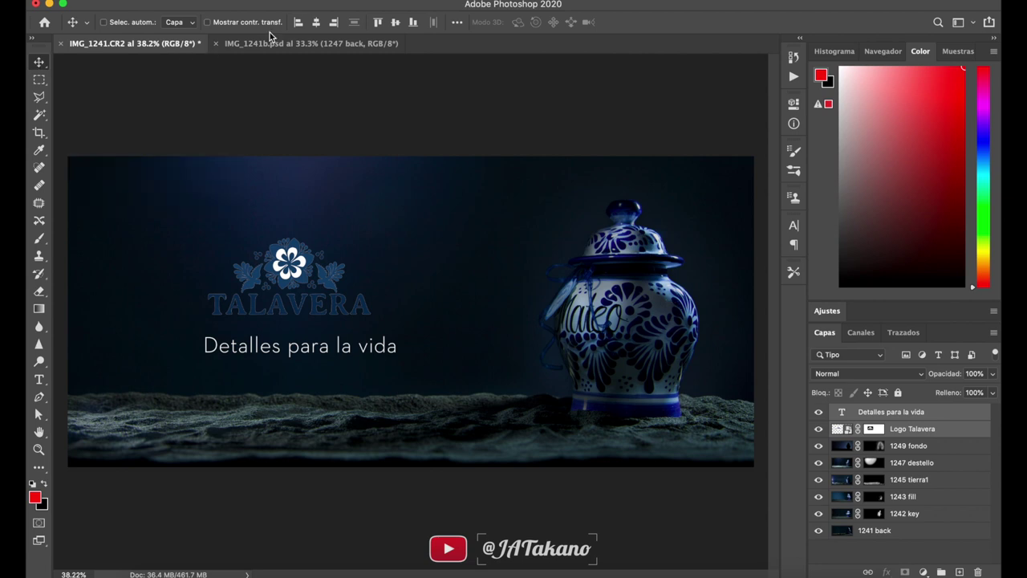
click(317, 24)
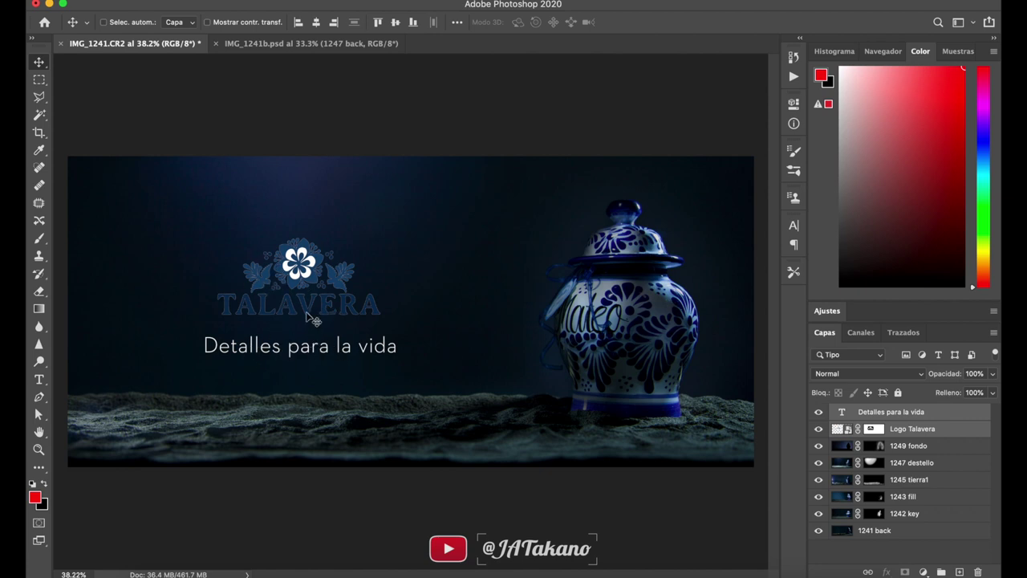
drag(306, 290, 289, 271)
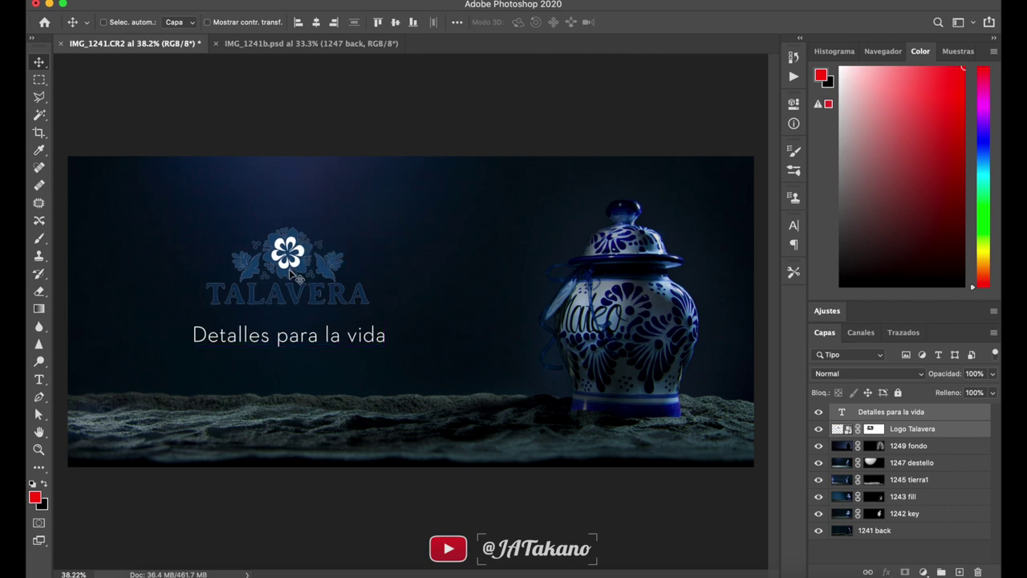
key(ctrl+t)
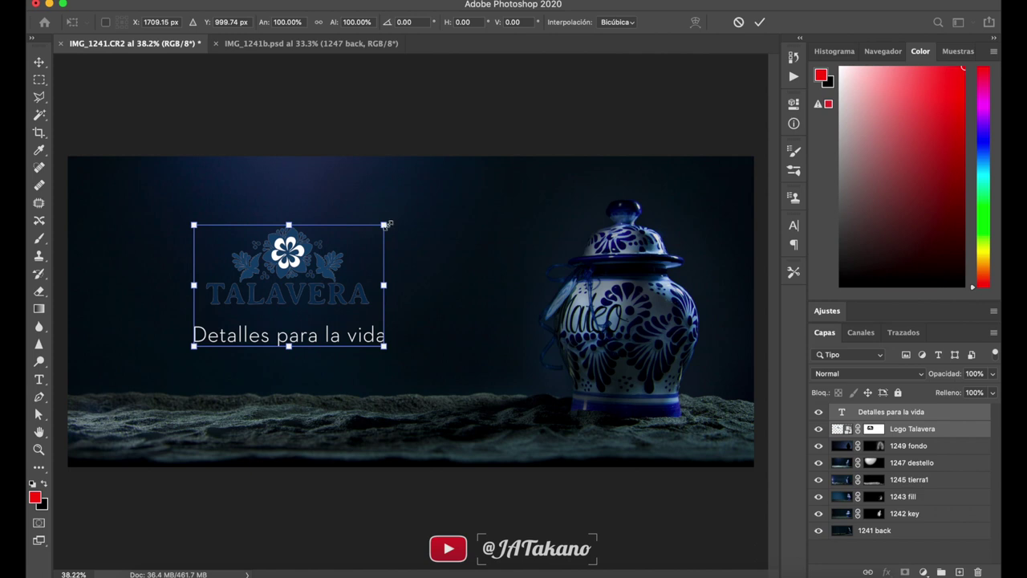
drag(385, 225, 398, 215)
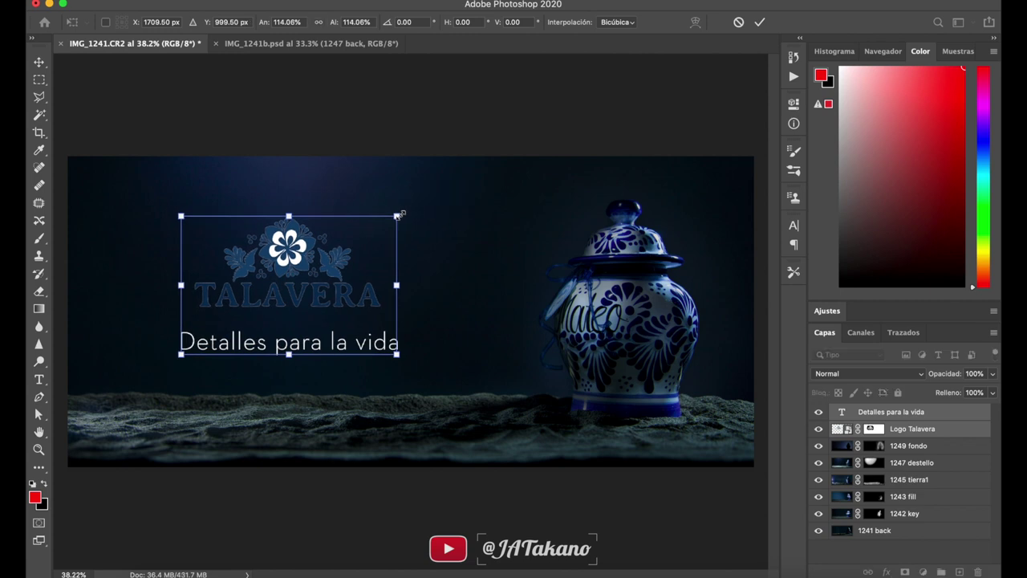
key(Return)
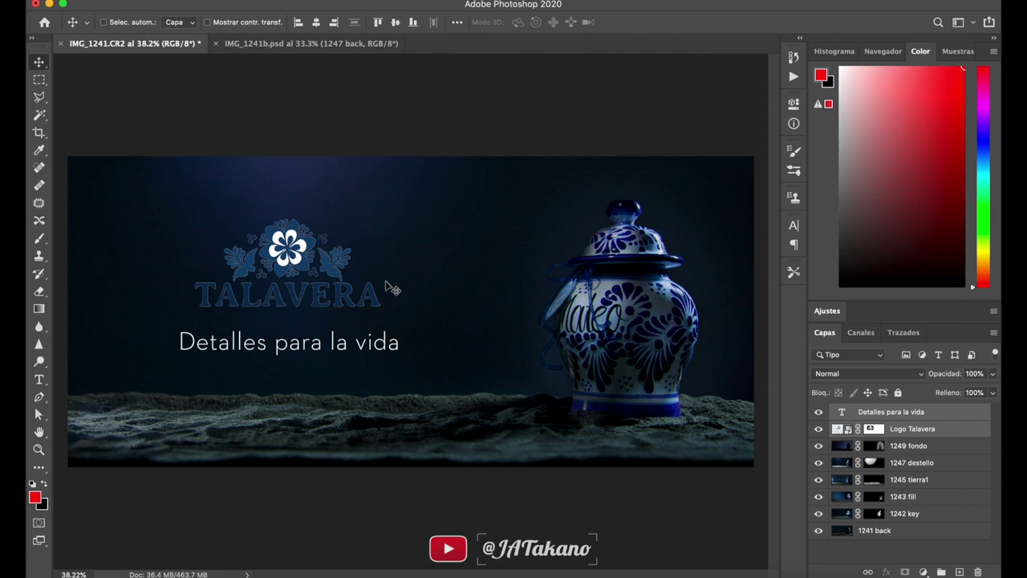
- Reorder Logo Talavera above the 'Detalles para la vida' layer and select both together
click(947, 413)
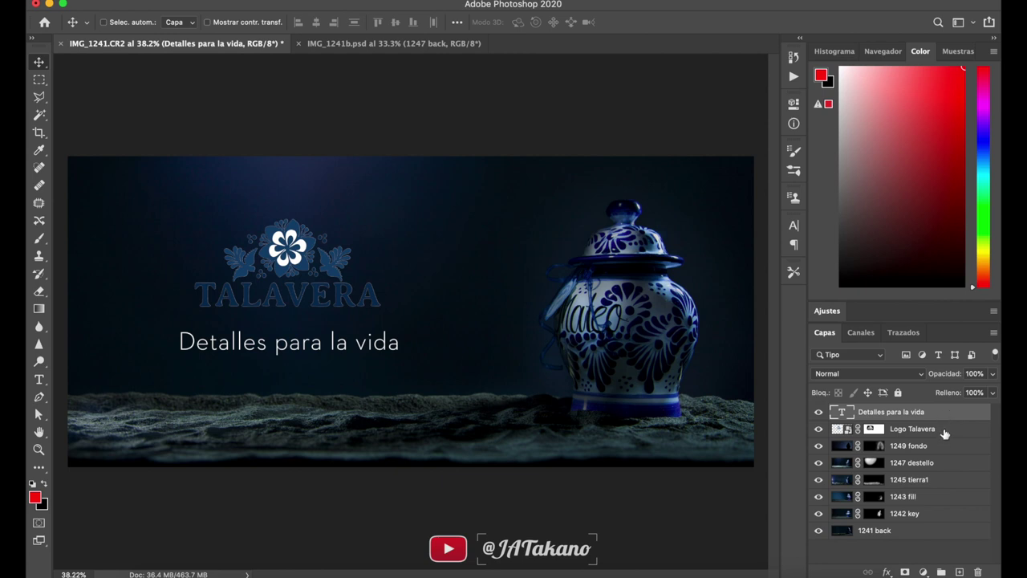
drag(945, 433, 947, 413)
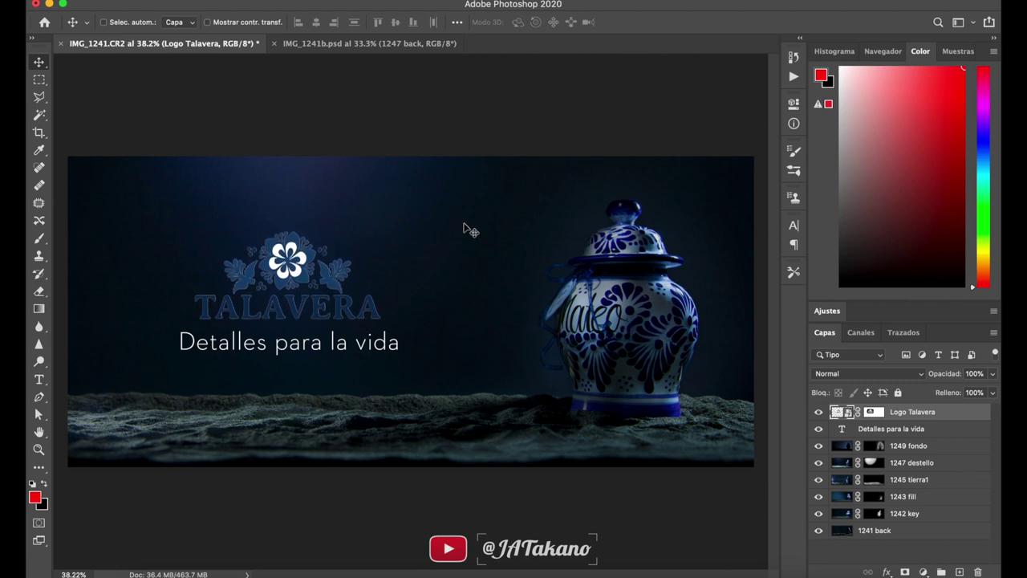
shift+click(945, 433)
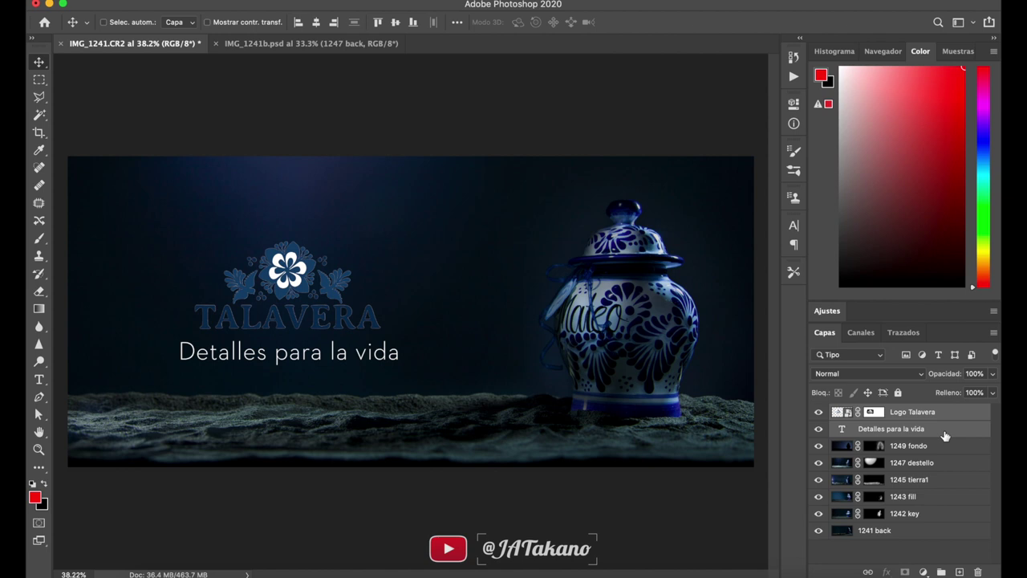
- Zoom to 200% on the jar's Mateo lettering, select the 1242 key layer and switch to Clone Stamp
key(z)
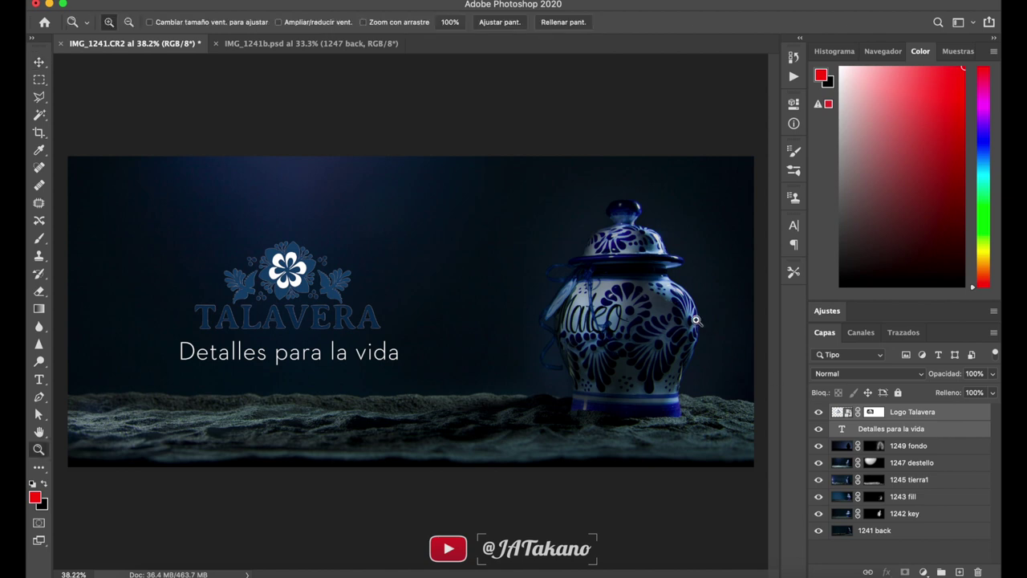
click(641, 320)
click(639, 291)
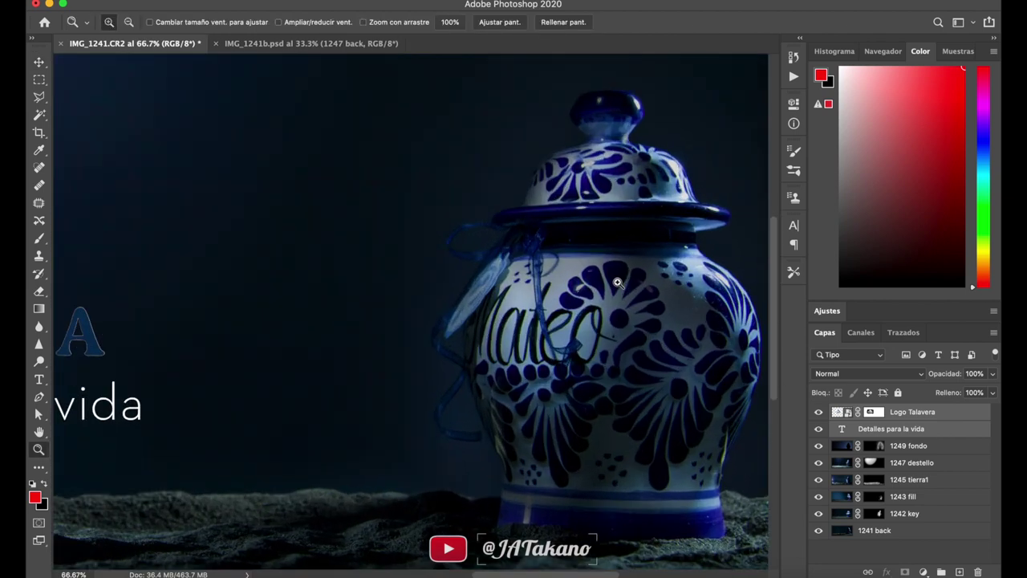
click(600, 318)
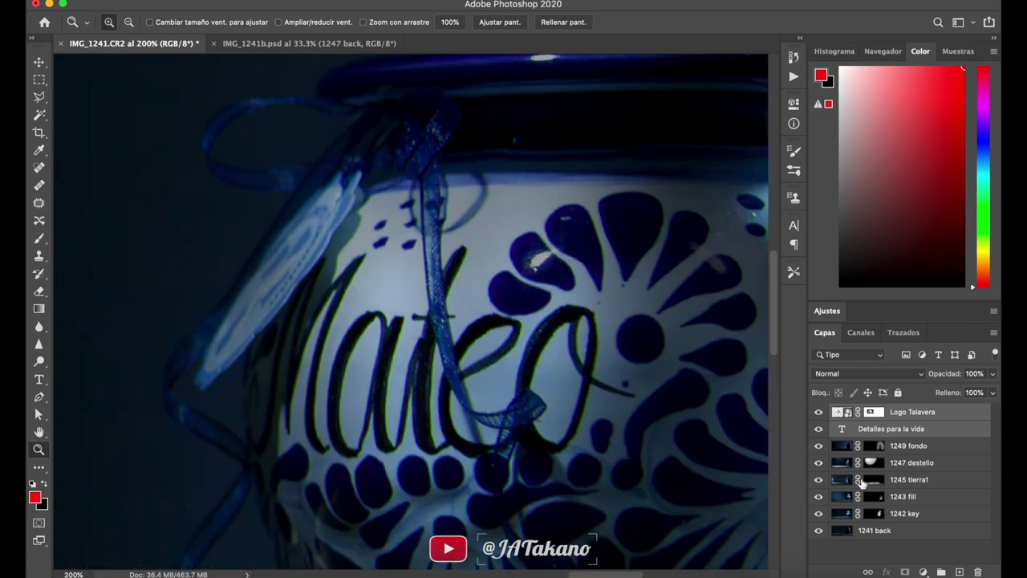
click(818, 513)
click(844, 516)
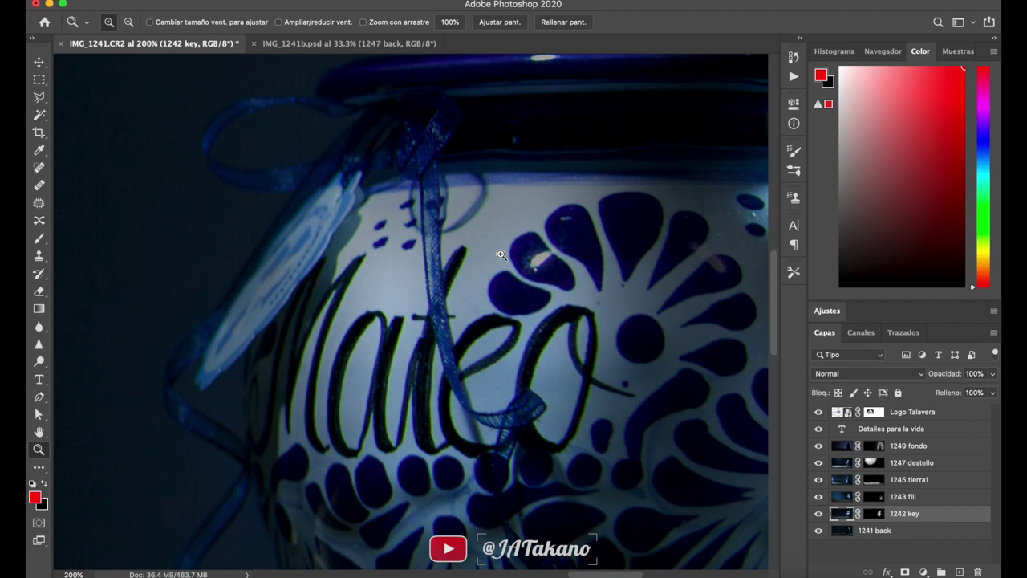
key(s)
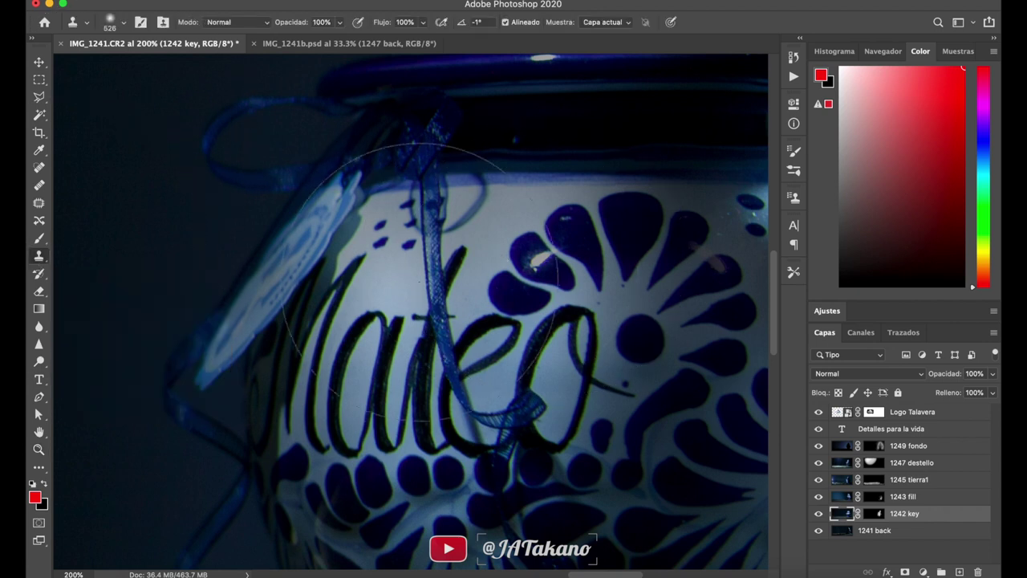
- Shrink the clone brush to about 74 px and cover the white glare on the petals
drag(521, 282, 220, 303)
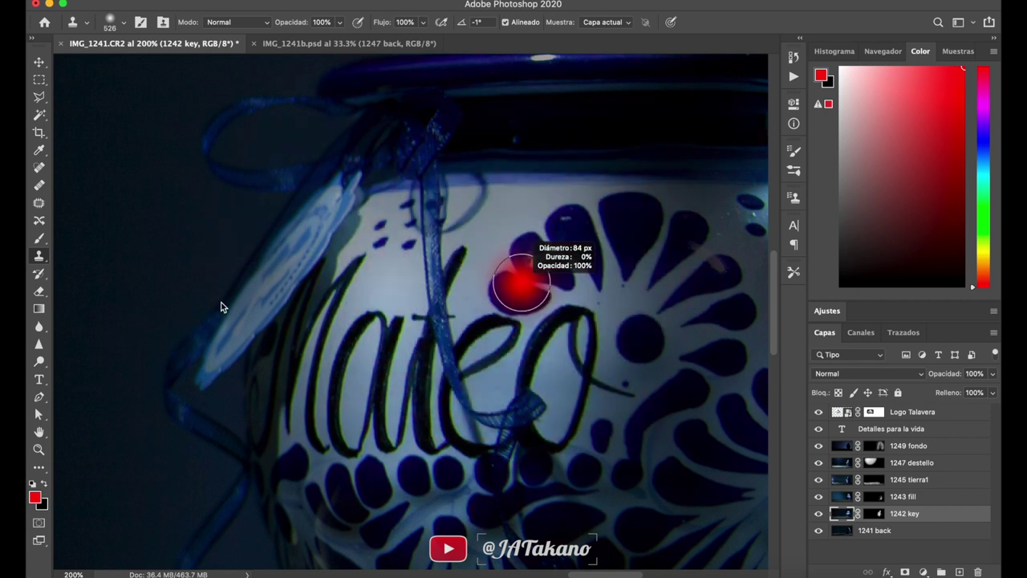
mouse_move(474, 281)
mouse_down()
mouse_move(463, 281)
mouse_move(427, 351)
mouse_move(420, 393)
mouse_up()
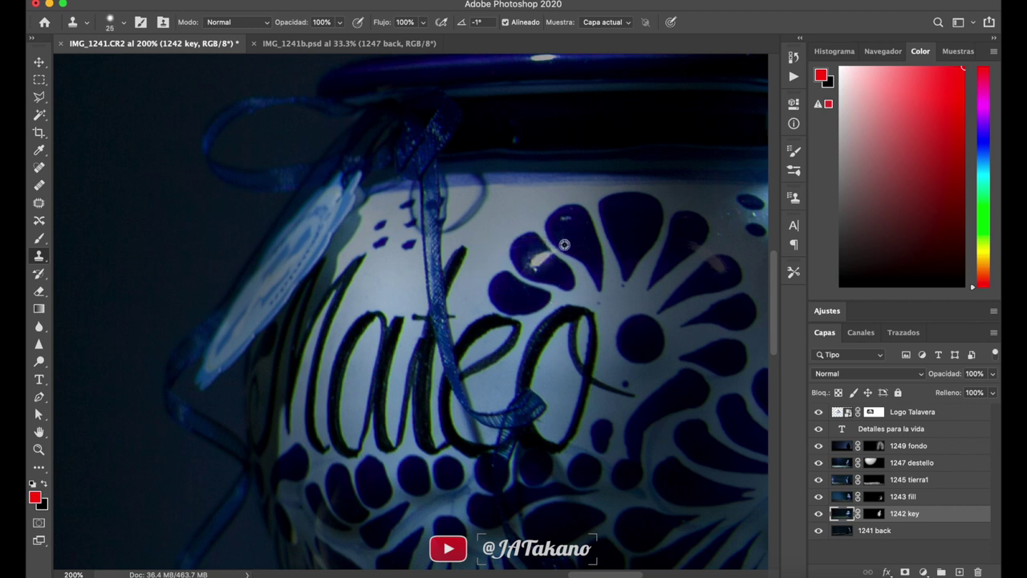
scroll(564, 244, up, 2)
scroll(521, 255, up, 2)
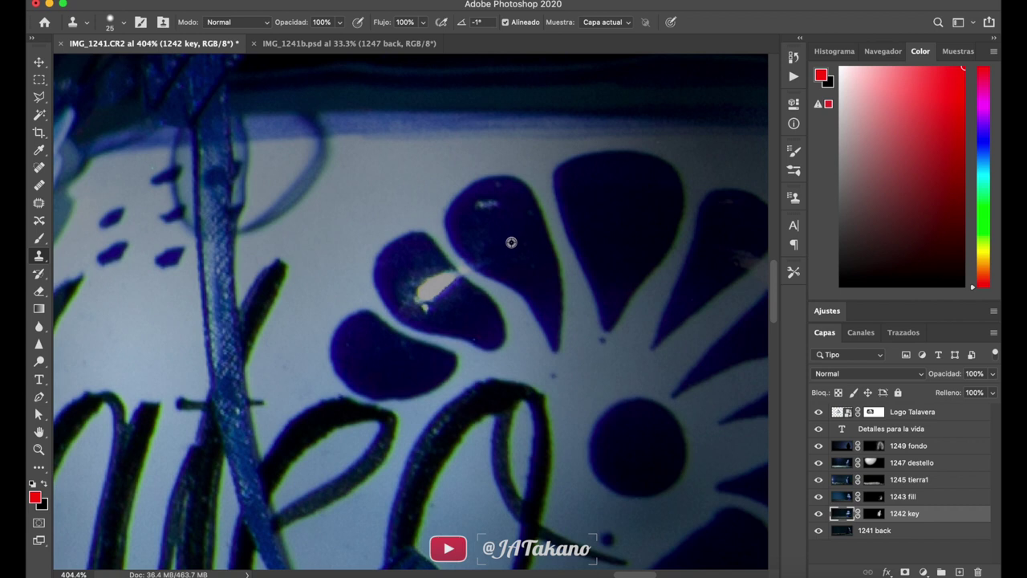
mouse_move(473, 273)
mouse_down()
mouse_move(415, 288)
mouse_move(420, 298)
mouse_move(446, 289)
mouse_up()
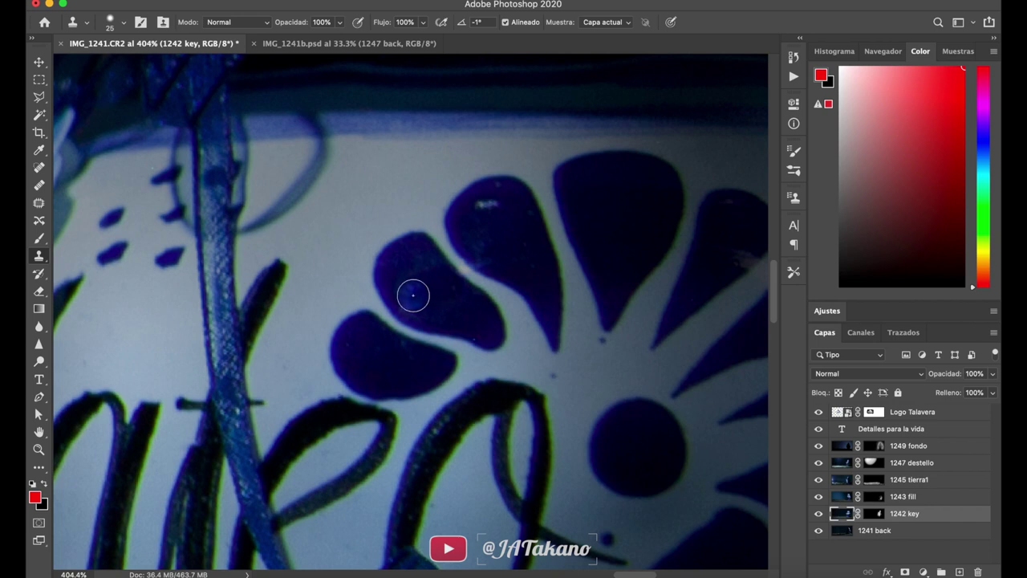
drag(490, 248, 484, 252)
- Sample clean petal blue and clone out the remaining glints and small white spot, undoing bad streaks
alt+click(514, 241)
drag(408, 289, 450, 275)
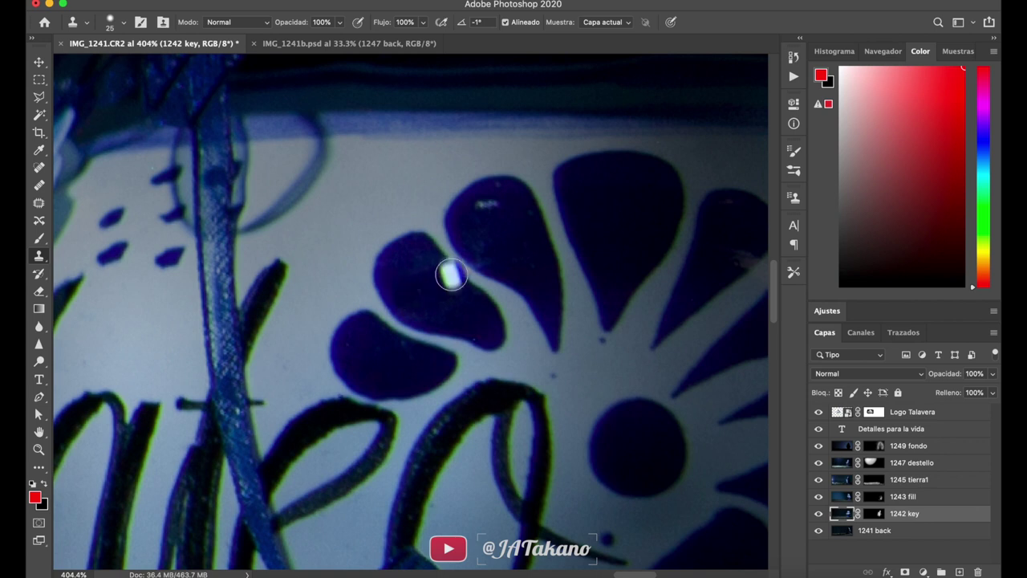
key(ctrl+z)
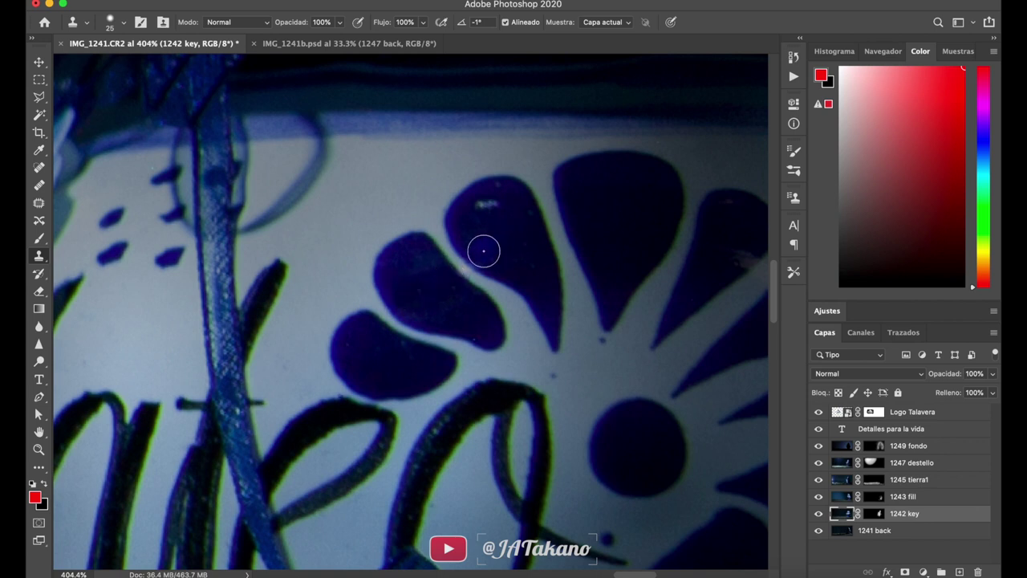
drag(483, 251, 517, 246)
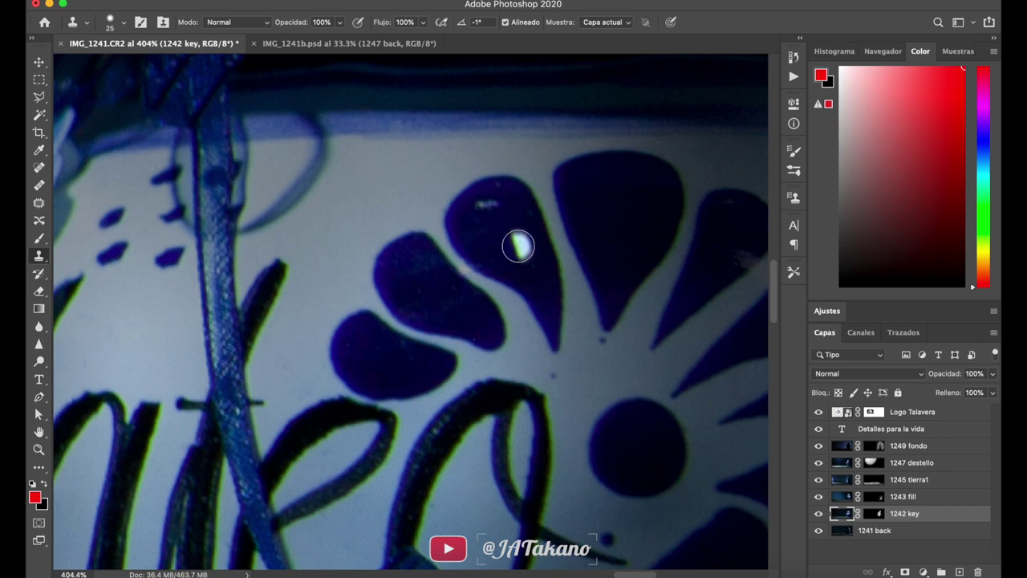
key(ctrl+z)
alt+click(512, 241)
drag(493, 209, 484, 209)
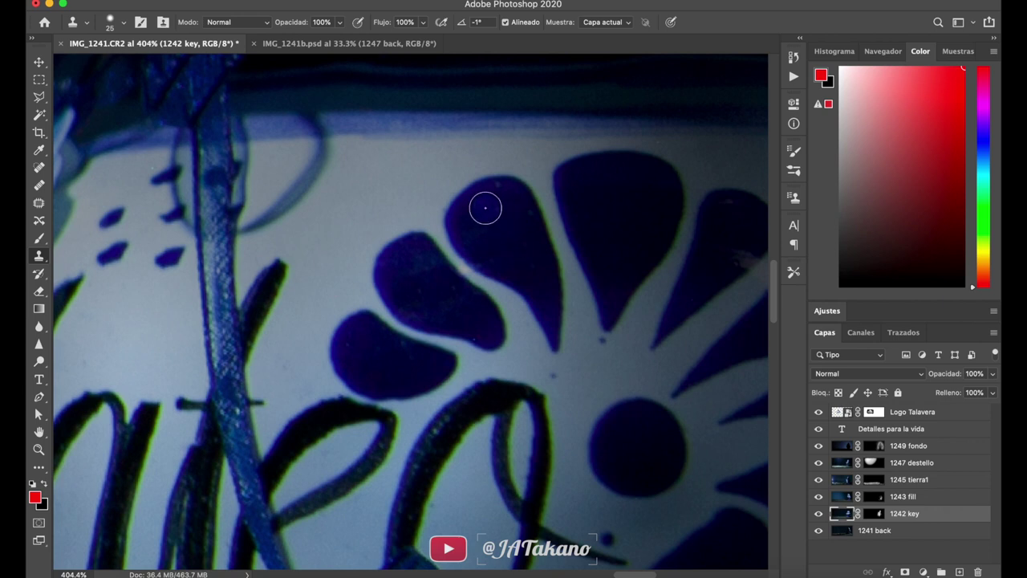
scroll(508, 242, down, 1)
scroll(442, 293, down, 1)
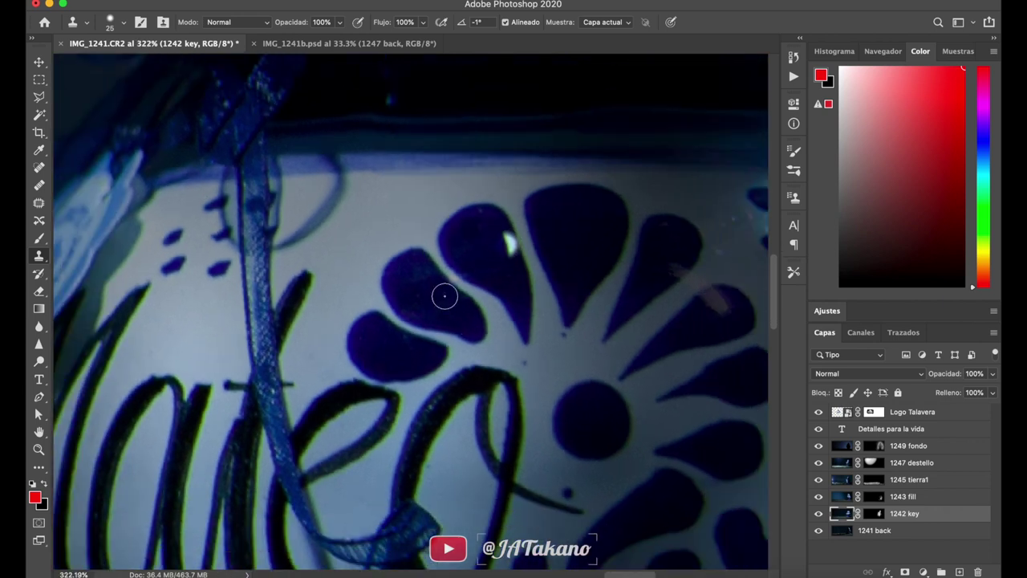
scroll(442, 294, down, 1)
scroll(444, 296, down, 1)
scroll(442, 293, down, 2)
scroll(442, 294, down, 1)
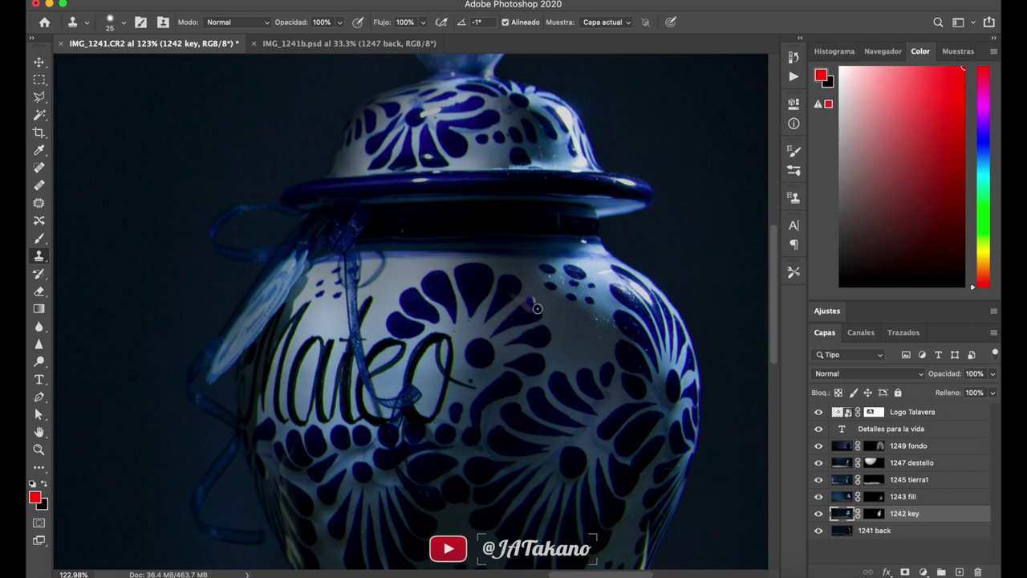
- Zoom into the lid and try cloning over the petal highlight, undoing three unsatisfying strokes
click(522, 260)
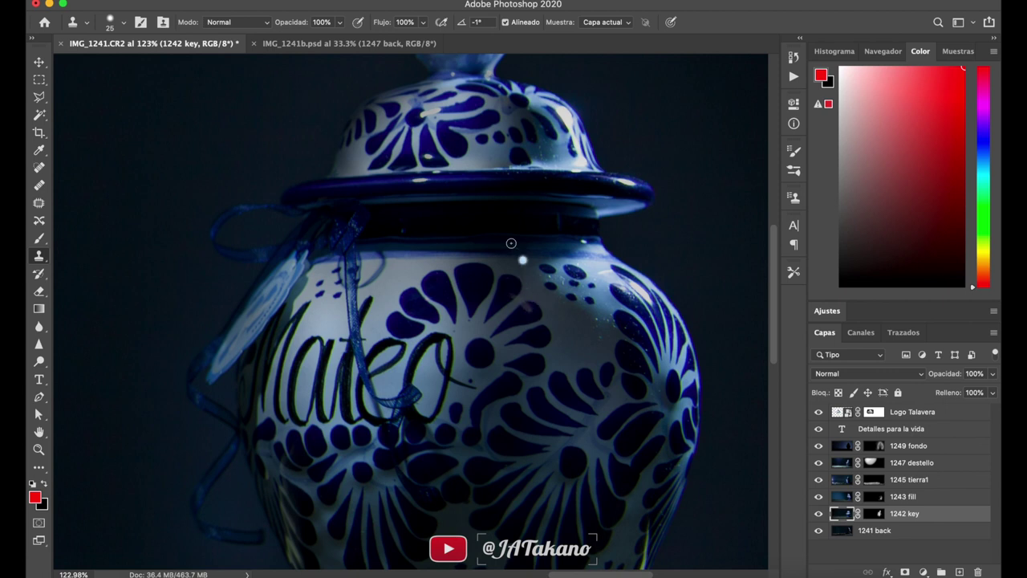
click(430, 73)
scroll(433, 147, up, 3)
scroll(433, 148, up, 5)
scroll(433, 147, up, 3)
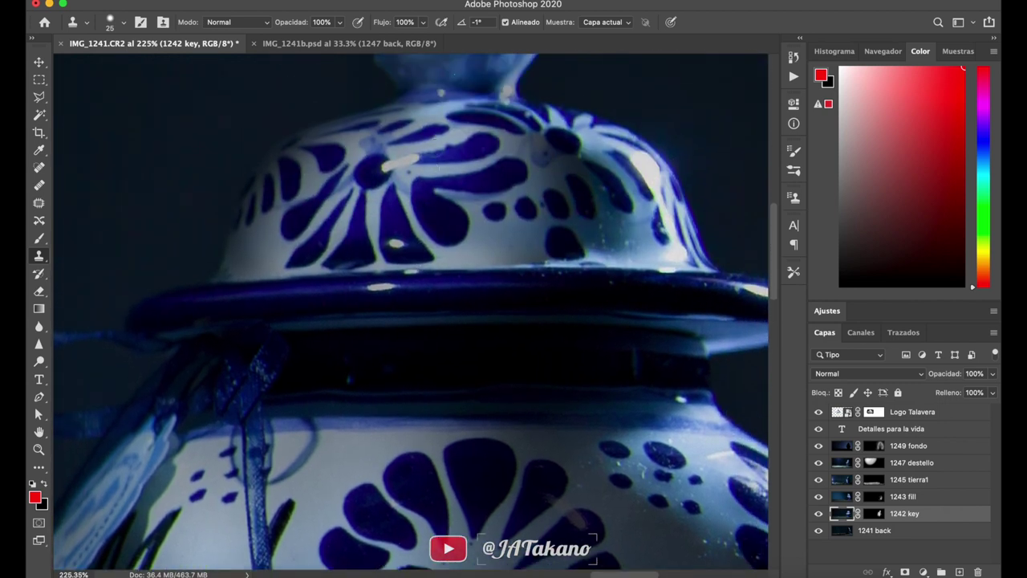
scroll(394, 257, up, 4)
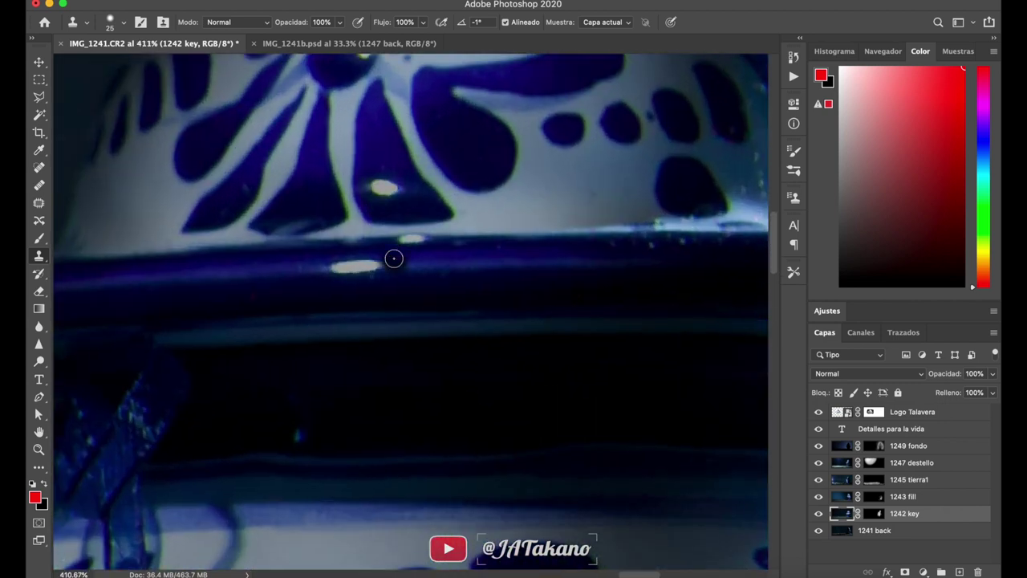
scroll(393, 257, up, 3)
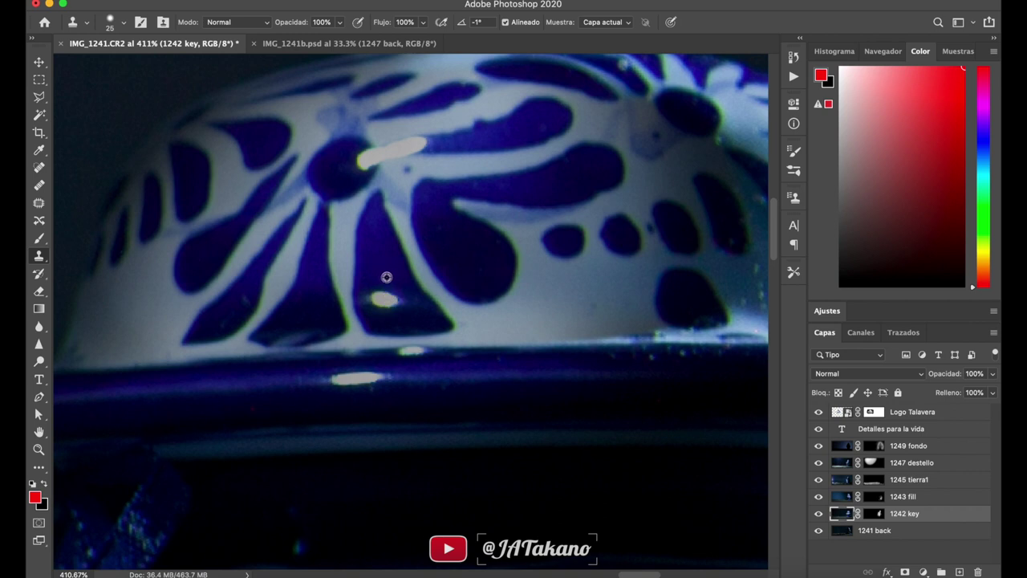
click(375, 299)
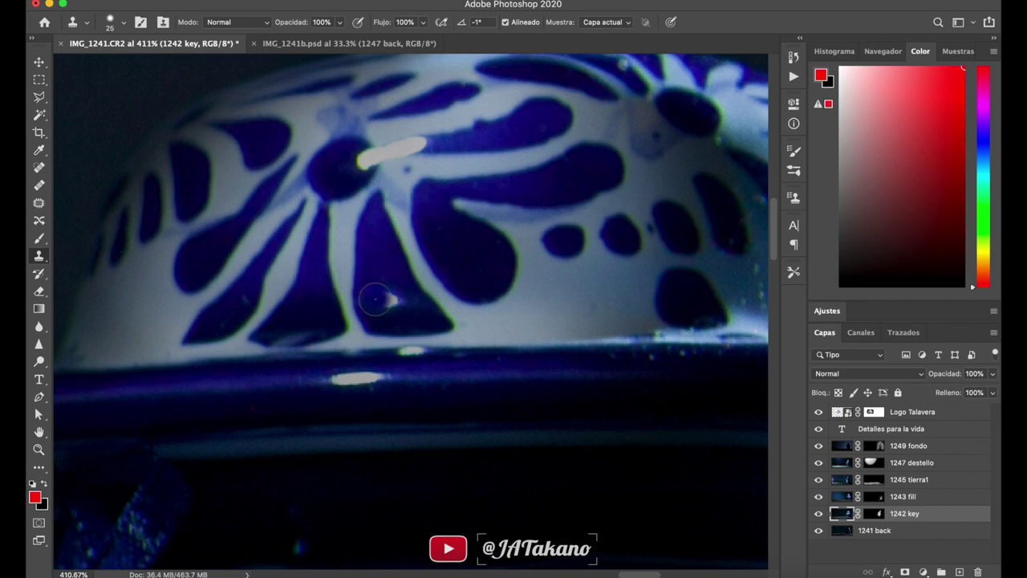
key(ctrl+z)
click(381, 299)
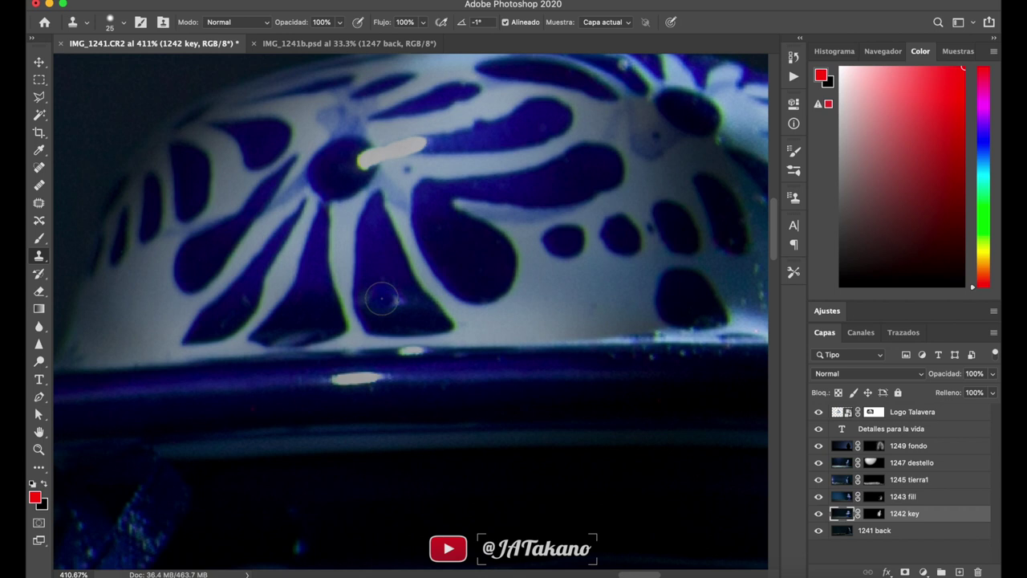
key(ctrl+z)
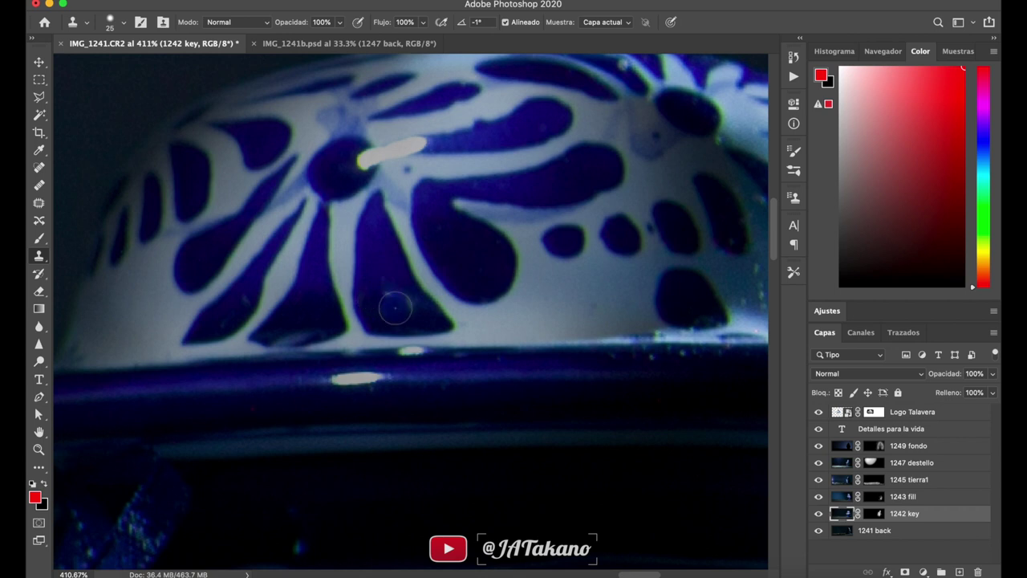
click(387, 301)
key(ctrl+z)
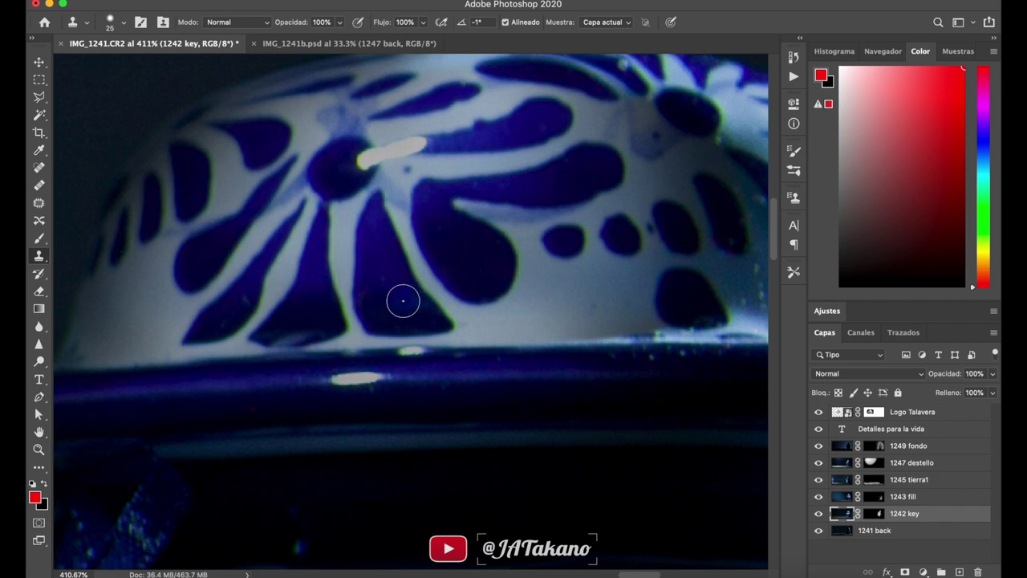
- Sample fresh blue sources and clone over the right part of the lid's pale streak
scroll(403, 301, down, 2)
scroll(403, 301, down, 1)
scroll(402, 301, down, 2)
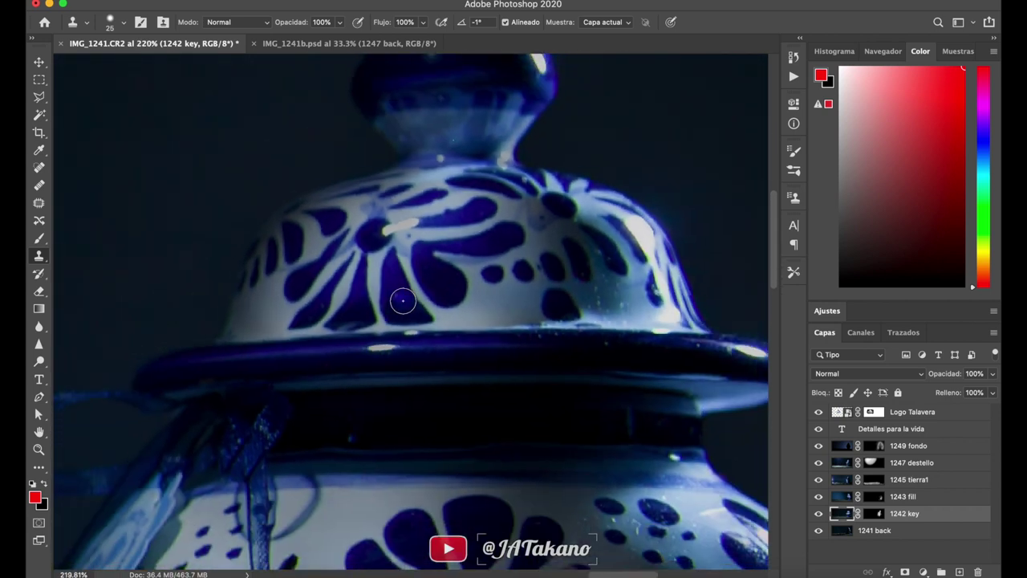
scroll(420, 211, up, 1)
scroll(420, 211, up, 2)
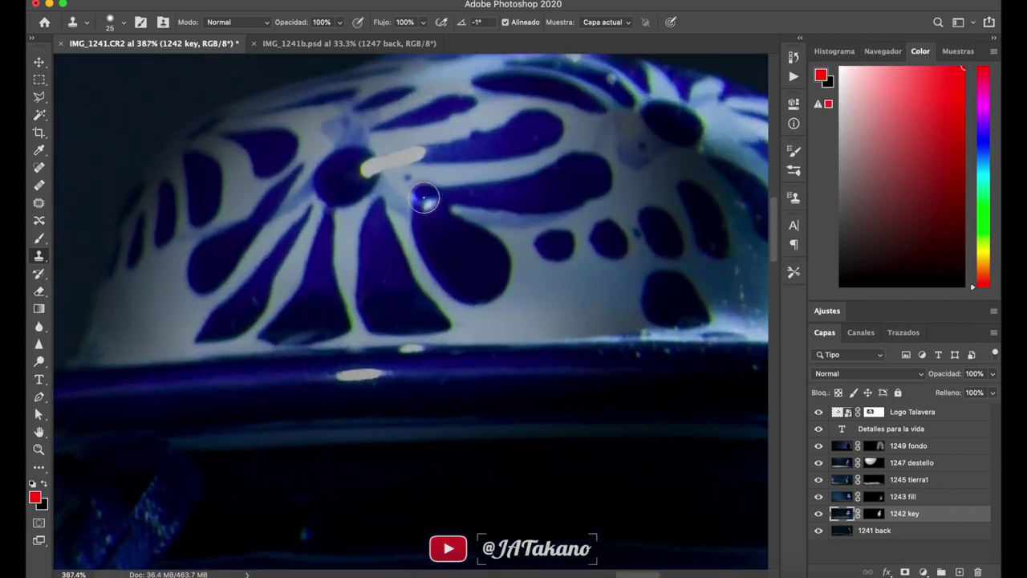
scroll(423, 196, up, 1)
scroll(422, 198, up, 2)
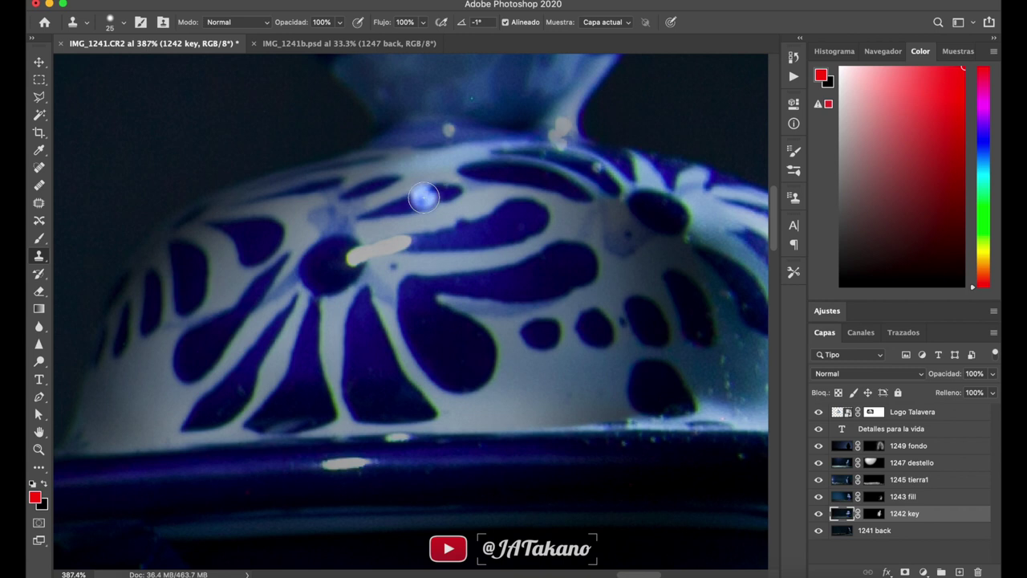
drag(413, 237, 389, 244)
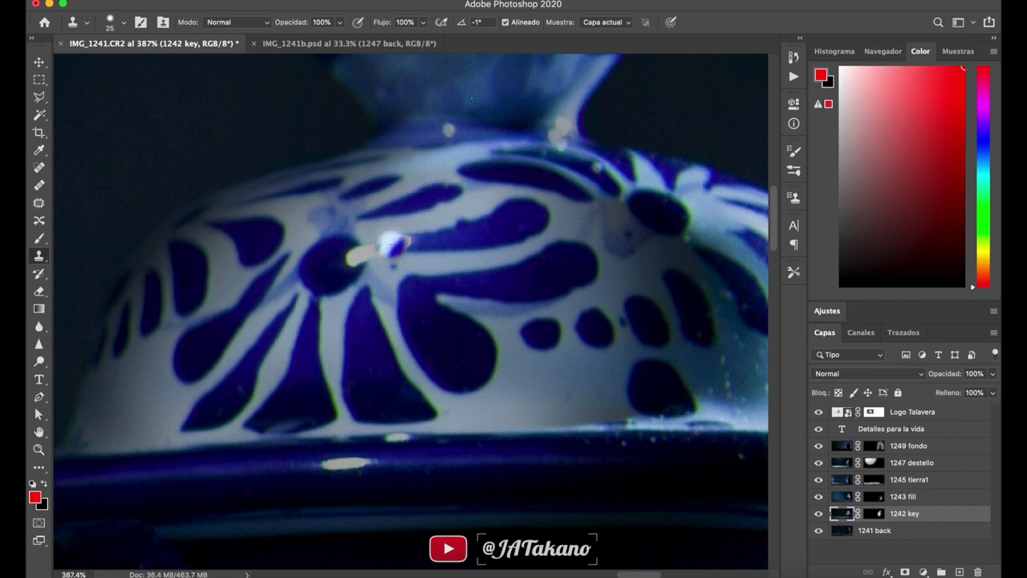
alt+click(362, 216)
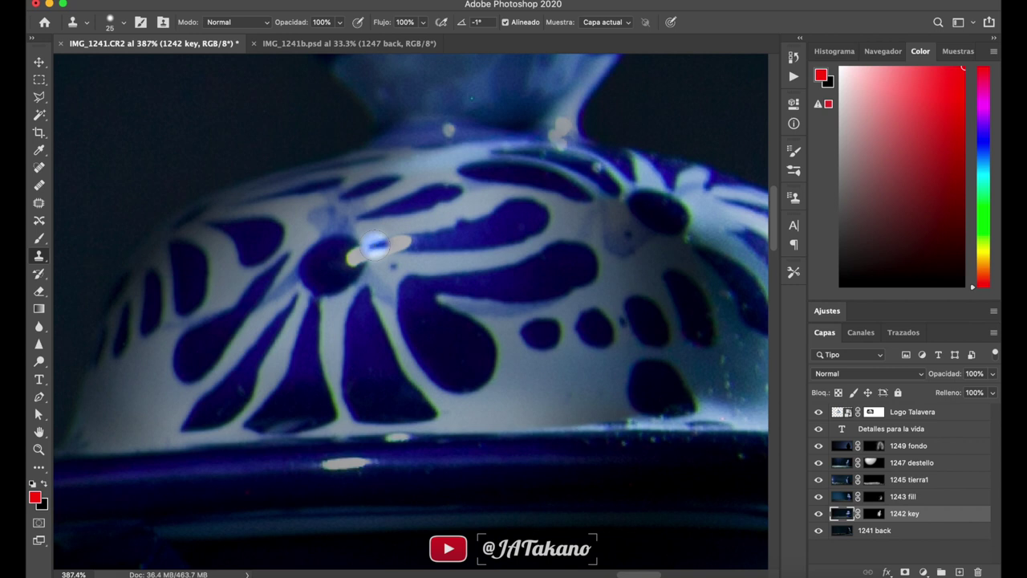
drag(377, 244, 406, 243)
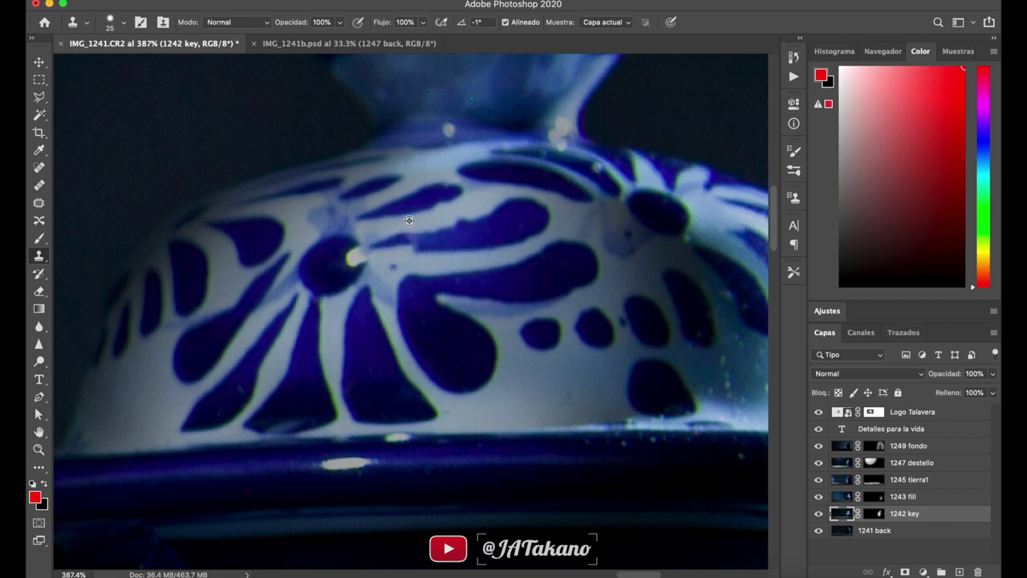
alt+click(409, 220)
alt+click(477, 297)
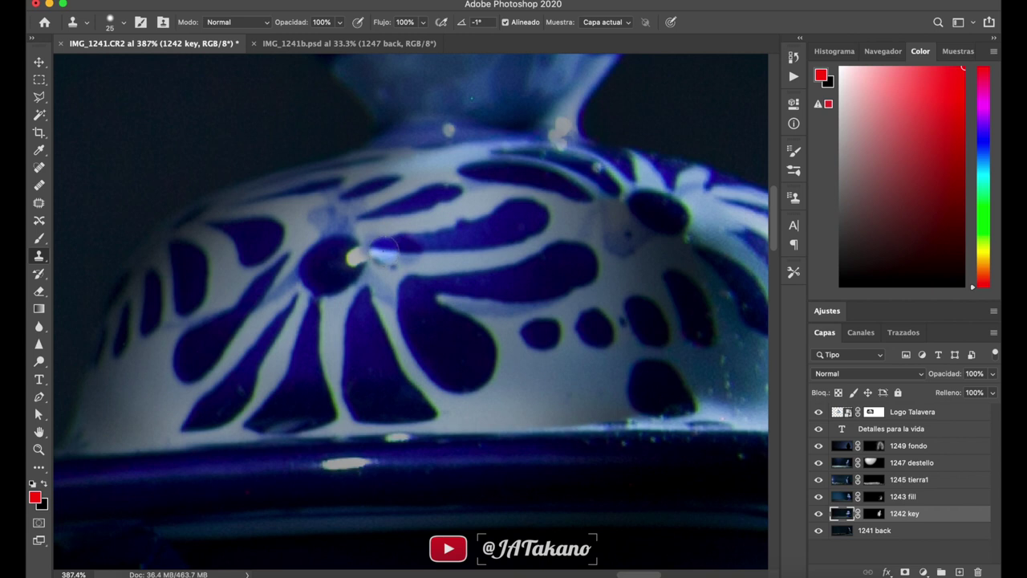
drag(384, 250, 377, 247)
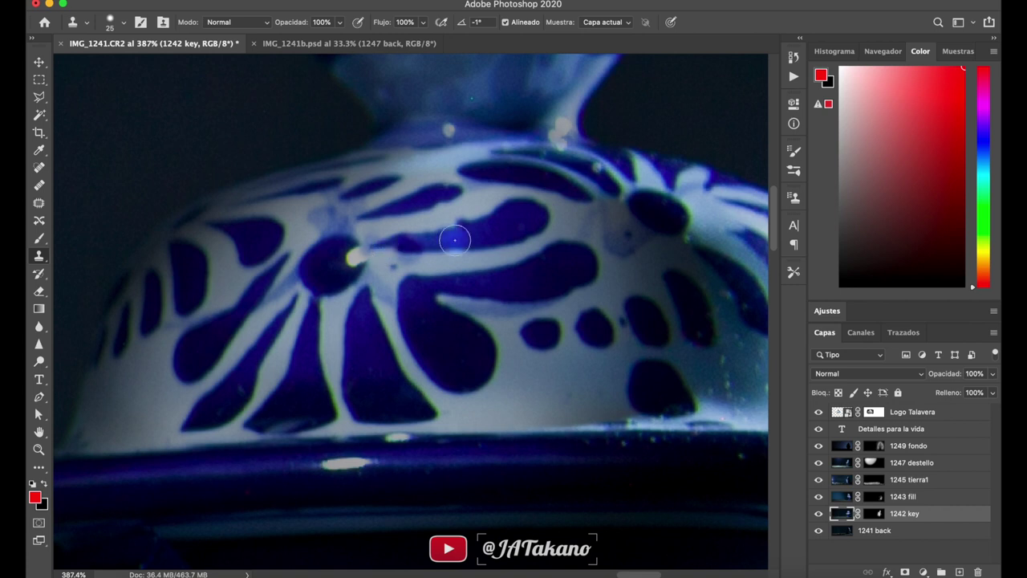
- With a 14 px clone brush, paint out the streak and adjacent light patch, then drop to 8 px
mouse_move(454, 241)
mouse_down()
mouse_move(439, 246)
mouse_move(464, 238)
mouse_up()
mouse_move(392, 248)
mouse_down()
mouse_move(467, 238)
mouse_move(389, 242)
mouse_move(425, 244)
mouse_up()
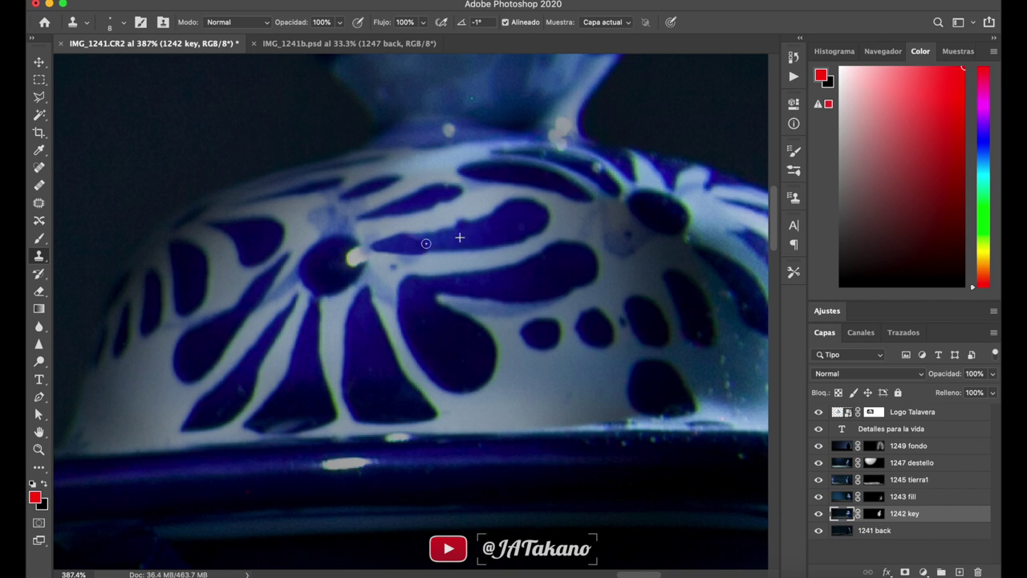
drag(426, 243, 410, 241)
drag(450, 240, 406, 238)
drag(441, 265, 427, 264)
drag(414, 264, 393, 267)
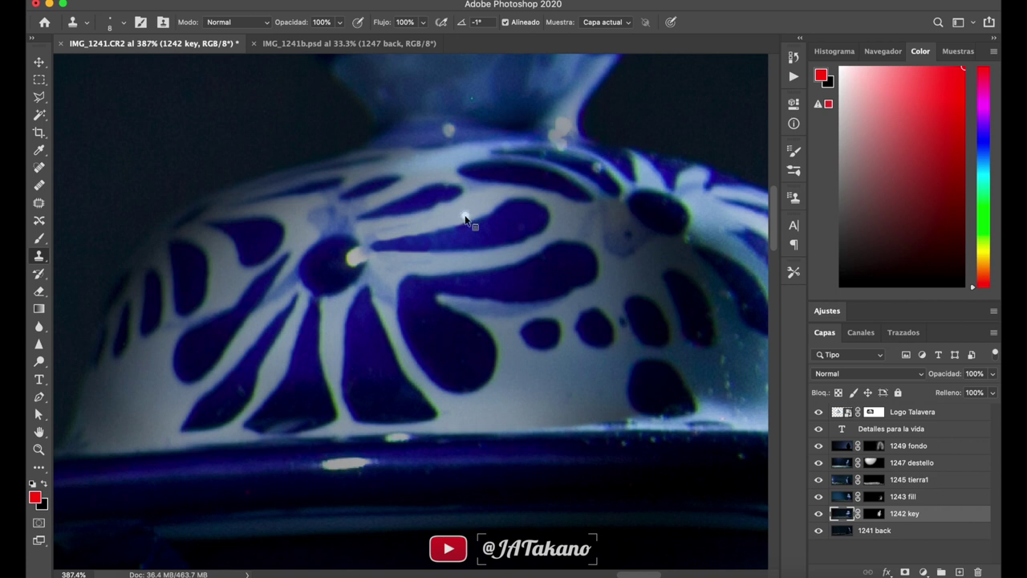
mouse_move(464, 215)
mouse_down()
mouse_move(438, 220)
mouse_move(461, 213)
mouse_up()
- Zoom in to about 700% and clone dark blue over the glint beside the lid's central dot
scroll(351, 264, up, 3)
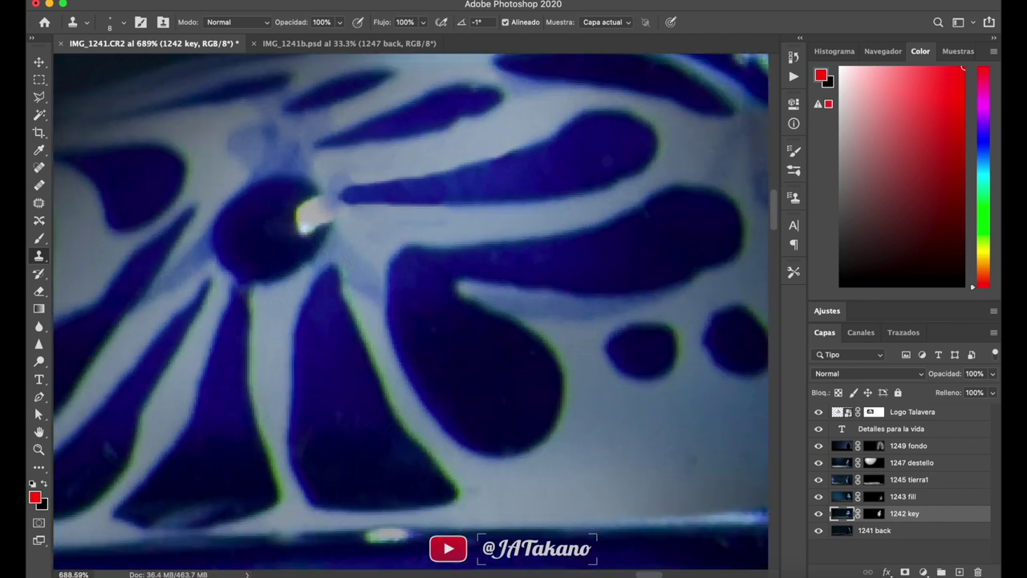
scroll(350, 264, up, 2)
scroll(351, 264, left, 3)
scroll(350, 264, up, 1)
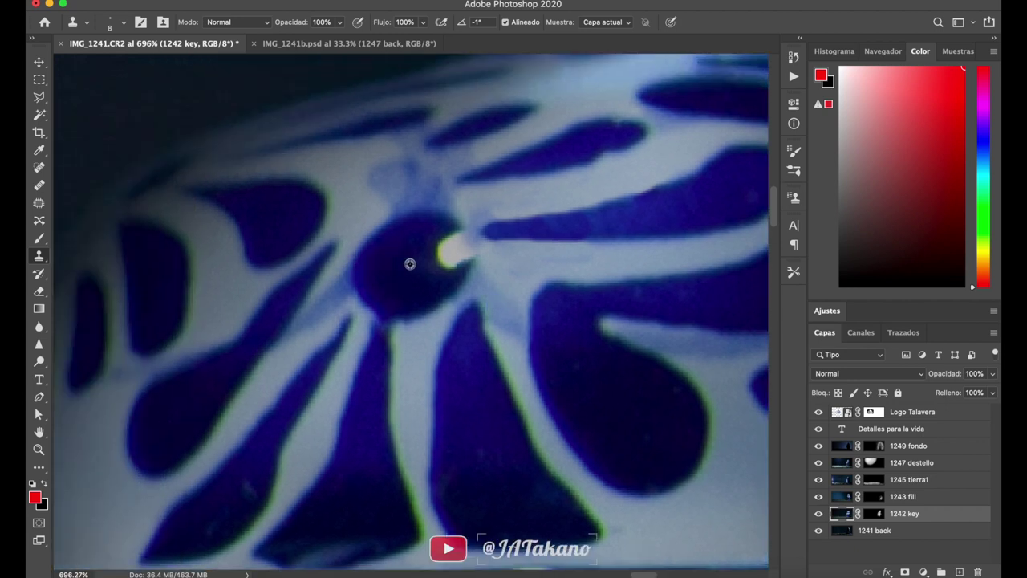
mouse_move(444, 252)
mouse_down()
mouse_move(449, 262)
mouse_move(443, 249)
mouse_up()
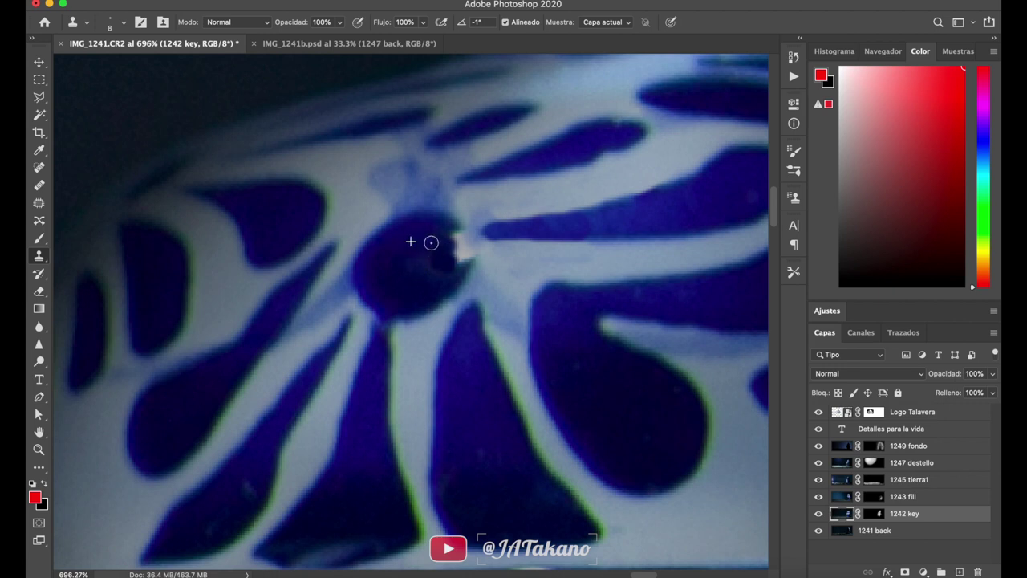
mouse_move(448, 256)
mouse_down()
mouse_move(455, 240)
mouse_move(463, 256)
mouse_up()
scroll(449, 251, down, 3)
scroll(450, 250, down, 3)
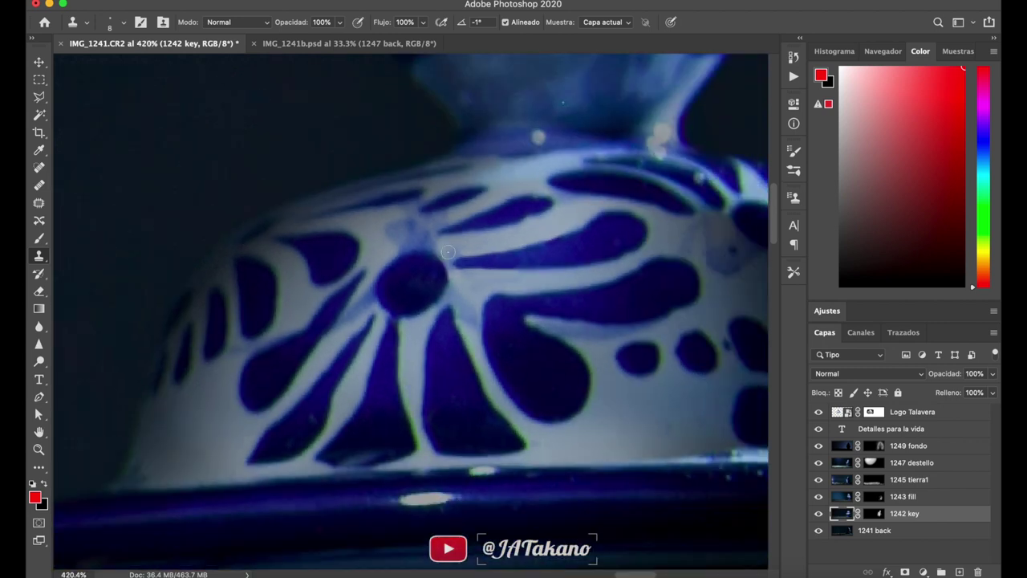
scroll(449, 252, down, 2)
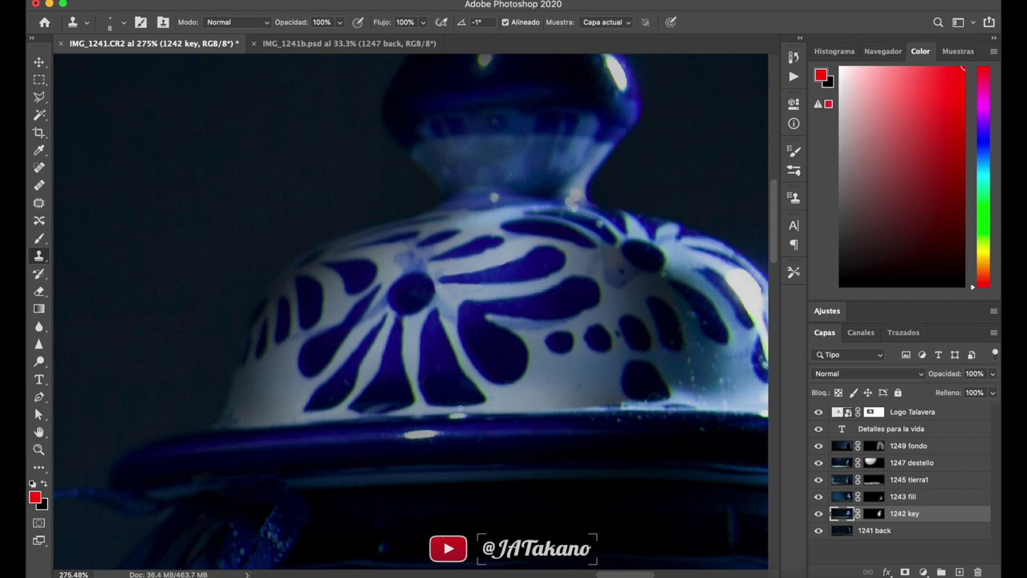
- Zoom in on the lid rim and clone over the first part of the white highlight
scroll(449, 454, up, 1)
scroll(448, 454, up, 2)
scroll(450, 454, up, 2)
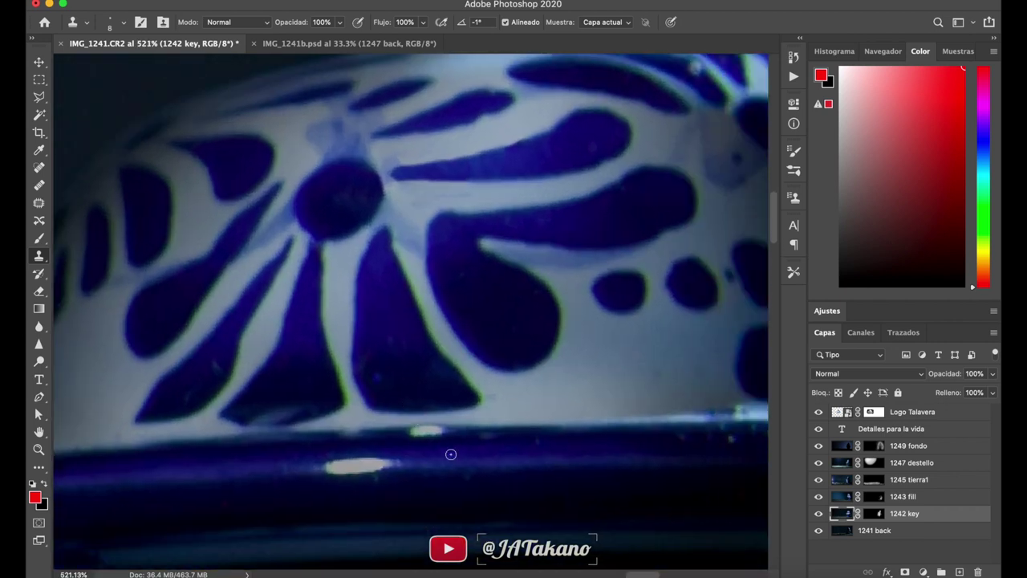
scroll(450, 454, up, 2)
scroll(451, 453, up, 1)
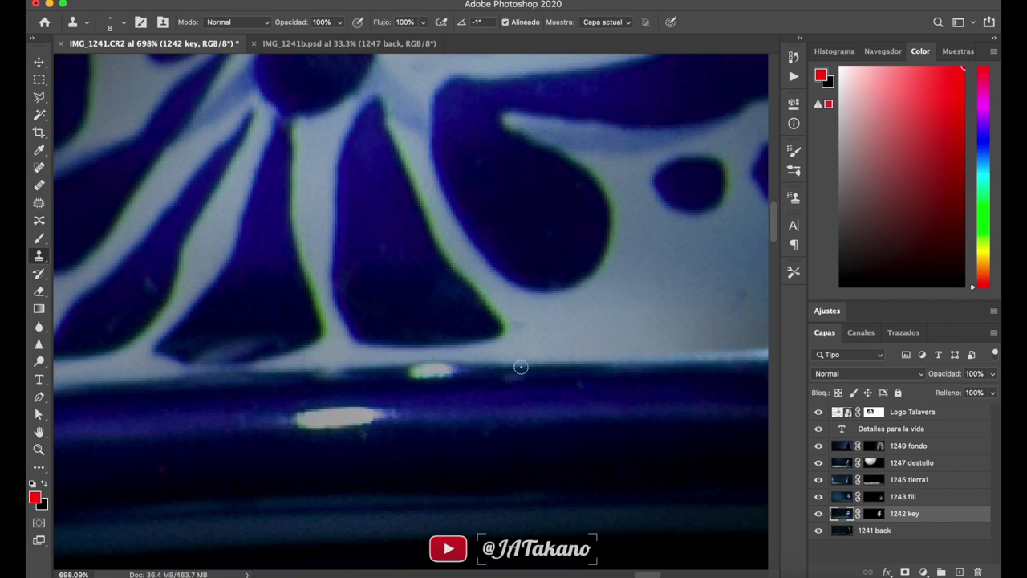
drag(521, 367, 540, 369)
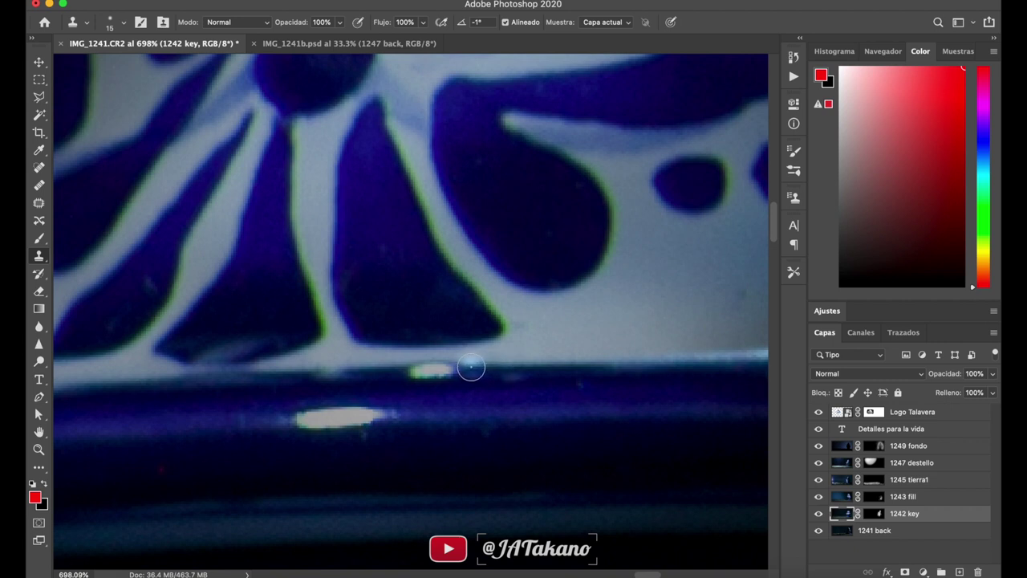
click(469, 367)
drag(469, 367, 412, 366)
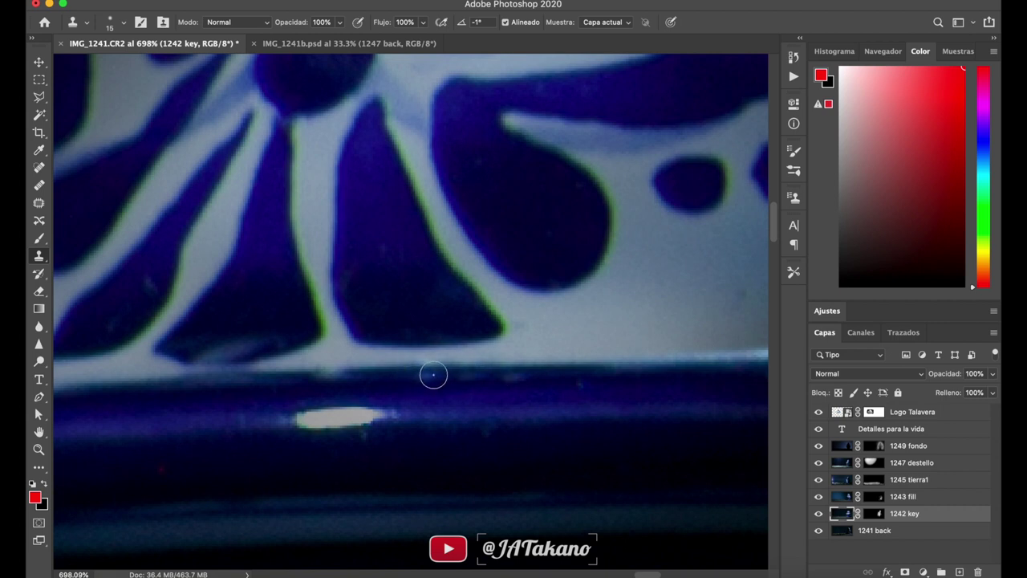
- Resample clean rim areas and clone out the remaining white highlight along the dark blue band
alt+click(552, 370)
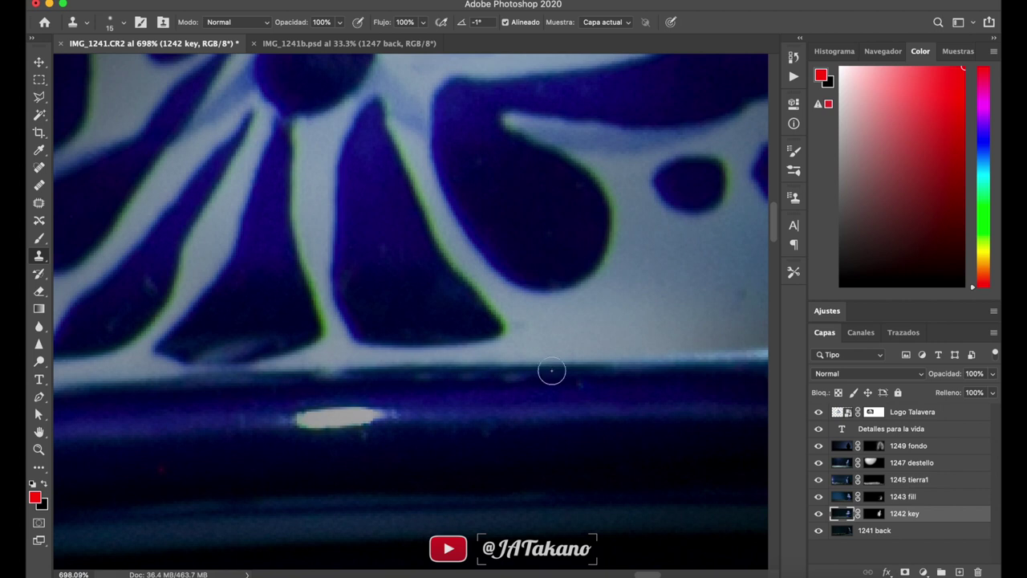
drag(517, 372, 504, 371)
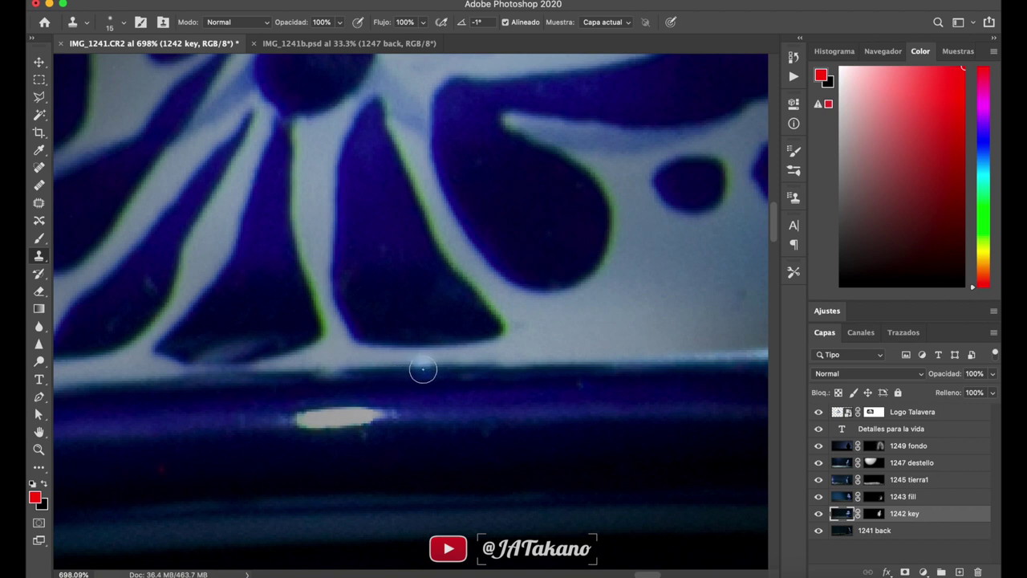
drag(423, 370, 465, 370)
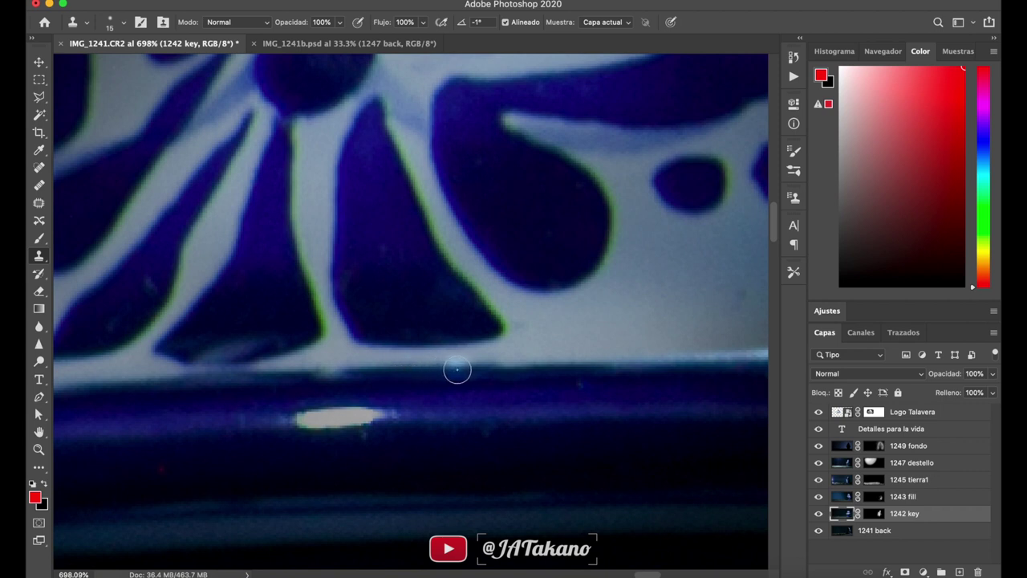
right_click(499, 368)
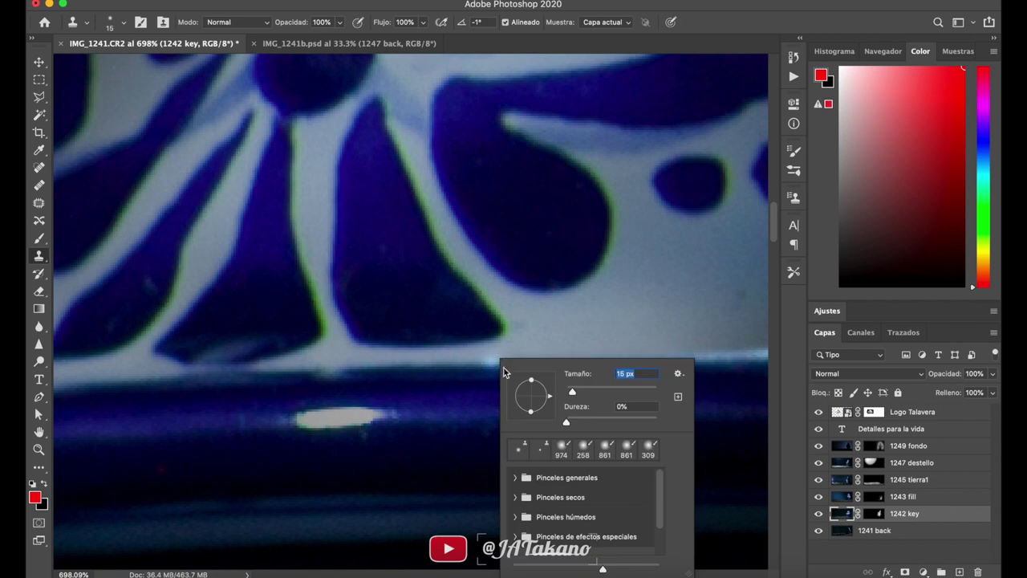
click(480, 370)
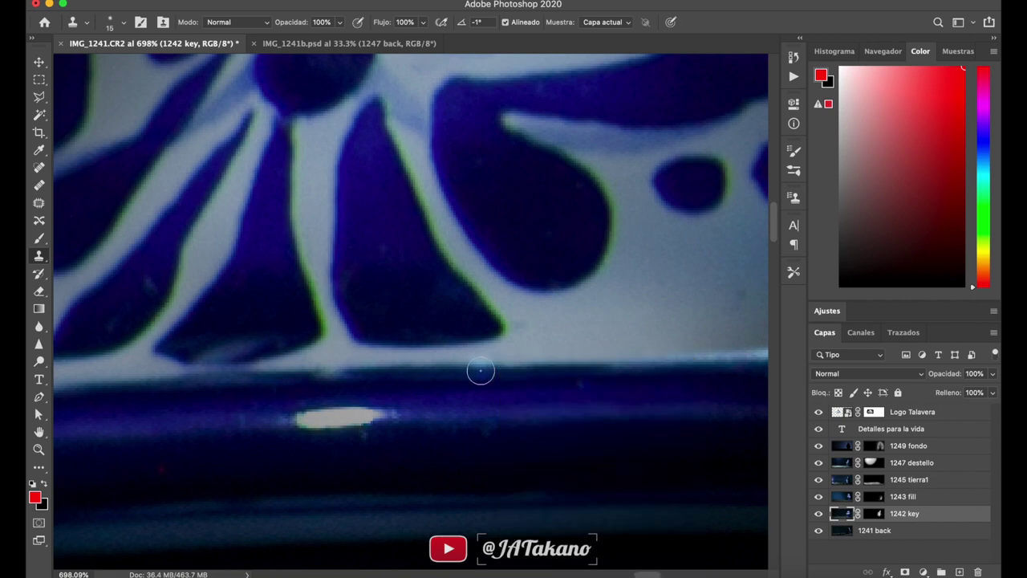
drag(497, 369, 520, 370)
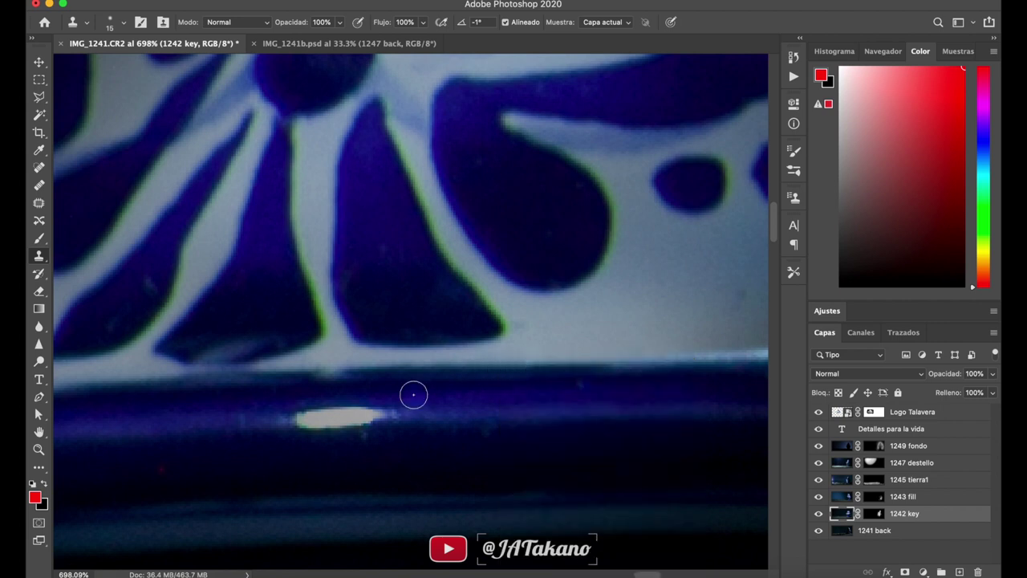
scroll(413, 394, down, 2)
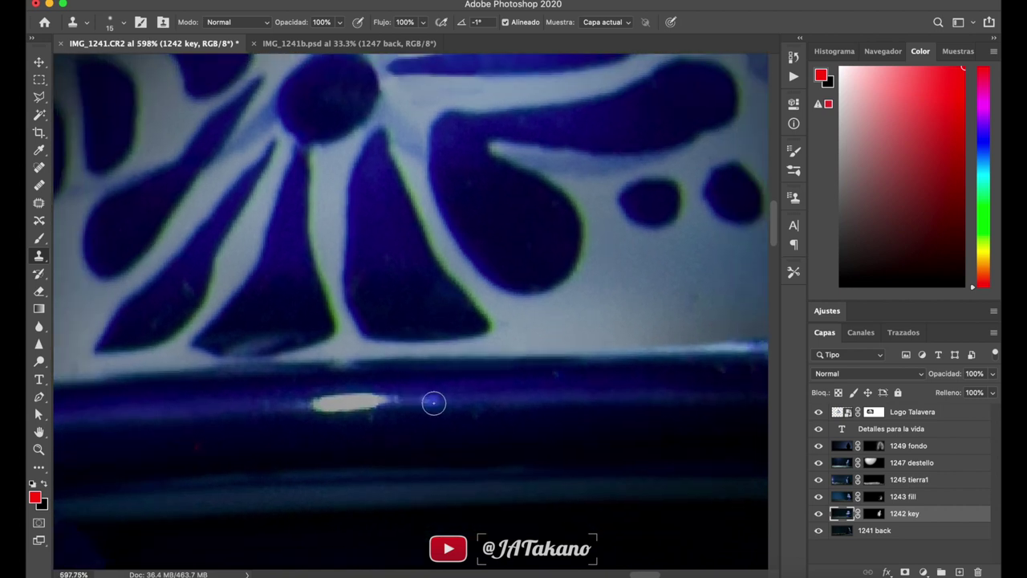
alt+click(481, 402)
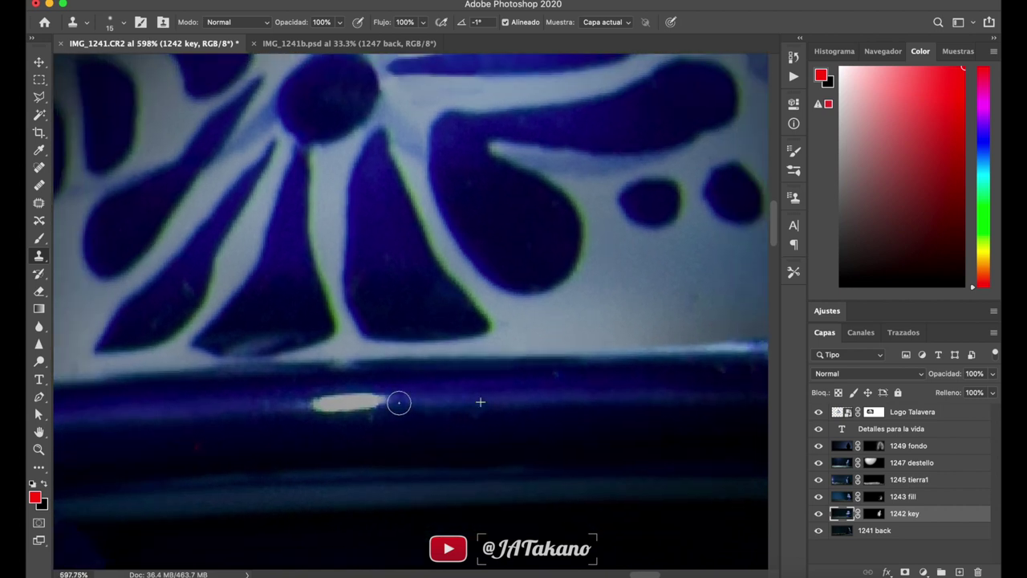
drag(399, 402, 320, 408)
scroll(322, 409, down, 2)
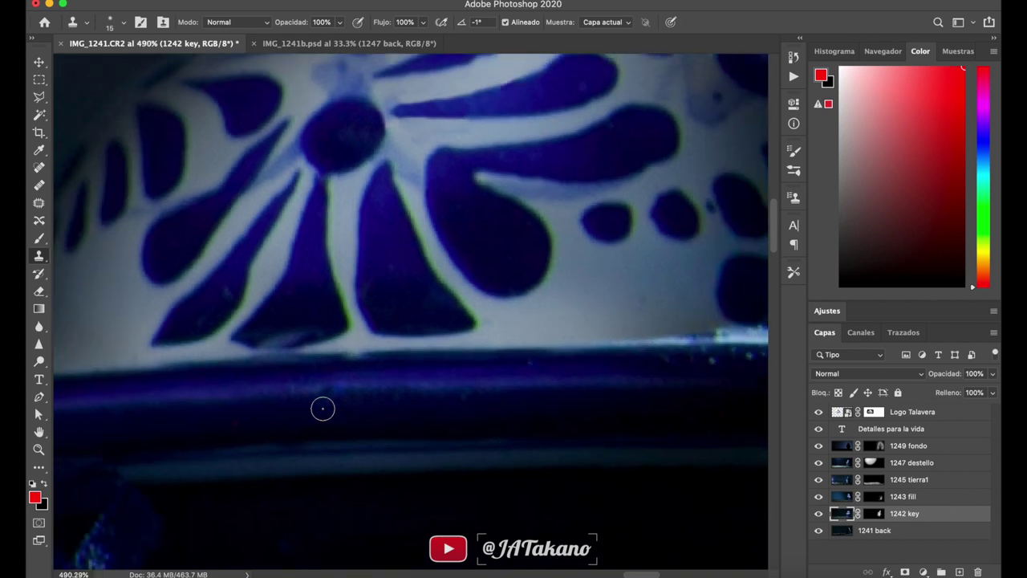
scroll(322, 409, down, 4)
scroll(323, 409, down, 4)
scroll(323, 409, down, 3)
scroll(323, 409, down, 3)
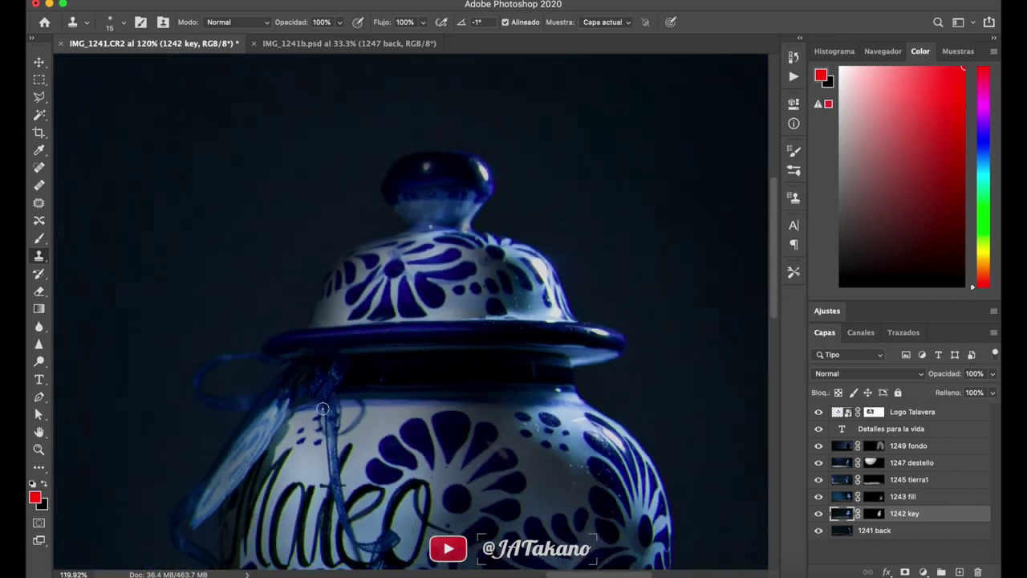
scroll(448, 122, up, 3)
scroll(447, 122, up, 1)
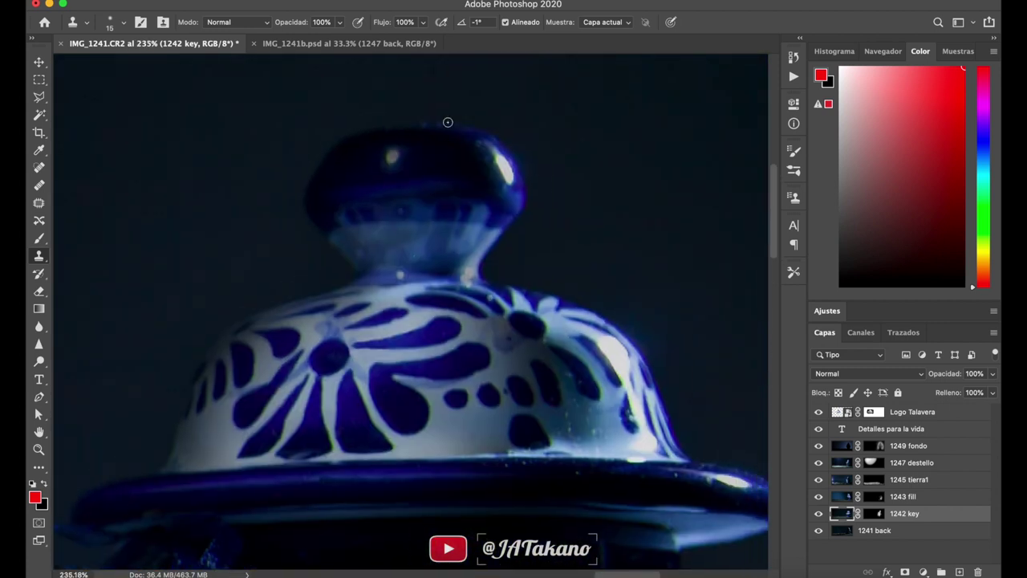
scroll(448, 122, up, 1)
scroll(448, 122, up, 1)
scroll(447, 122, down, 3)
scroll(447, 122, down, 1)
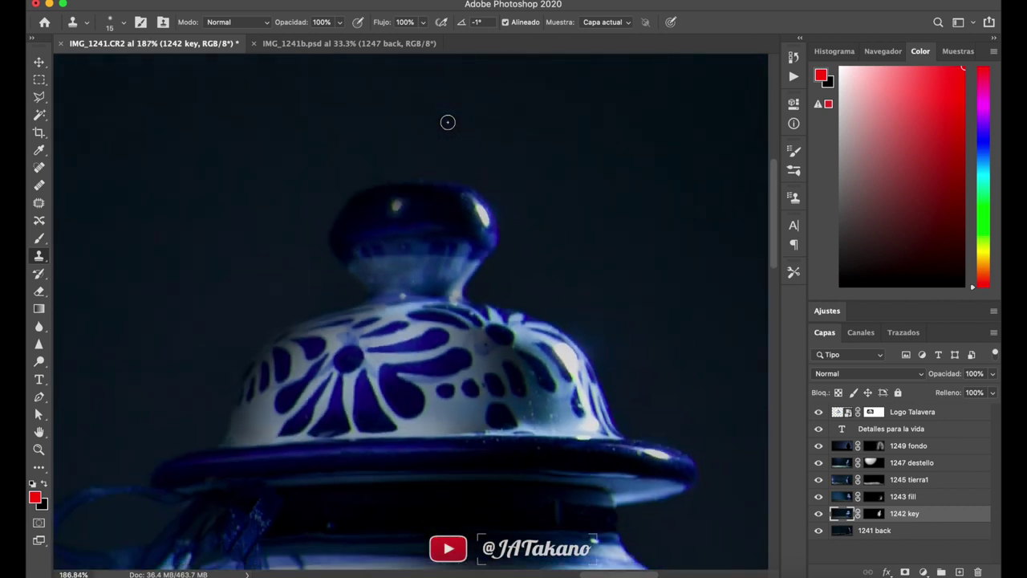
scroll(448, 122, down, 2)
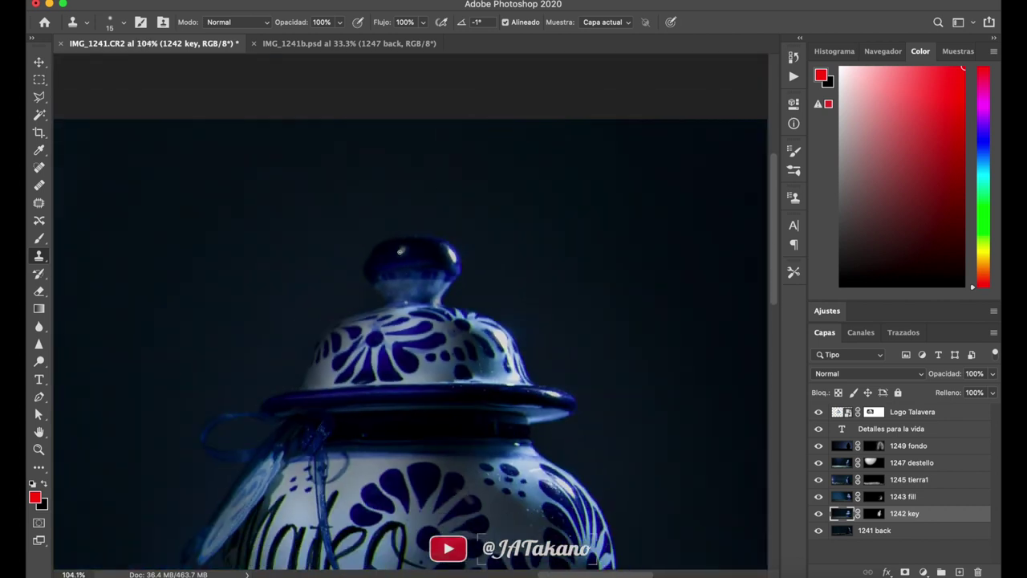
scroll(401, 251, down, 1)
scroll(397, 256, down, 1)
scroll(389, 269, down, 2)
scroll(380, 282, down, 1)
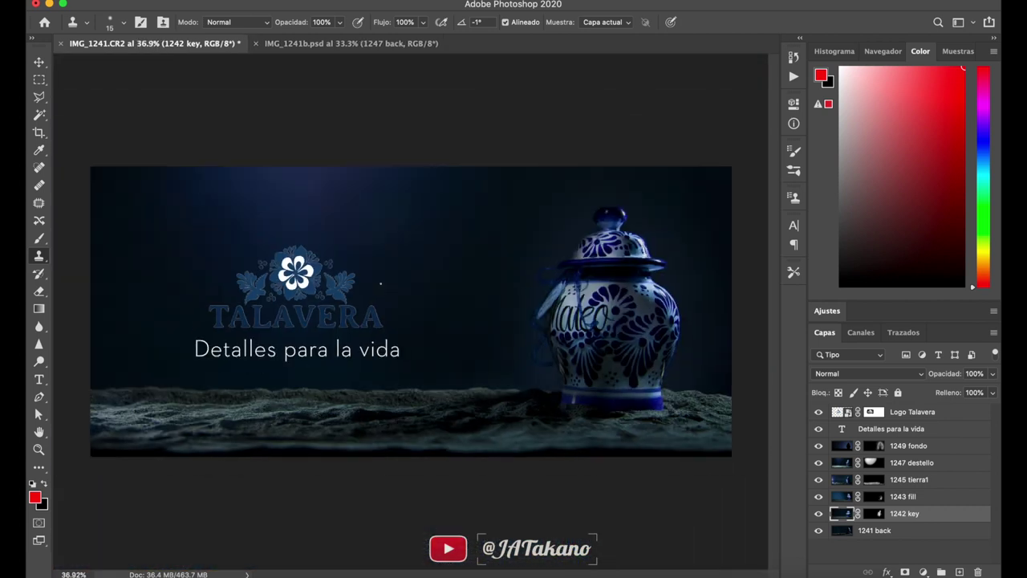
scroll(380, 282, down, 1)
key(ctrl+0)
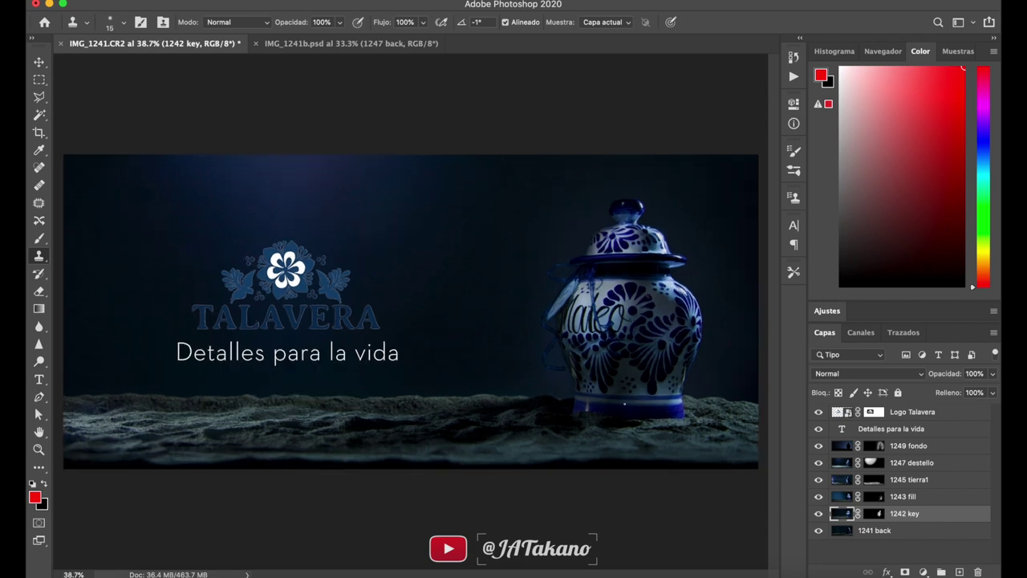
scroll(604, 416, up, 2)
scroll(604, 416, up, 2)
scroll(604, 417, up, 2)
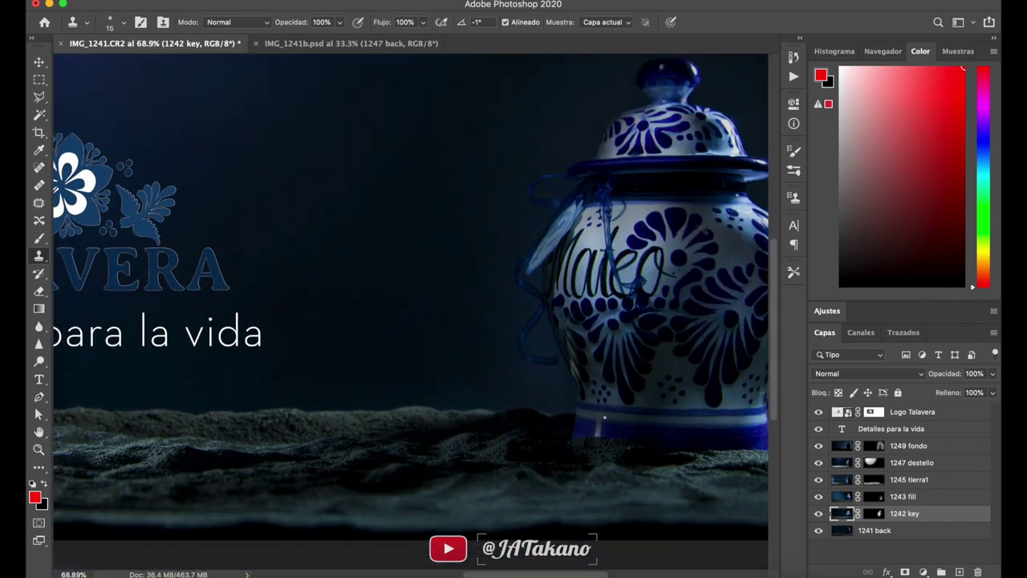
scroll(607, 419, up, 1)
scroll(606, 418, up, 2)
scroll(604, 416, up, 1)
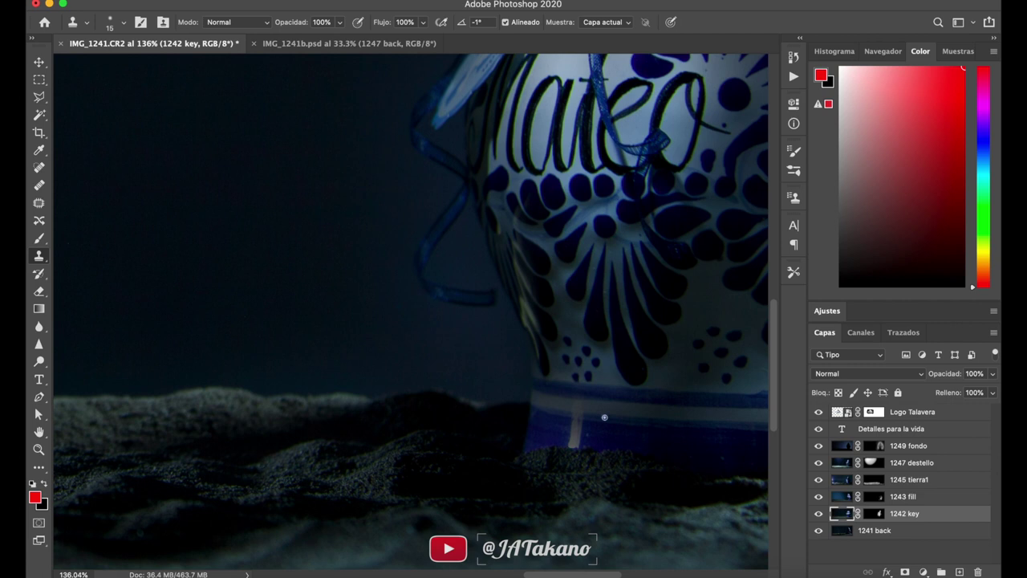
scroll(604, 416, up, 1)
scroll(604, 417, up, 1)
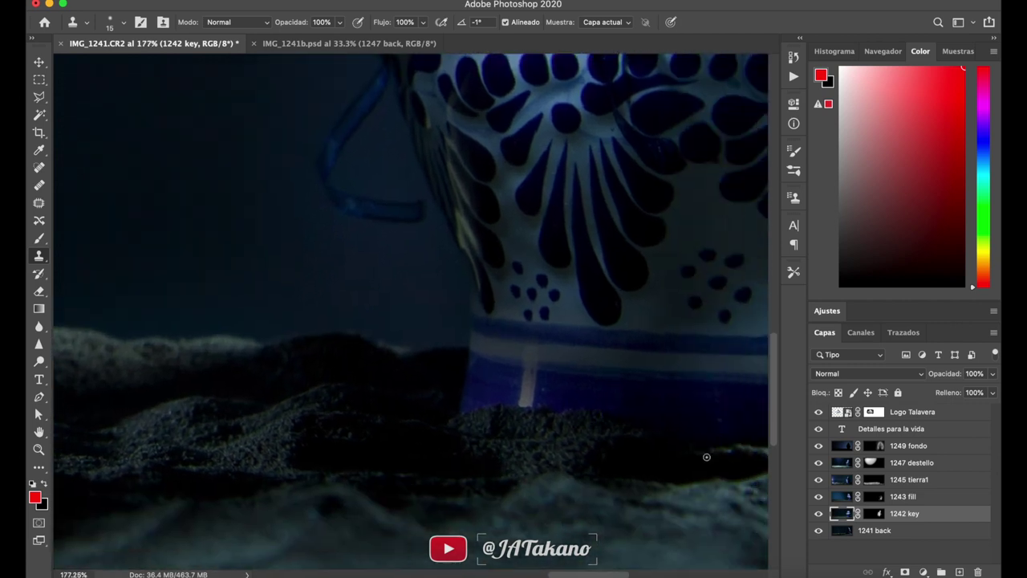
- Select layer 1245 tierra1 and enlarge the Clone Stamp brush to 48 px
click(841, 480)
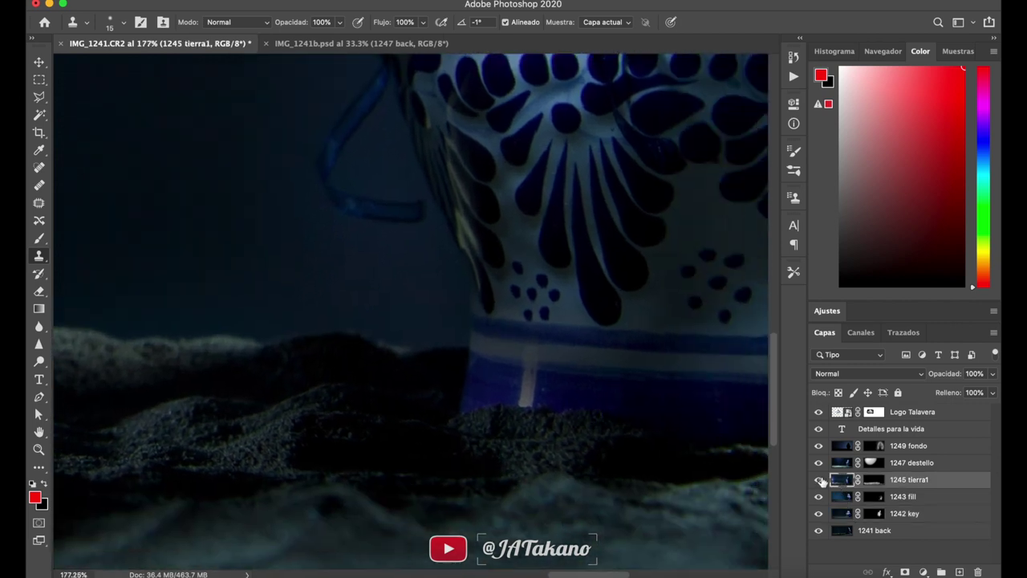
click(819, 479)
drag(594, 368, 610, 369)
right_click(530, 361)
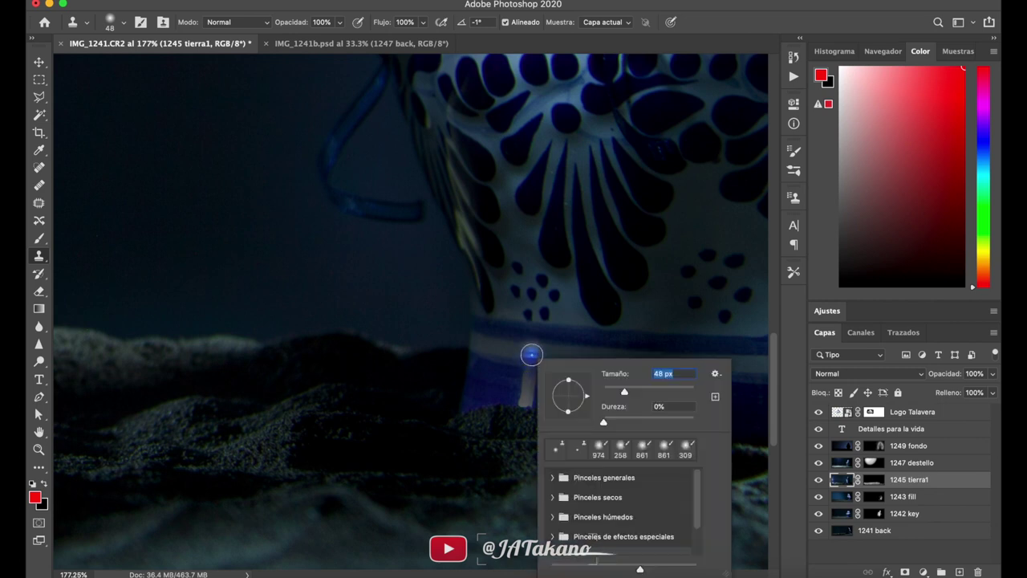
key(Escape)
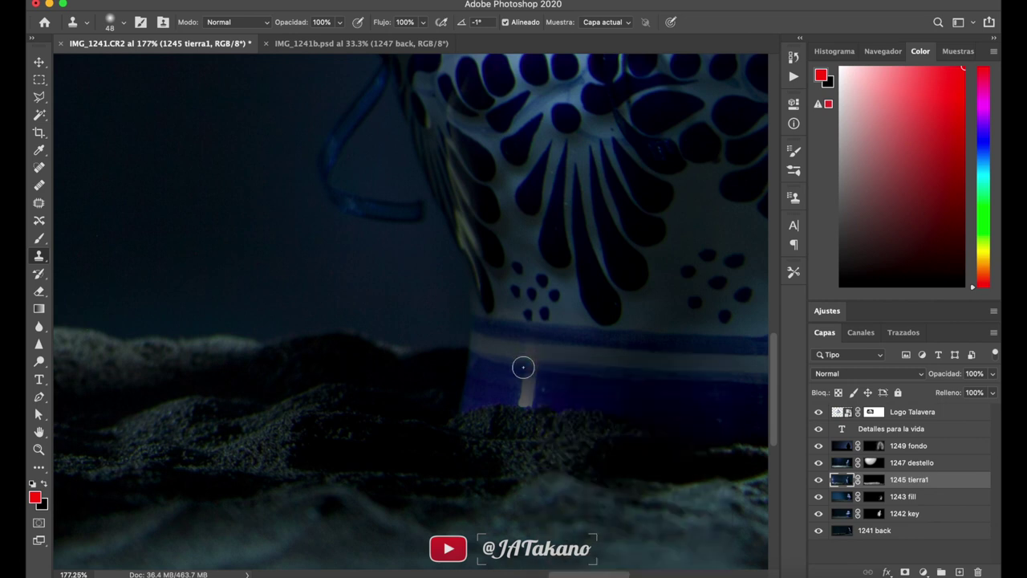
- Clone away the bright vertical streak on the base band and clean where it meets the sand
click(530, 402)
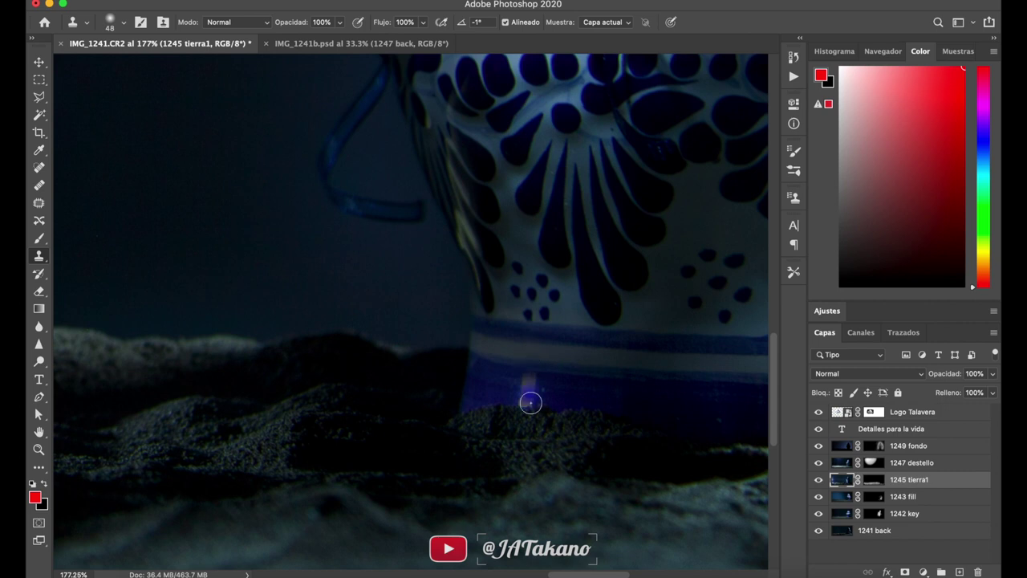
right_click(528, 372)
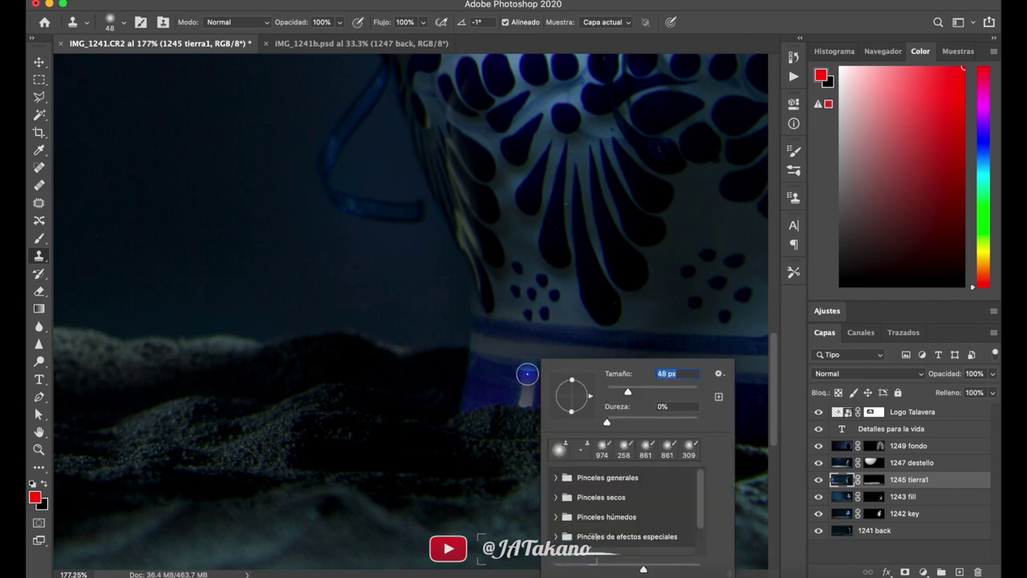
key(Escape)
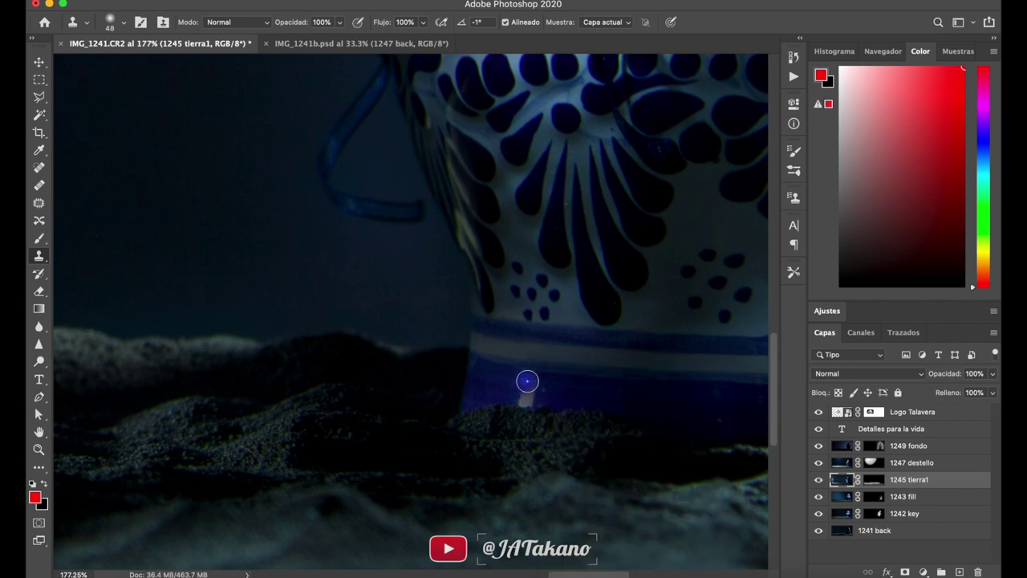
drag(527, 381, 526, 396)
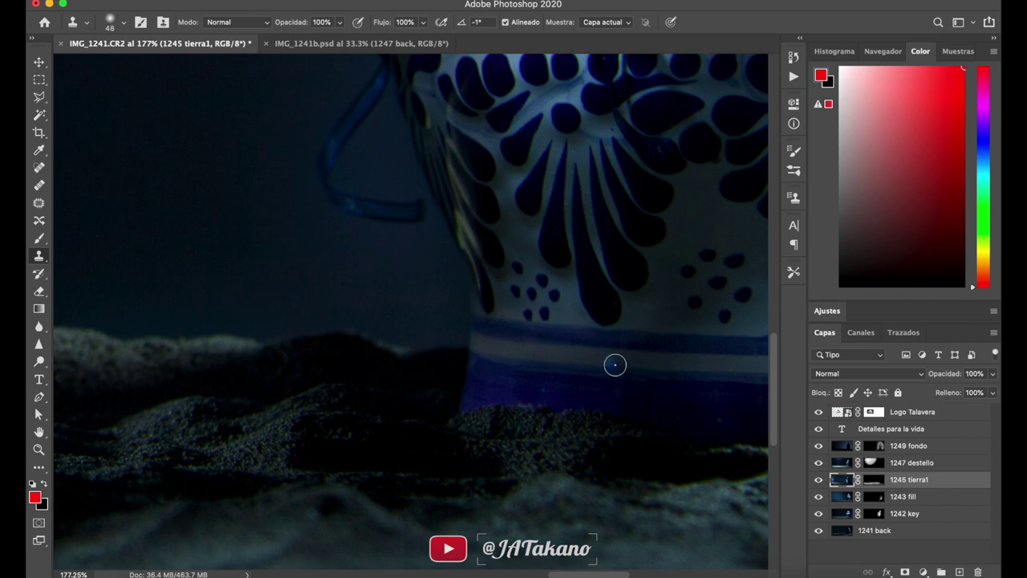
scroll(614, 365, down, 3)
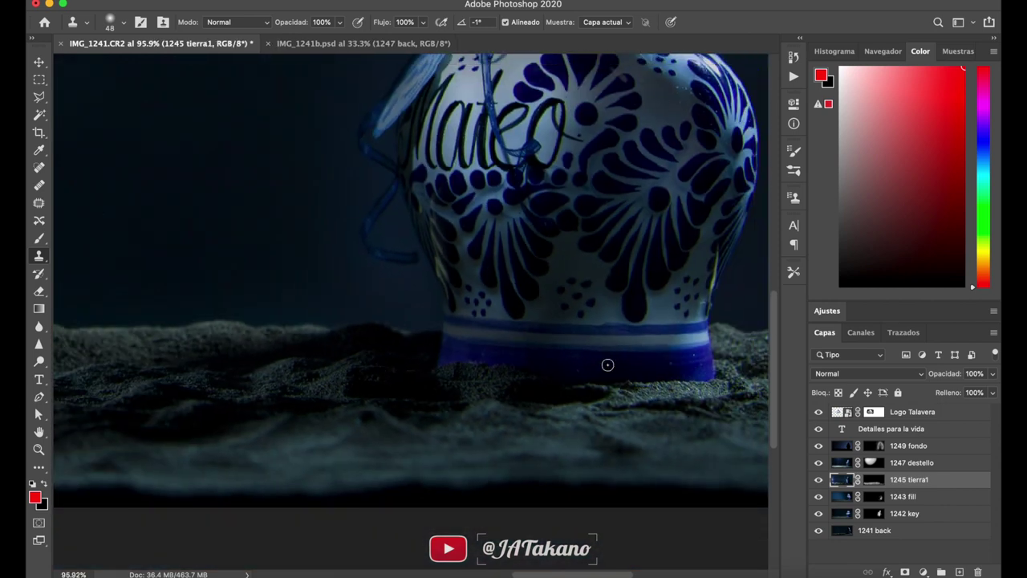
scroll(474, 358, up, 3)
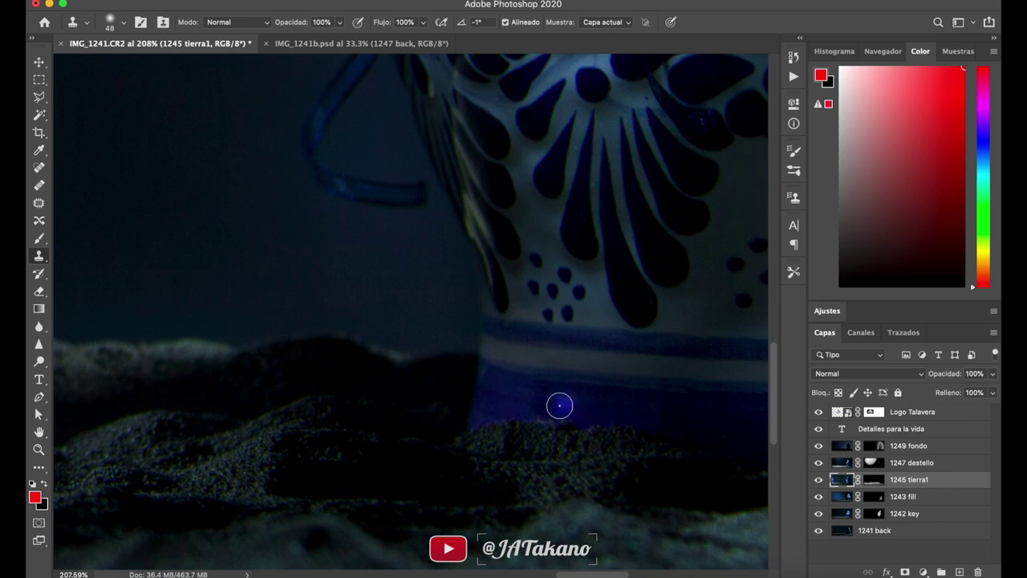
click(546, 418)
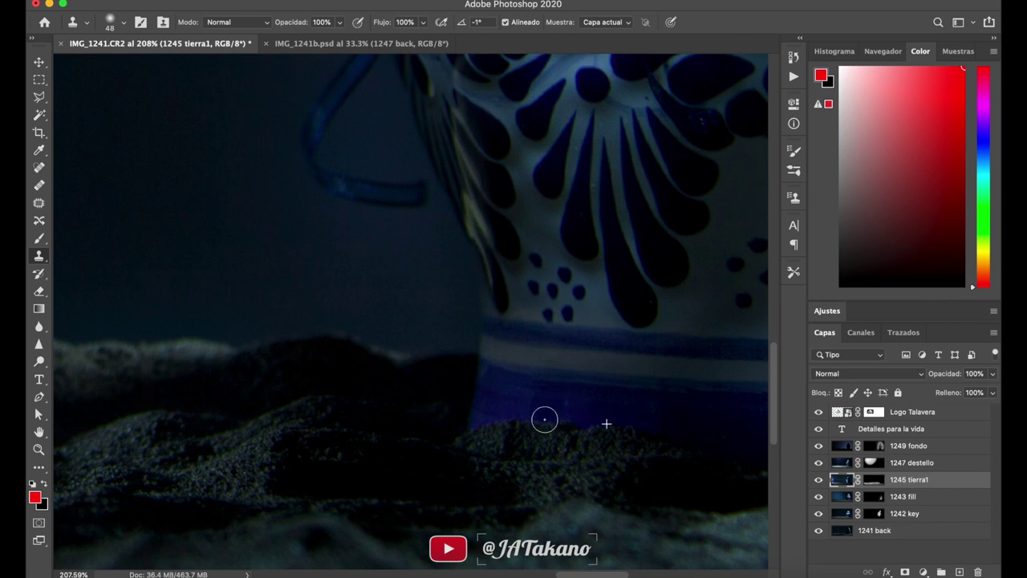
scroll(559, 392, down, 2)
scroll(559, 392, down, 1)
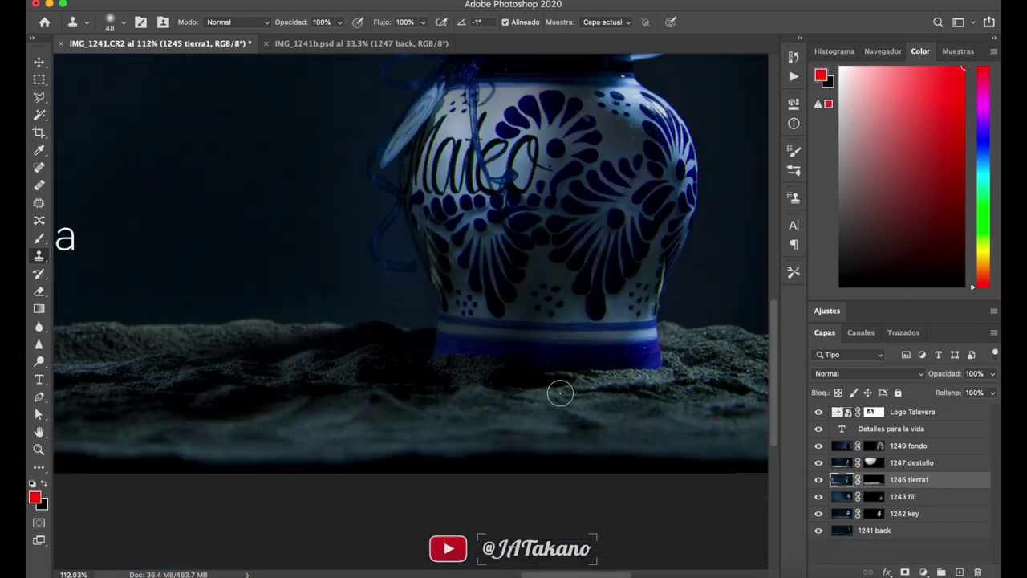
scroll(560, 392, down, 2)
scroll(560, 392, down, 1)
scroll(560, 392, down, 1)
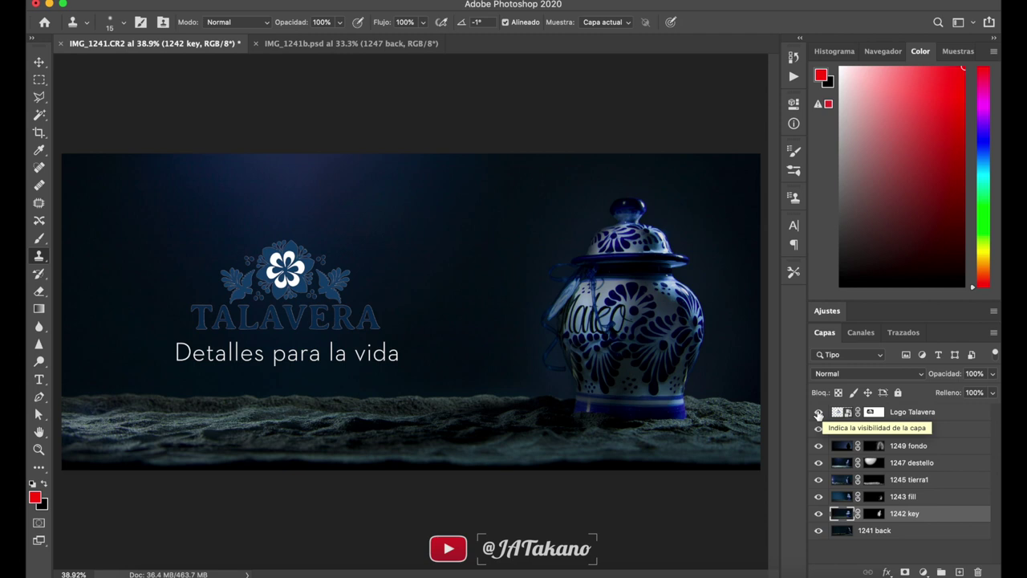
click(818, 412)
click(818, 412)
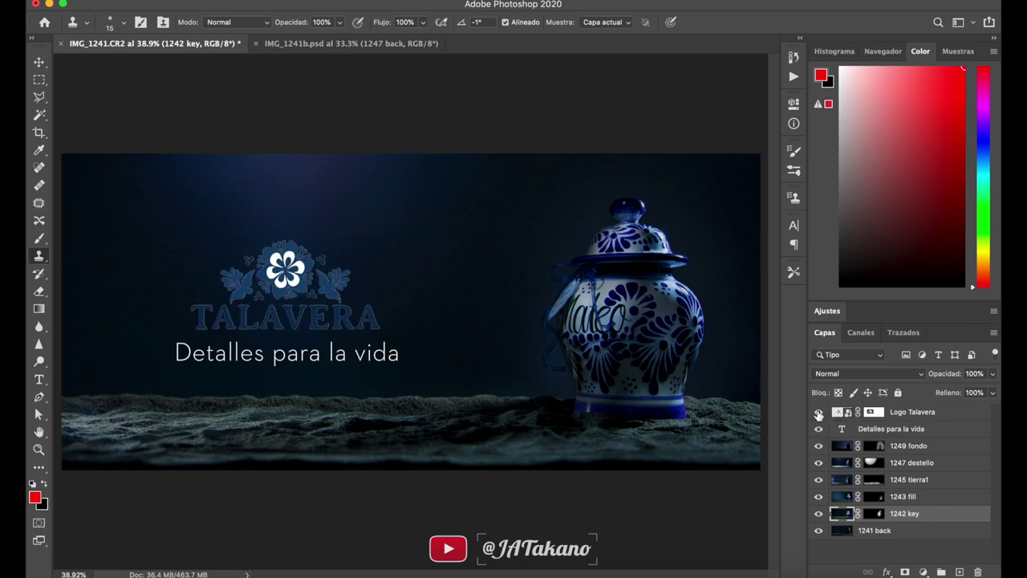
click(818, 429)
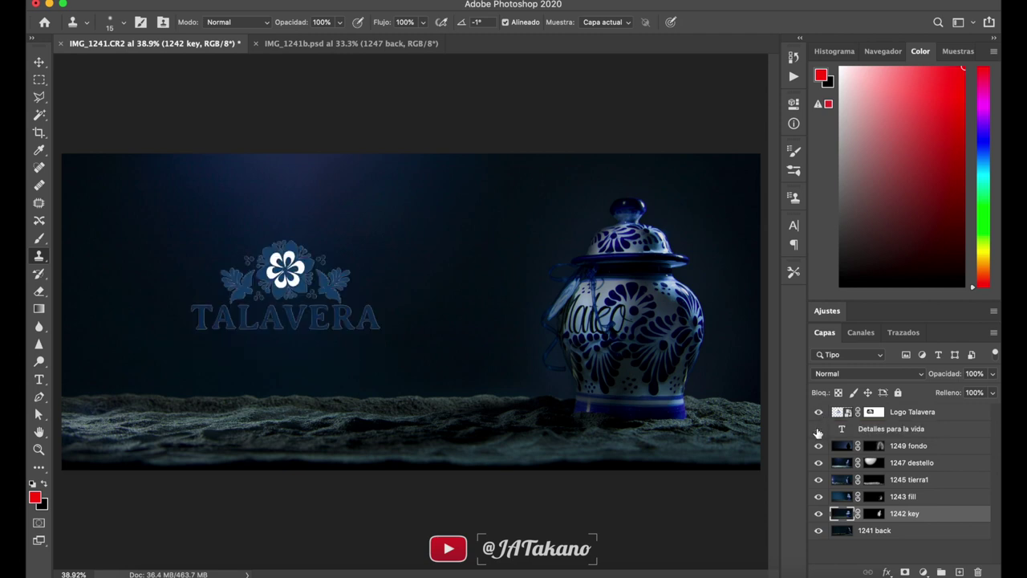
click(818, 429)
click(818, 430)
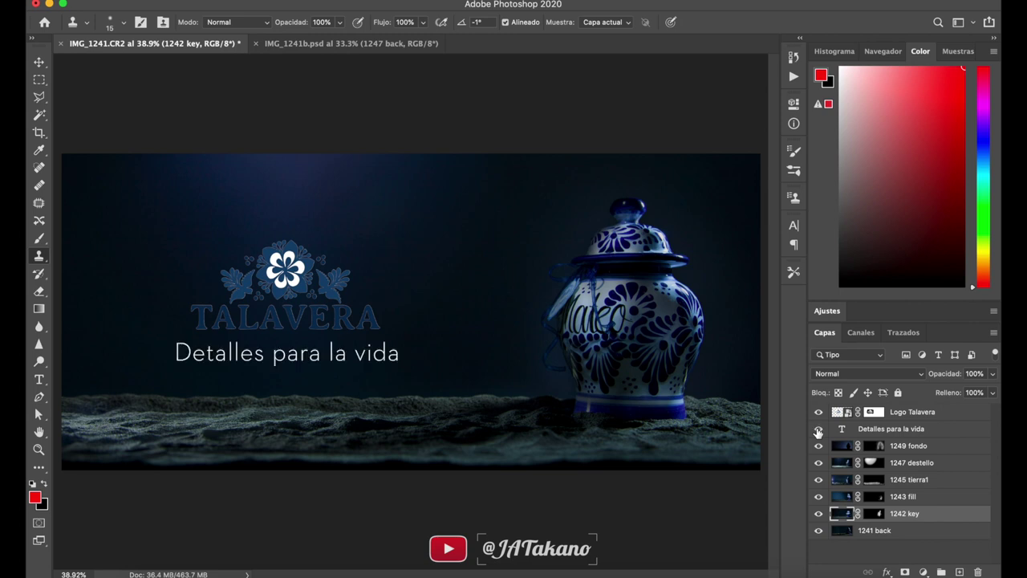
click(818, 446)
click(818, 446)
click(818, 446)
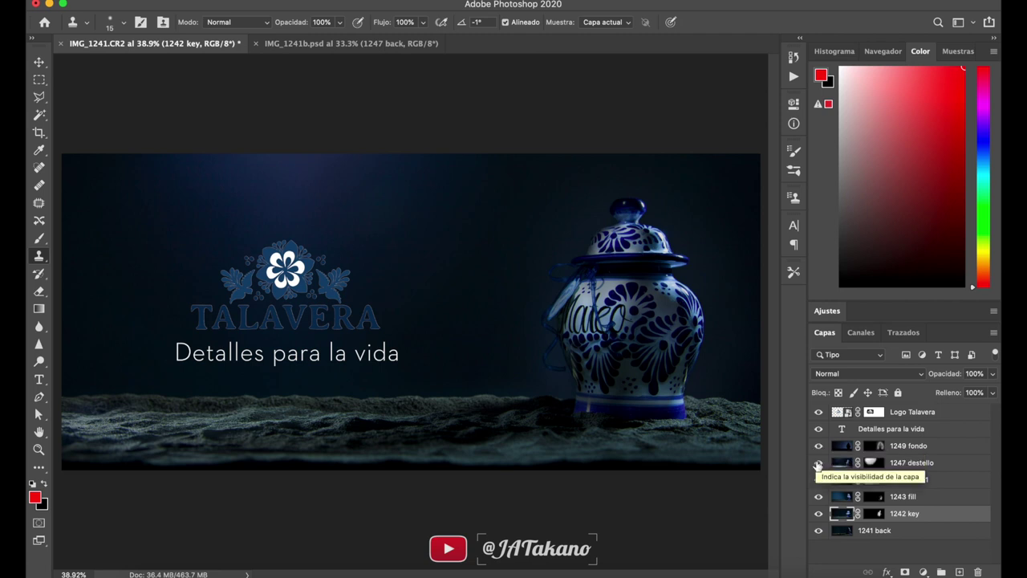
click(817, 463)
click(817, 463)
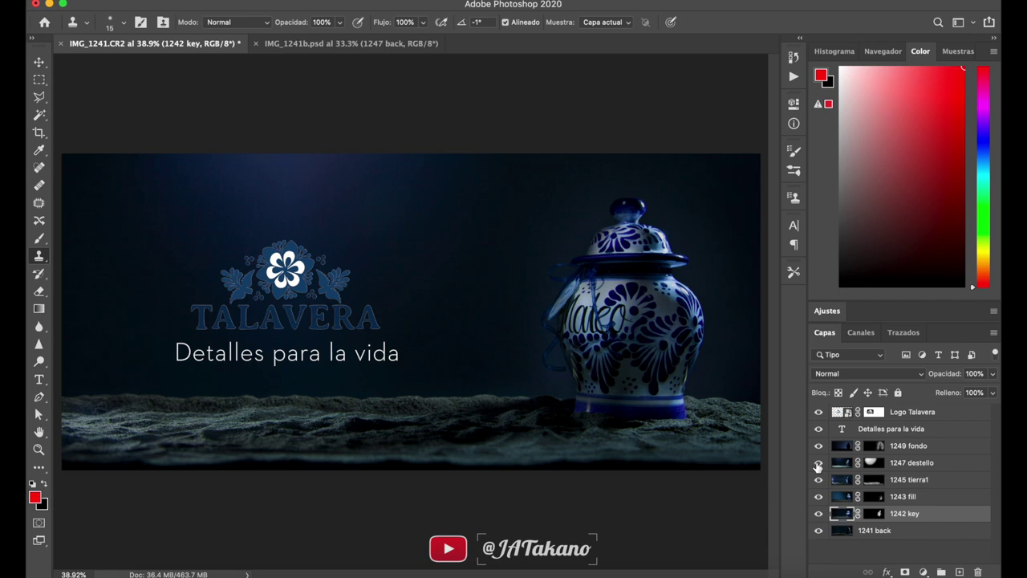
click(818, 462)
click(818, 463)
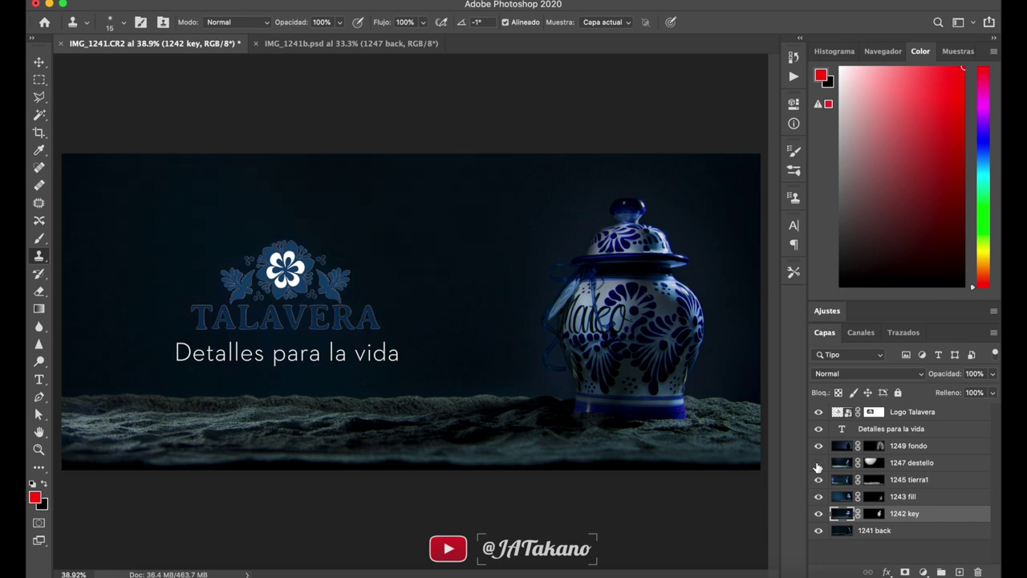
click(817, 462)
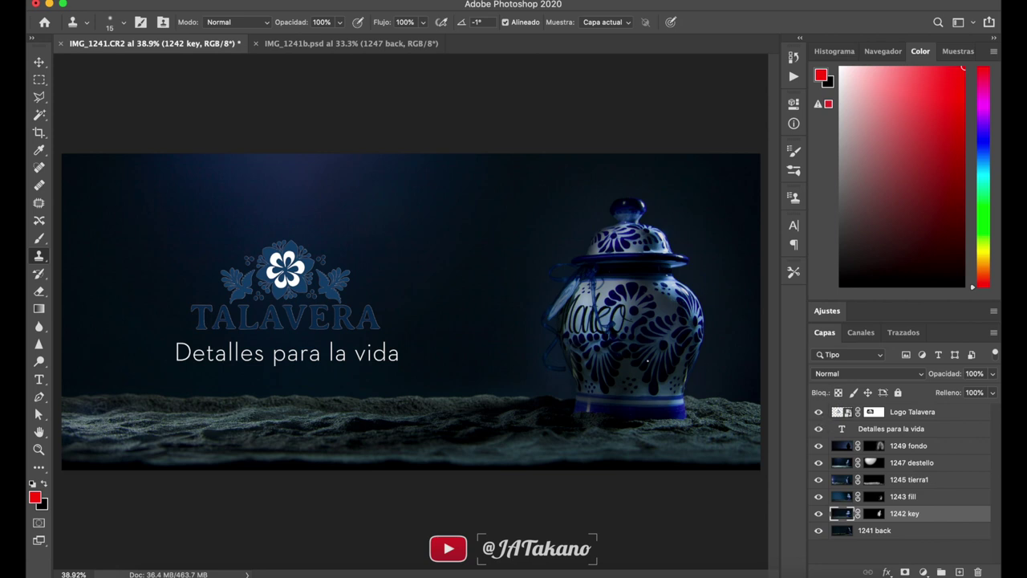
scroll(646, 361, down, 1)
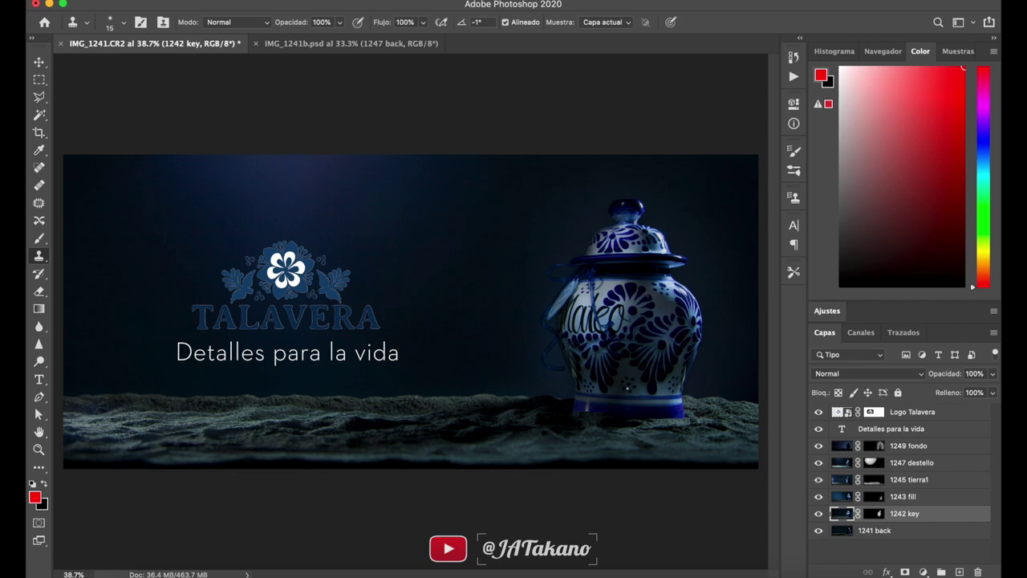
click(819, 496)
click(819, 462)
click(818, 462)
click(818, 479)
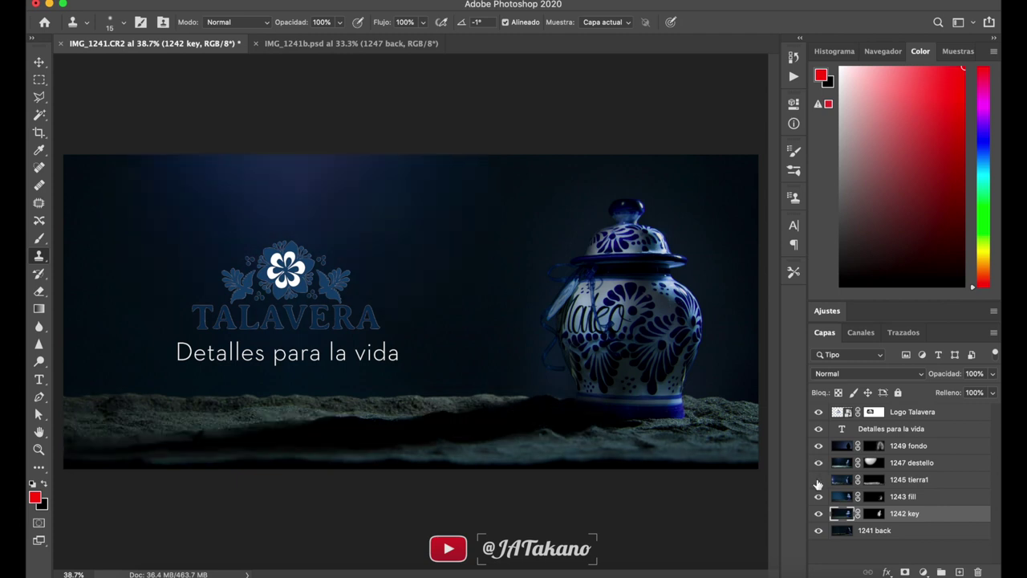
click(818, 480)
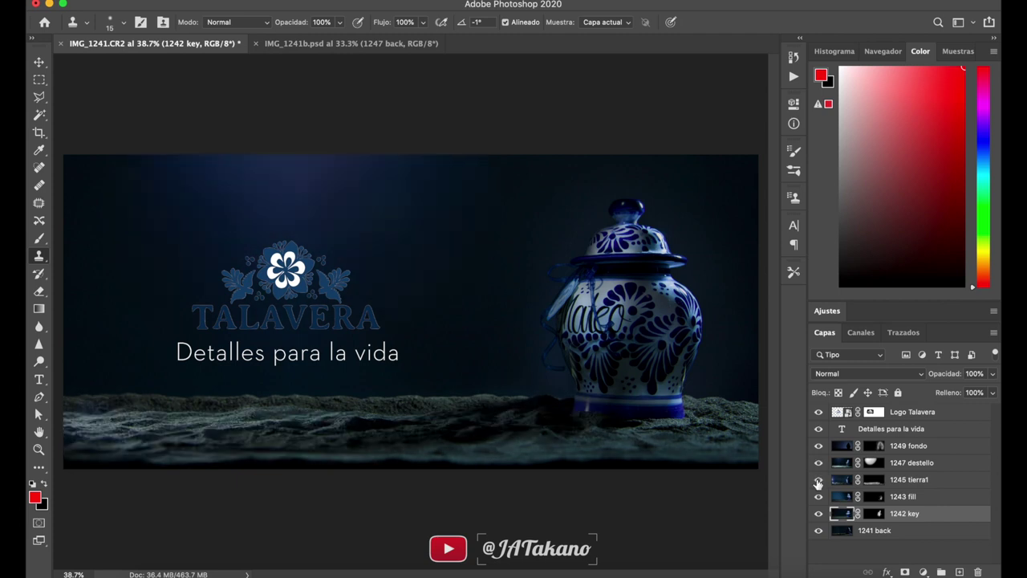
click(819, 481)
key(alt+bracketright)
key(alt+bracketright)
click(819, 496)
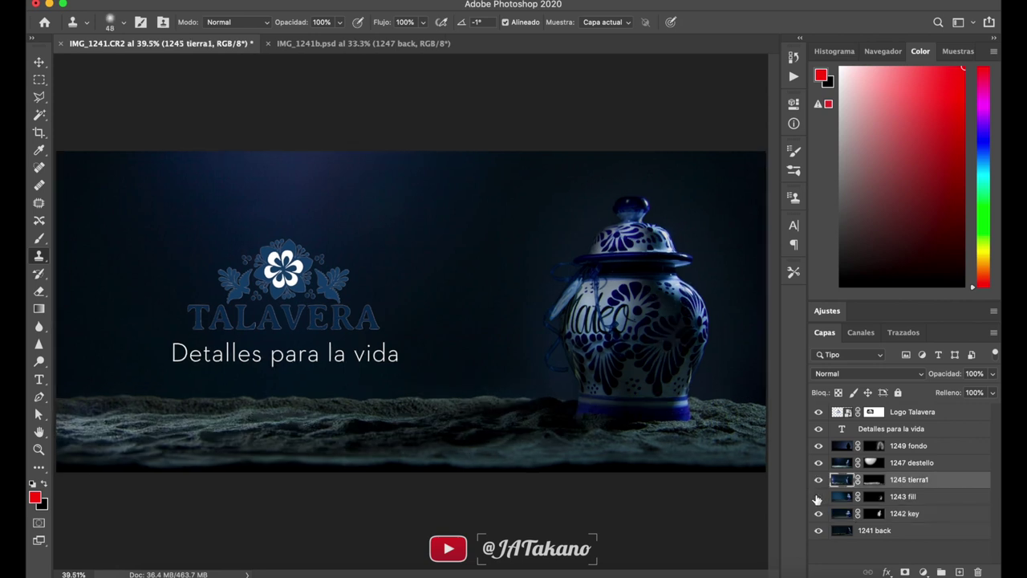
click(818, 497)
click(818, 497)
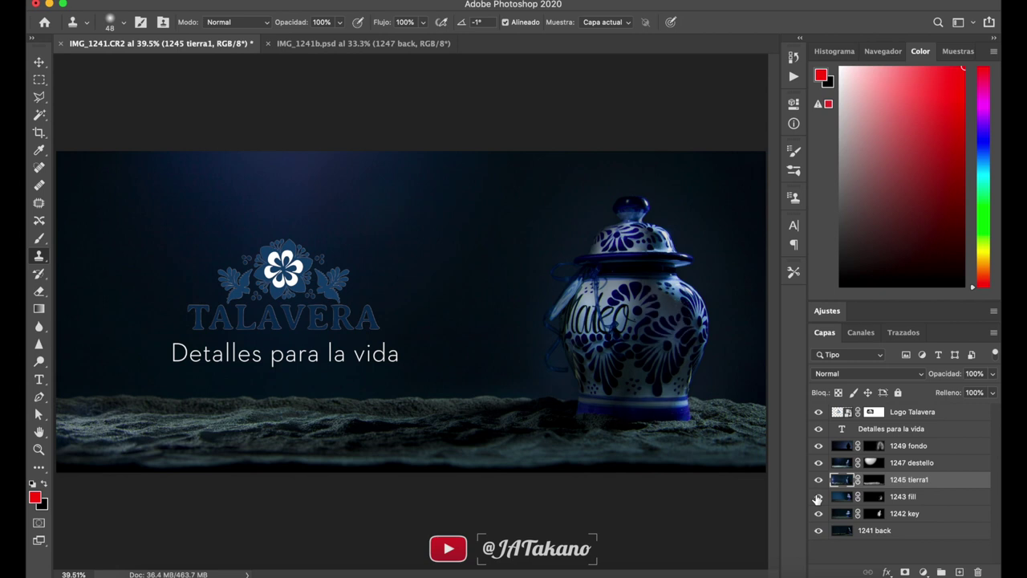
click(818, 496)
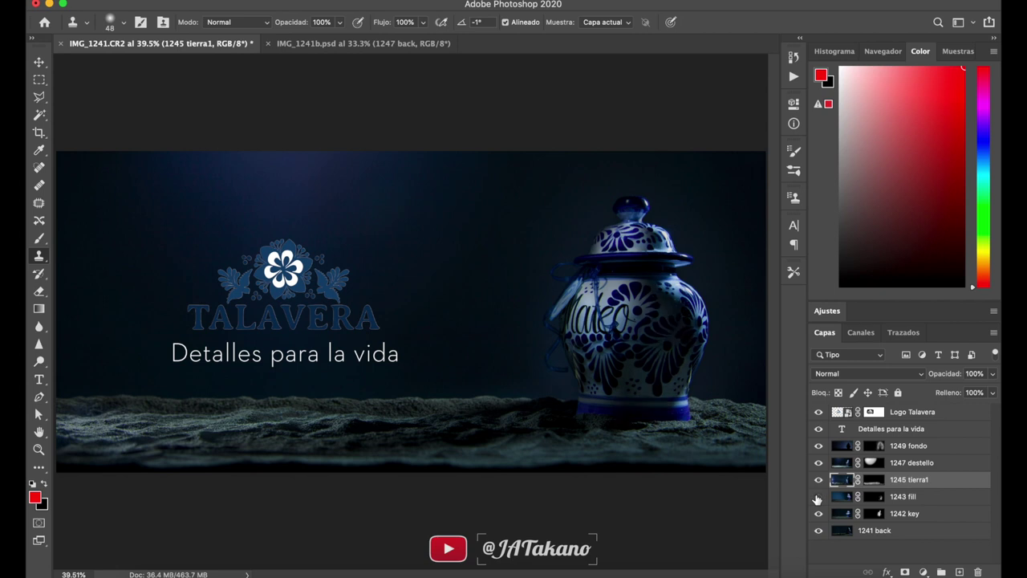
click(818, 497)
click(819, 514)
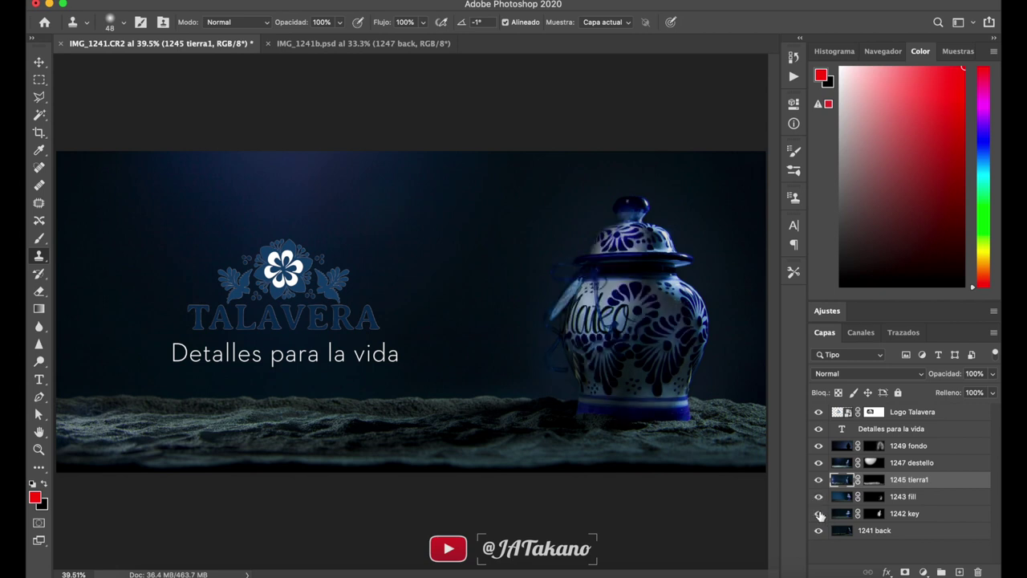
click(818, 513)
click(819, 514)
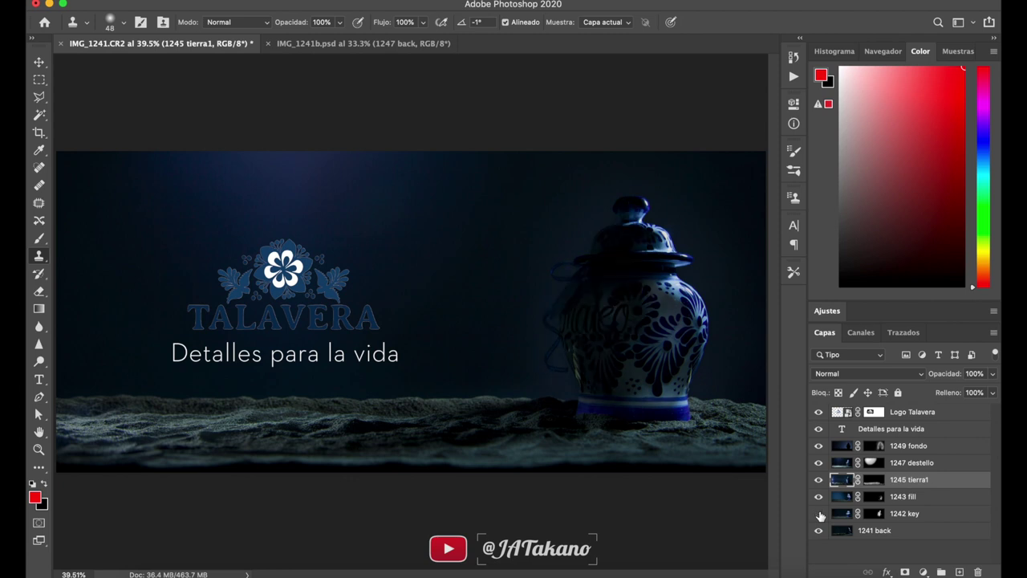
click(818, 514)
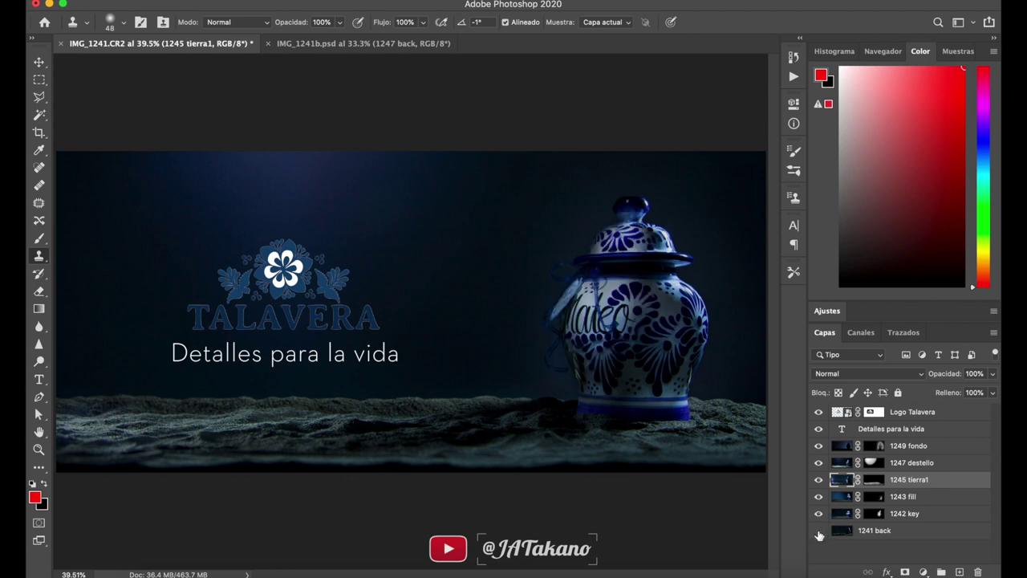
click(818, 531)
click(818, 530)
- Zoom out slightly and switch to Full Screen Mode to review the composite on black
scroll(354, 243, down, 2)
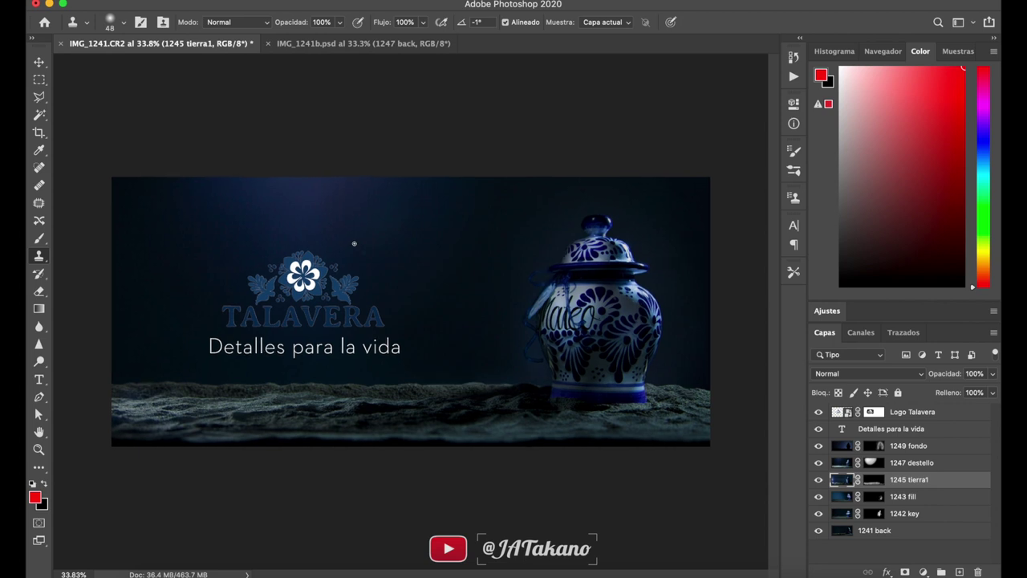
key(f)
key(f)
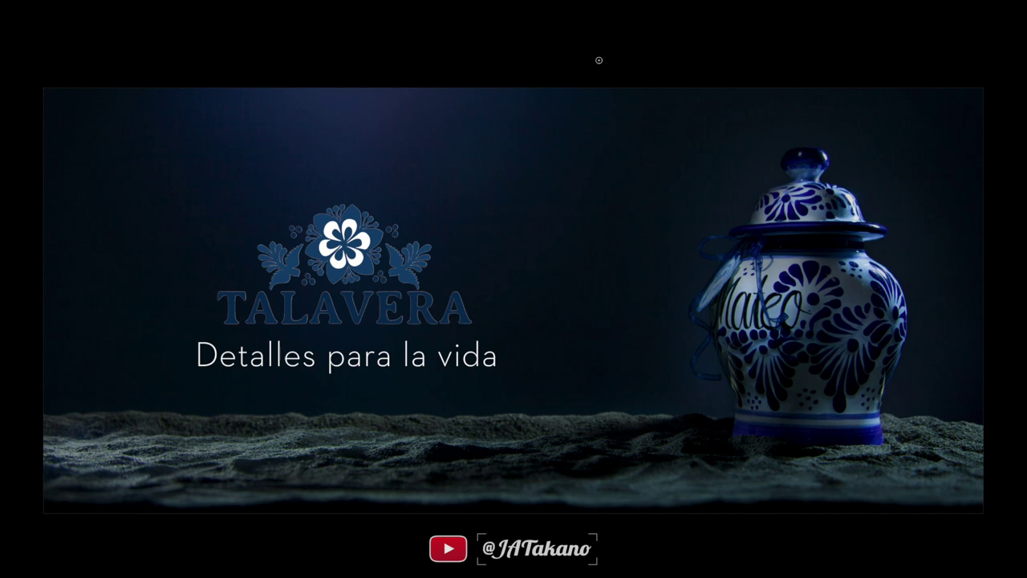
- Switch back to Standard Screen Mode
key(f)
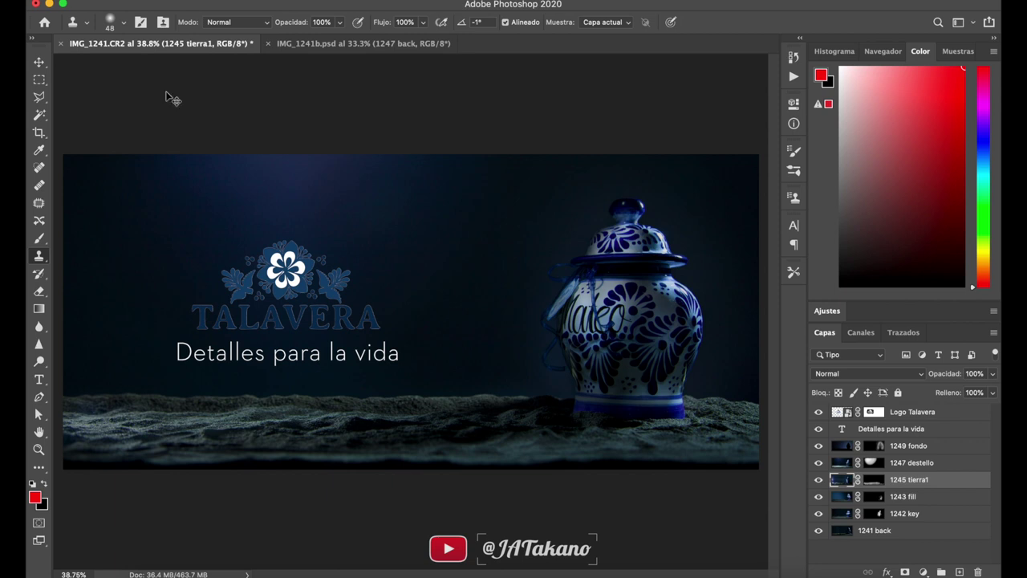
- Save the layered composite as IMG_1241C.psd with Maximize Compatibility
key(ctrl+s)
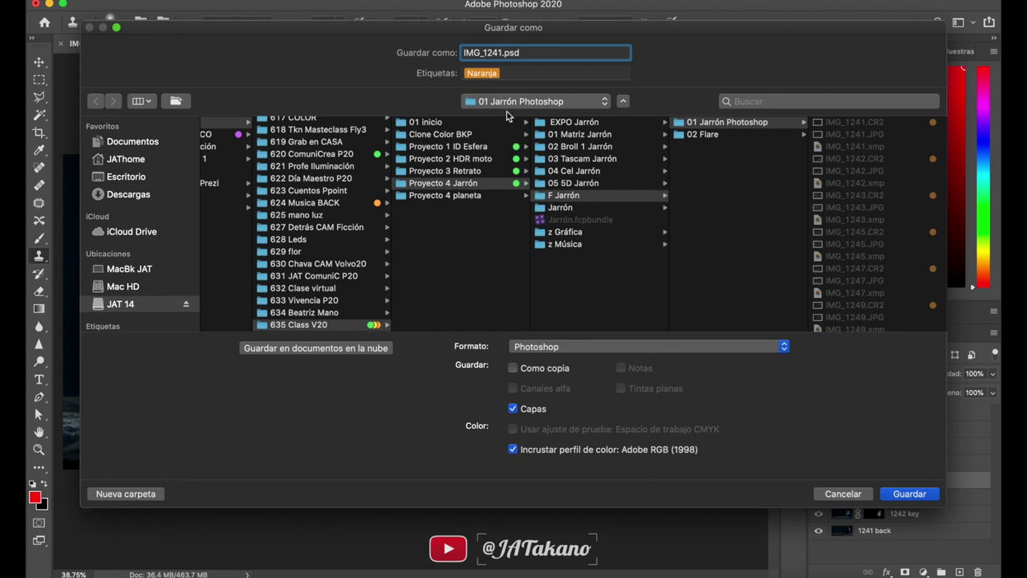
text(C)
click(903, 495)
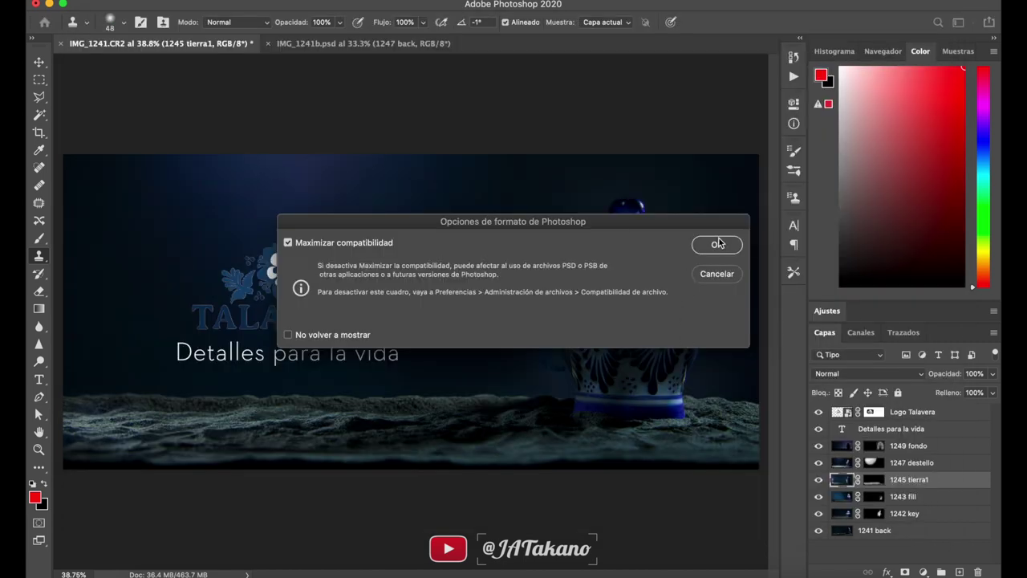
click(717, 244)
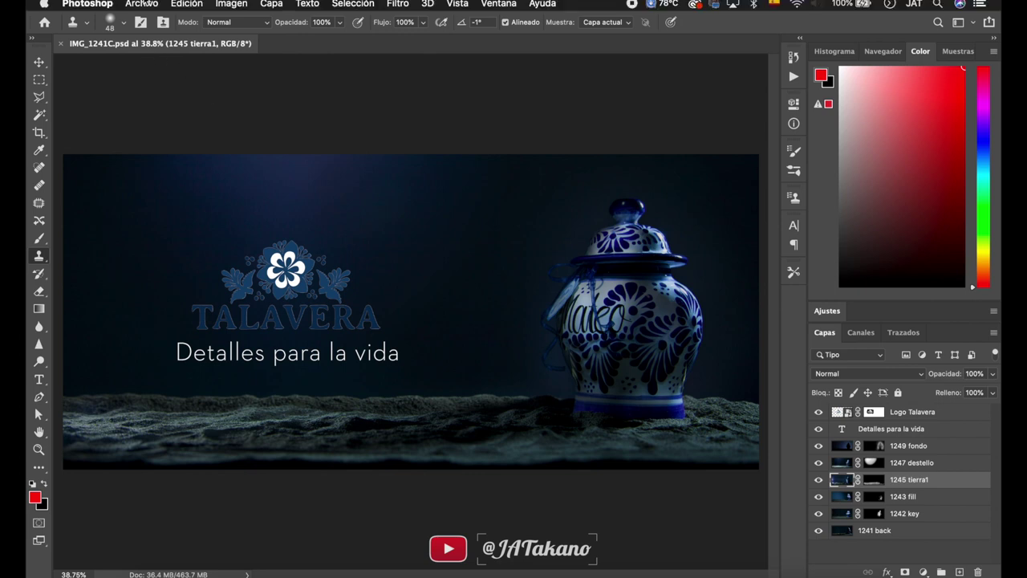
- Save a JPEG copy named IMG_1241C.jpg at quality 12
click(141, 4)
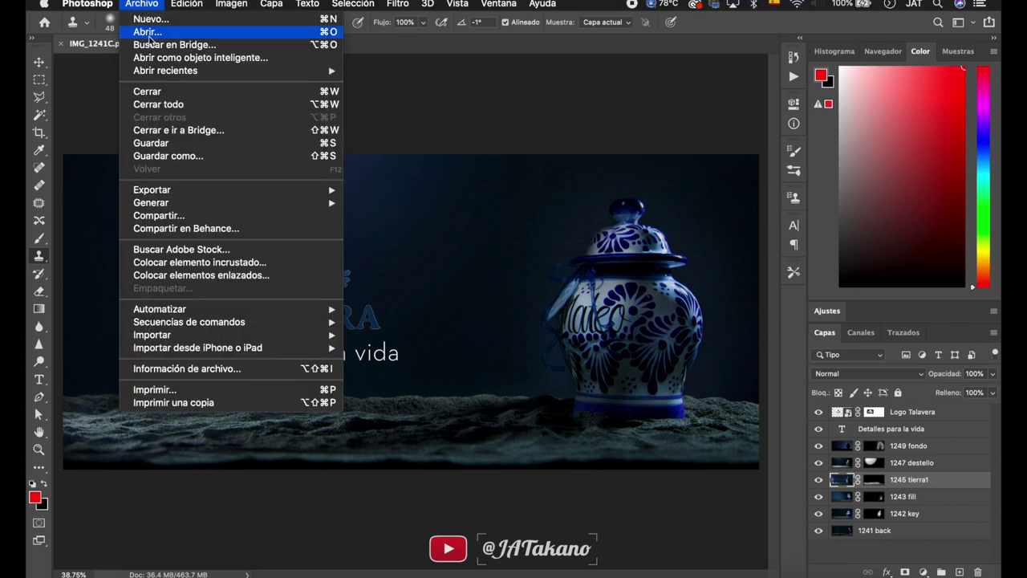
click(156, 160)
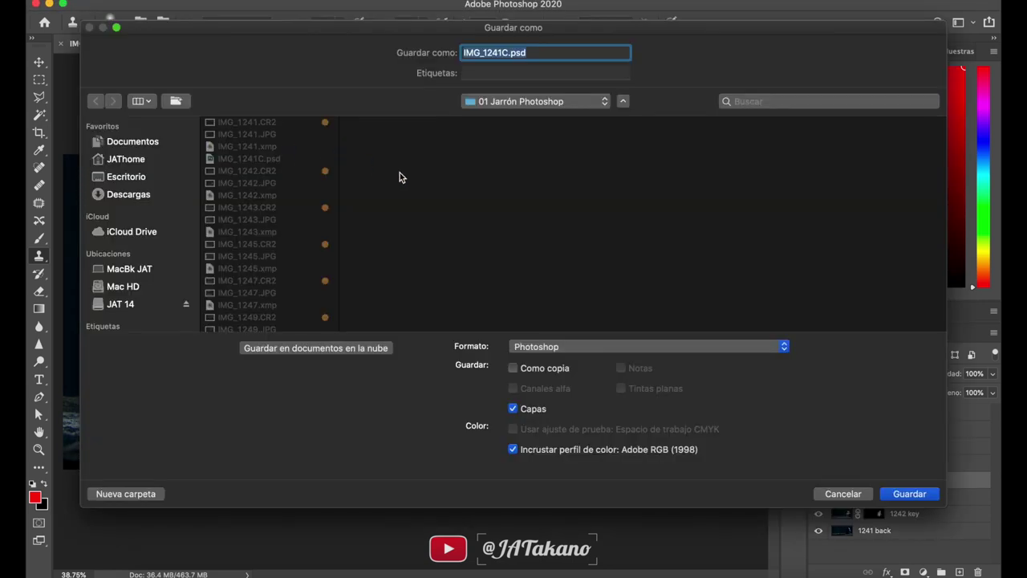
click(527, 346)
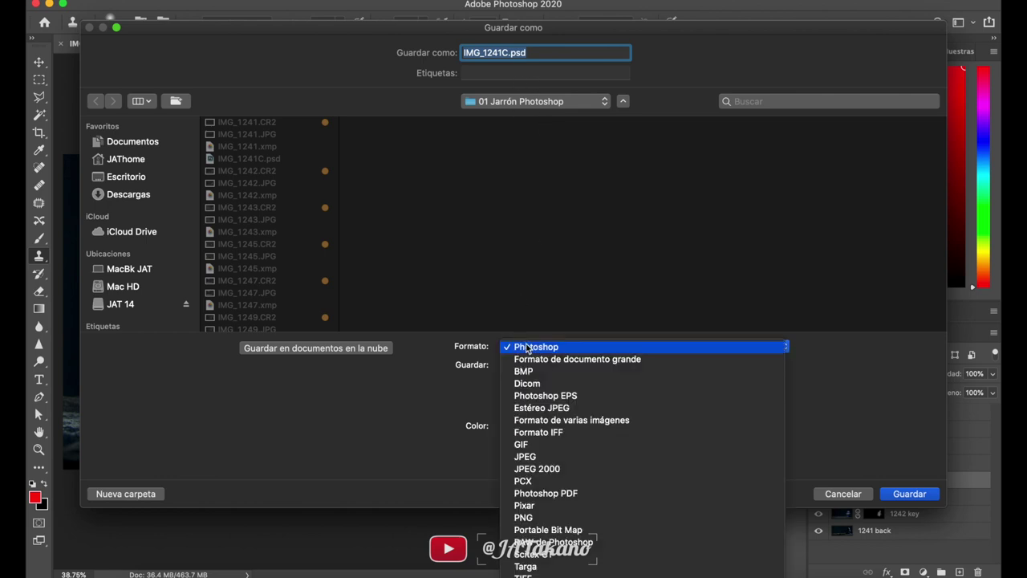
click(527, 456)
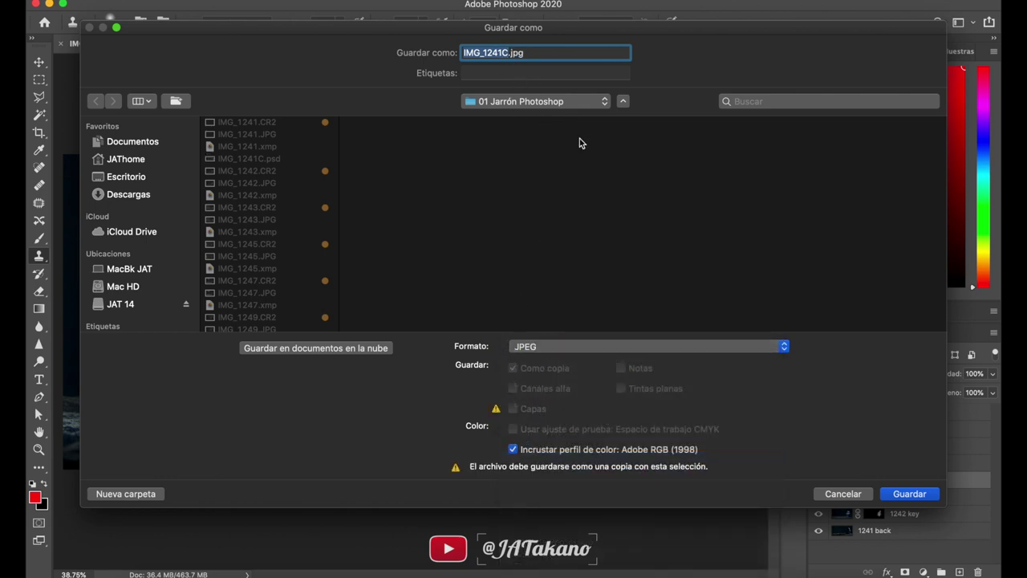
click(899, 493)
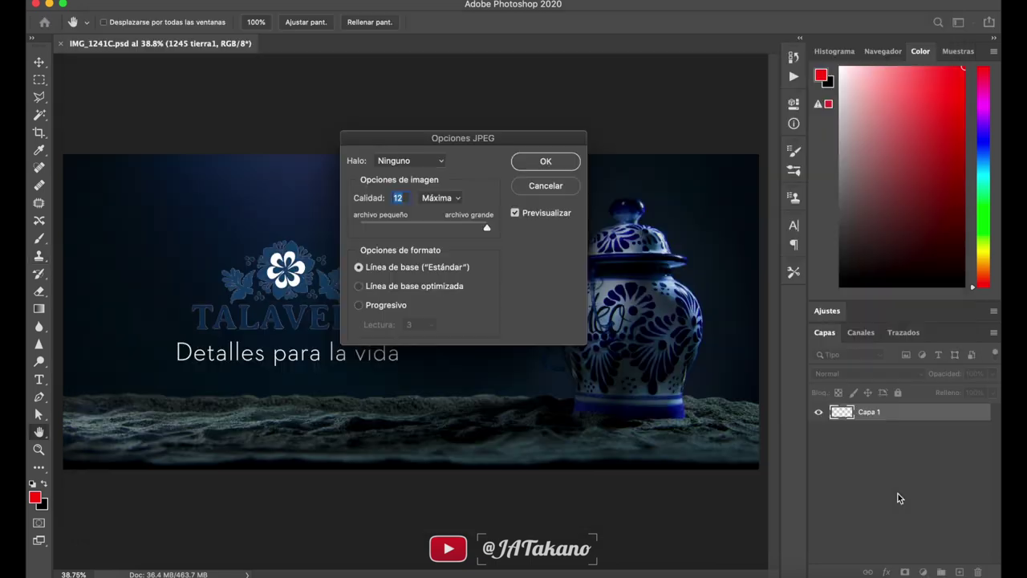
click(546, 161)
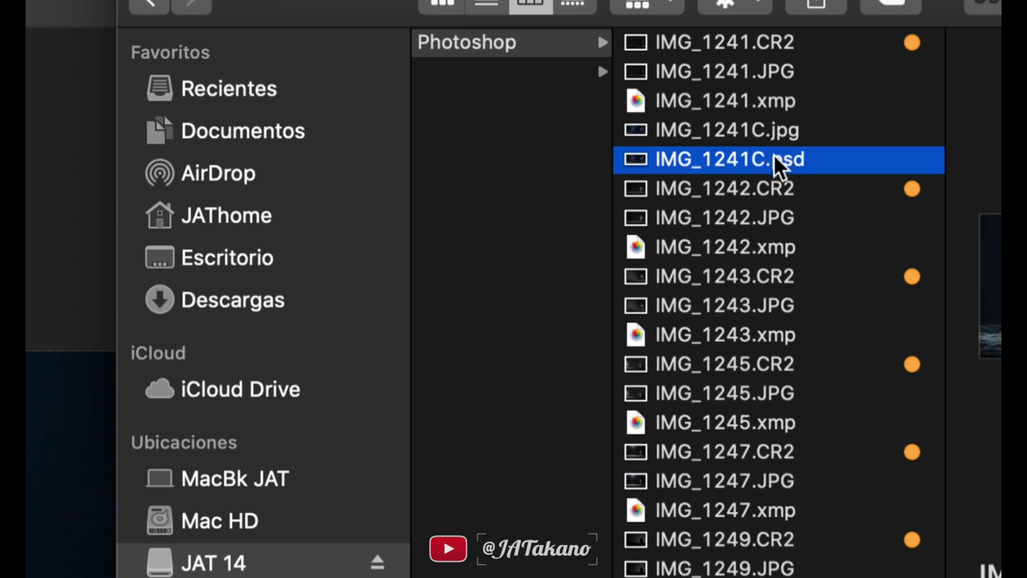
- Quick Look IMG_1241C.jpg and IMG_1241C.psd in Finder and view the JPEG full screen
click(815, 137)
shift+click(817, 156)
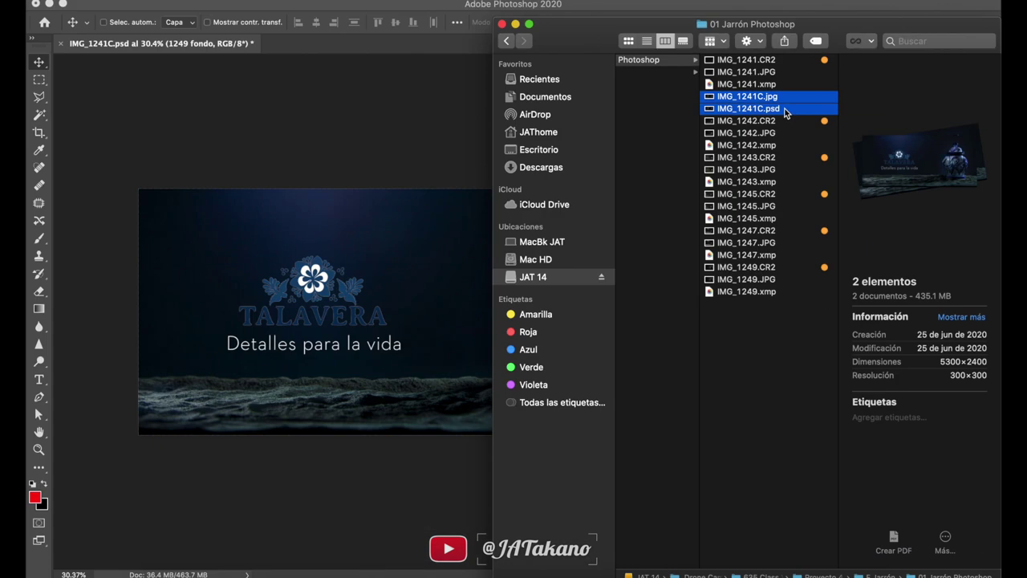
key(space)
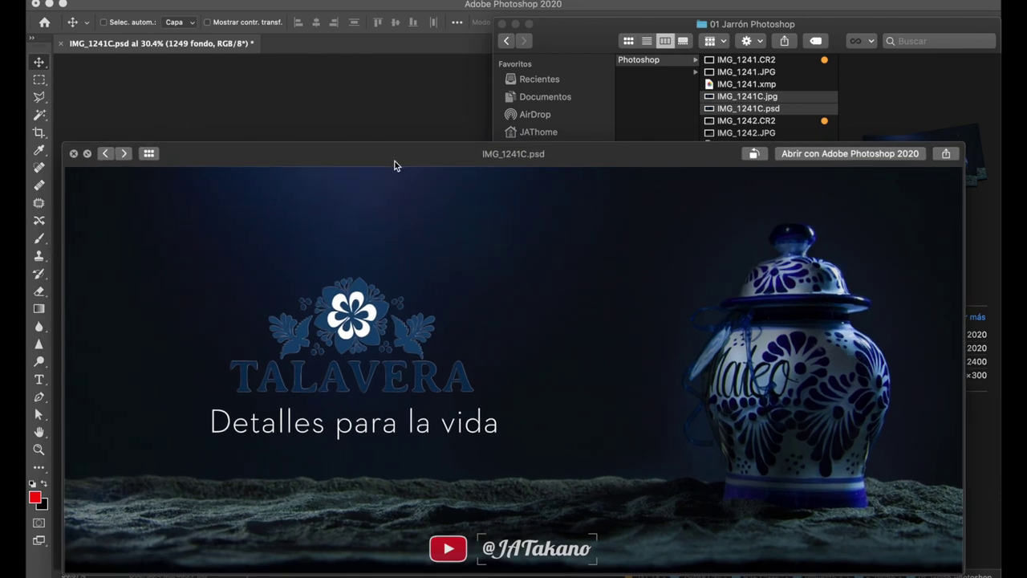
drag(394, 165, 390, 64)
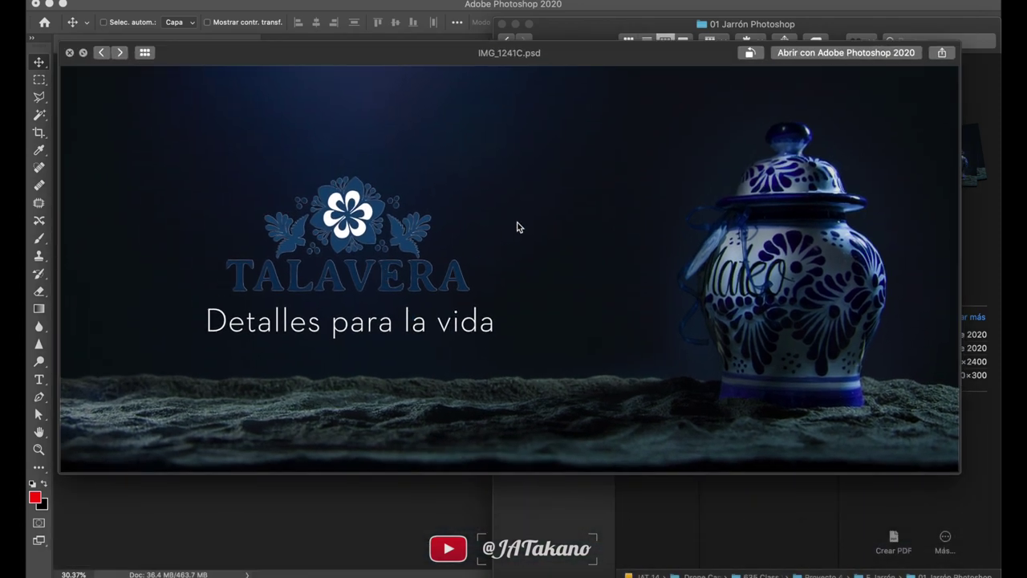
click(119, 52)
click(84, 53)
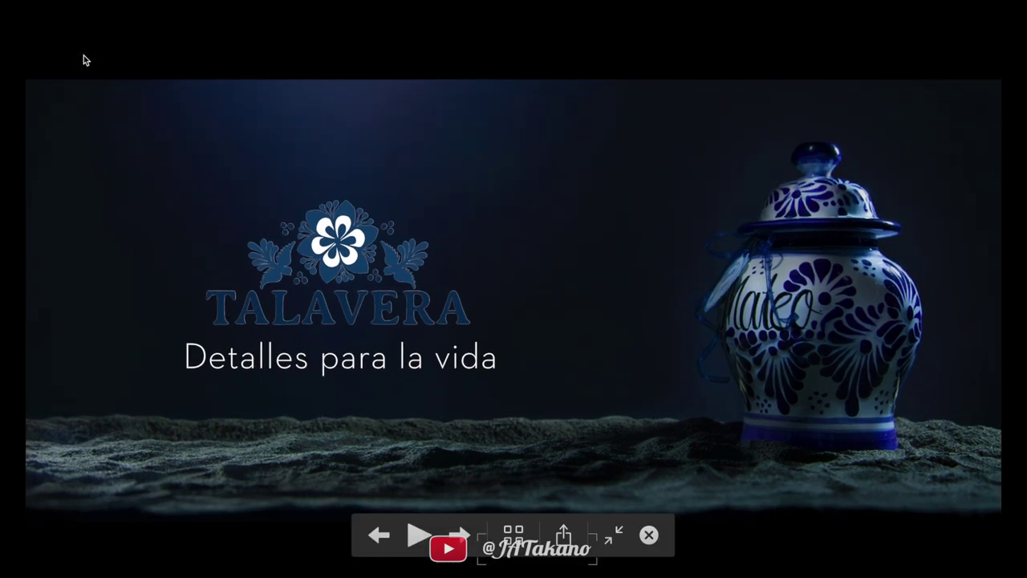